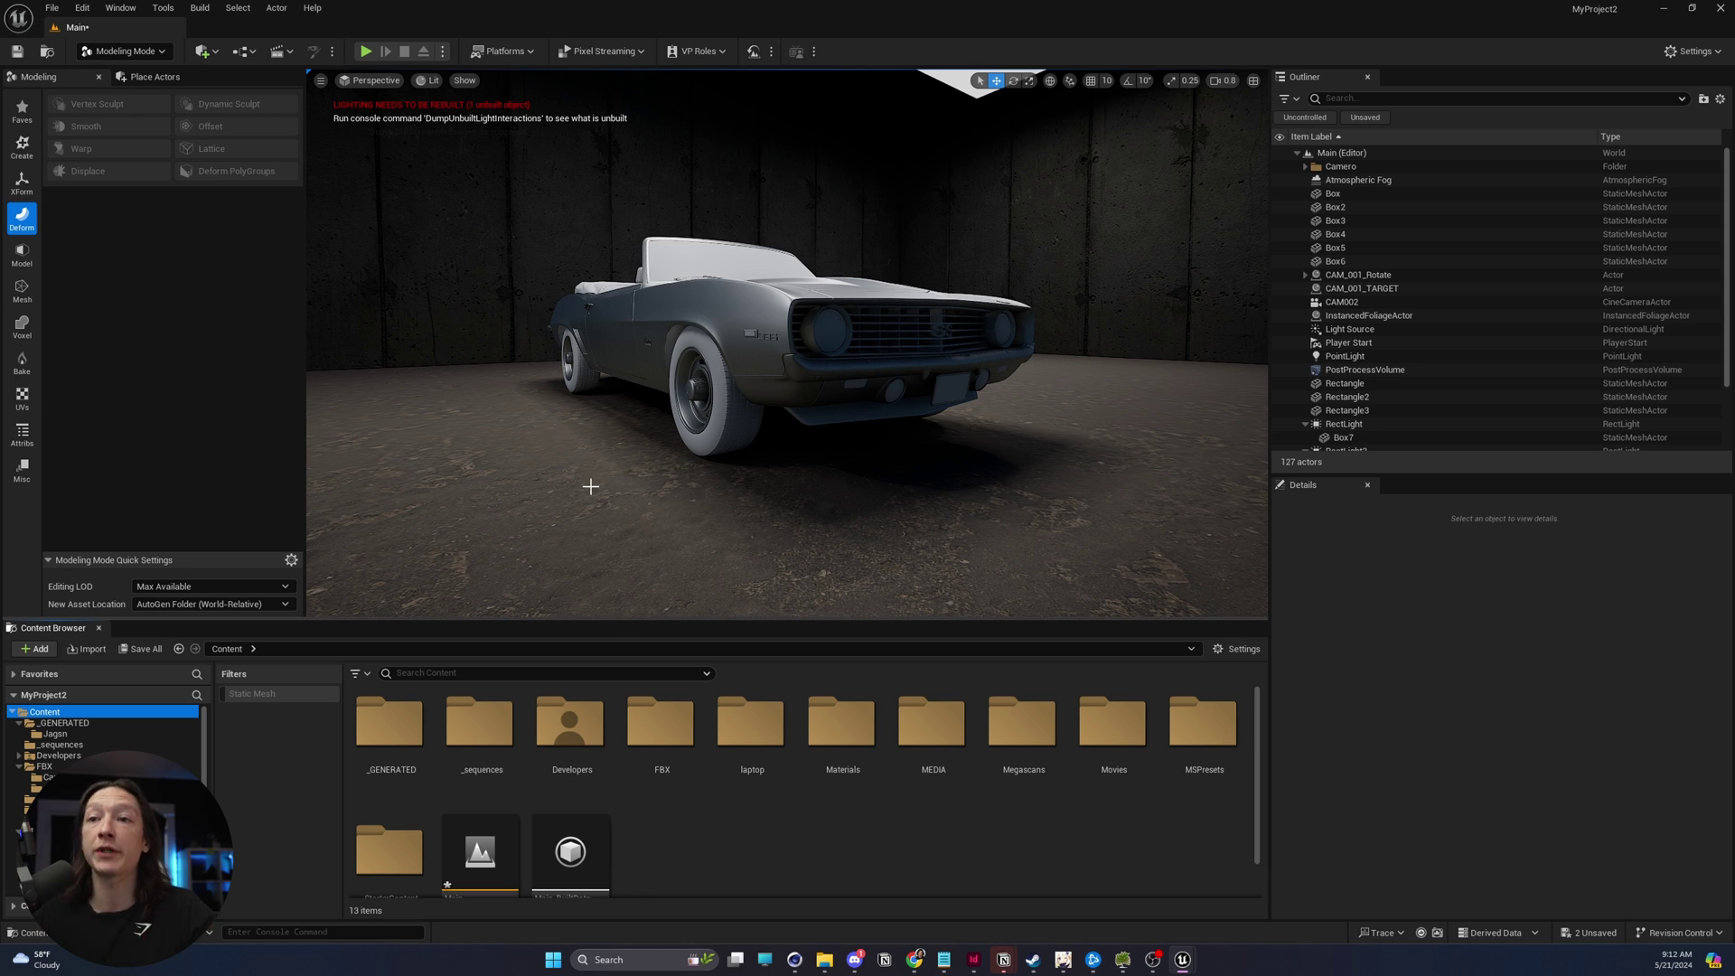
Switch to Selection mode and place an empty Actor at the car's front corner near the headlight.
{"action": "left_click", "coordinate": [124, 51]}
{"action": "left_click", "coordinate": [128, 75]}
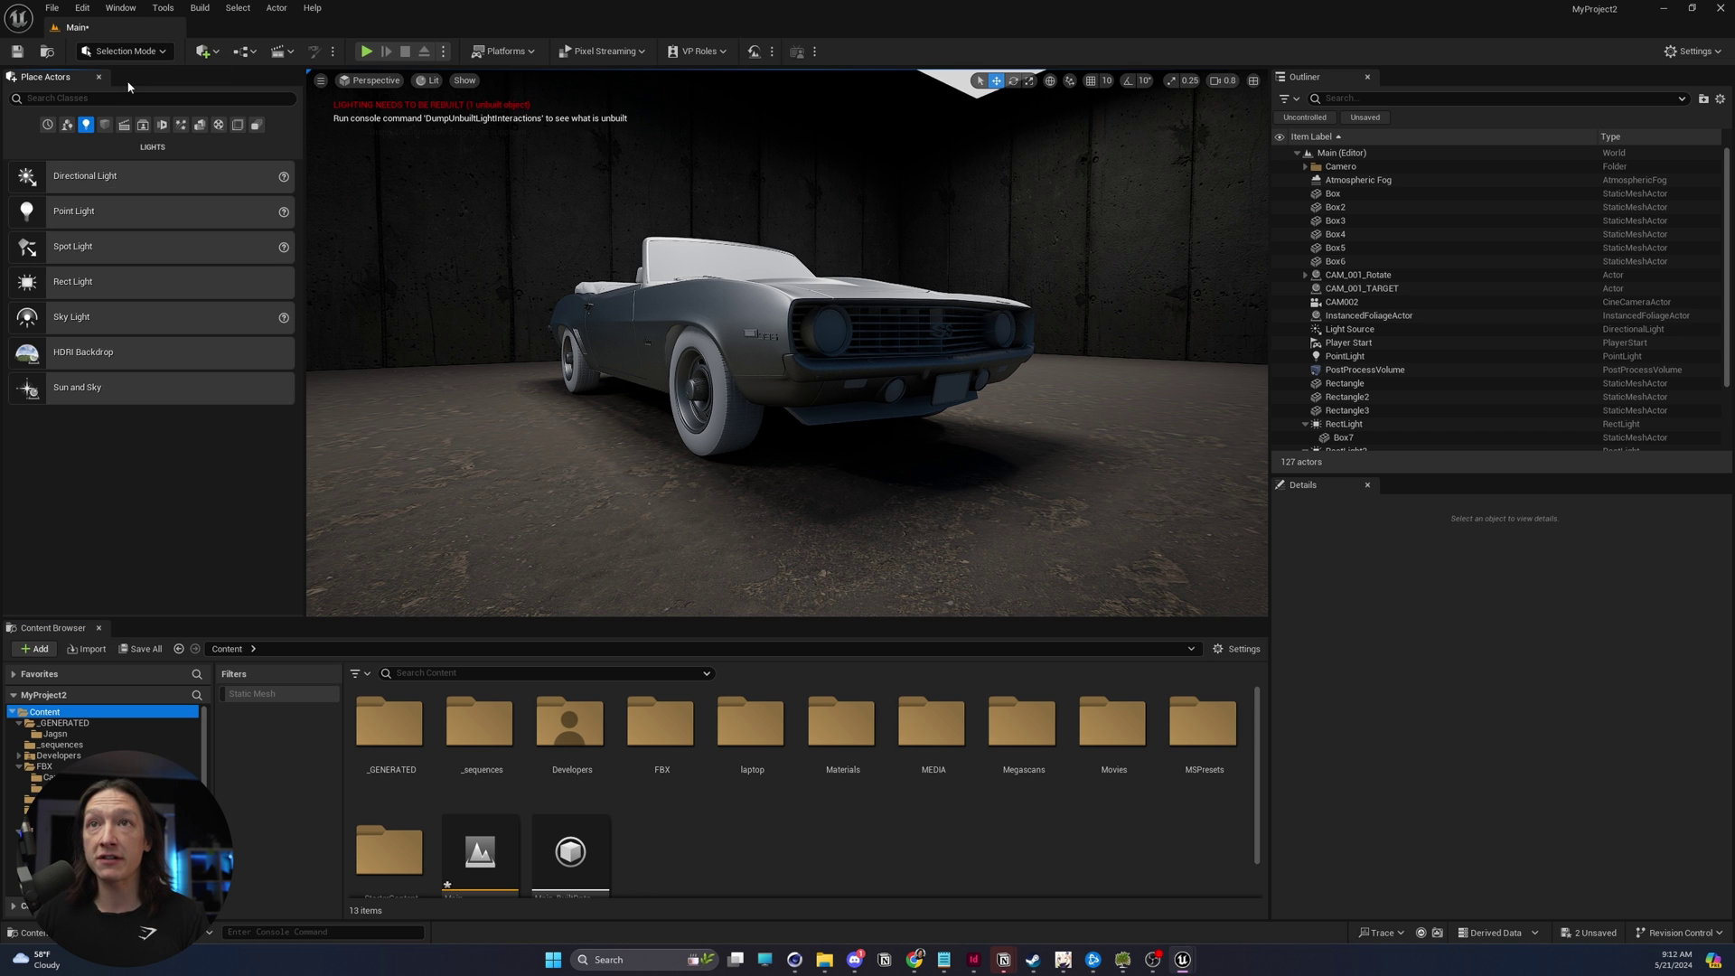
{"action": "left_click", "coordinate": [67, 124]}
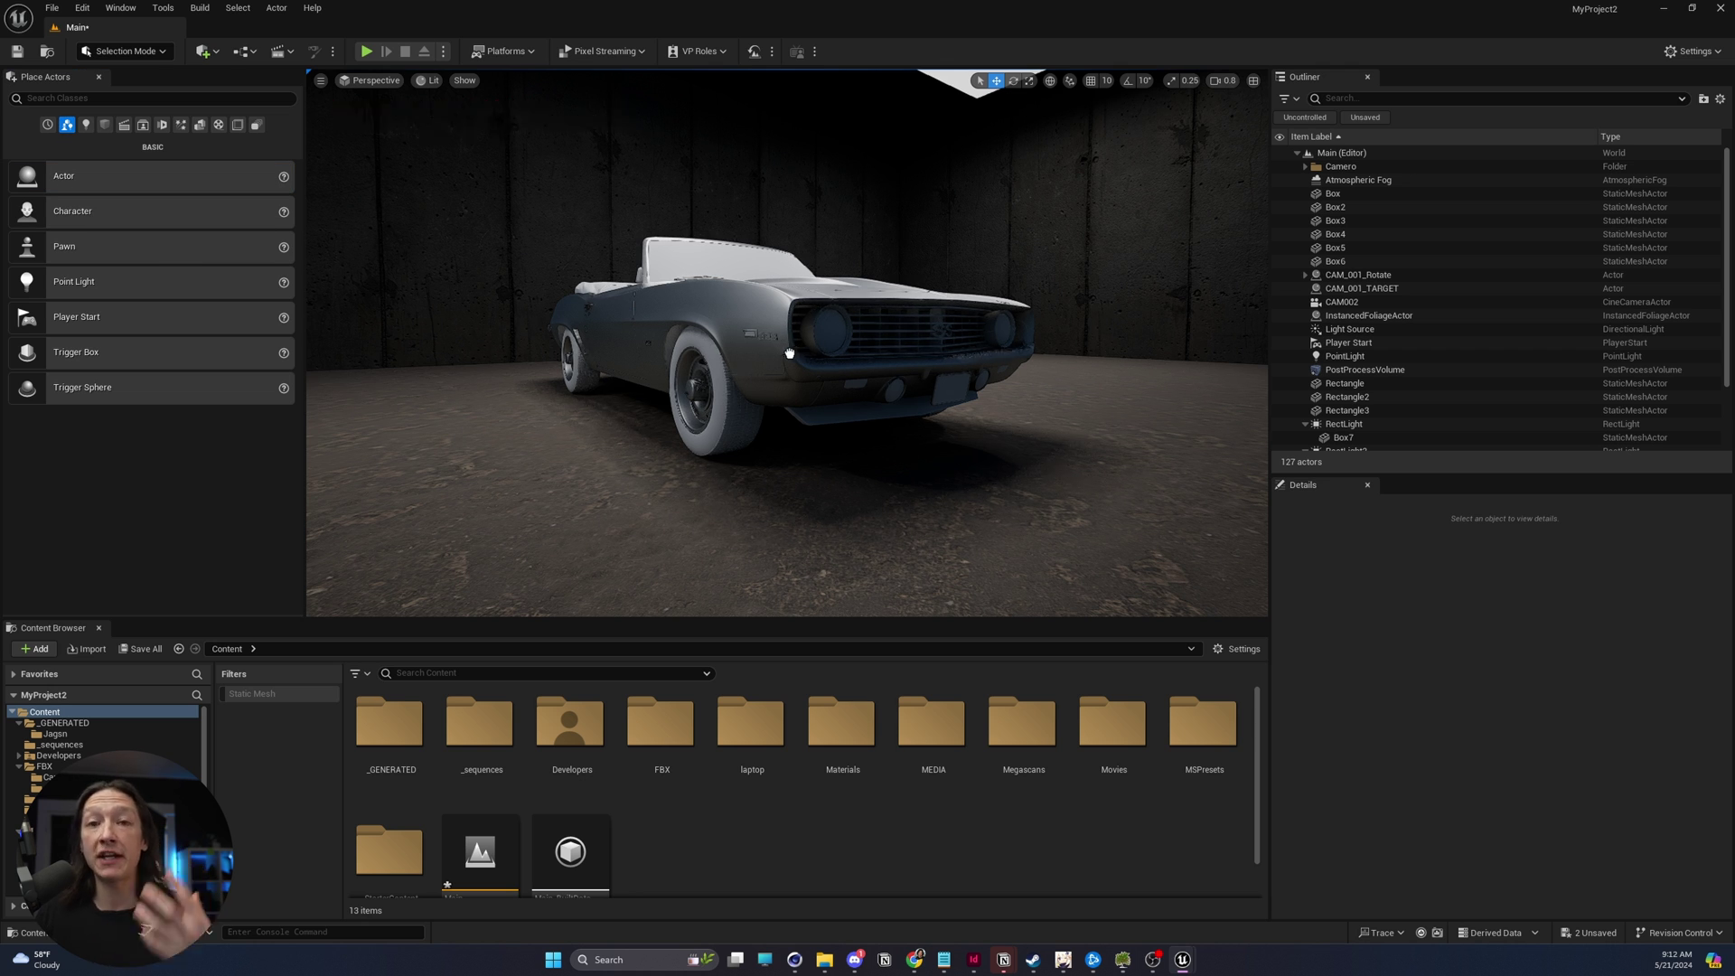
{"action": "left_click_drag", "start_coordinate": [789, 353], "coordinate": [789, 353]}
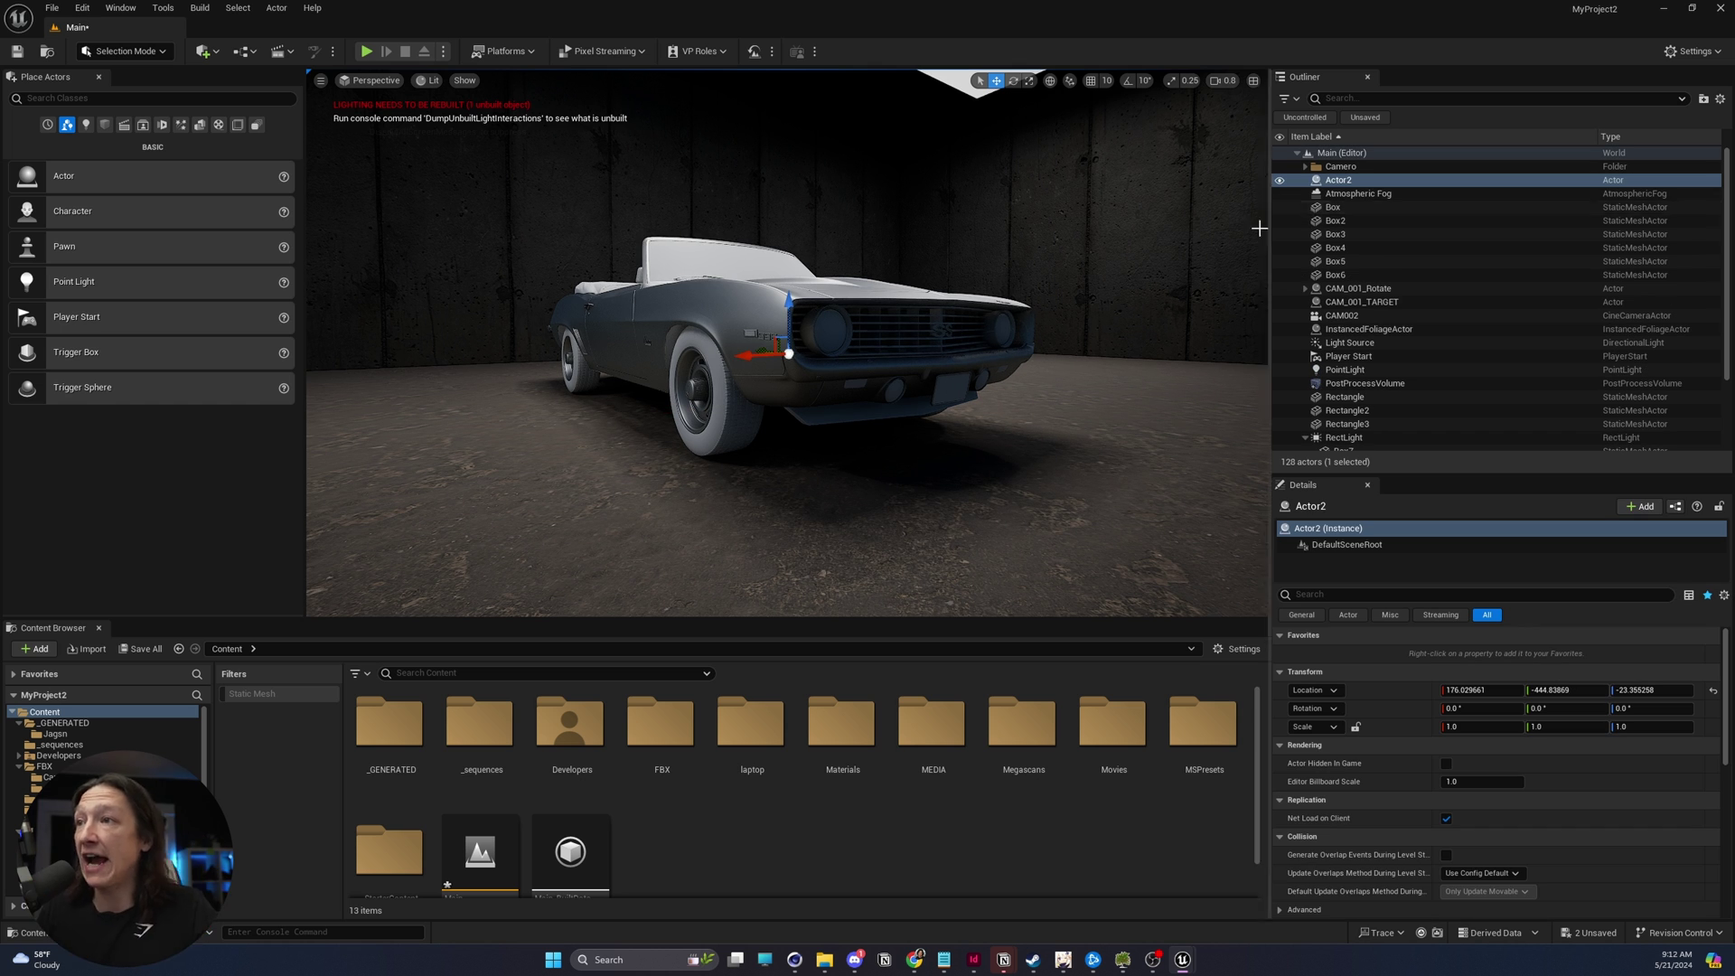
Move the new actor back onto the car's front fender, to a location of about 182, -421, -10.
{"action": "key", "text": "f"}
{"action": "right_click_drag", "start_coordinate": [732, 203], "coordinate": [643, 203]}
{"action": "mouse_move", "coordinate": [927, 499]}
{"action": "right_mouse_down"}
{"action": "mouse_move", "coordinate": [878, 500]}
{"action": "mouse_move", "coordinate": [927, 500]}
{"action": "right_mouse_up"}
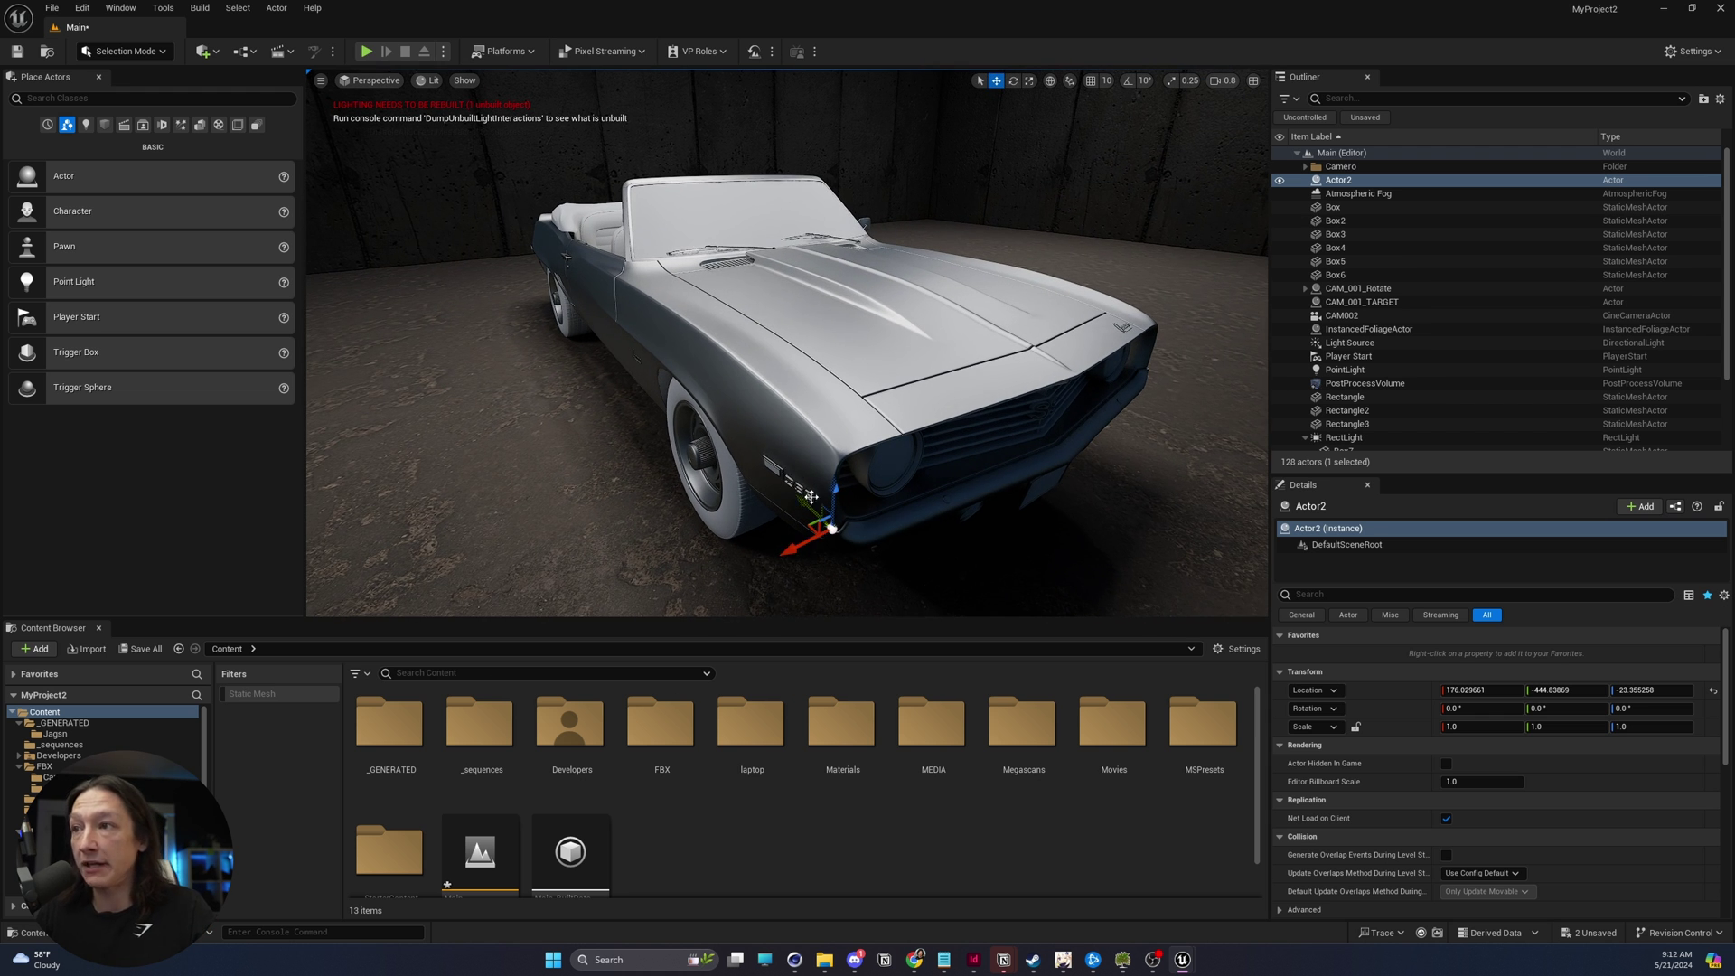
{"action": "left_click_drag", "start_coordinate": [833, 500], "coordinate": [762, 494]}
Rename the new actor CAM_Rotator.
{"action": "left_click", "coordinate": [1343, 180]}
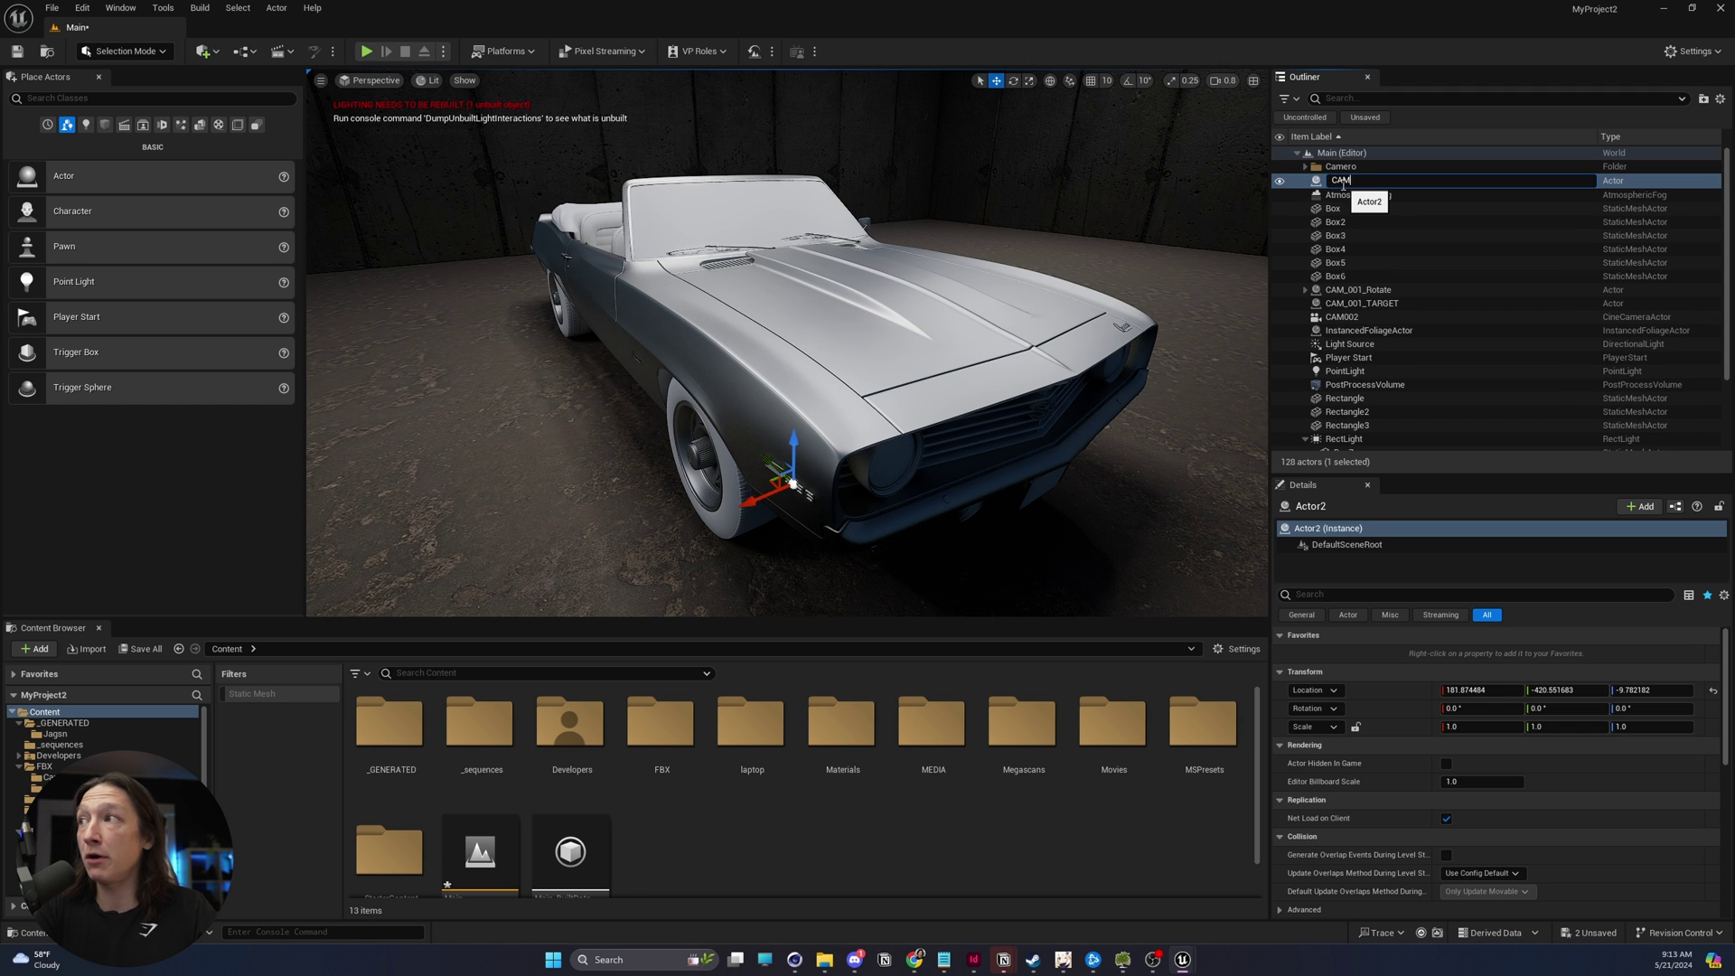
{"action": "type", "text": "CAM_Rotator"}
{"action": "key", "text": "Return"}
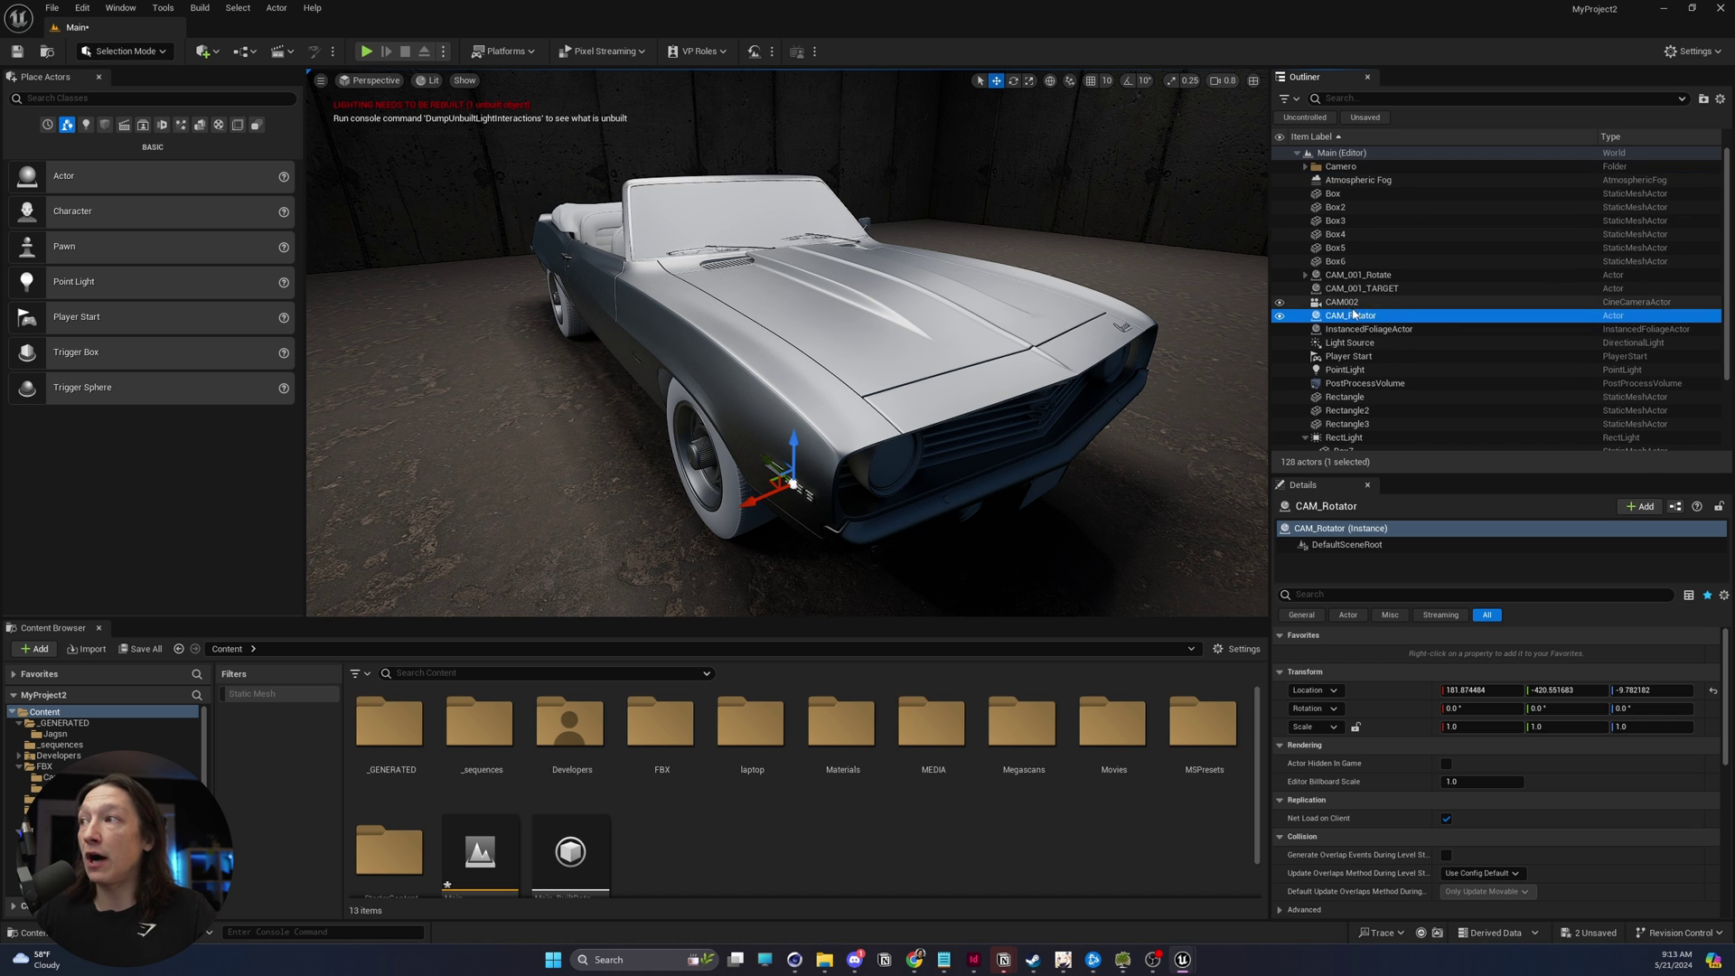
Move CAM_Rotator into a new Outliner folder named CAM_001.
{"action": "right_click", "coordinate": [1361, 318]}
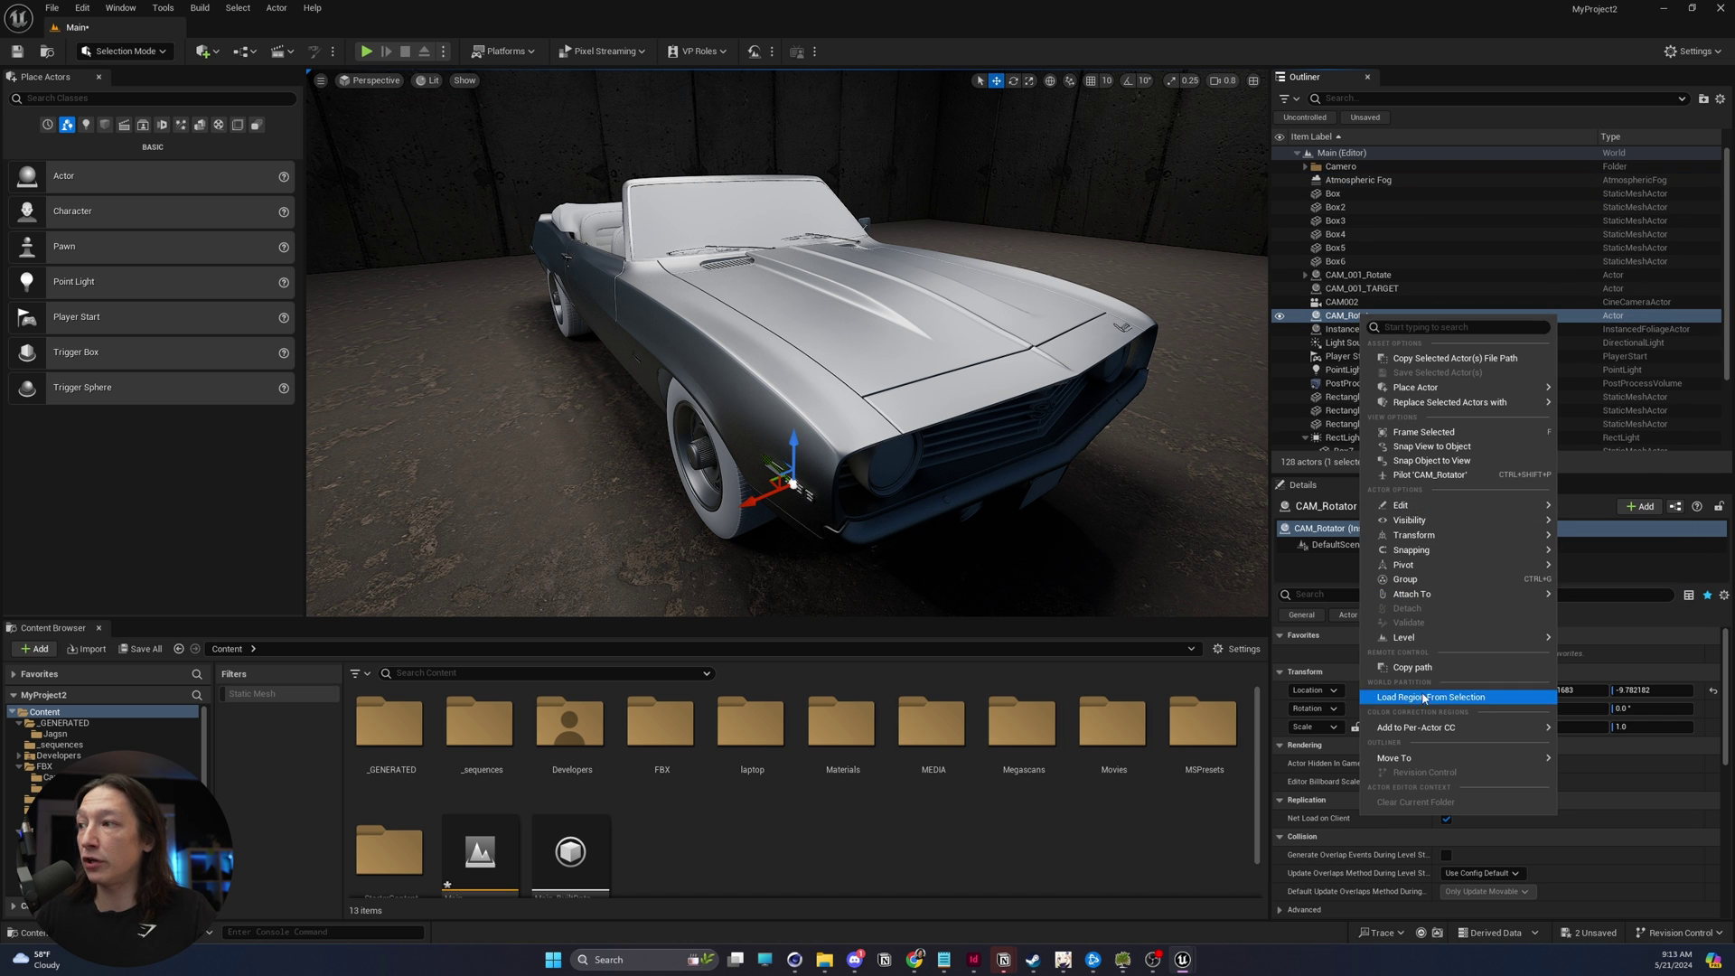
{"action": "mouse_move", "coordinate": [1446, 758]}
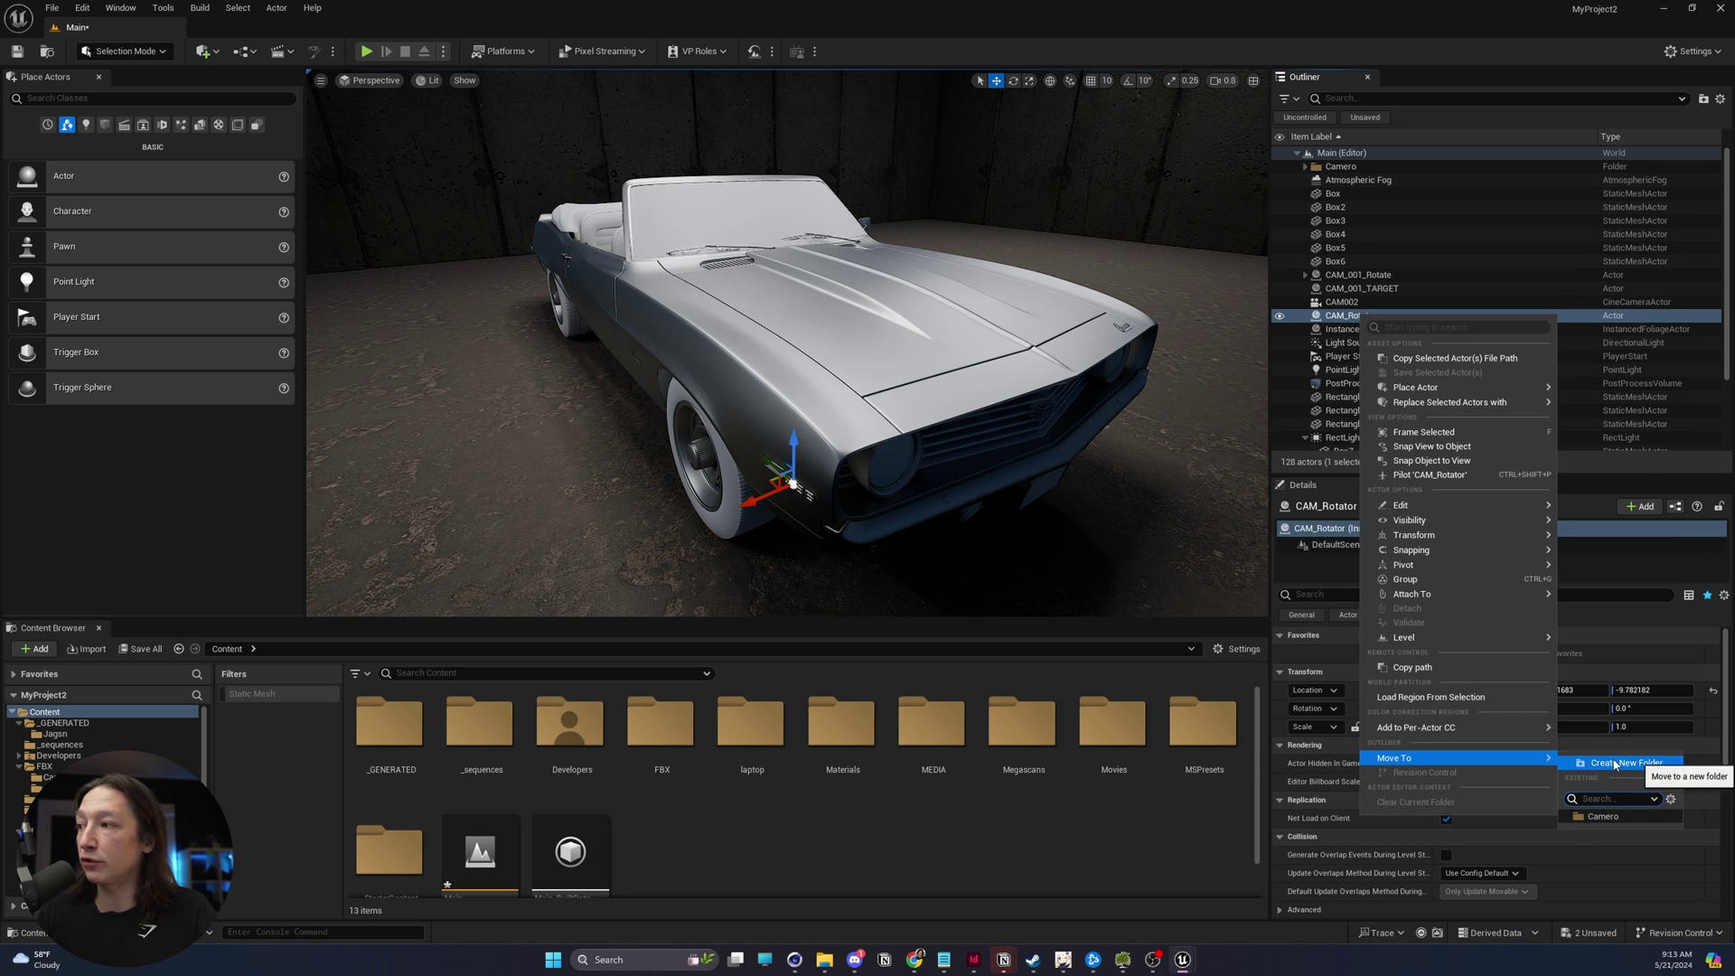
{"action": "left_click", "coordinate": [1622, 762]}
{"action": "double_click", "coordinate": [1347, 178]}
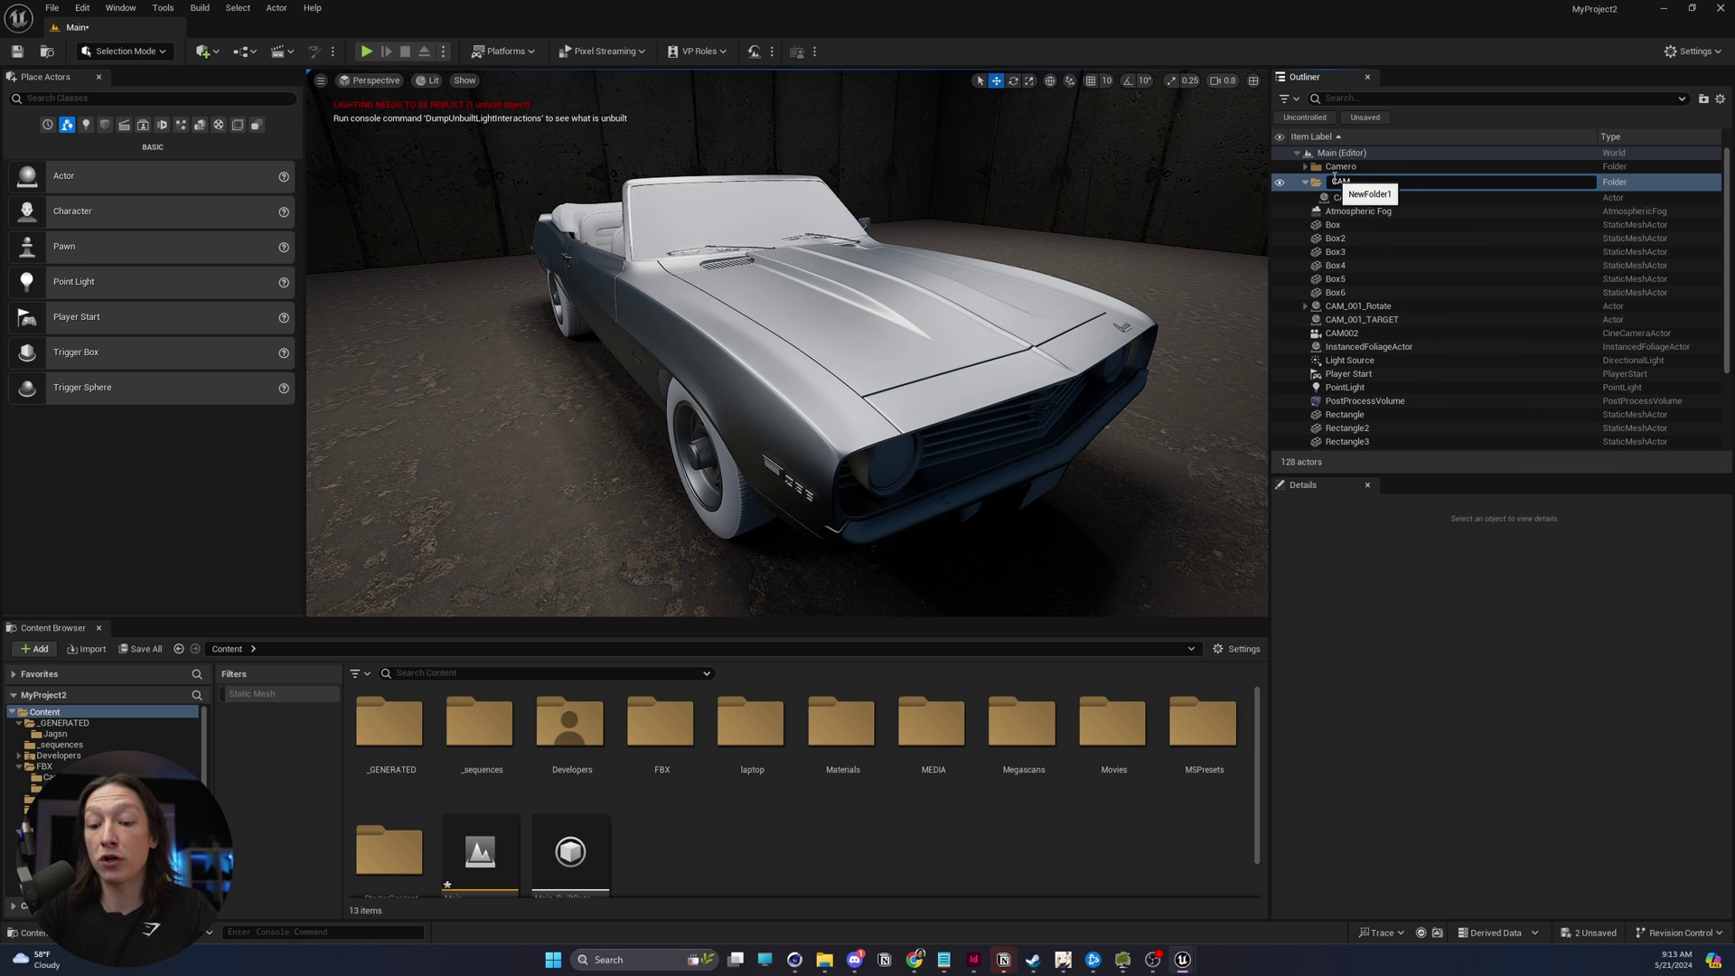
{"action": "type", "text": "CAM_001"}
{"action": "key", "text": "Return"}
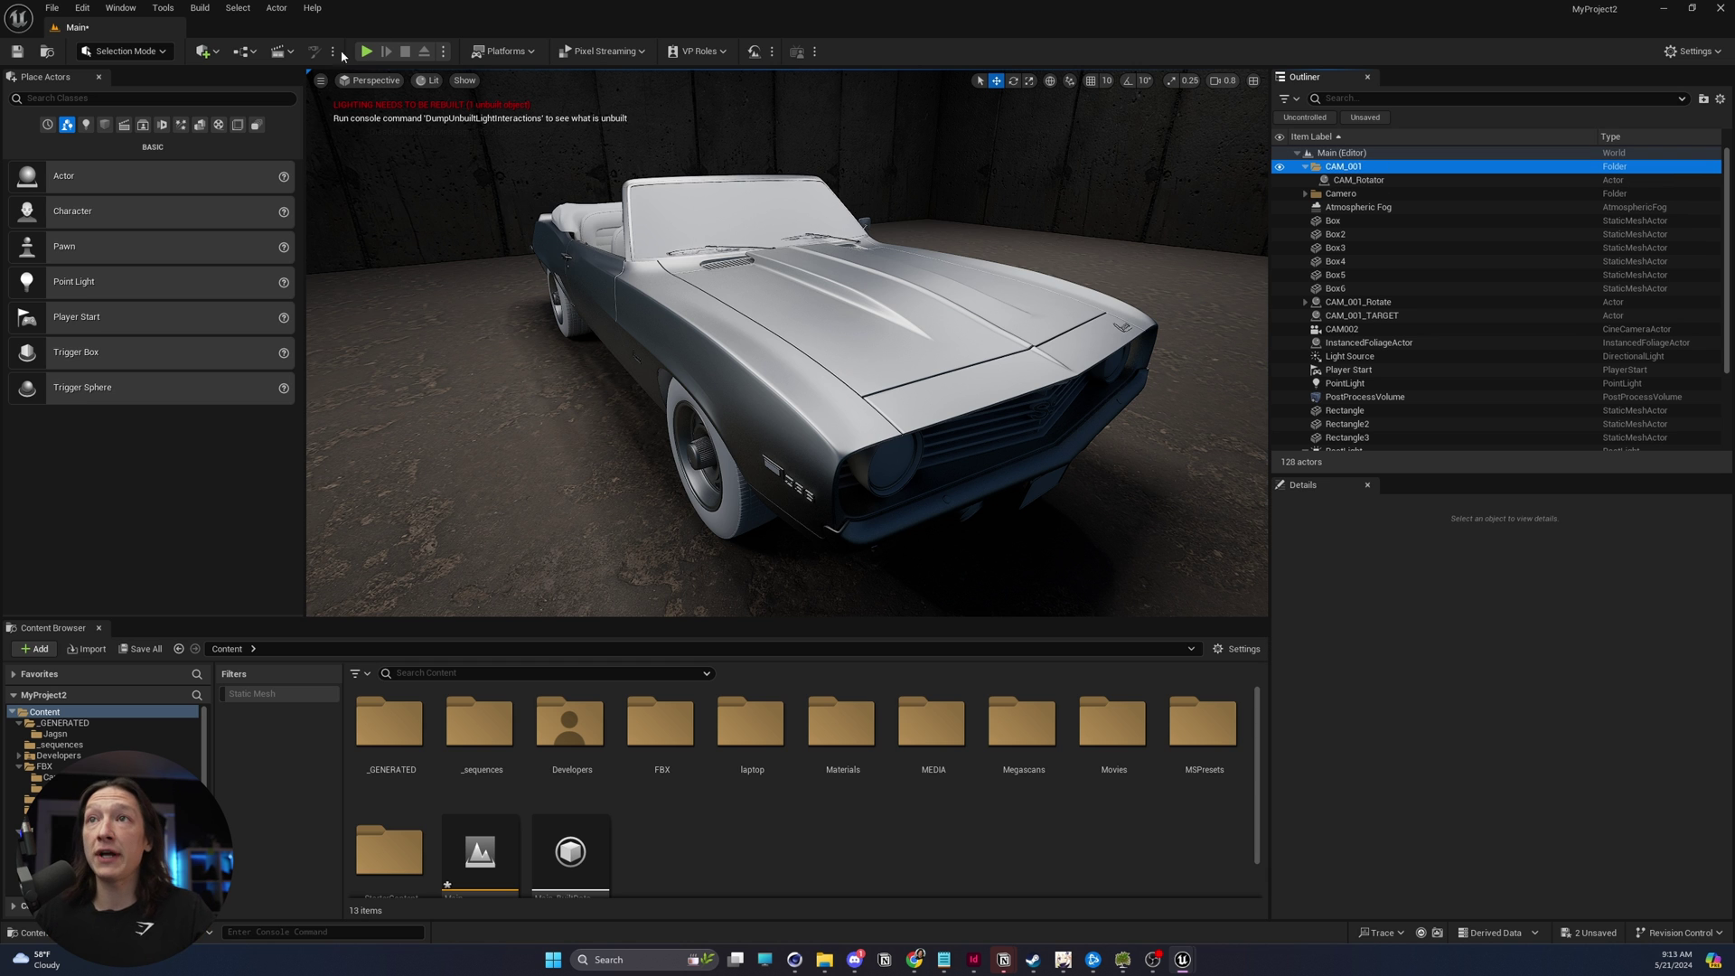
Create a Cine Camera Actor at the current view and name it cam_tutorial.
{"action": "left_click", "coordinate": [319, 81]}
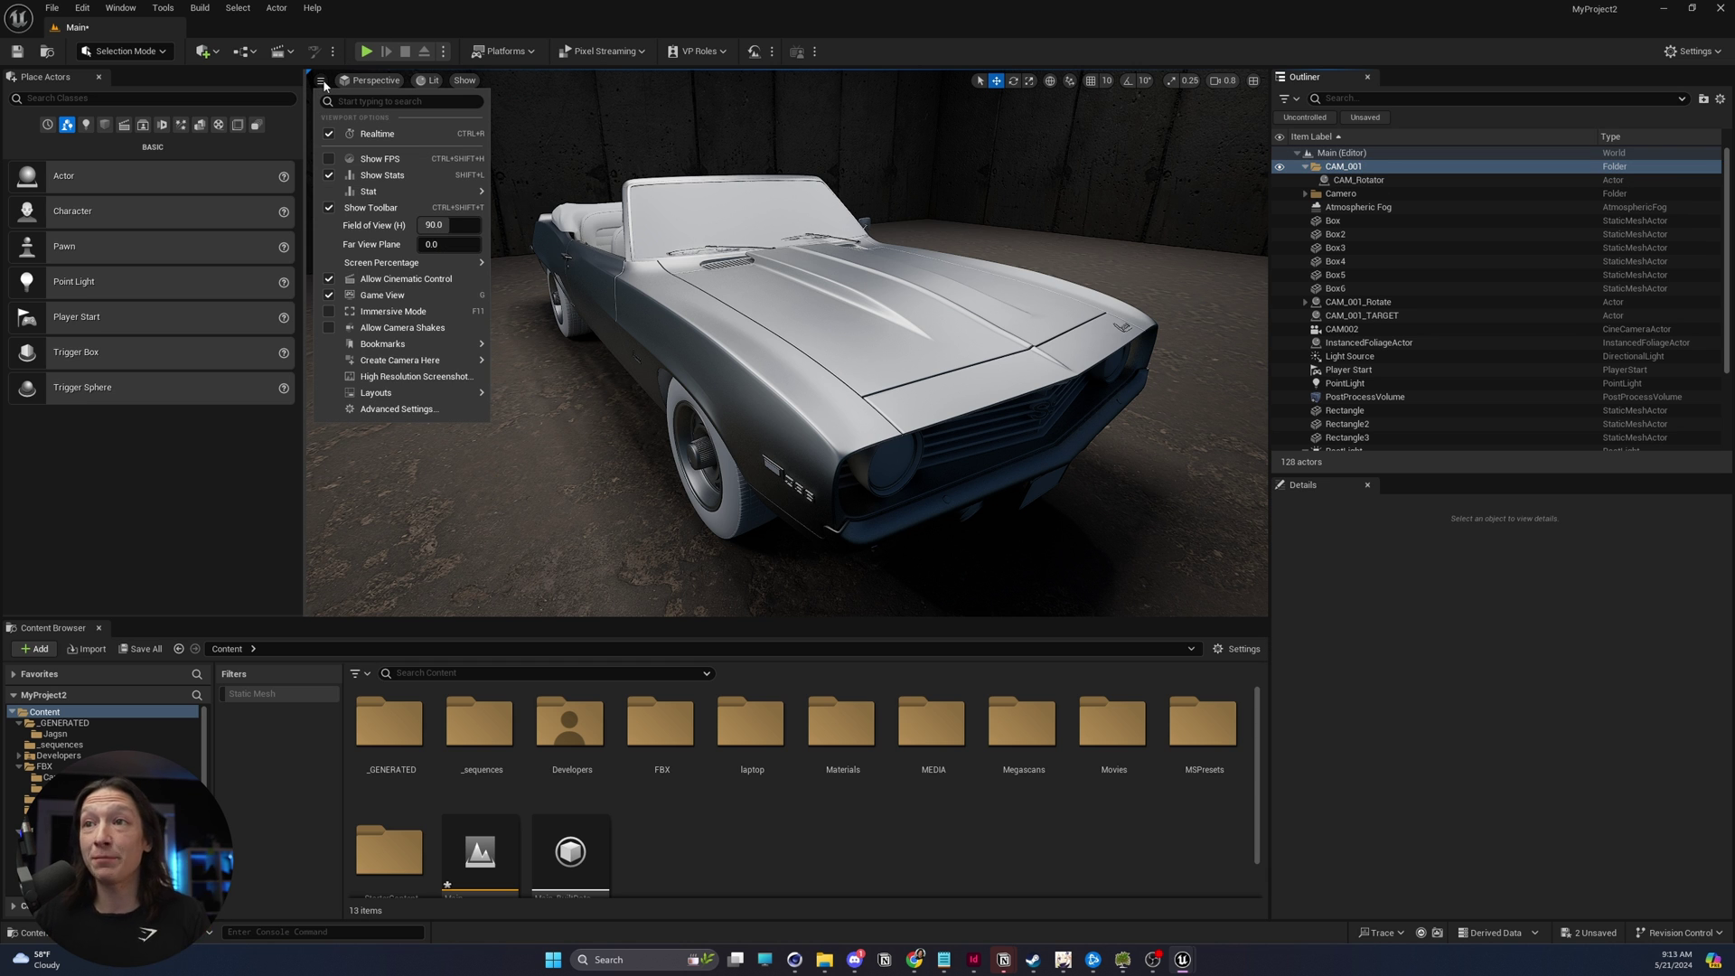
{"action": "mouse_move", "coordinate": [410, 362]}
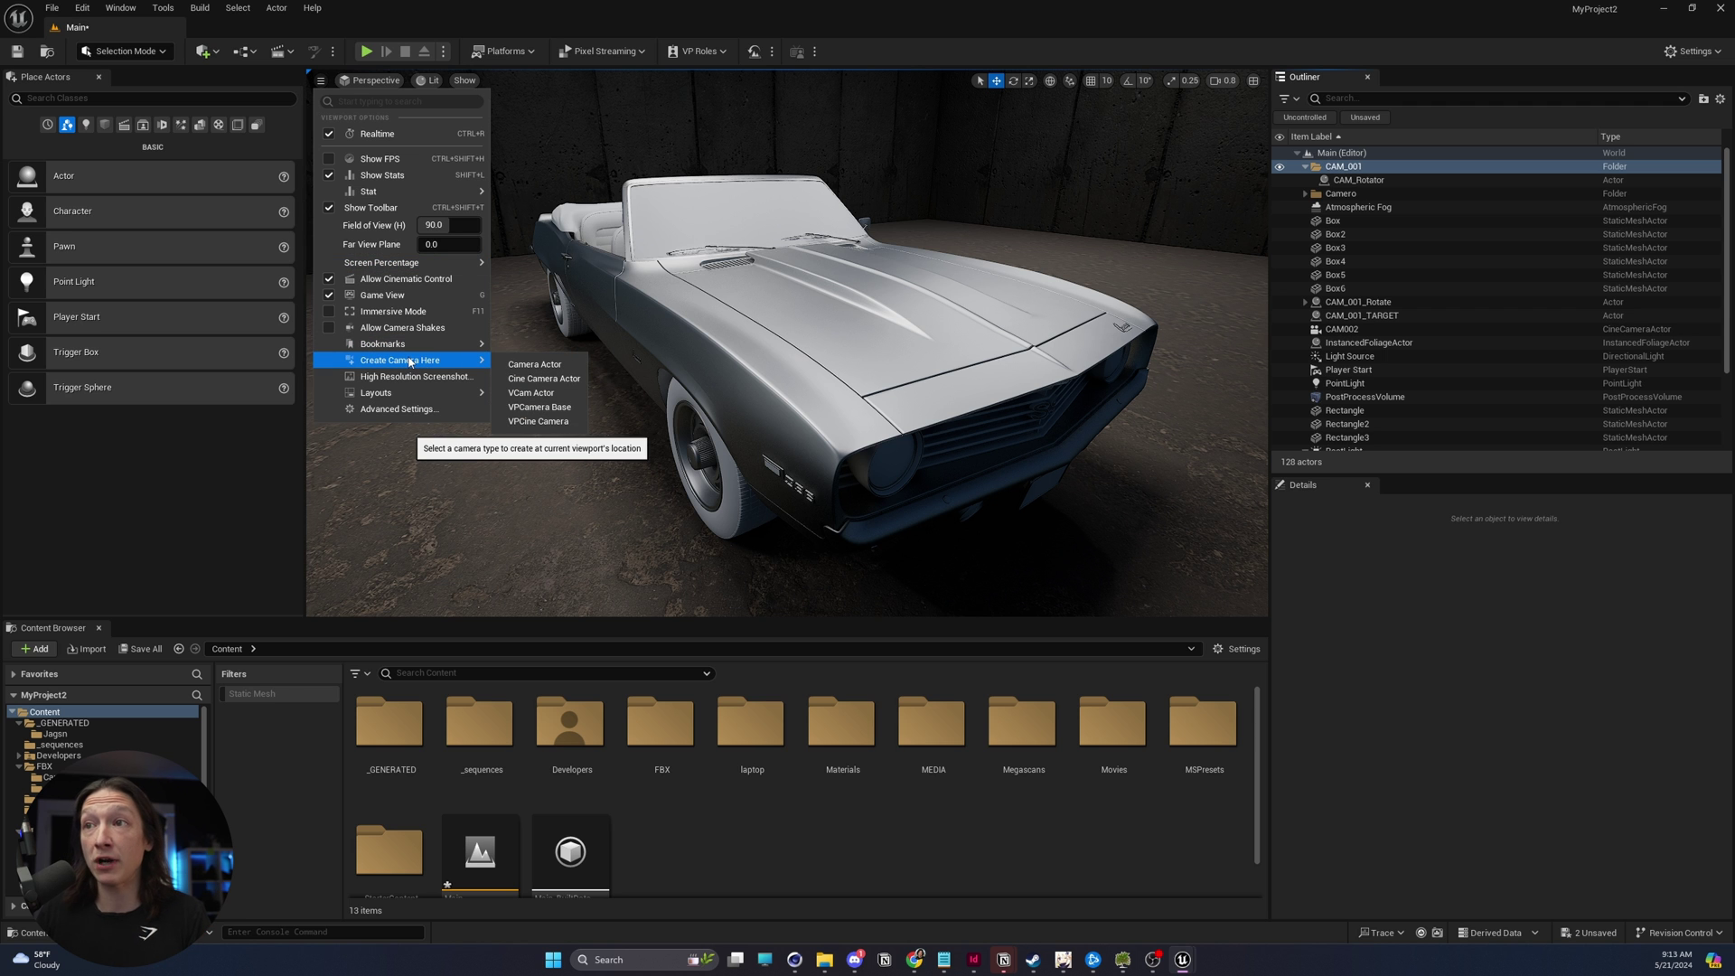
{"action": "left_click", "coordinate": [544, 379]}
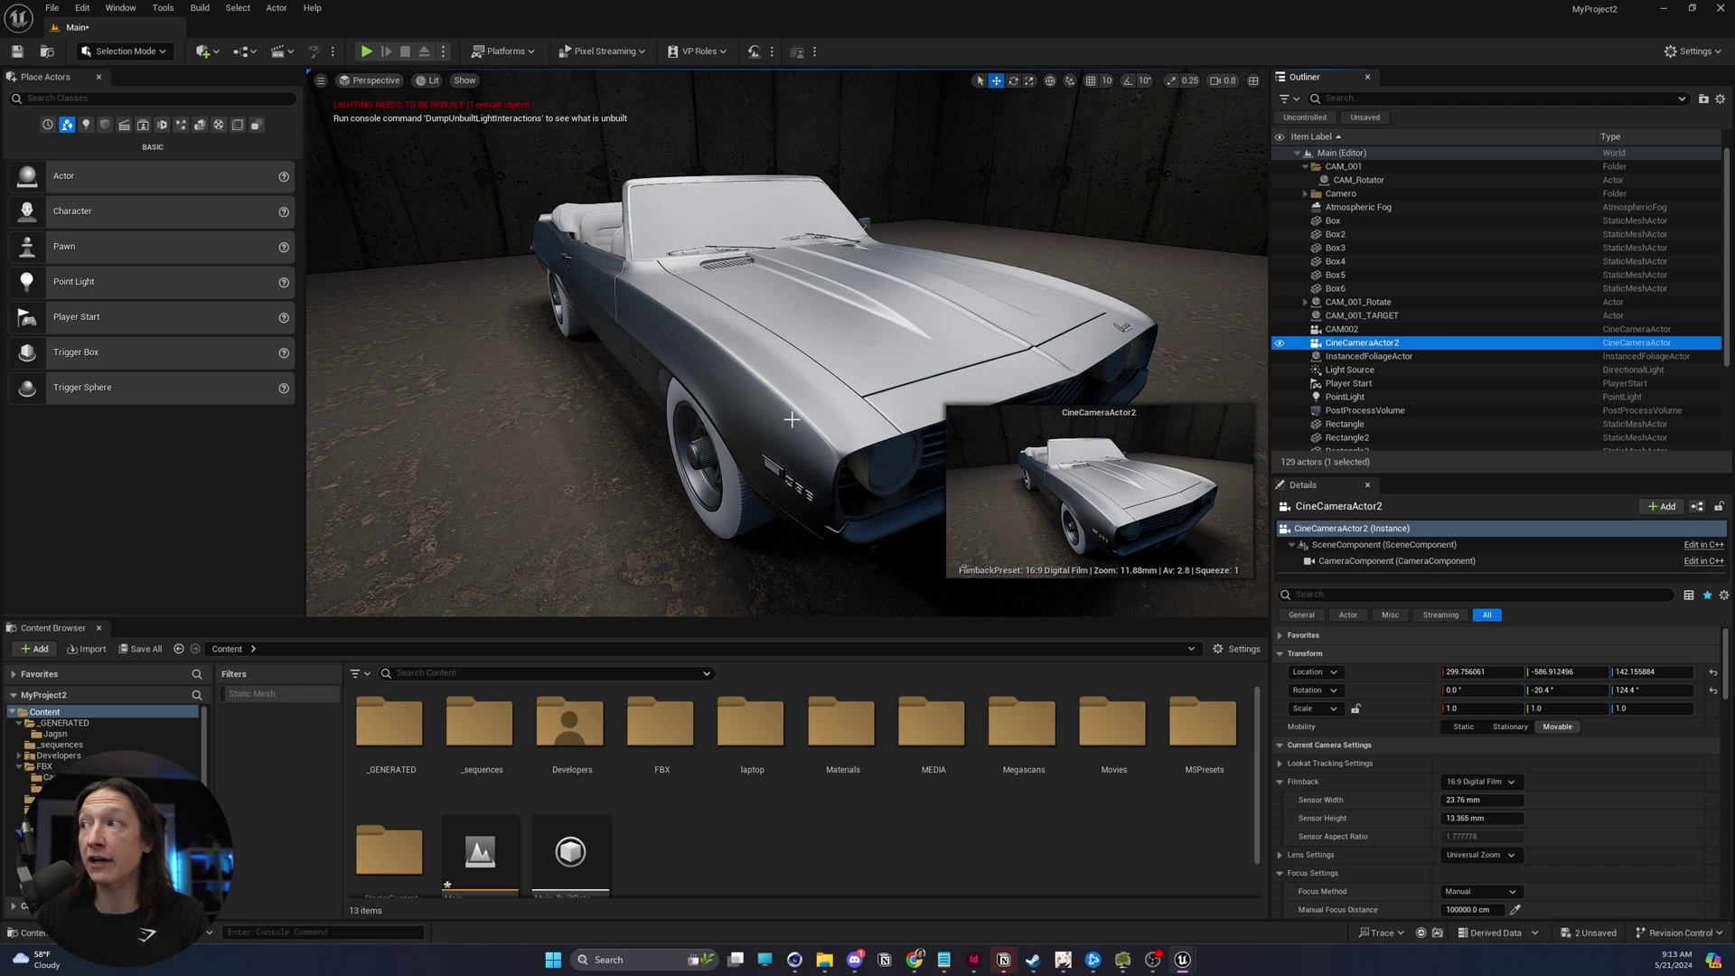
{"action": "left_click", "coordinate": [1350, 343]}
{"action": "type", "text": "cam_tutorial"}
{"action": "key", "text": "Return"}
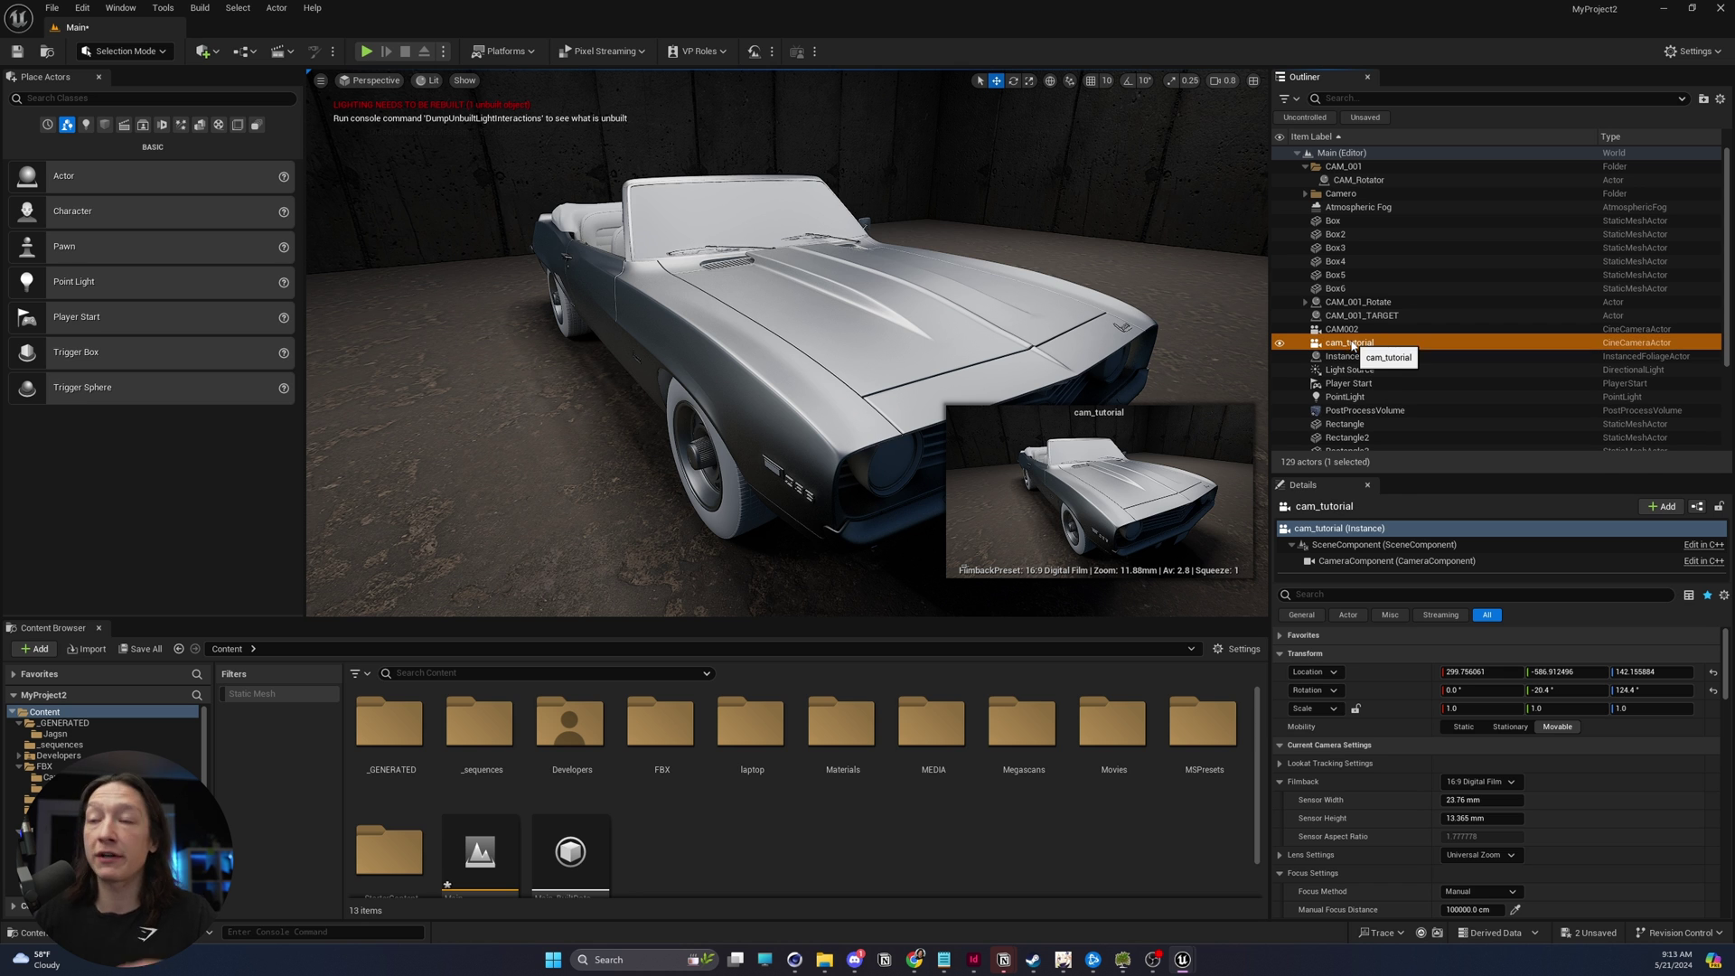
Parent cam_tutorial to CAM_Rotator and reset the camera's location and rotation to zero.
{"action": "left_click_drag", "start_coordinate": [1348, 342], "coordinate": [1352, 183]}
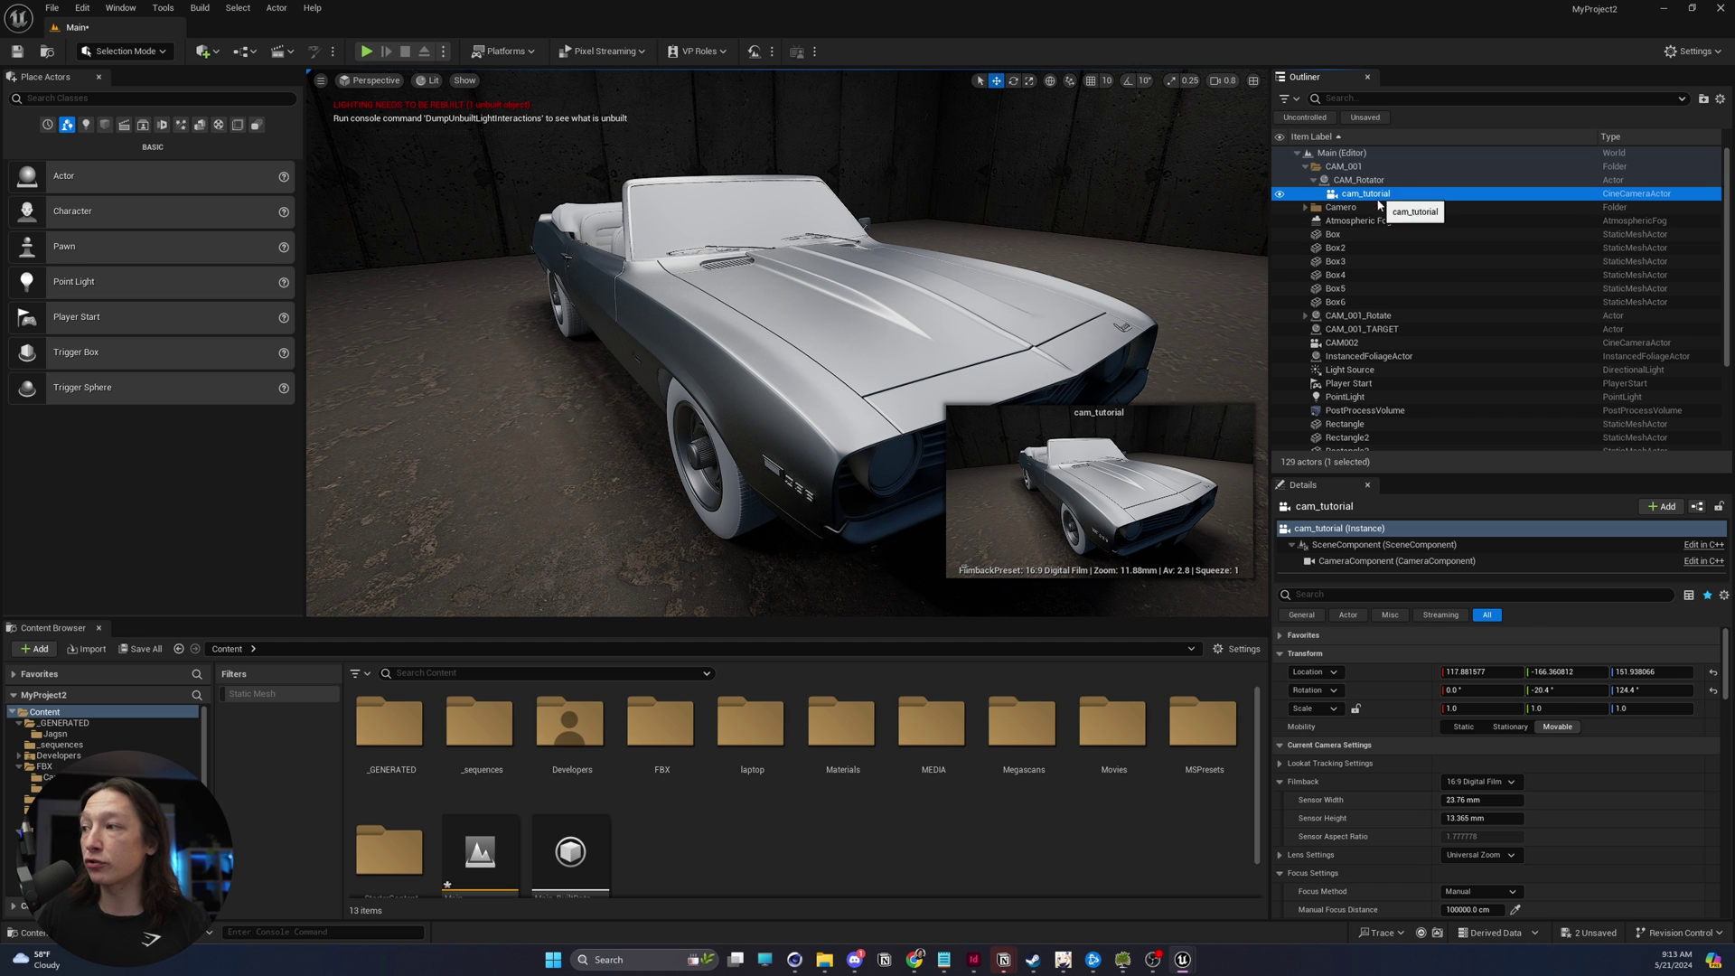
{"action": "left_click", "coordinate": [1712, 671]}
{"action": "left_click", "coordinate": [1713, 691]}
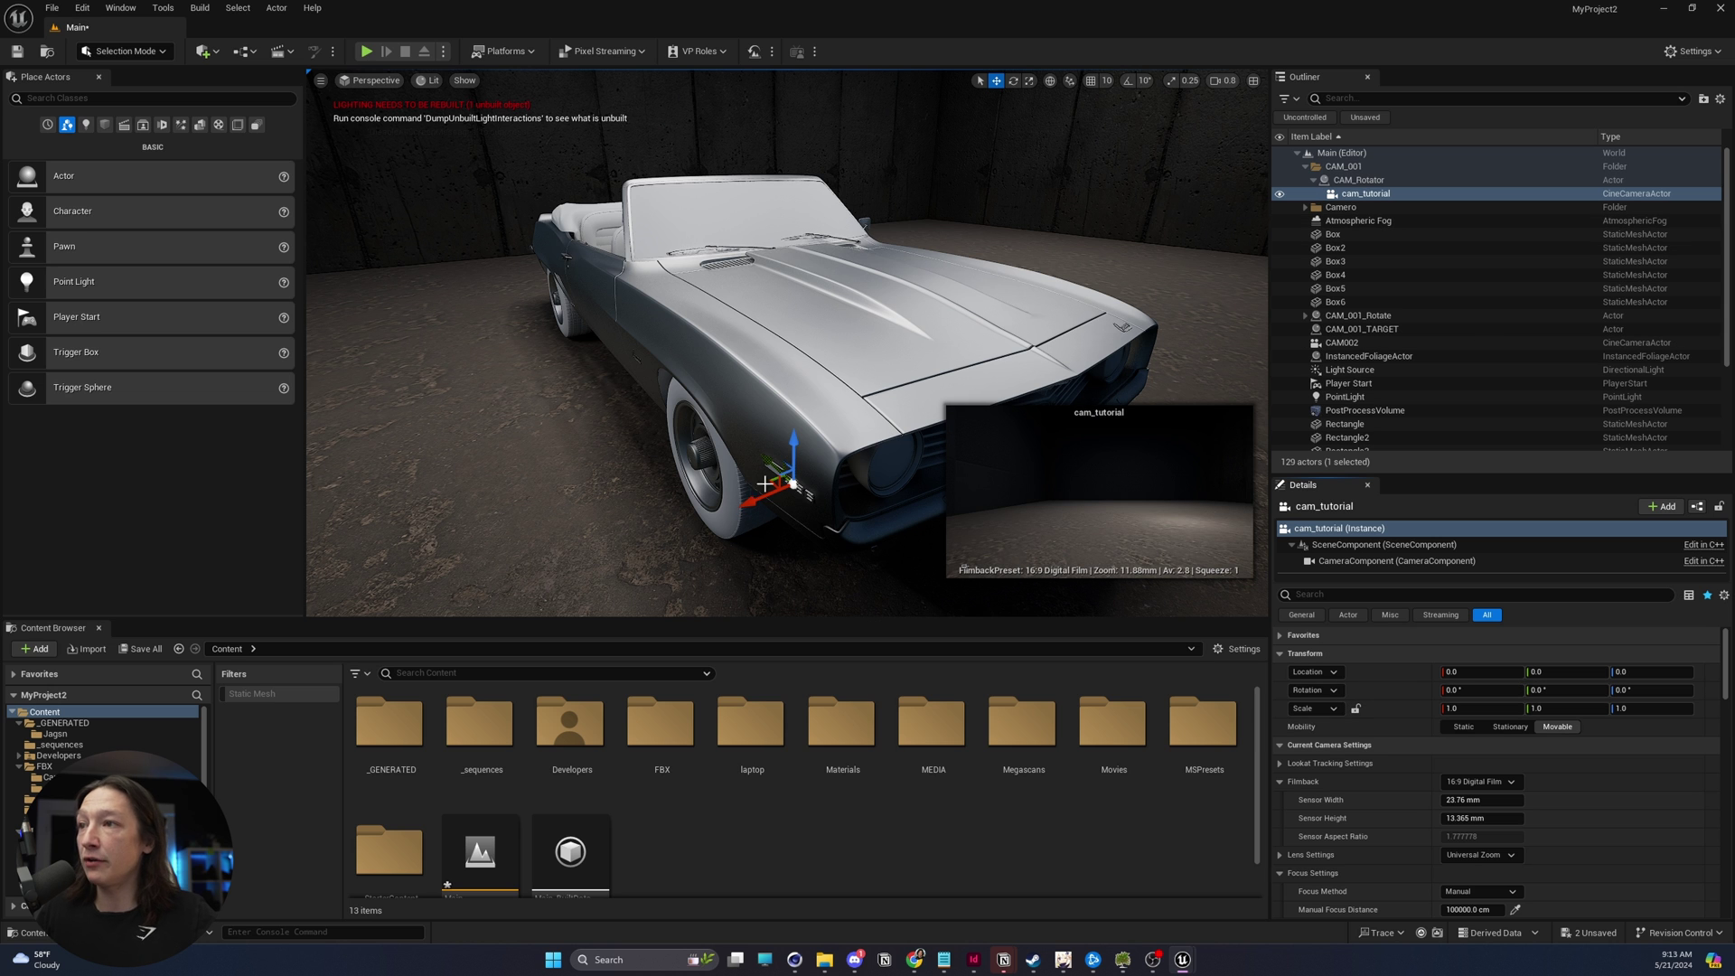
Try a 90° Y rotation on cam_tutorial and set it back to 0°.
{"action": "left_click", "coordinate": [852, 418]}
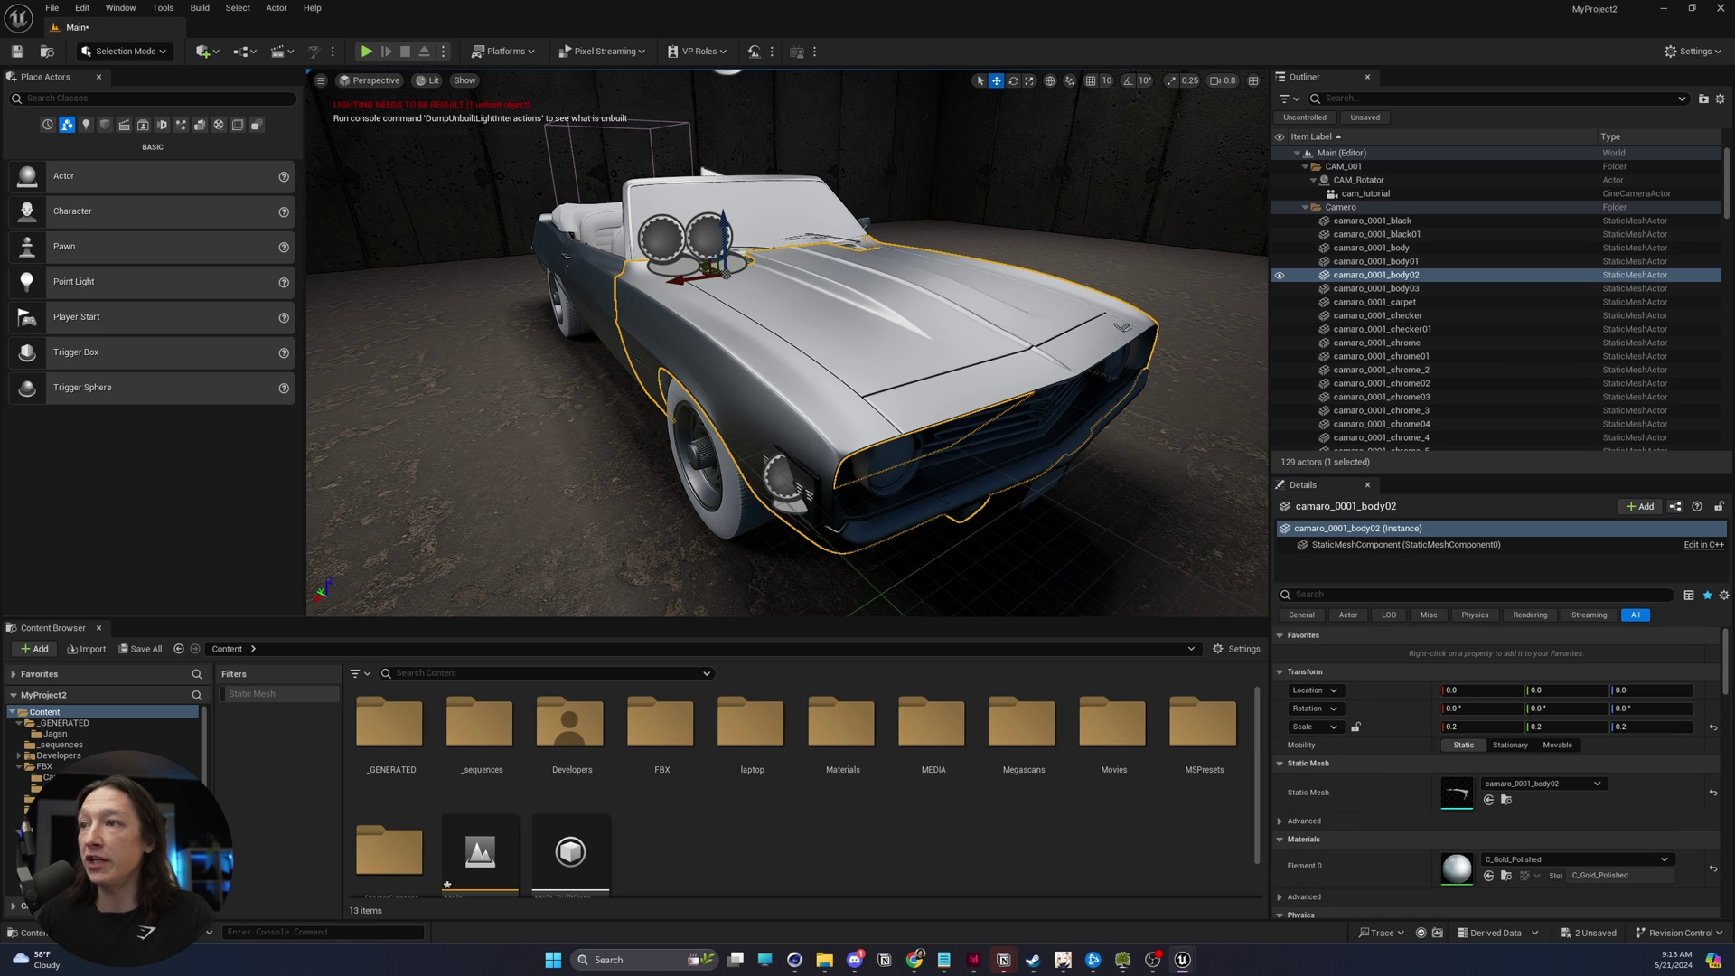
{"action": "left_click", "coordinate": [781, 472]}
{"action": "key", "text": "f"}
{"action": "right_click_drag", "start_coordinate": [679, 410], "coordinate": [567, 410]}
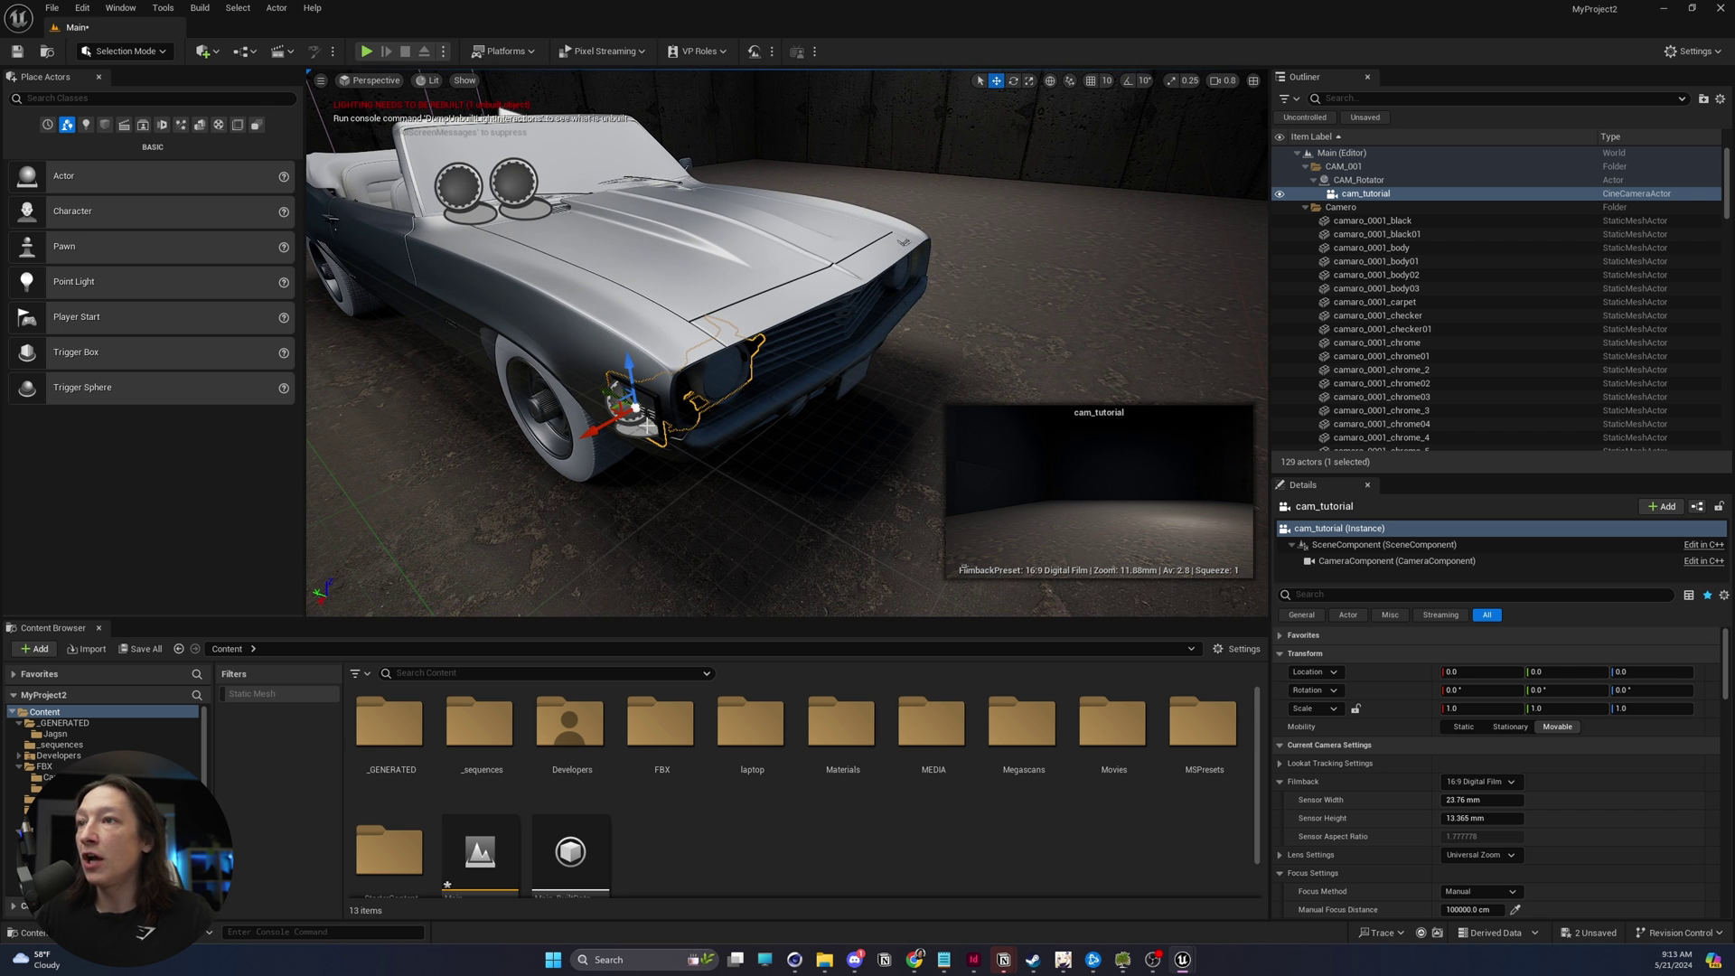
{"action": "left_click", "coordinate": [1564, 689]}
{"action": "type", "text": "90"}
{"action": "key", "text": "Return"}
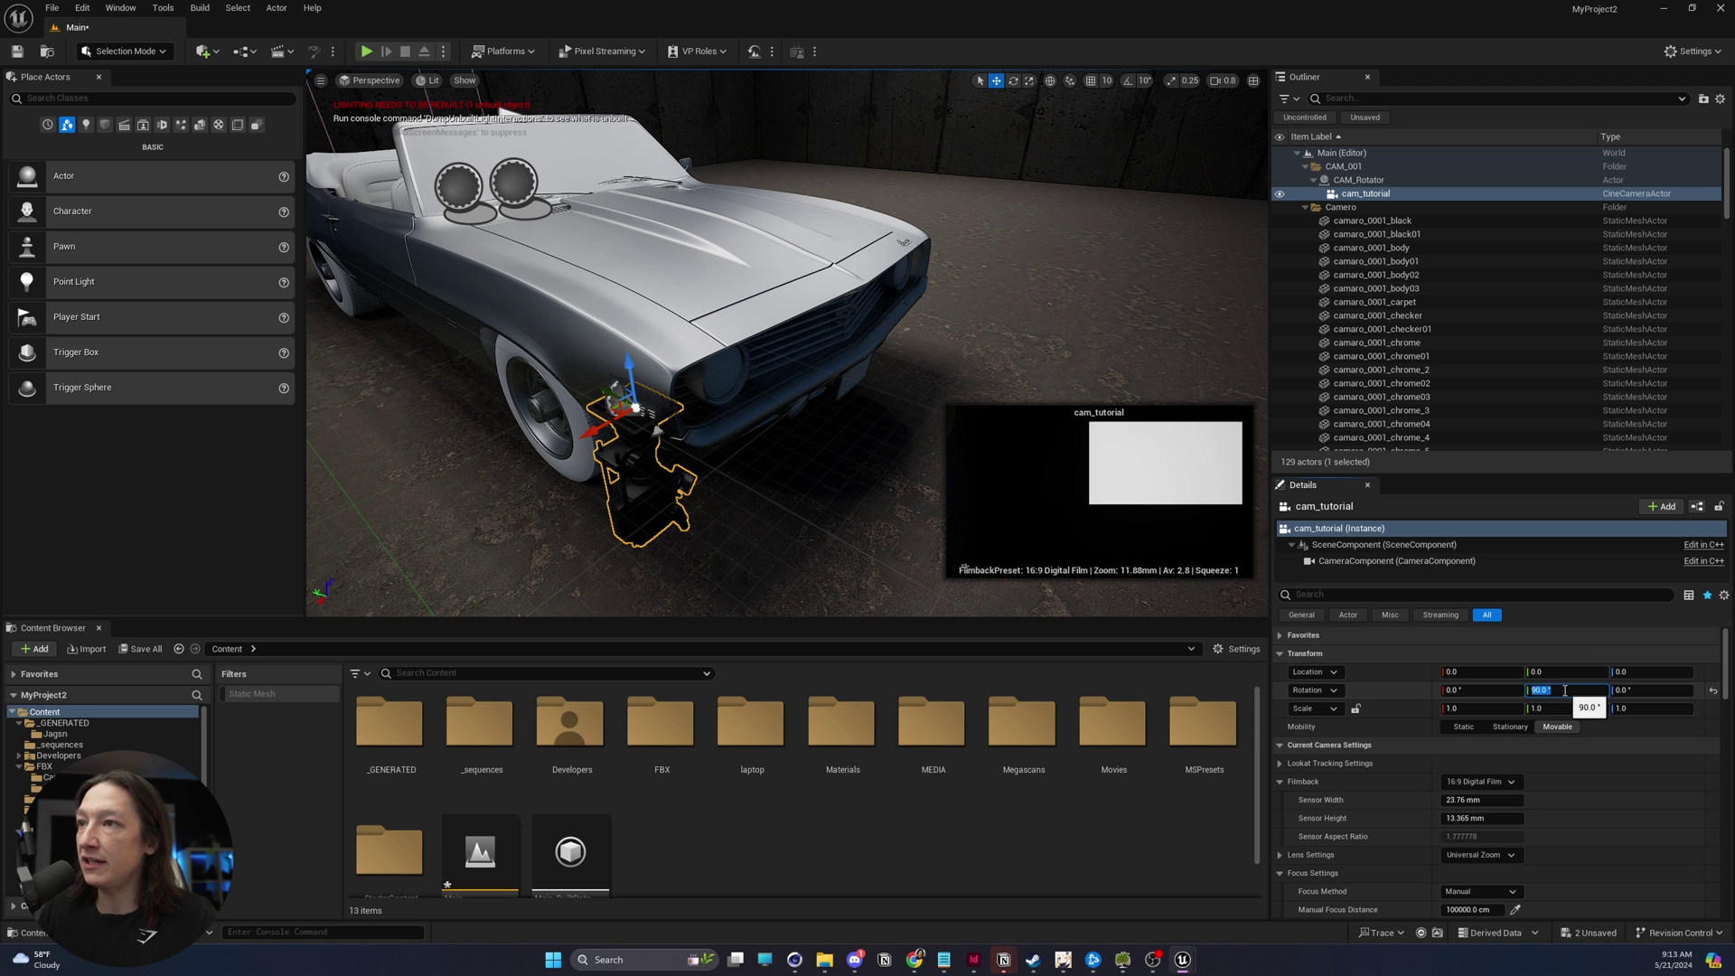
{"action": "type", "text": "0"}
{"action": "key", "text": "Tab"}
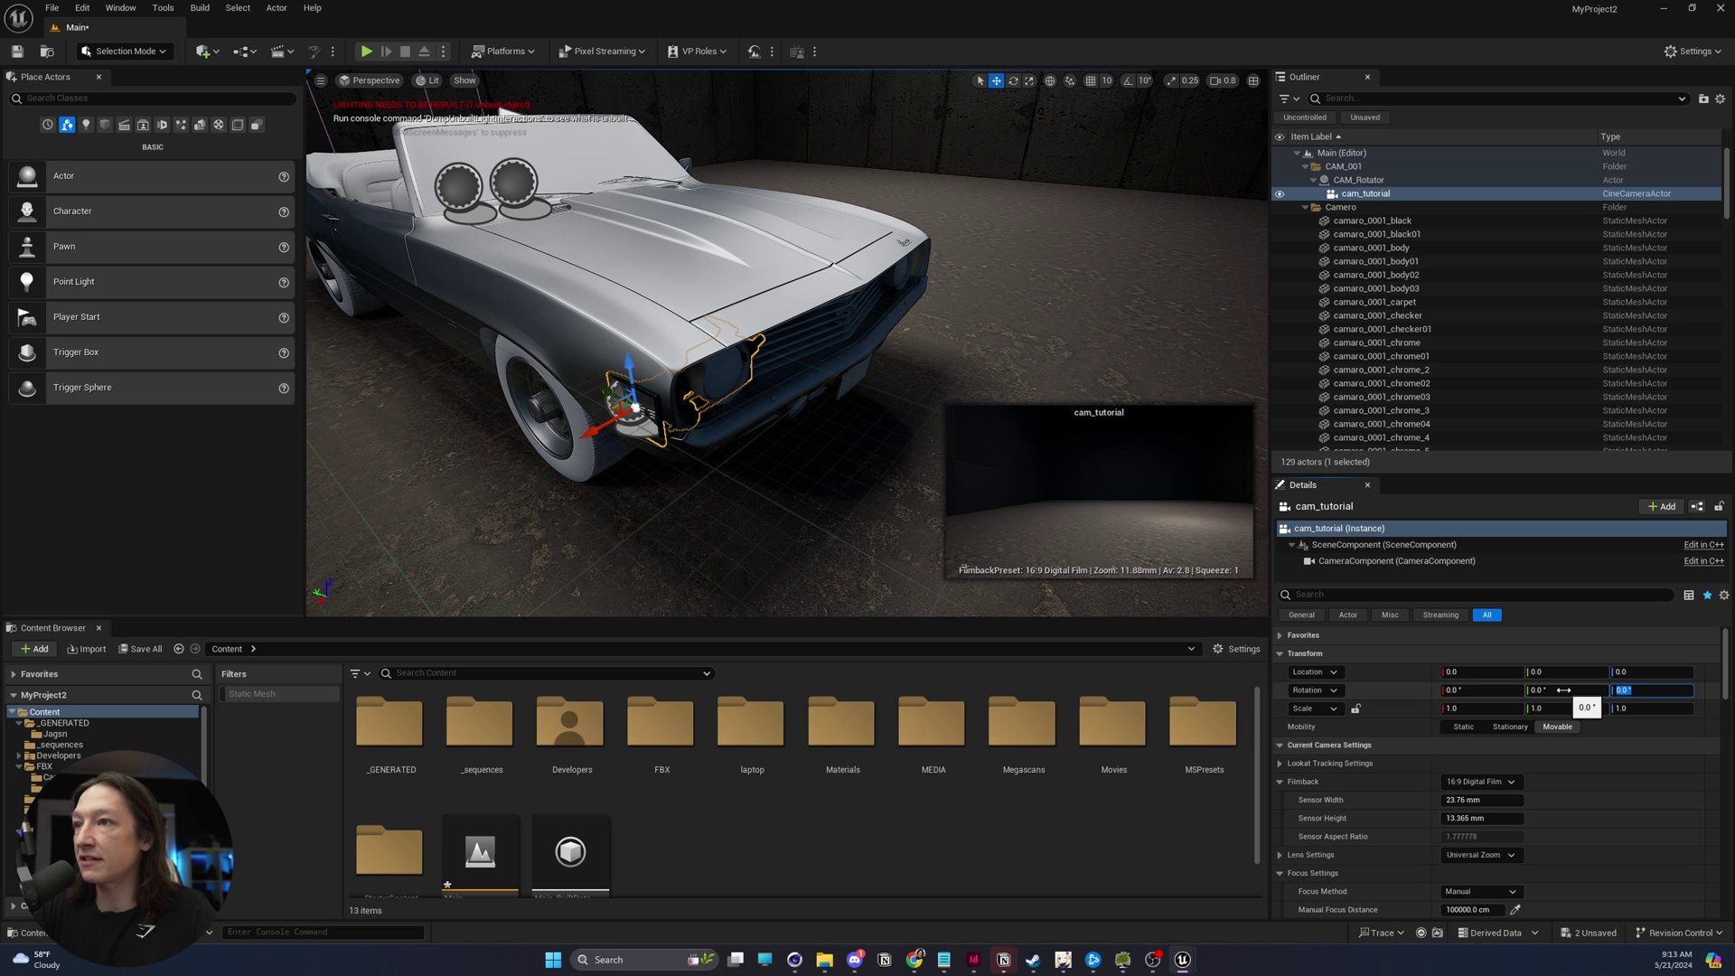
Set cam_tutorial's Z rotation to 90° and back it away from the rotator to a Y location of -255.
{"action": "type", "text": "90"}
{"action": "key", "text": "Return"}
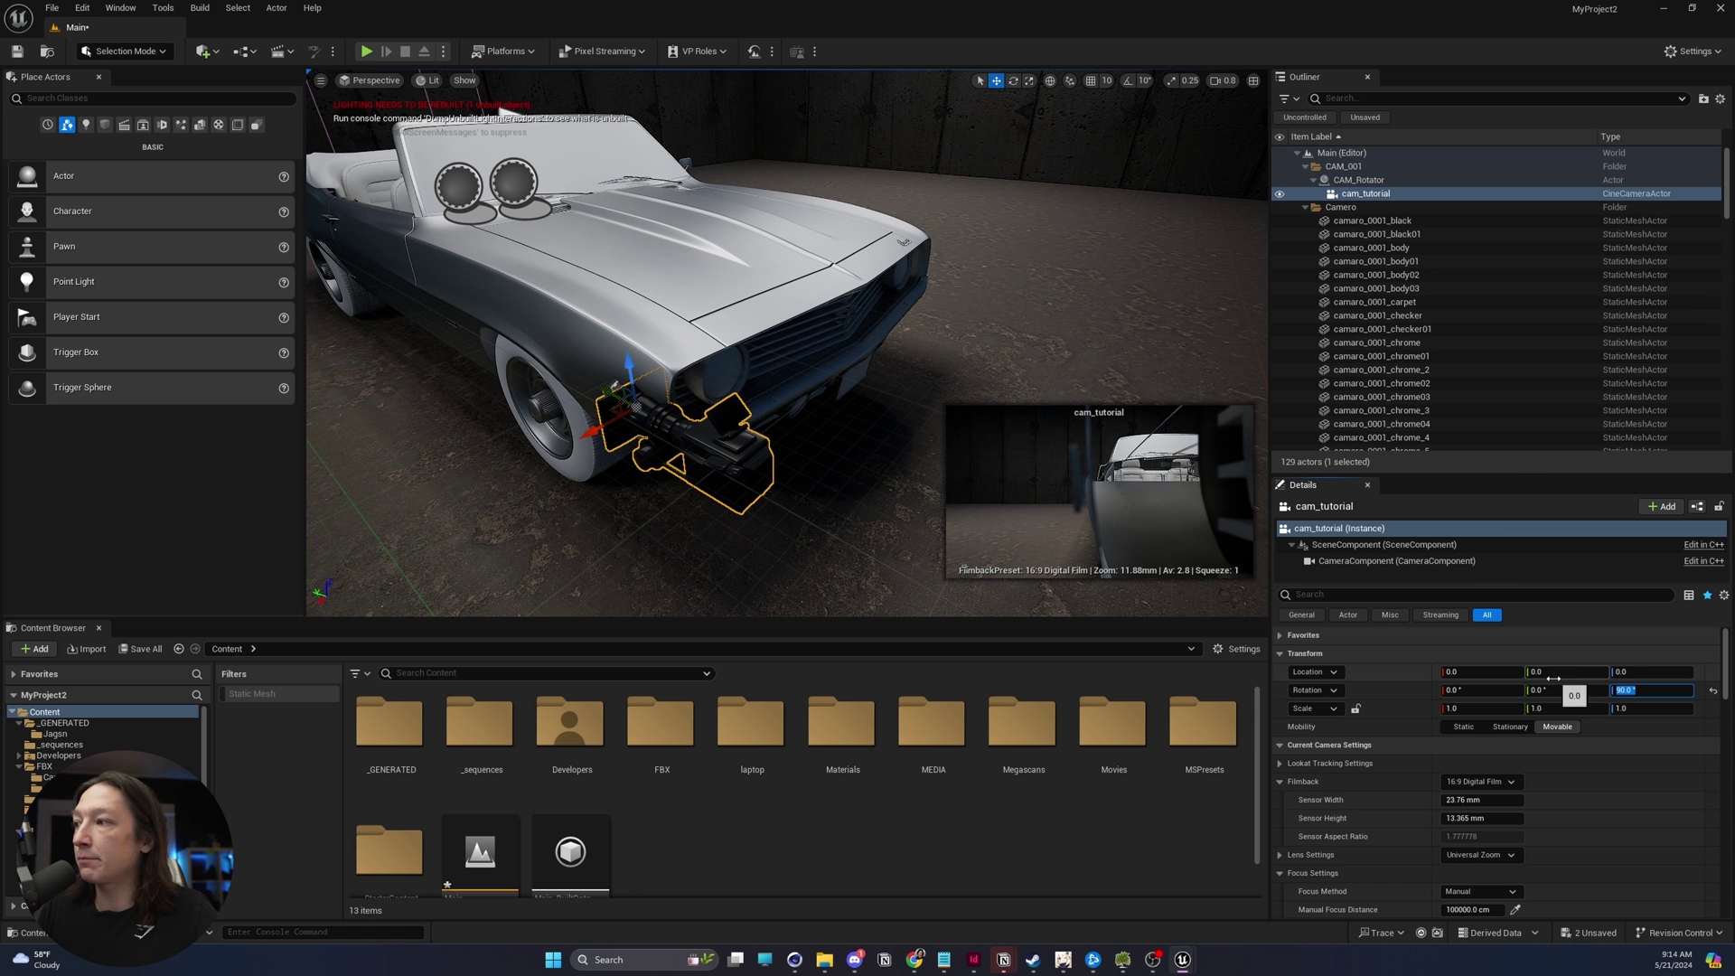
{"action": "left_click_drag", "start_coordinate": [1553, 679], "coordinate": [1415, 679]}
{"action": "key", "text": "f"}
{"action": "right_click_drag", "start_coordinate": [581, 378], "coordinate": [344, 371]}
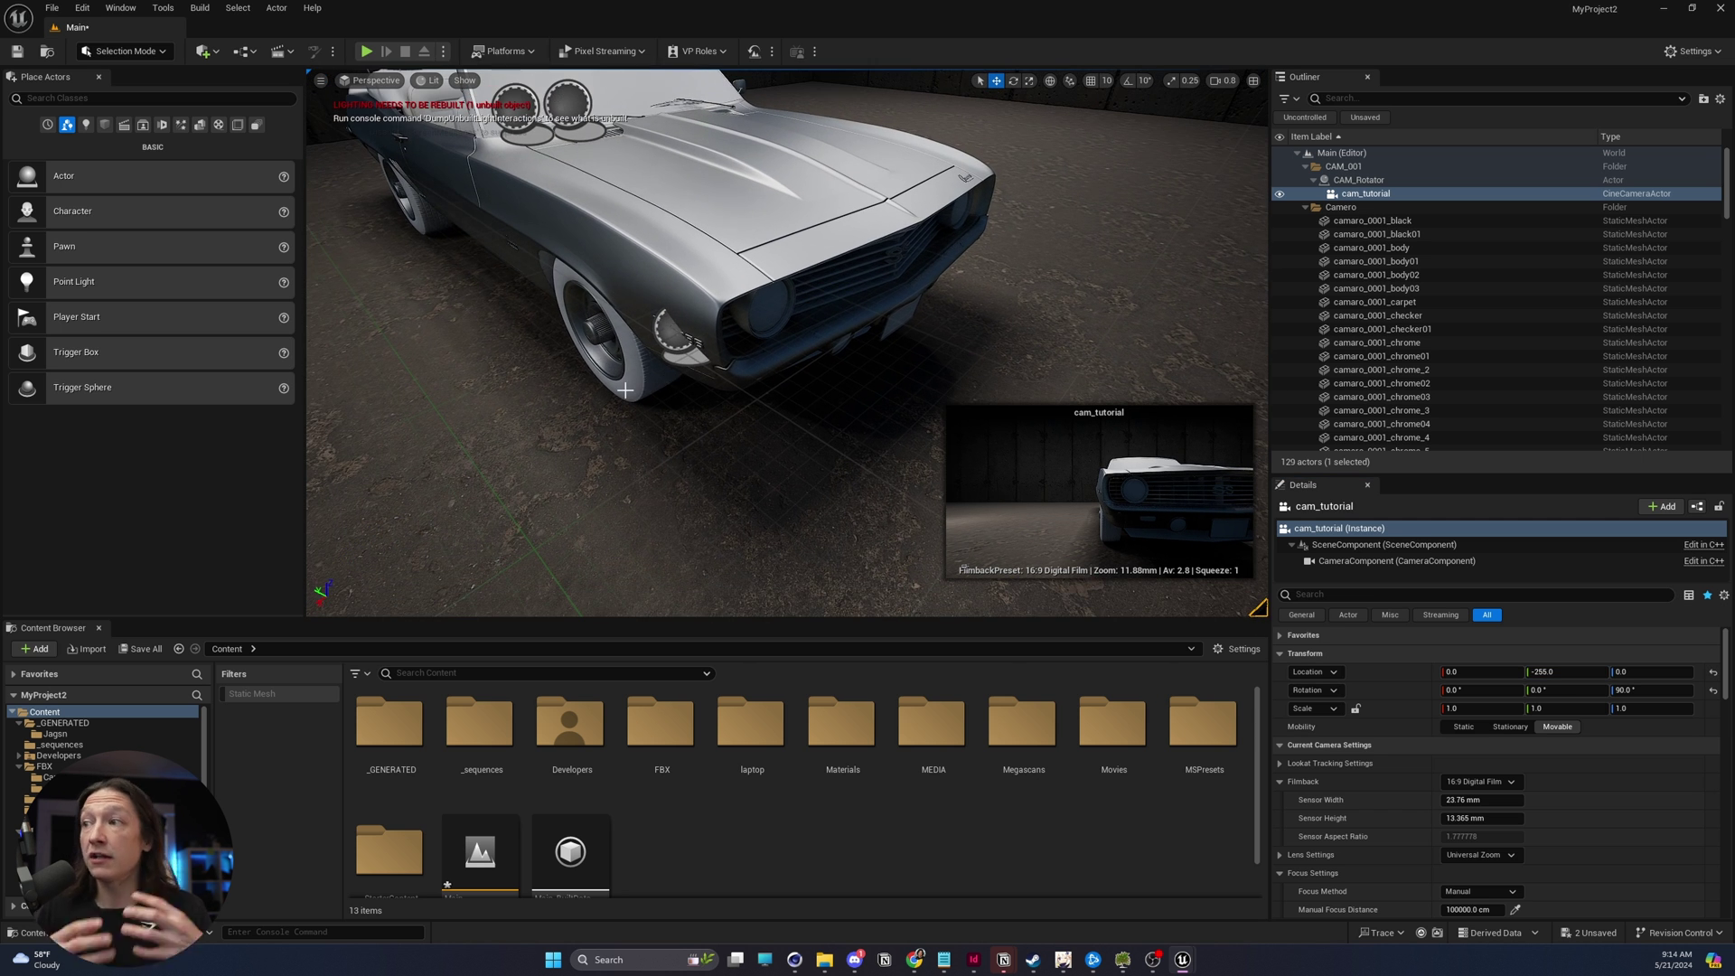
Test the camera orbit by rotating CAM_Rotator around its Z axis to about 117°.
{"action": "left_click", "coordinate": [1358, 179]}
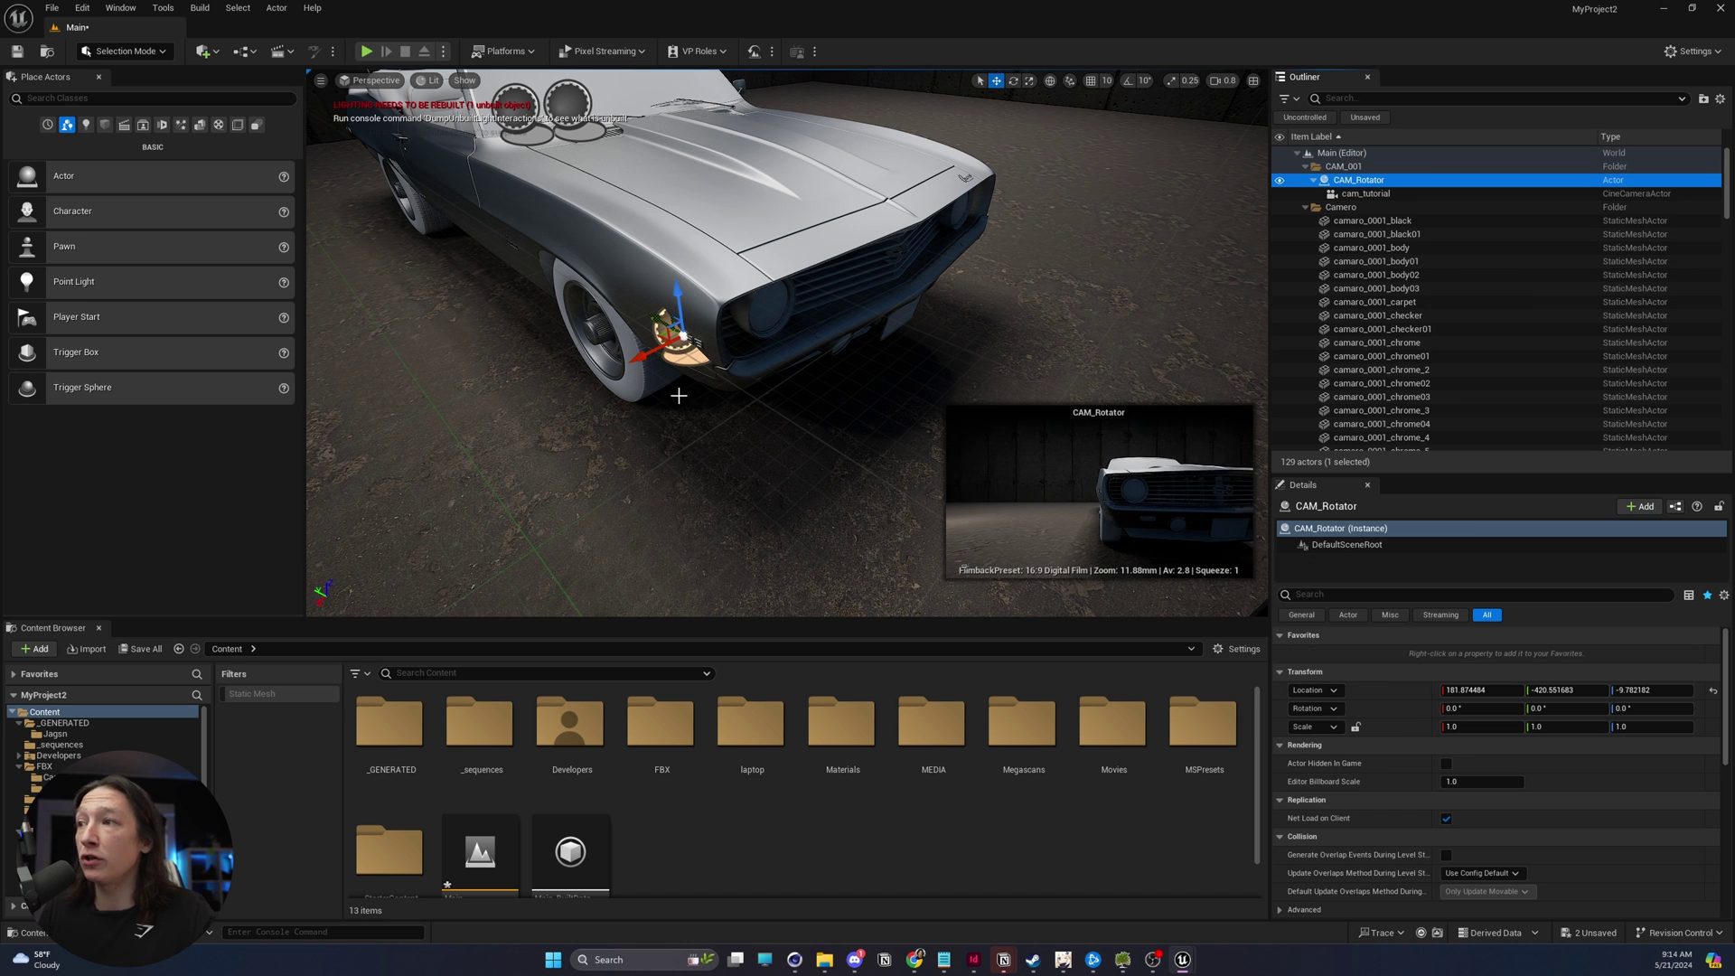
{"action": "key", "text": "e"}
{"action": "left_click_drag", "start_coordinate": [697, 377], "coordinate": [696, 300]}
{"action": "right_click_drag", "start_coordinate": [721, 391], "coordinate": [1011, 452]}
{"action": "left_click_drag", "start_coordinate": [608, 387], "coordinate": [629, 369]}
{"action": "left_click_drag", "start_coordinate": [571, 429], "coordinate": [556, 435]}
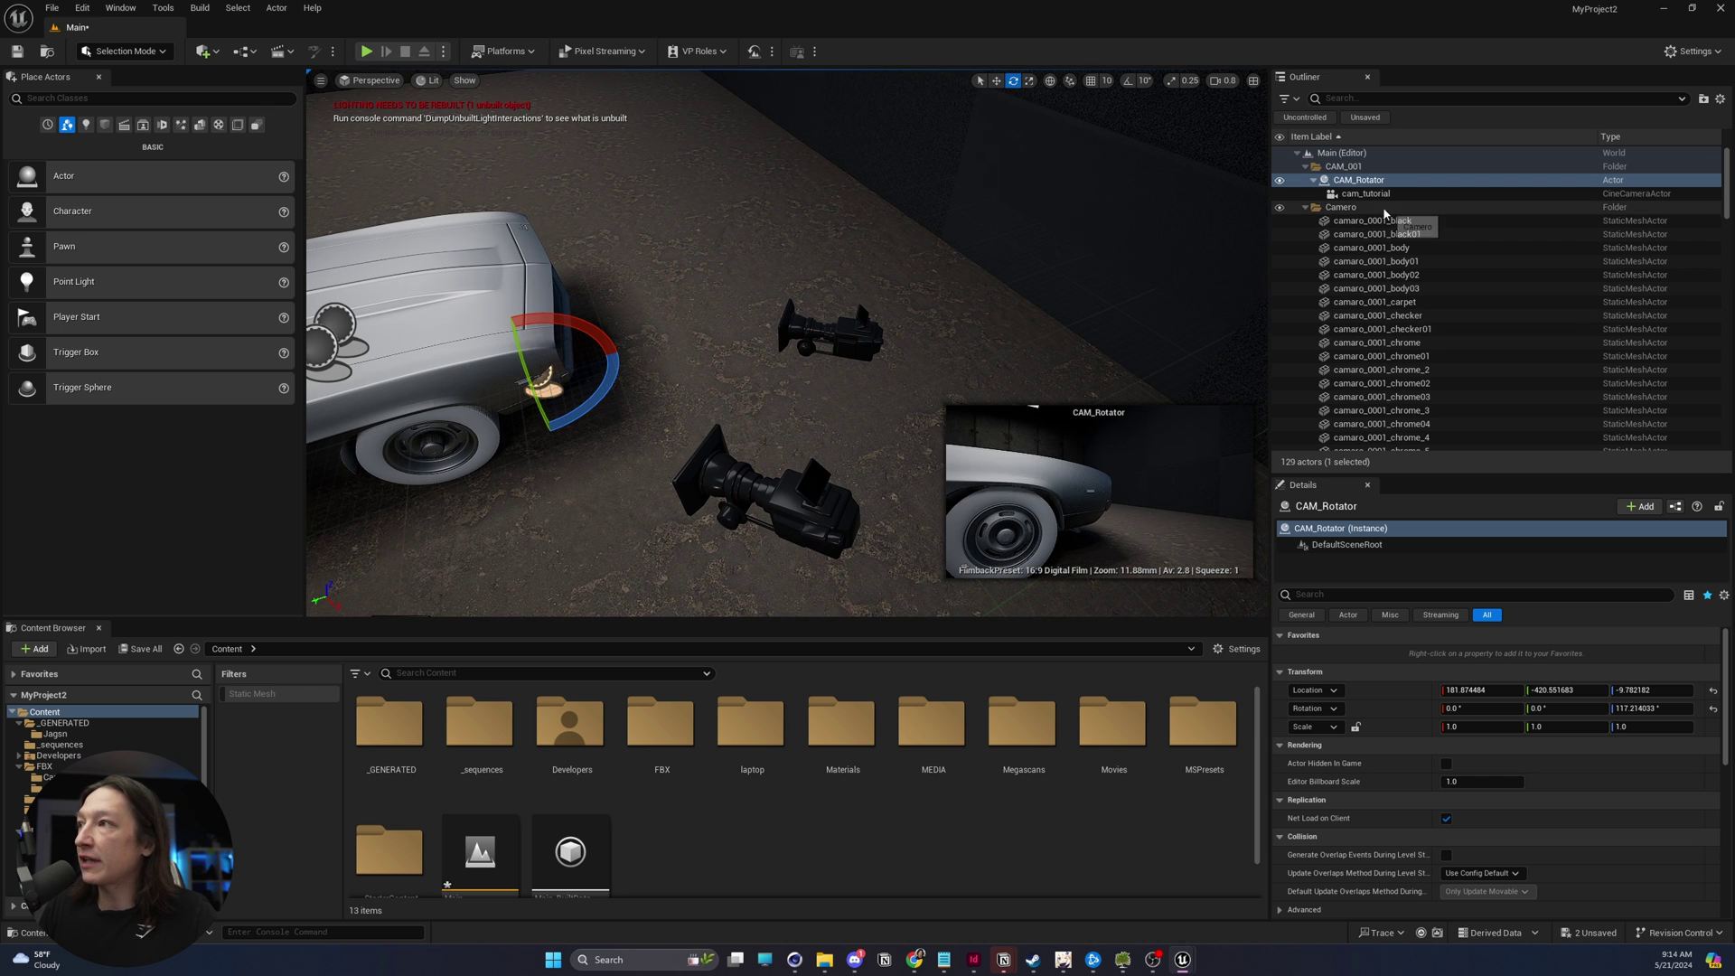
Select cam_tutorial and switch the viewport to look through that camera.
{"action": "left_click", "coordinate": [1364, 194]}
{"action": "key", "text": "w"}
{"action": "left_click", "coordinate": [368, 80]}
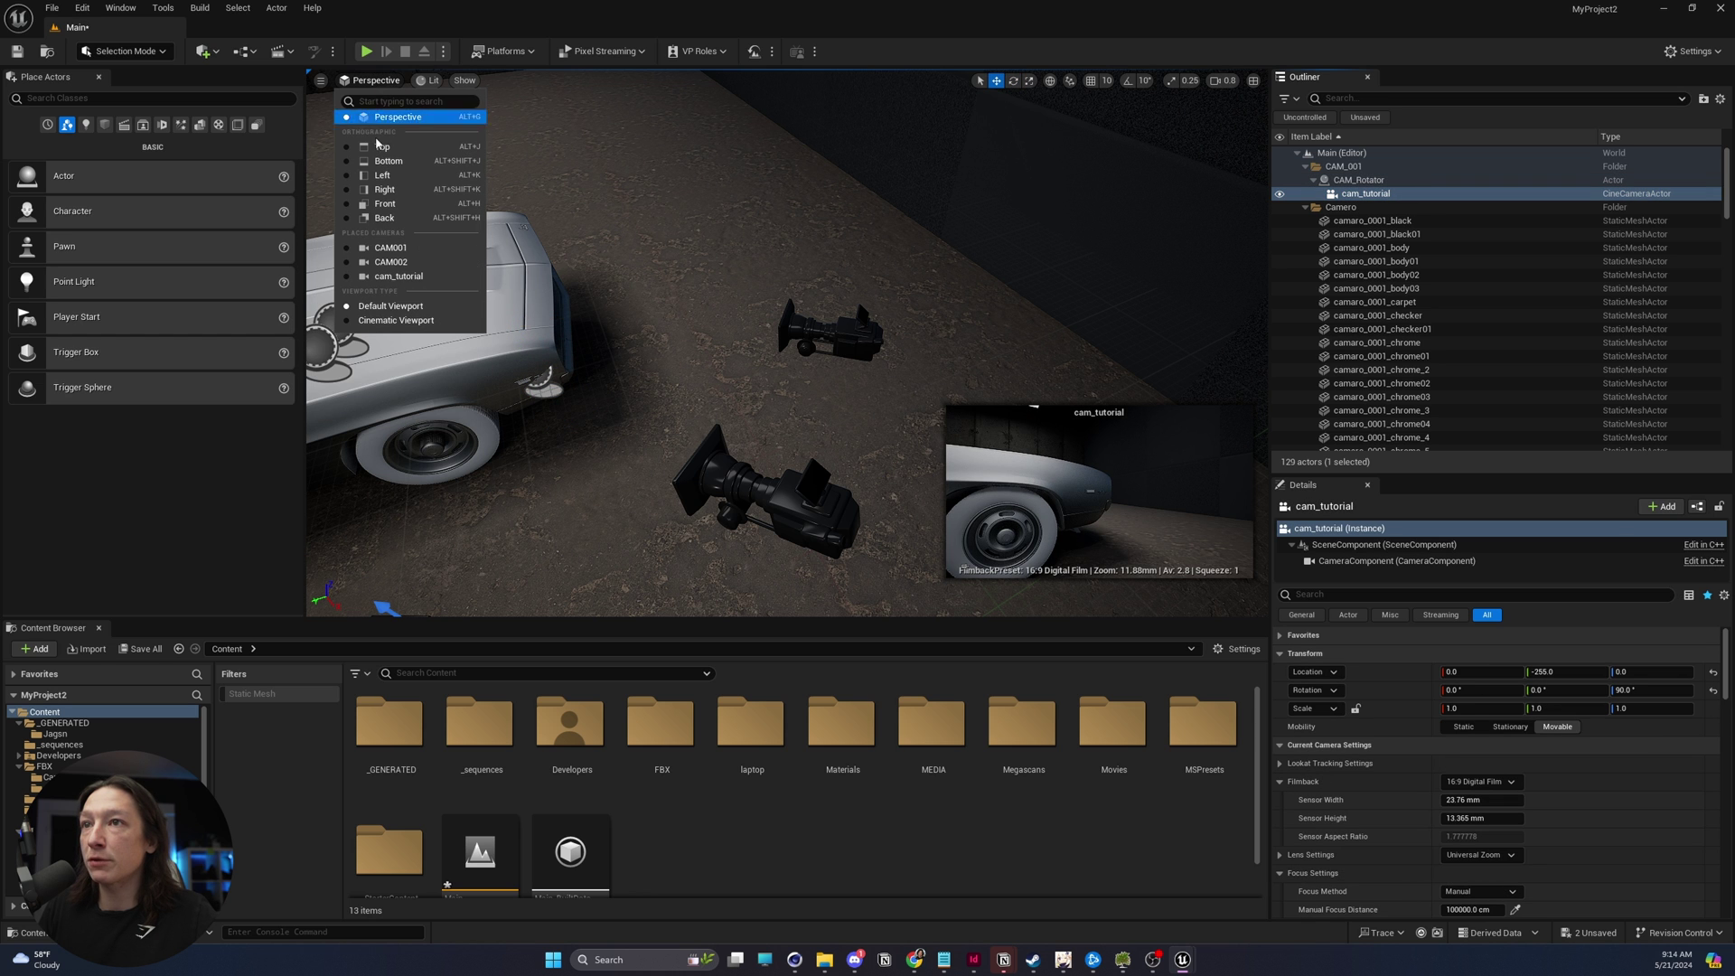
{"action": "left_click", "coordinate": [399, 276]}
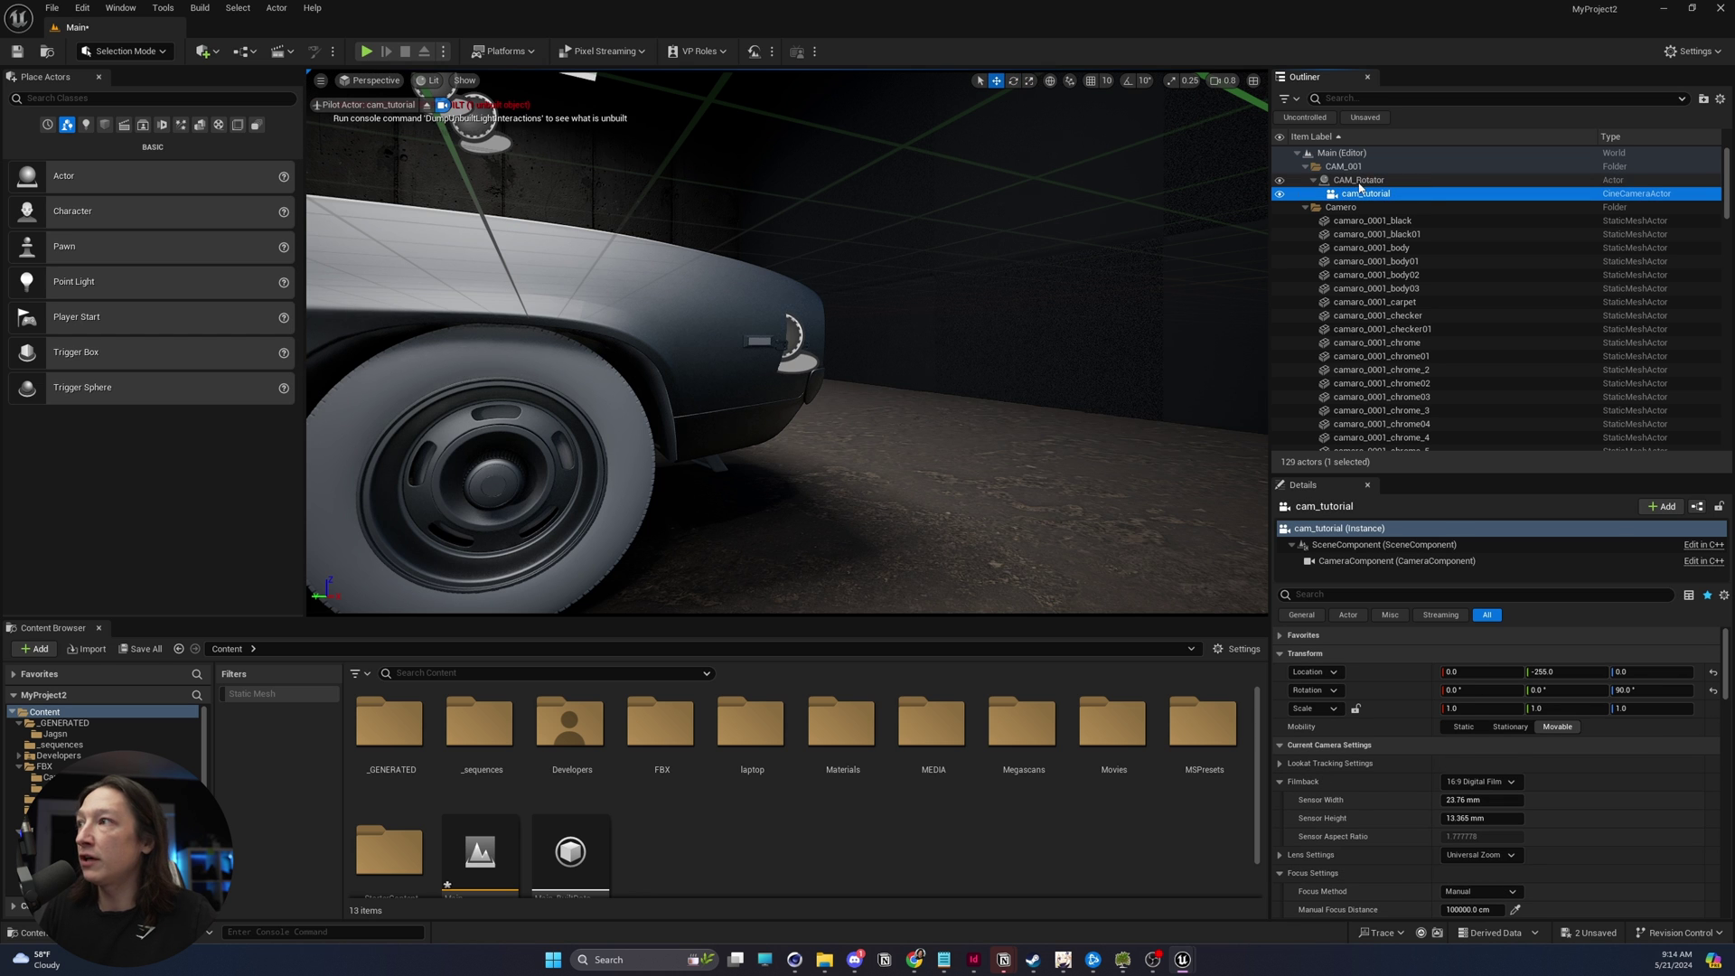
Rotate CAM_Rotator around its Z axis to about 68° so the camera frames the car's front side.
{"action": "left_click", "coordinate": [1358, 180]}
{"action": "key", "text": "e"}
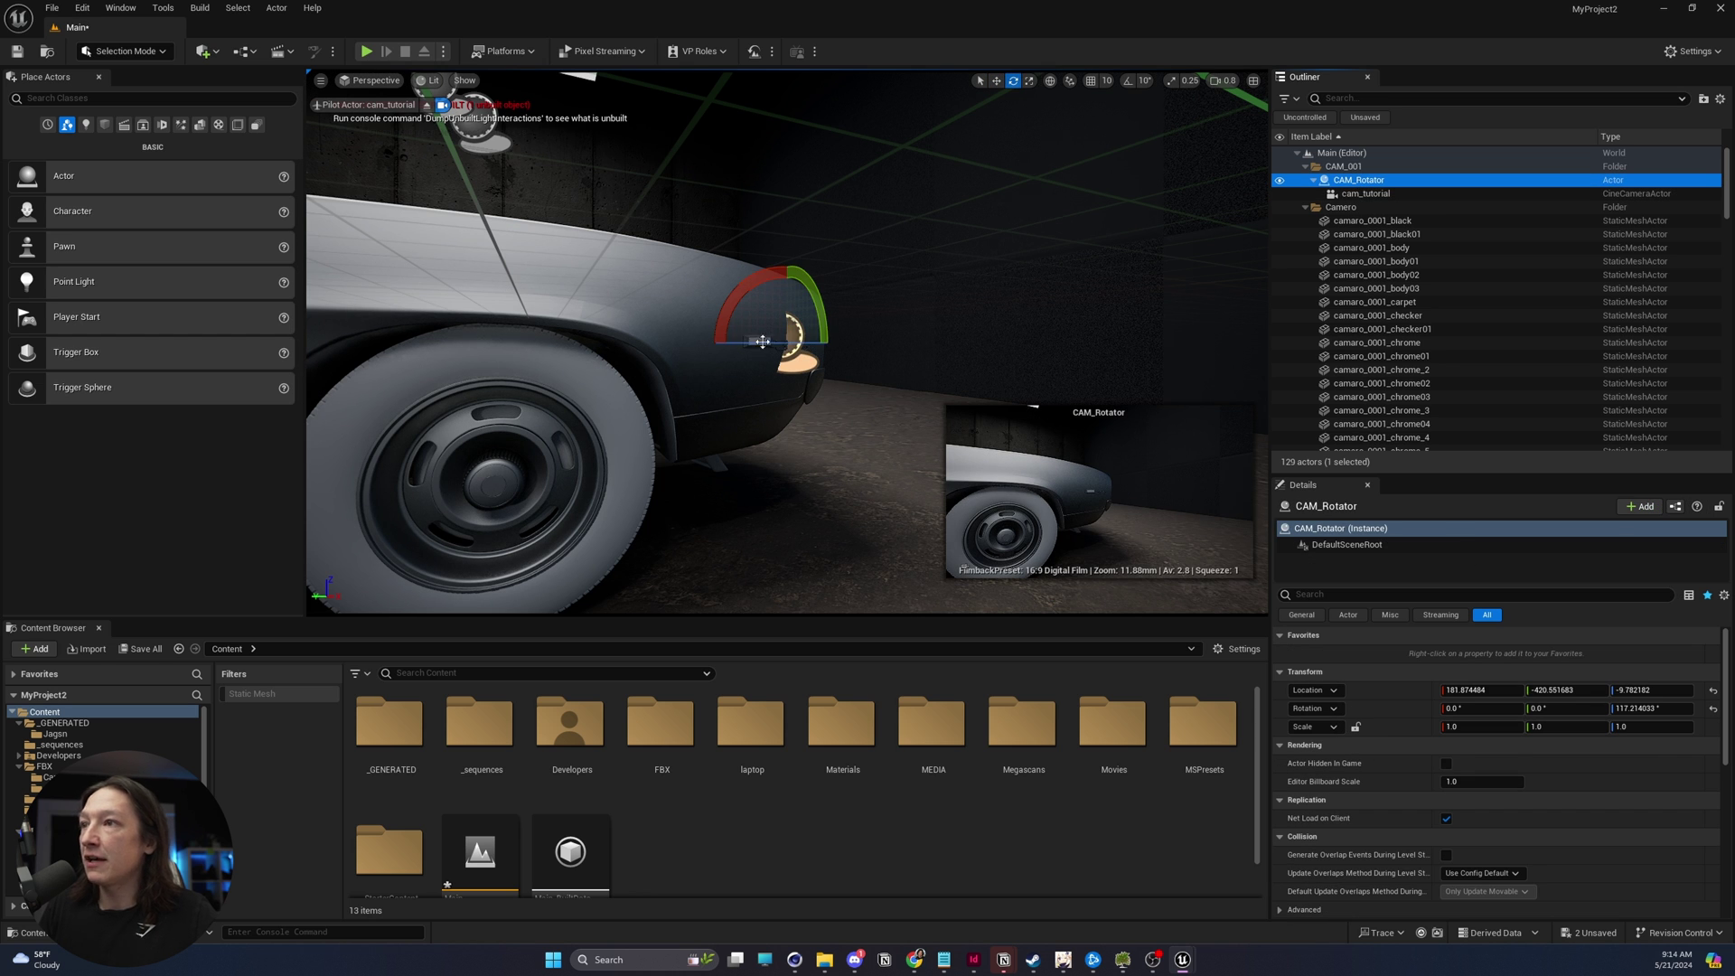
{"action": "mouse_move", "coordinate": [787, 344]}
{"action": "left_mouse_down"}
{"action": "mouse_move", "coordinate": [668, 345]}
{"action": "mouse_move", "coordinate": [774, 339]}
{"action": "left_mouse_up"}
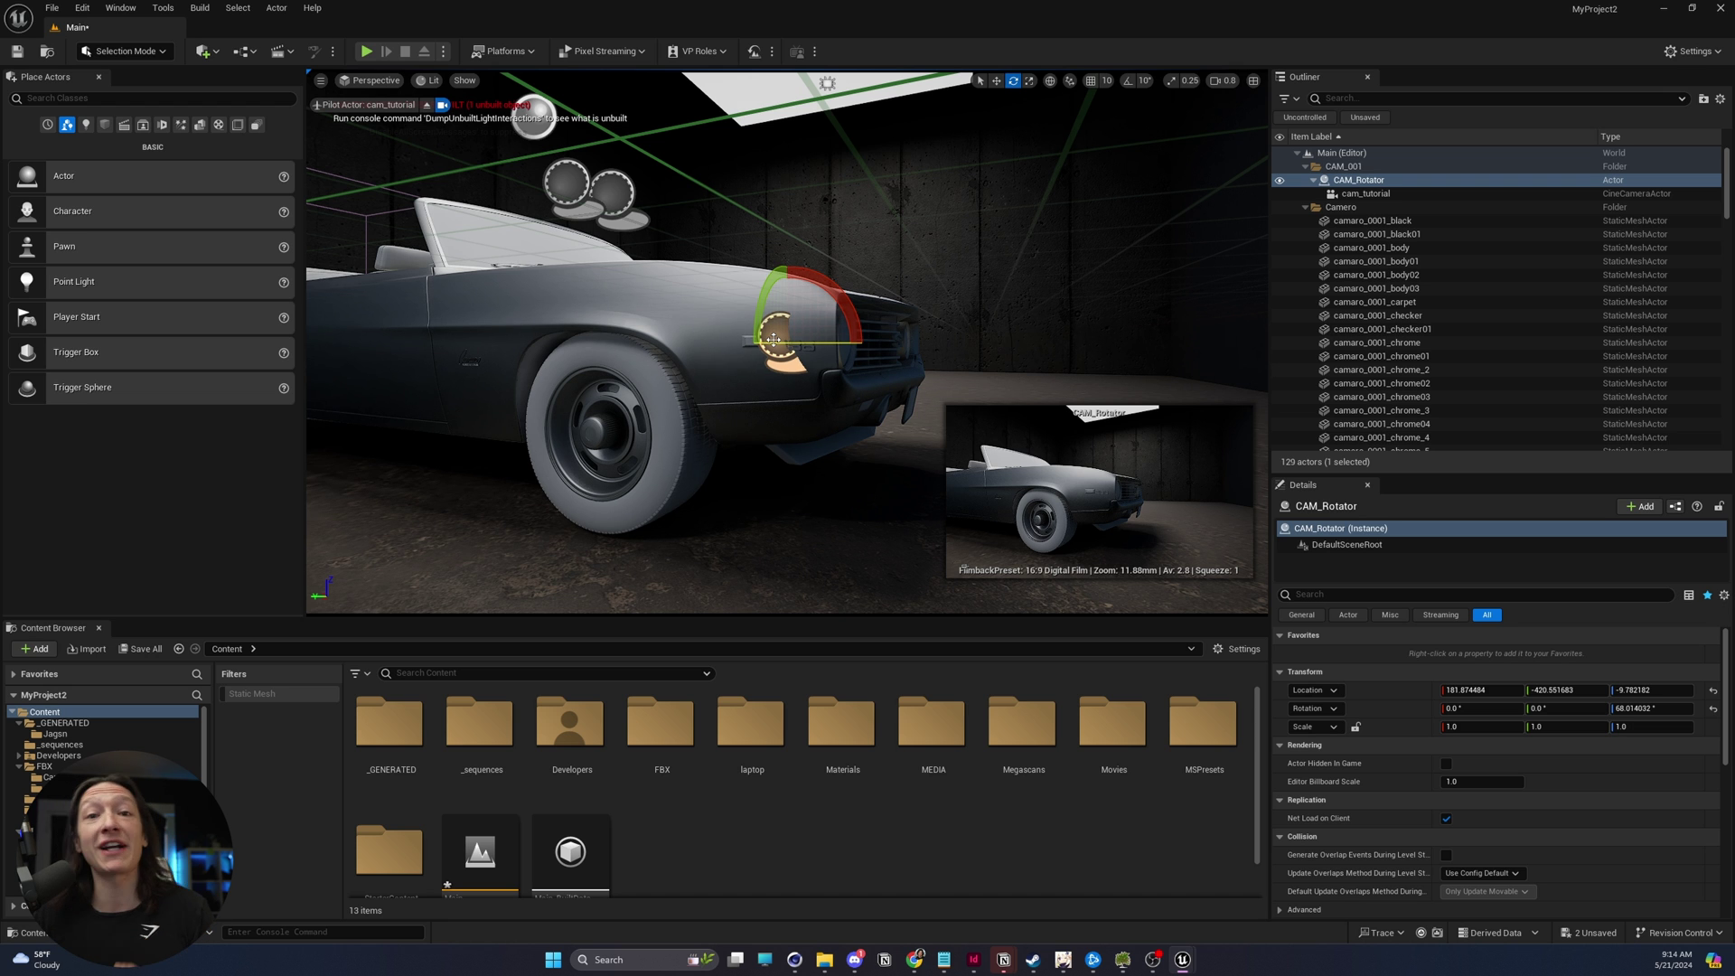
Change cam_tutorial's filmback preset to 16:9 DSLR.
{"action": "left_click", "coordinate": [1382, 193]}
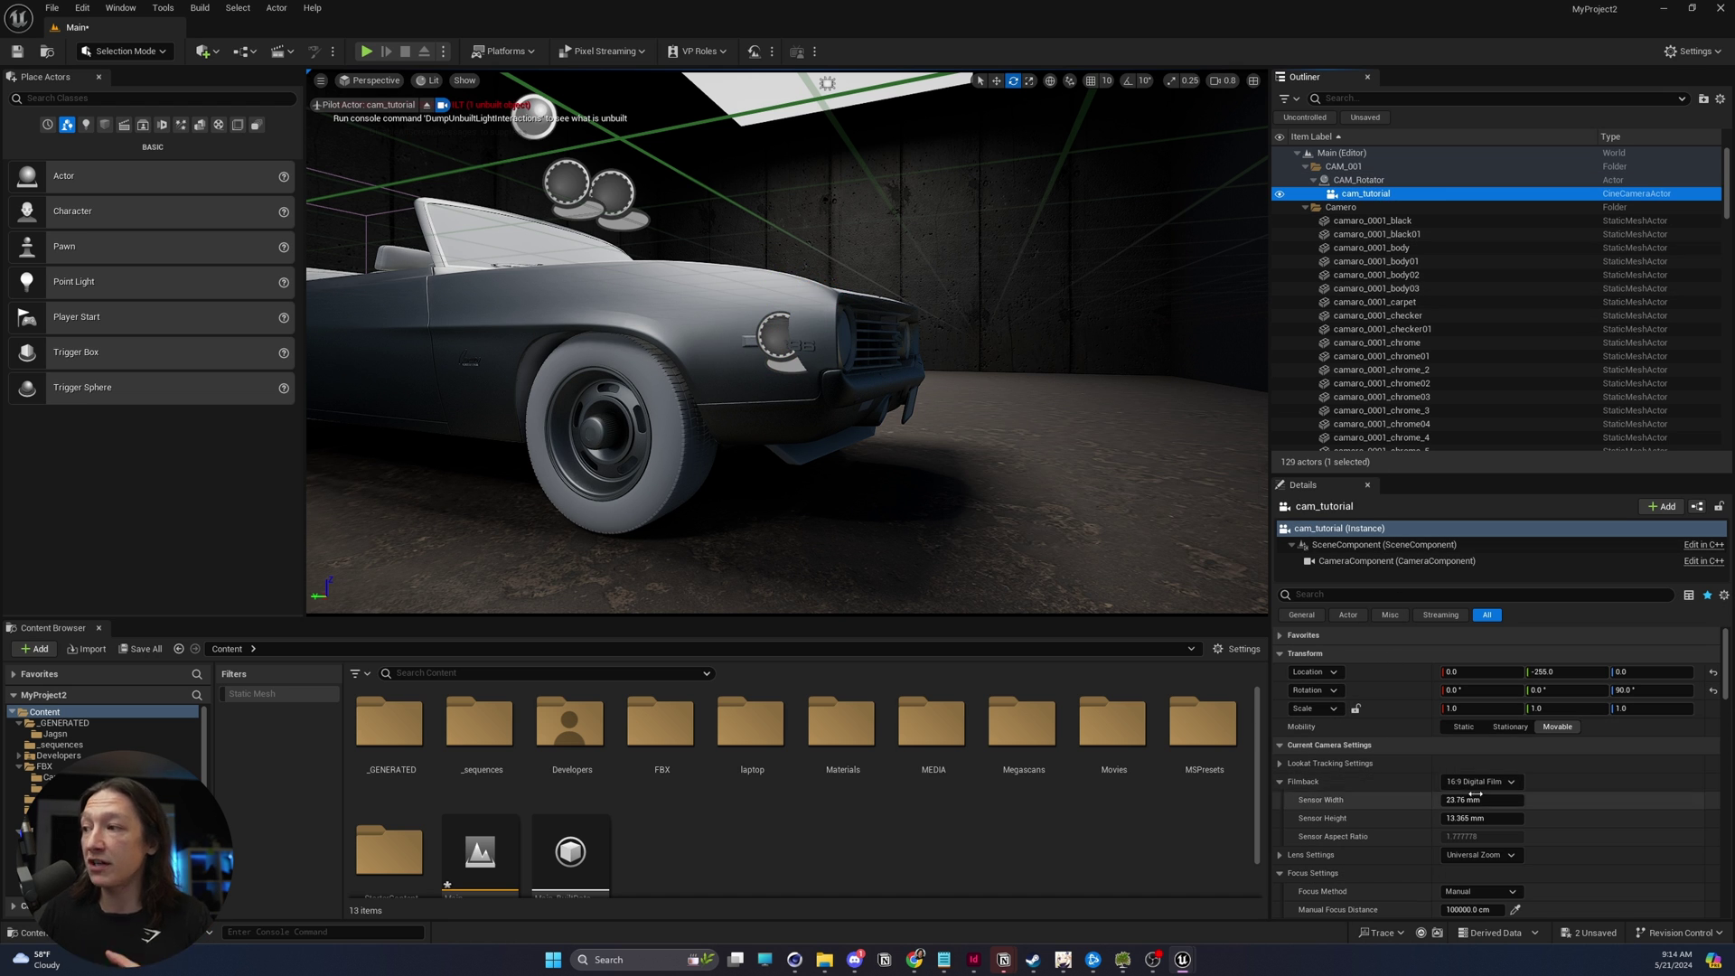
{"action": "left_click", "coordinate": [1496, 781]}
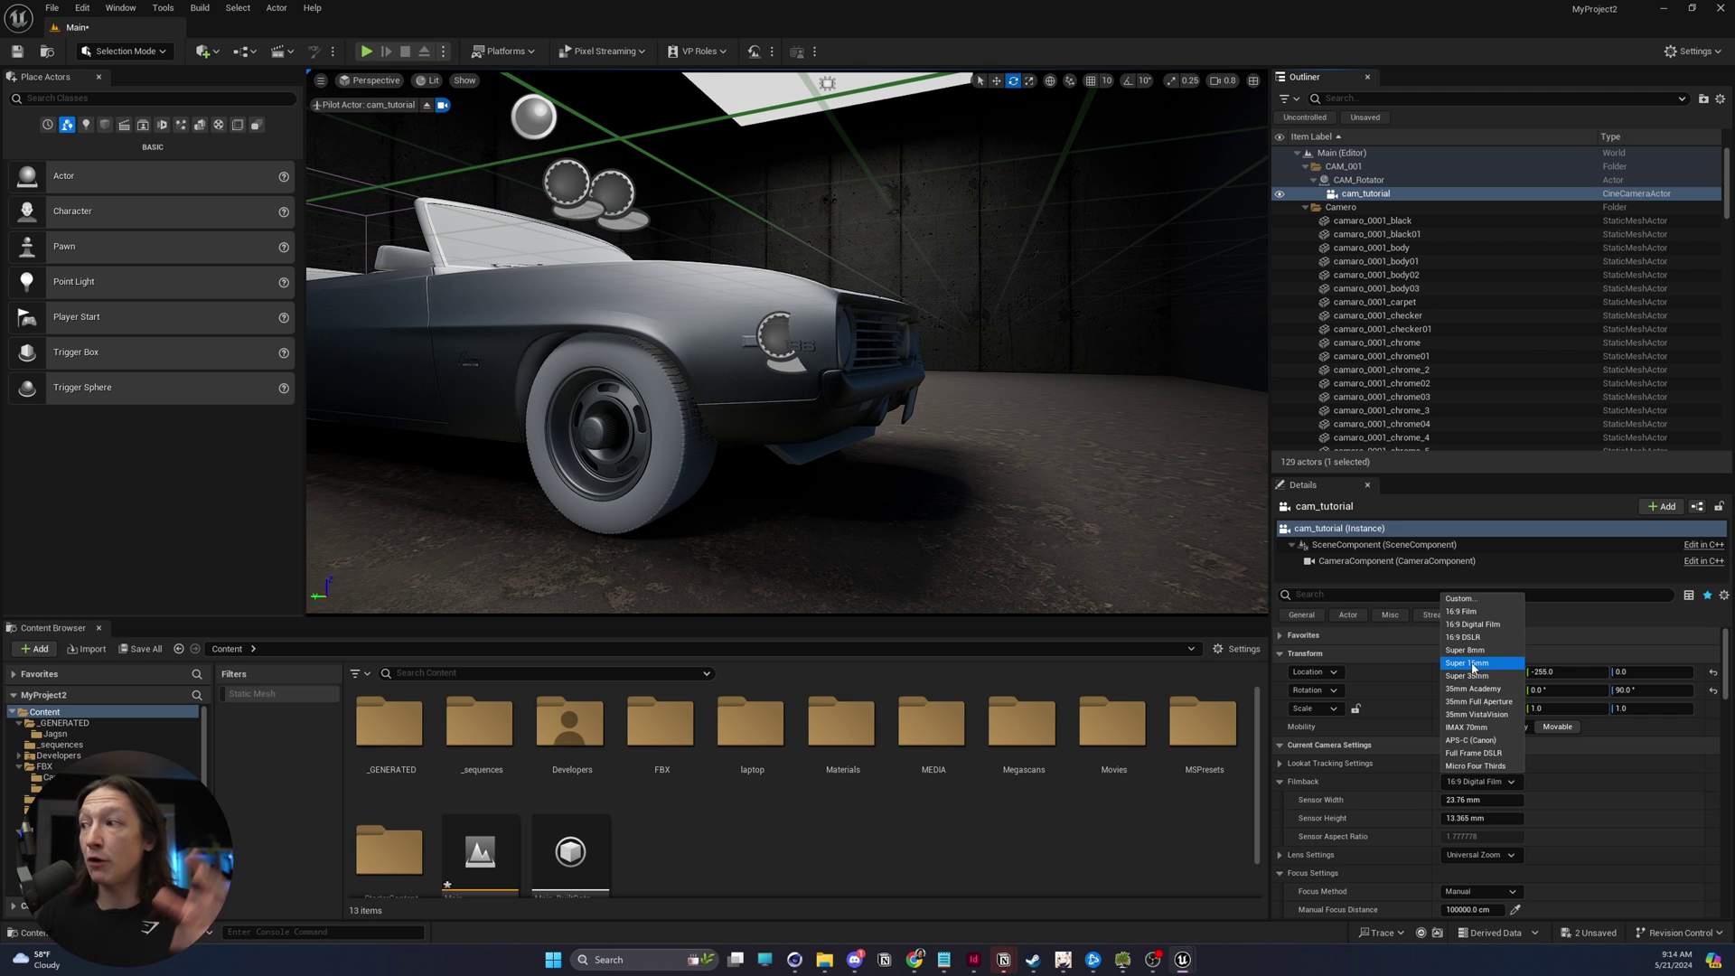
{"action": "left_click", "coordinate": [1462, 637]}
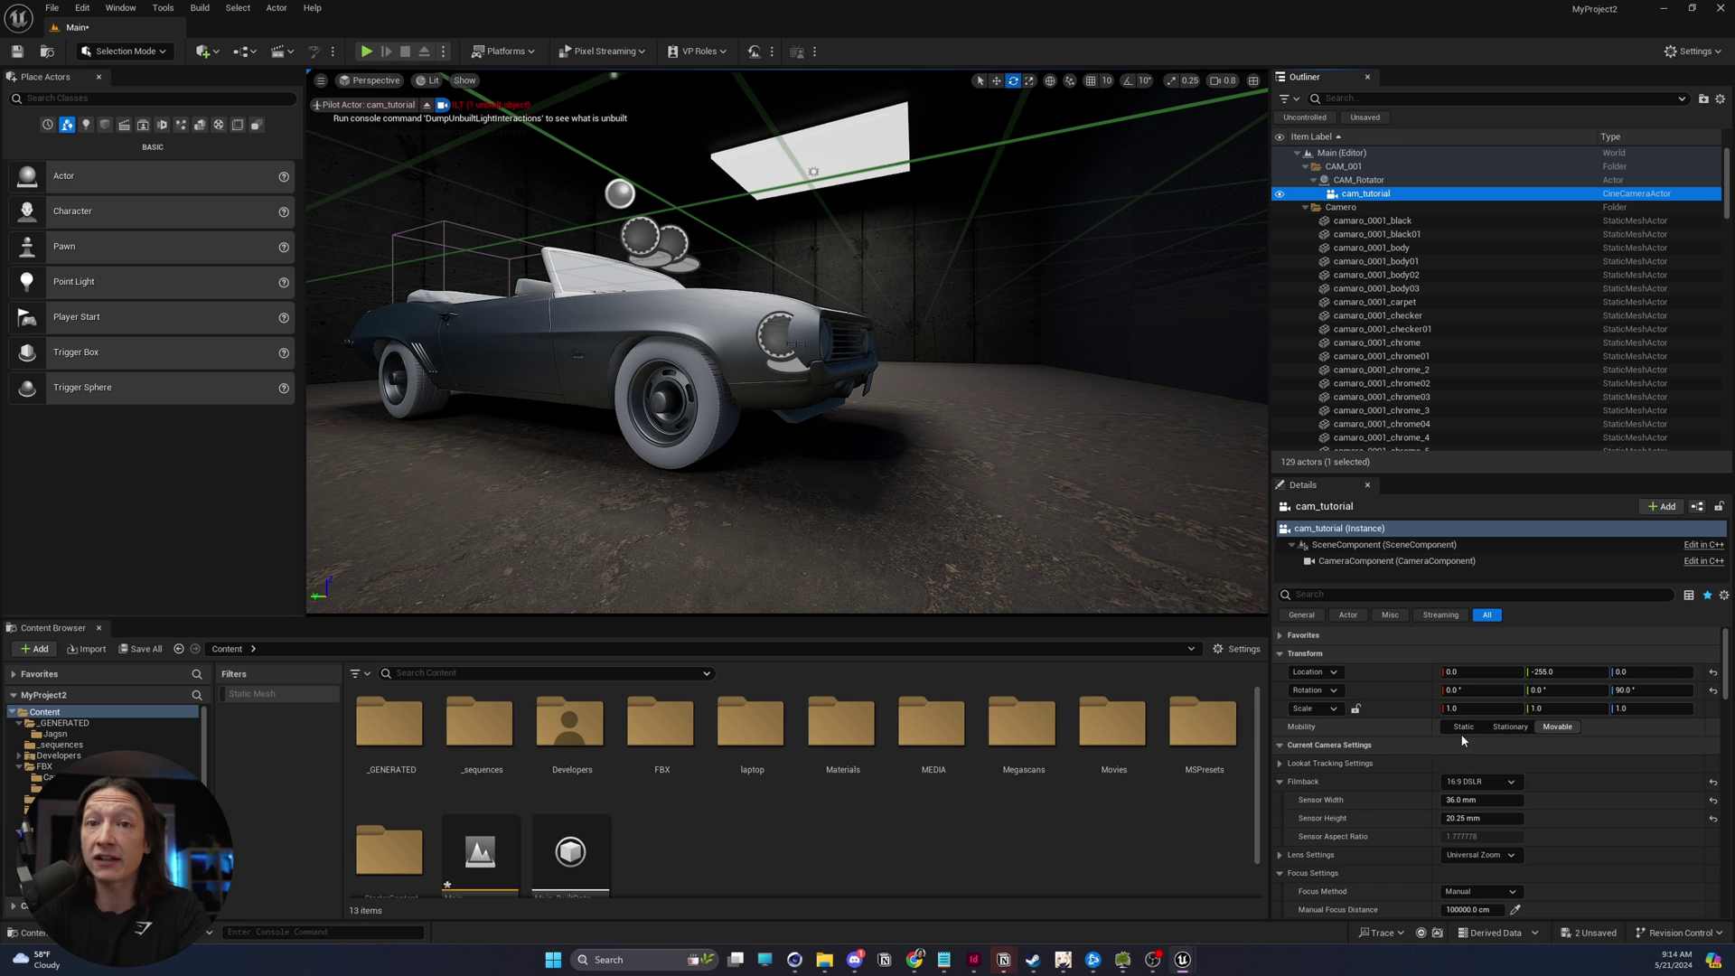
Sample cam_tutorial's manual focus distance from the car at about 254 cm and choose its focus method.
{"action": "scroll", "coordinate": [1500, 813], "scroll_direction": "down", "scroll_amount": 2}
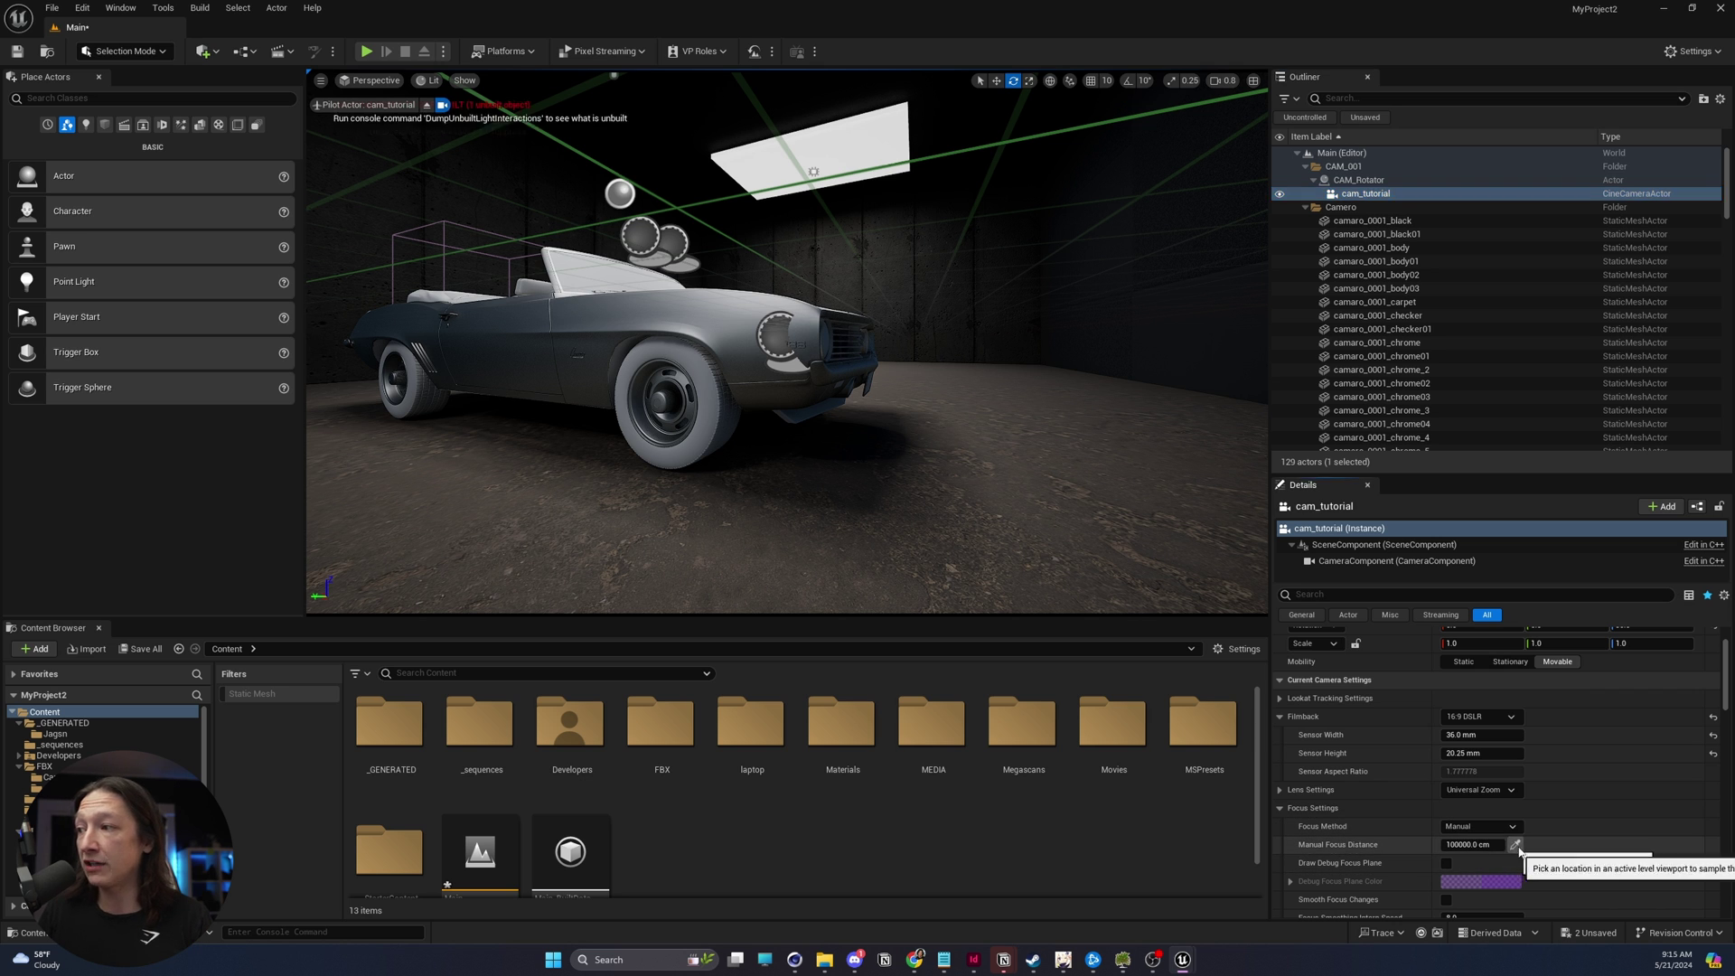
{"action": "left_click", "coordinate": [1515, 843]}
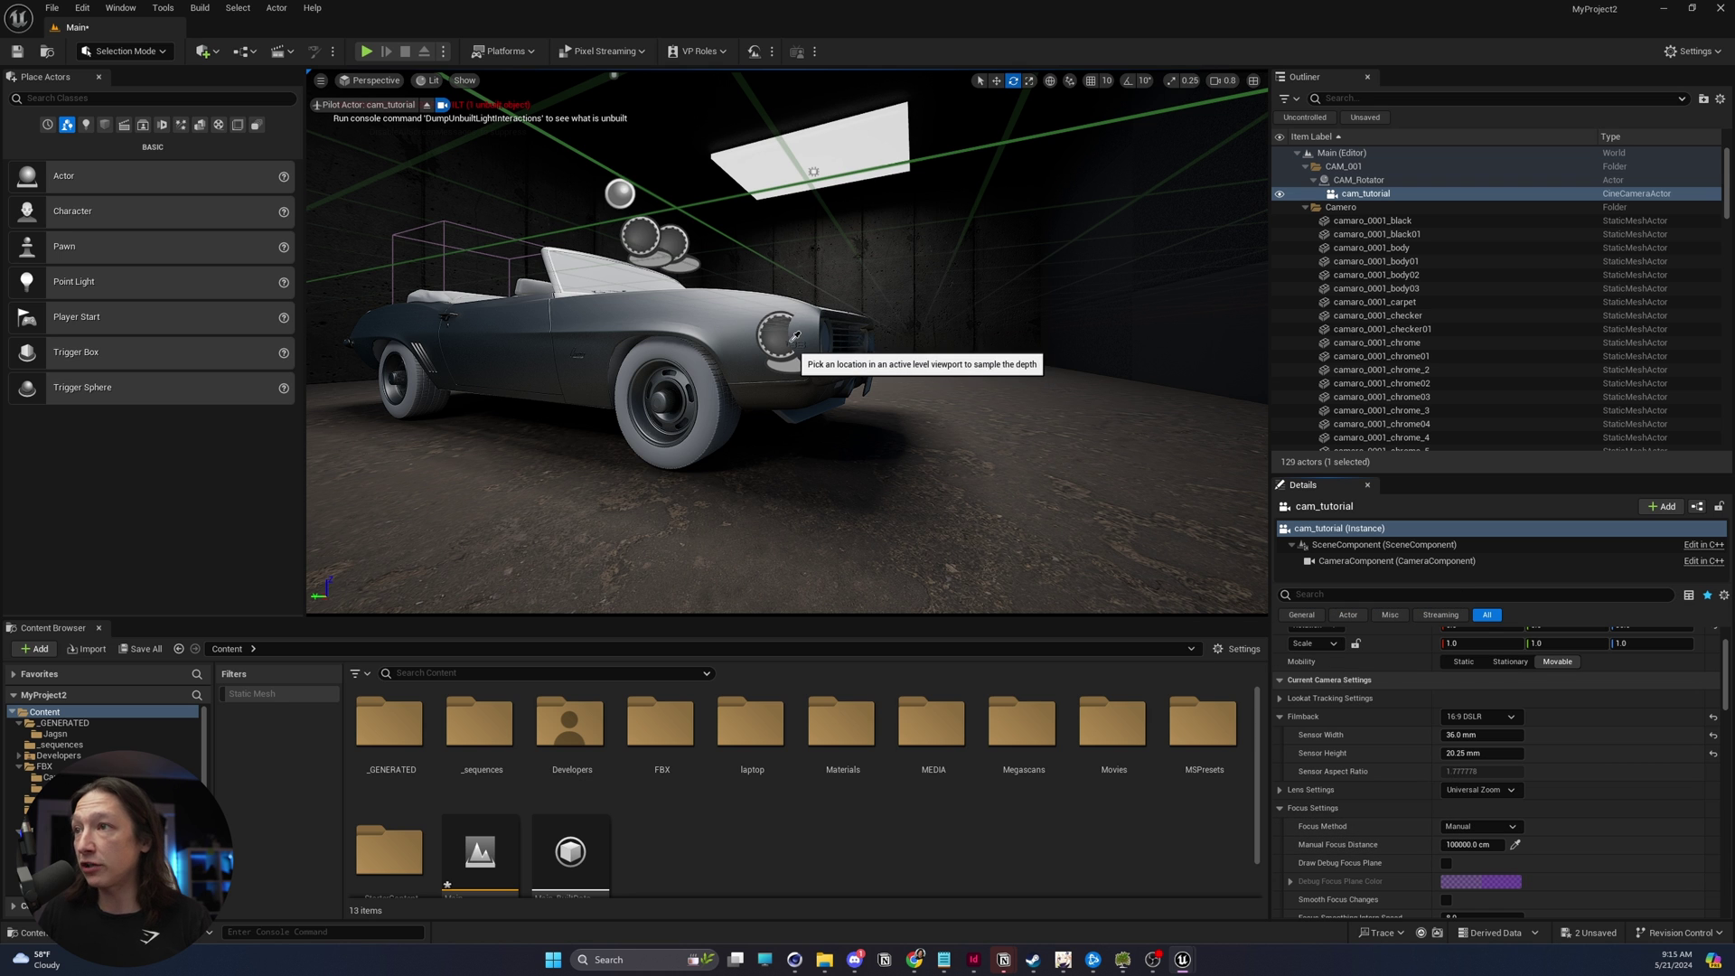
{"action": "left_click", "coordinate": [1475, 829]}
{"action": "left_click", "coordinate": [1453, 867]}
Duplicate the CAM_Rotator actor within the CAM_001 folder.
{"action": "left_click", "coordinate": [1356, 181]}
{"action": "key", "text": "w"}
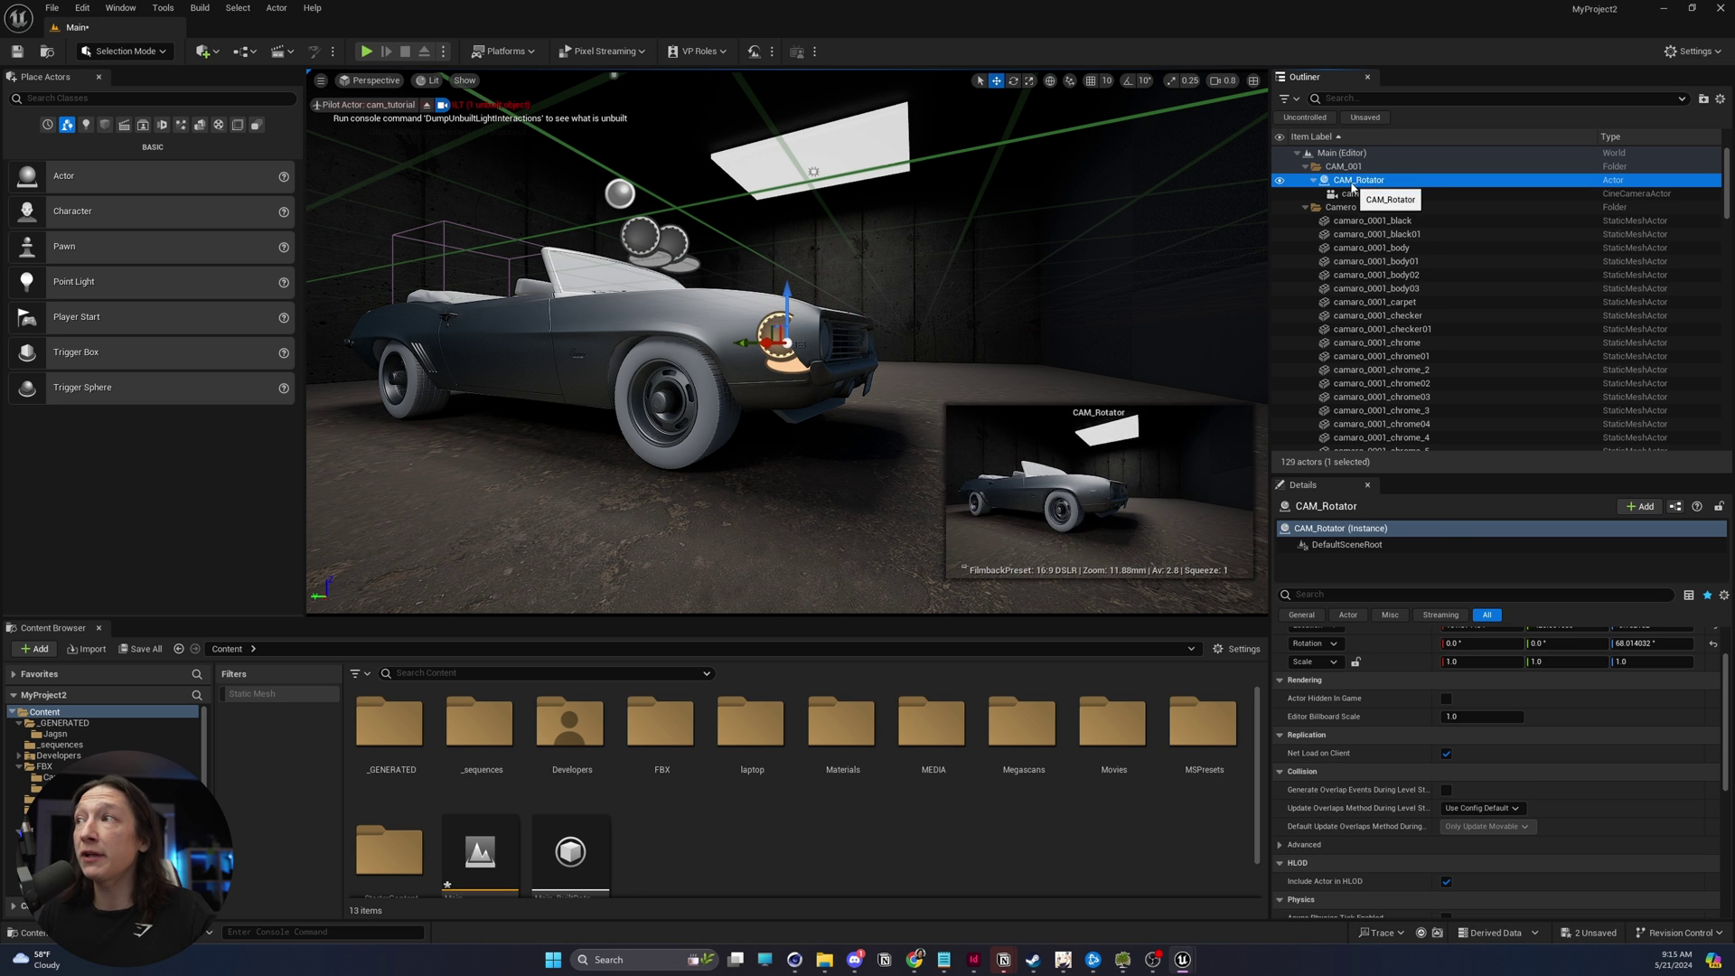
{"action": "key", "text": "ctrl+d"}
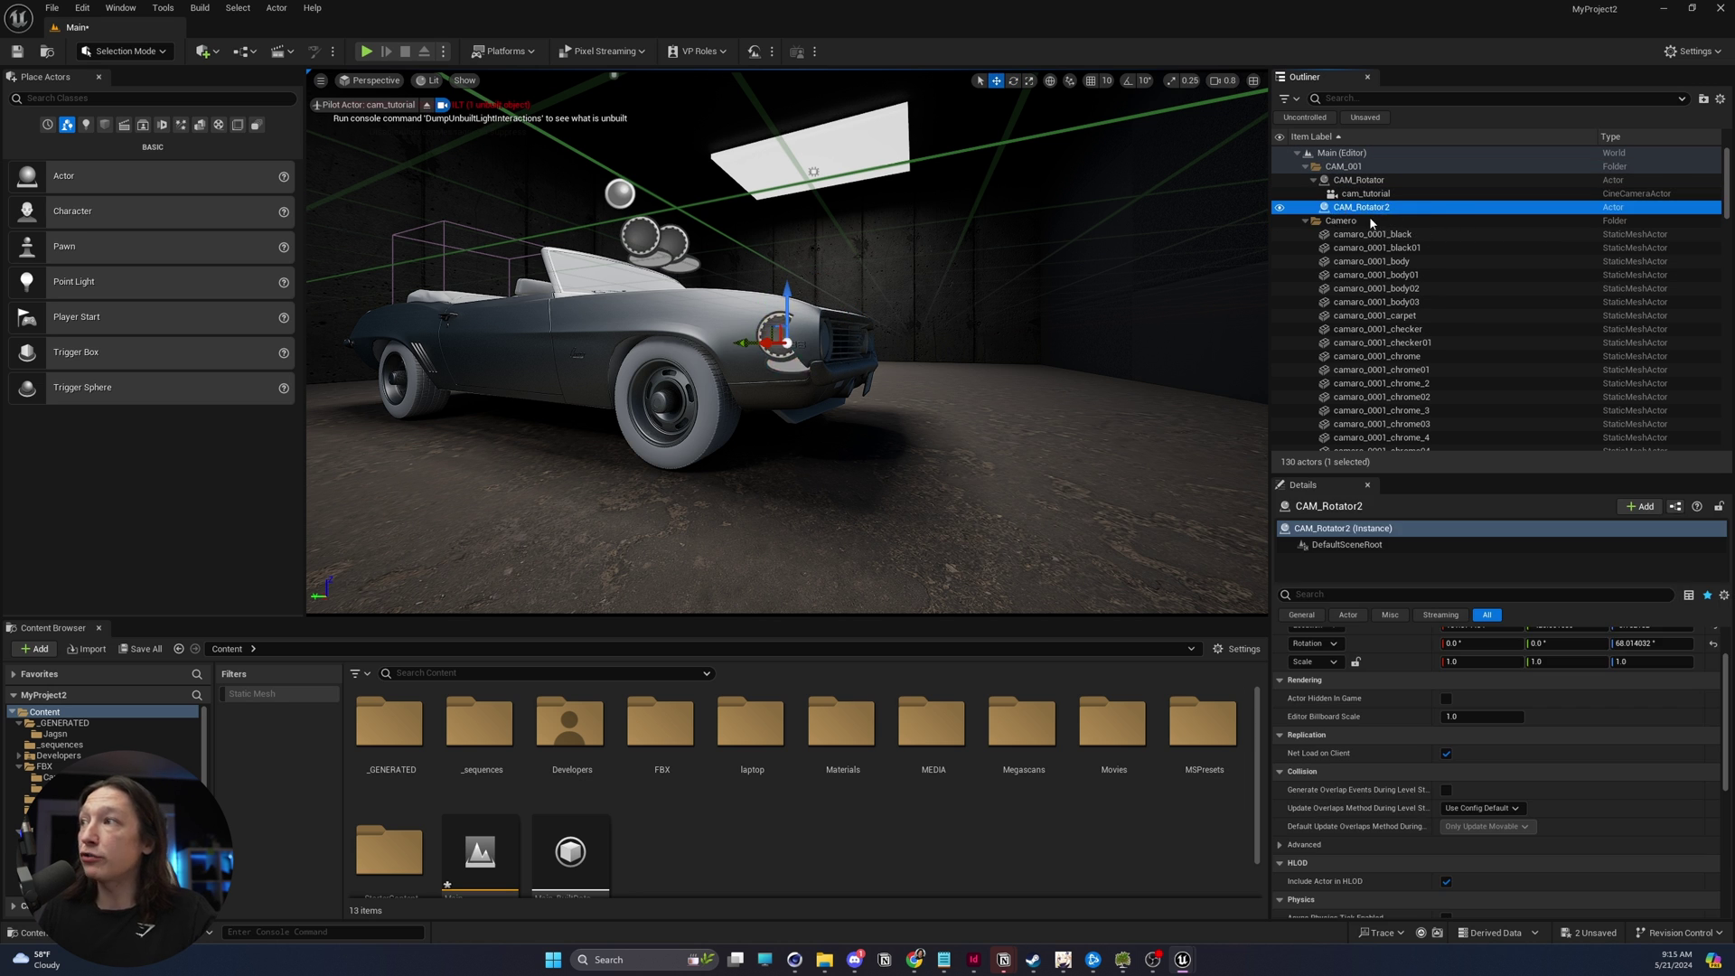
Rename the duplicated CAM_Rotator2 actor as CAM_TUTORIAL_TARGET.
{"action": "mouse_move", "coordinate": [1359, 208]}
{"action": "left_mouse_down"}
{"action": "mouse_move", "coordinate": [1336, 167]}
{"action": "mouse_move", "coordinate": [1351, 181]}
{"action": "left_mouse_up"}
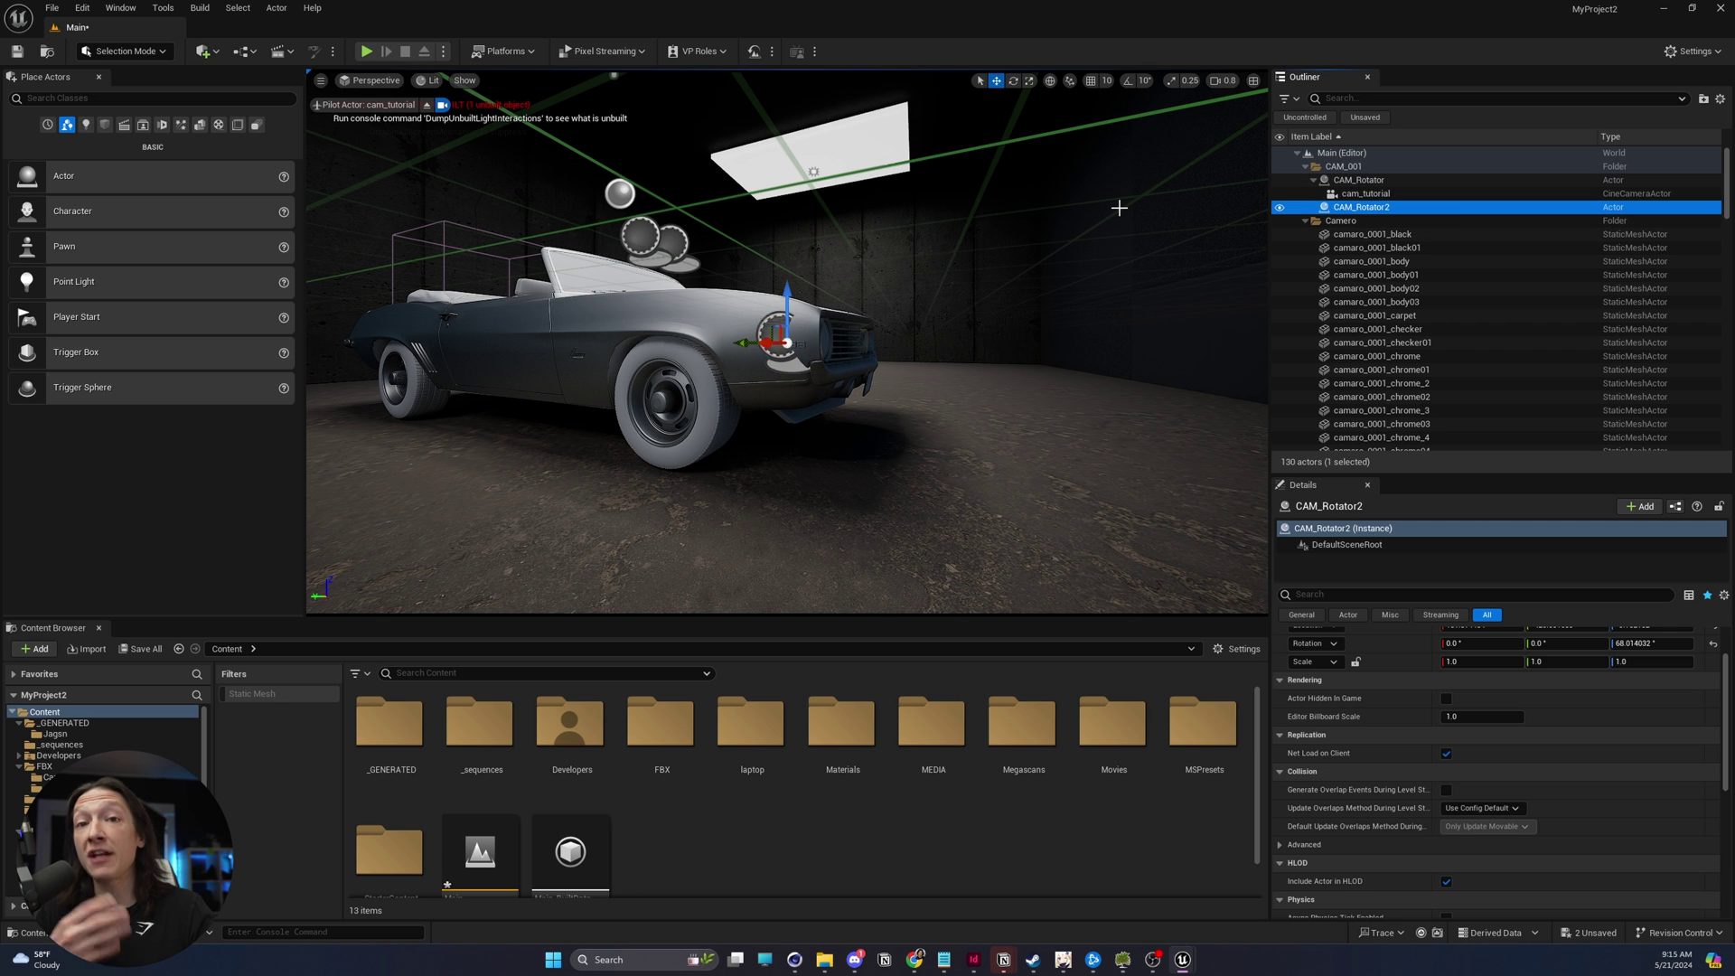
{"action": "key", "text": "F2"}
{"action": "type", "text": "CAM_"}
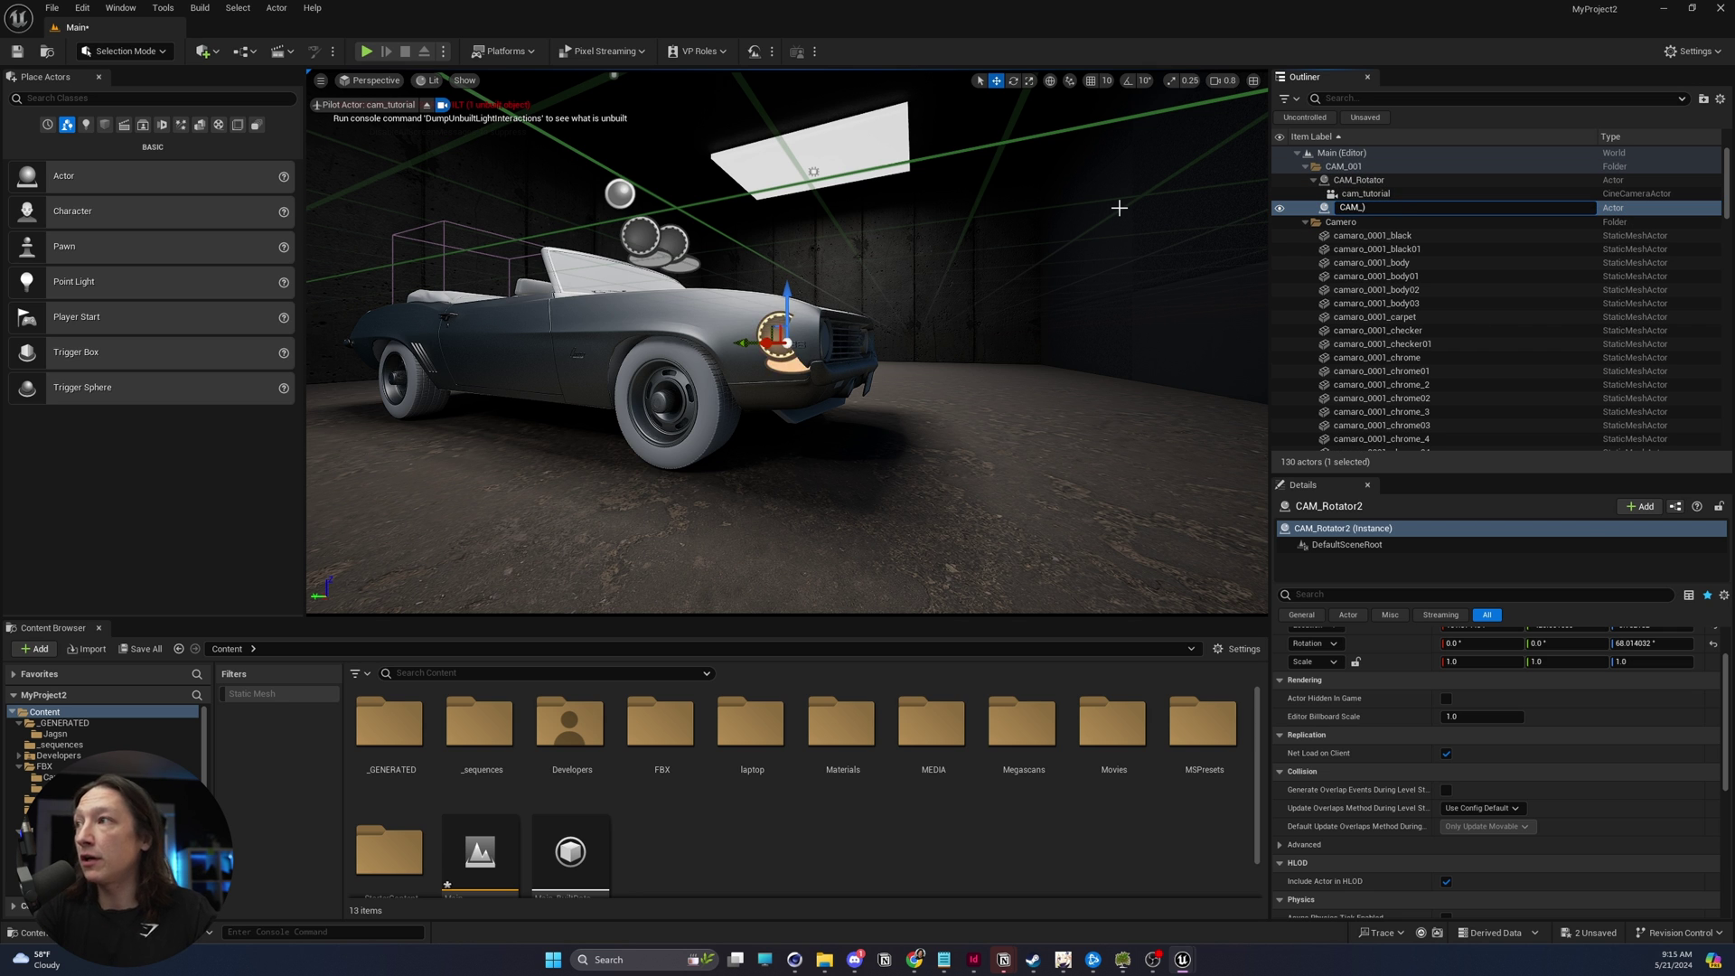
{"action": "type", "text": "TUTORIAL_TARGET"}
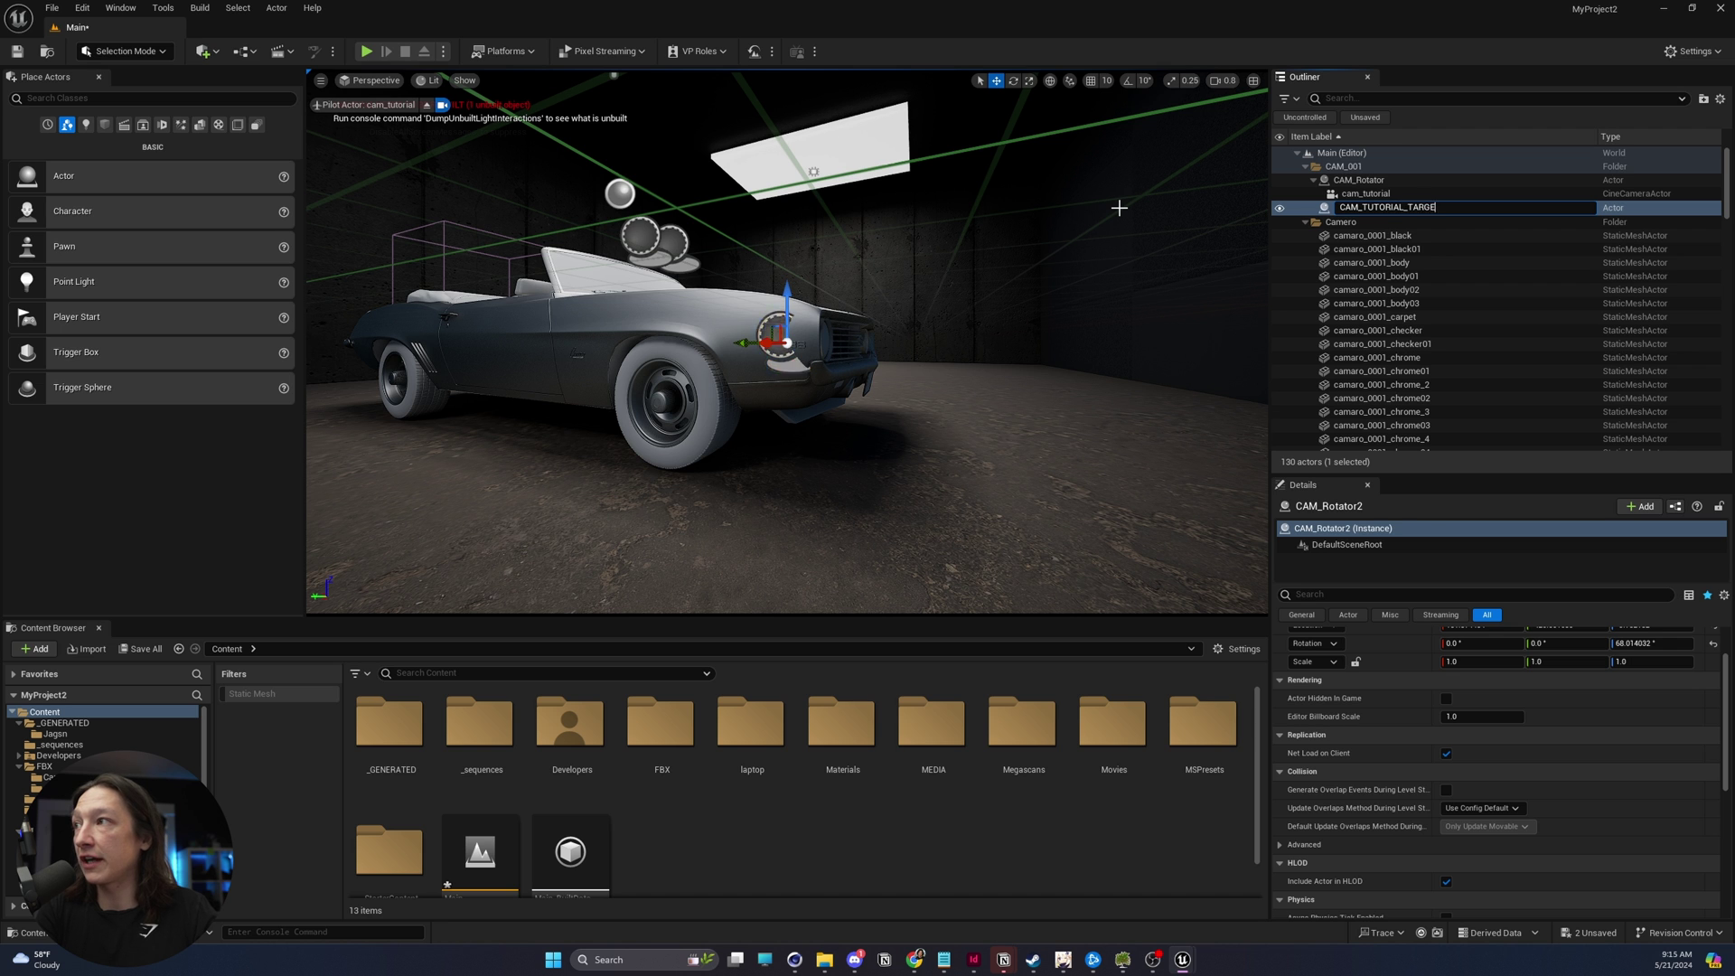
{"action": "key", "text": "Return"}
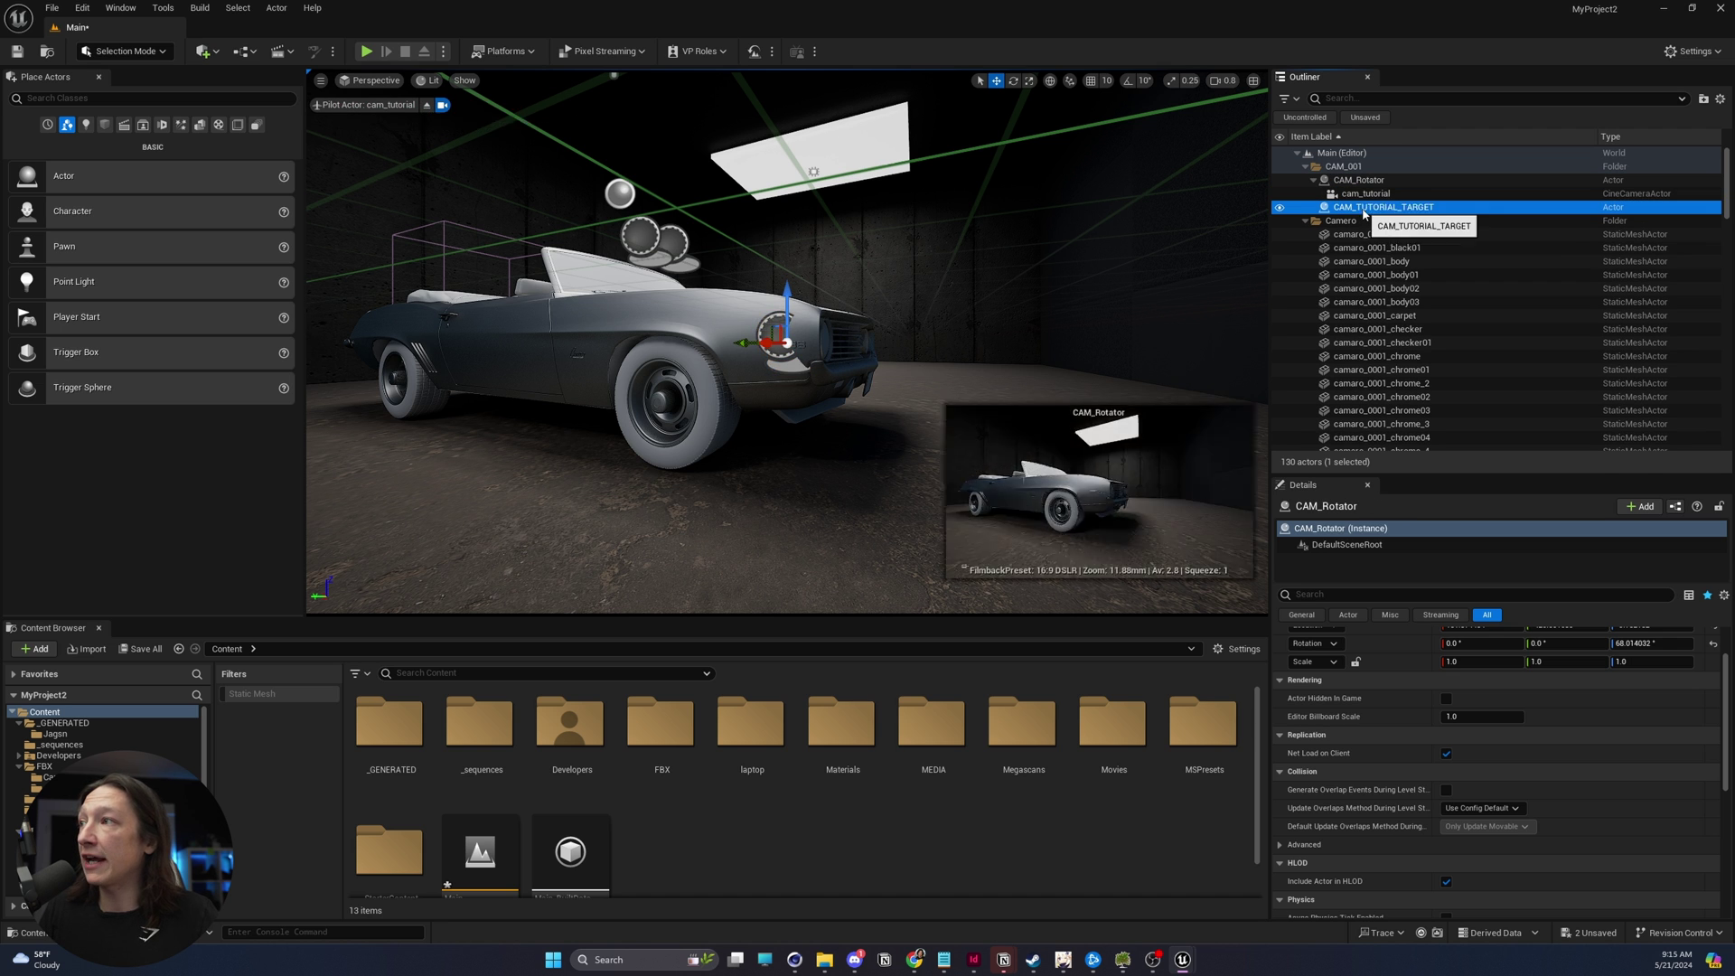
Set cam_tutorial's focus method to Tracking and choose CAM_001_TARGET as the actor to track.
{"action": "left_click", "coordinate": [1365, 194]}
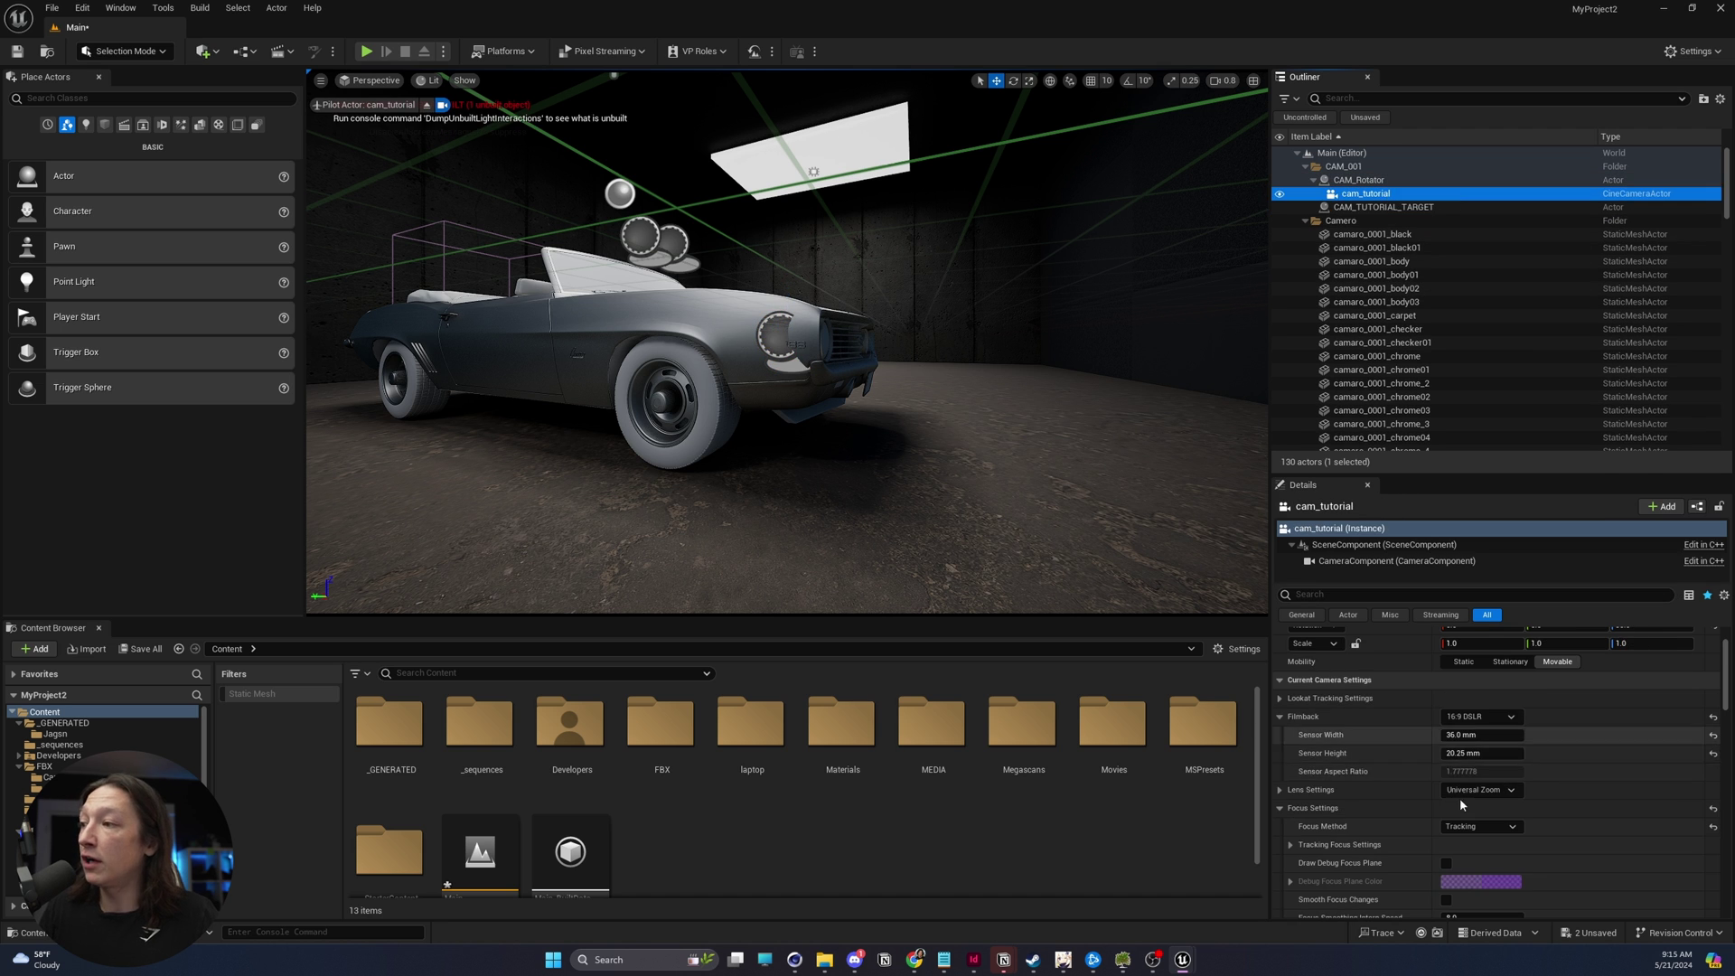
{"action": "left_click", "coordinate": [1459, 829]}
{"action": "left_click", "coordinate": [1467, 865]}
{"action": "left_click", "coordinate": [1290, 845]}
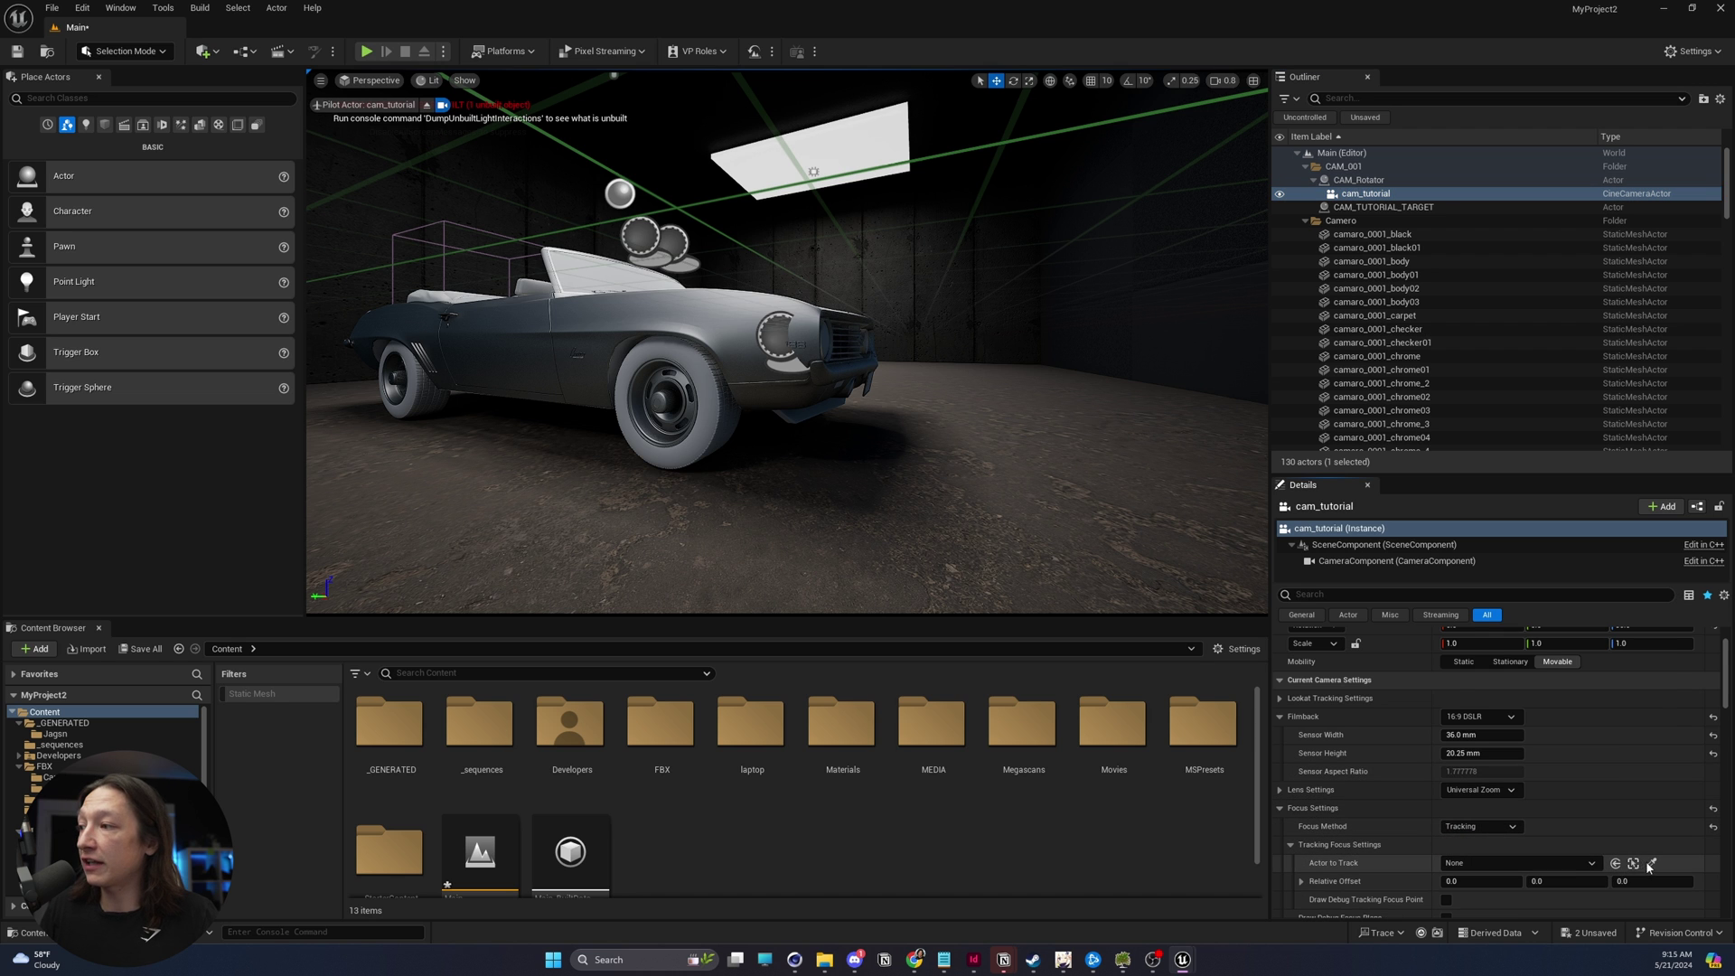
{"action": "left_click", "coordinate": [1568, 866]}
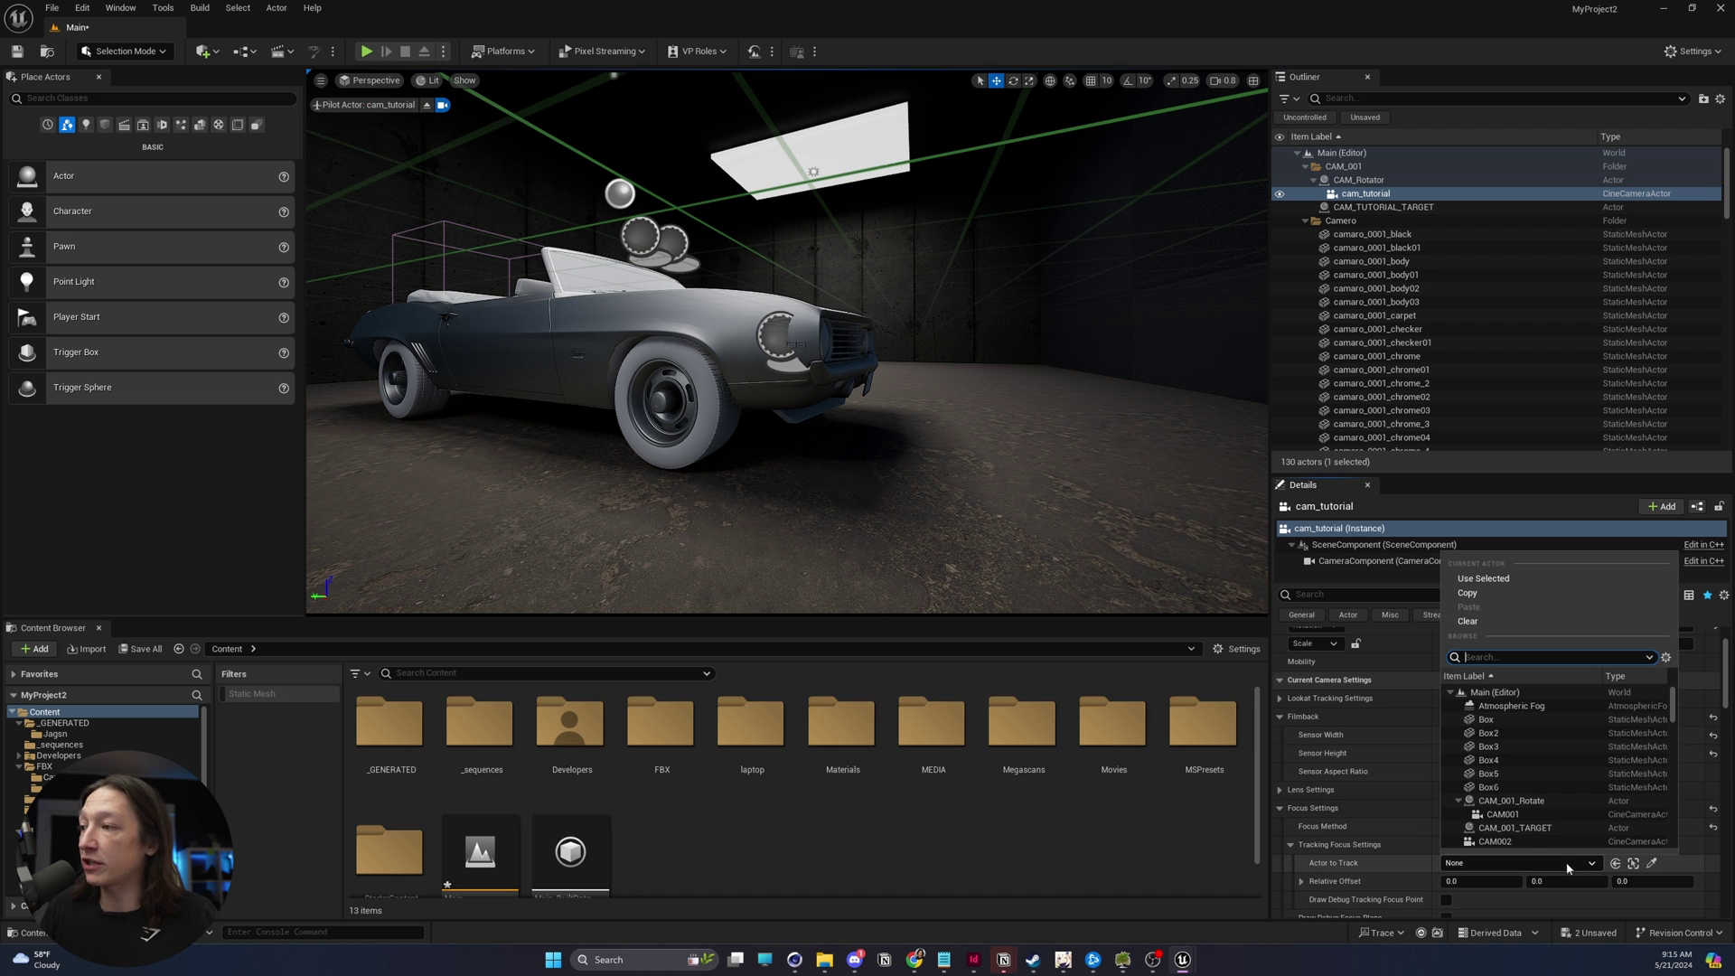
{"action": "left_click", "coordinate": [1504, 832]}
{"action": "left_click", "coordinate": [1652, 863]}
{"action": "left_click", "coordinate": [856, 541]}
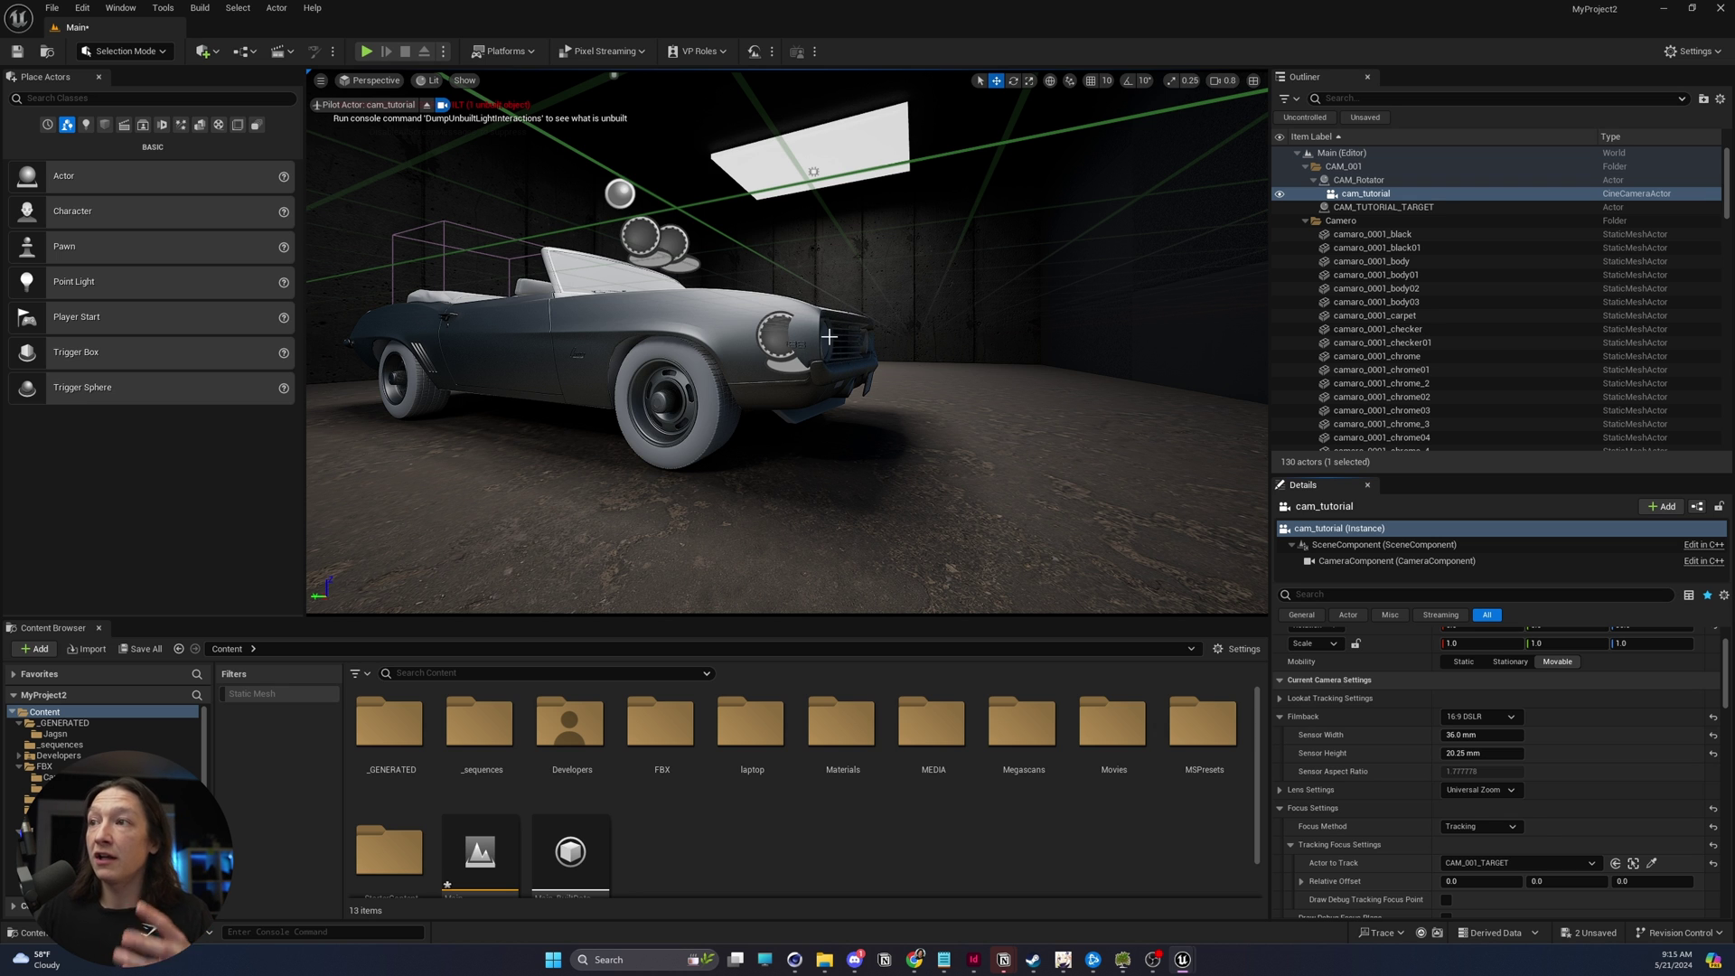
Set cam_tutorial's current focal length to 35.
{"action": "left_click", "coordinate": [1366, 193]}
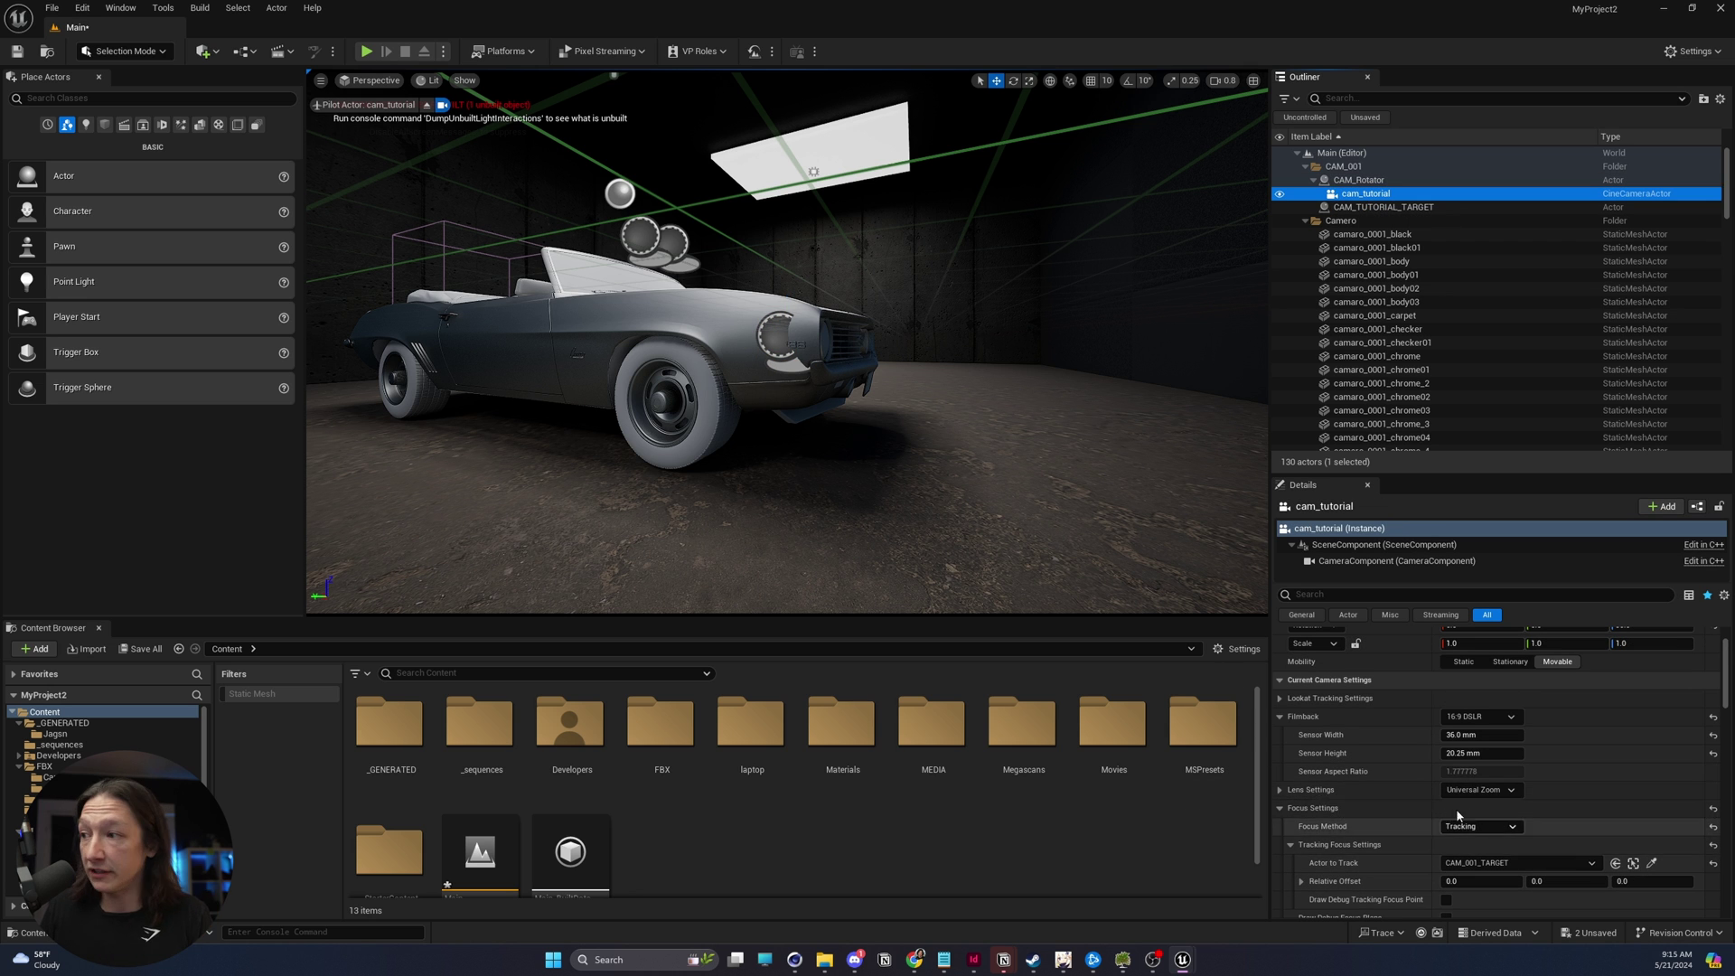
{"action": "scroll", "coordinate": [1452, 816], "scroll_direction": "down", "scroll_amount": 5}
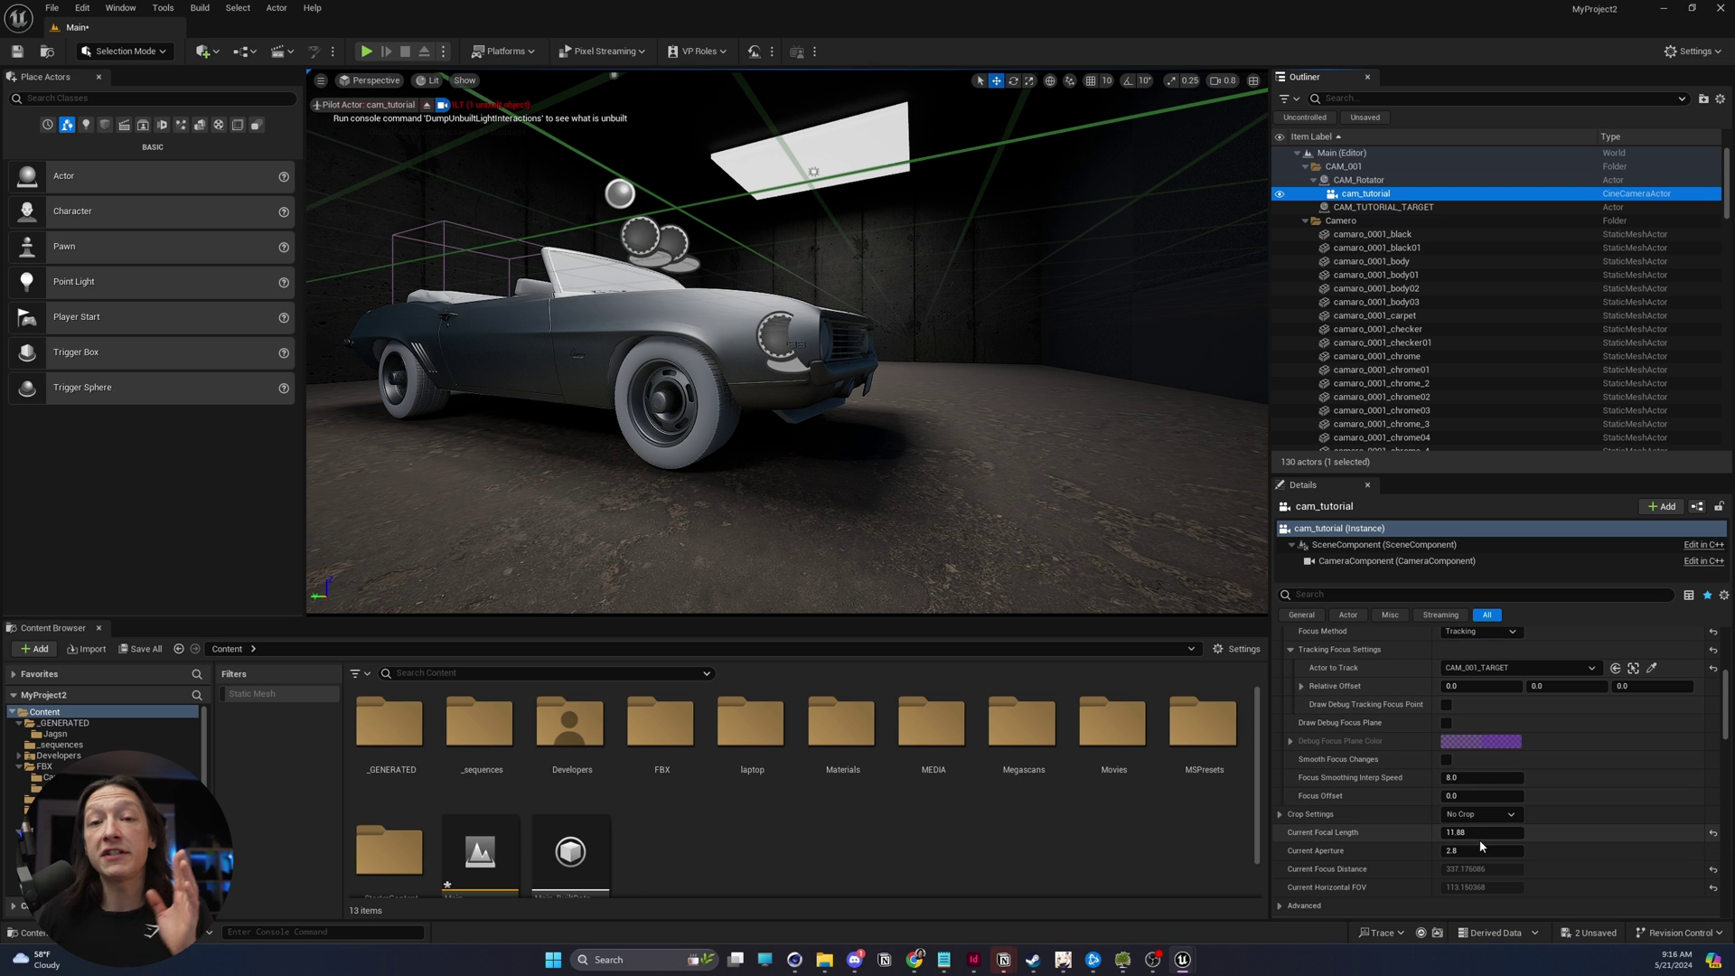
{"action": "left_click", "coordinate": [1479, 841]}
{"action": "left_click", "coordinate": [1486, 829]}
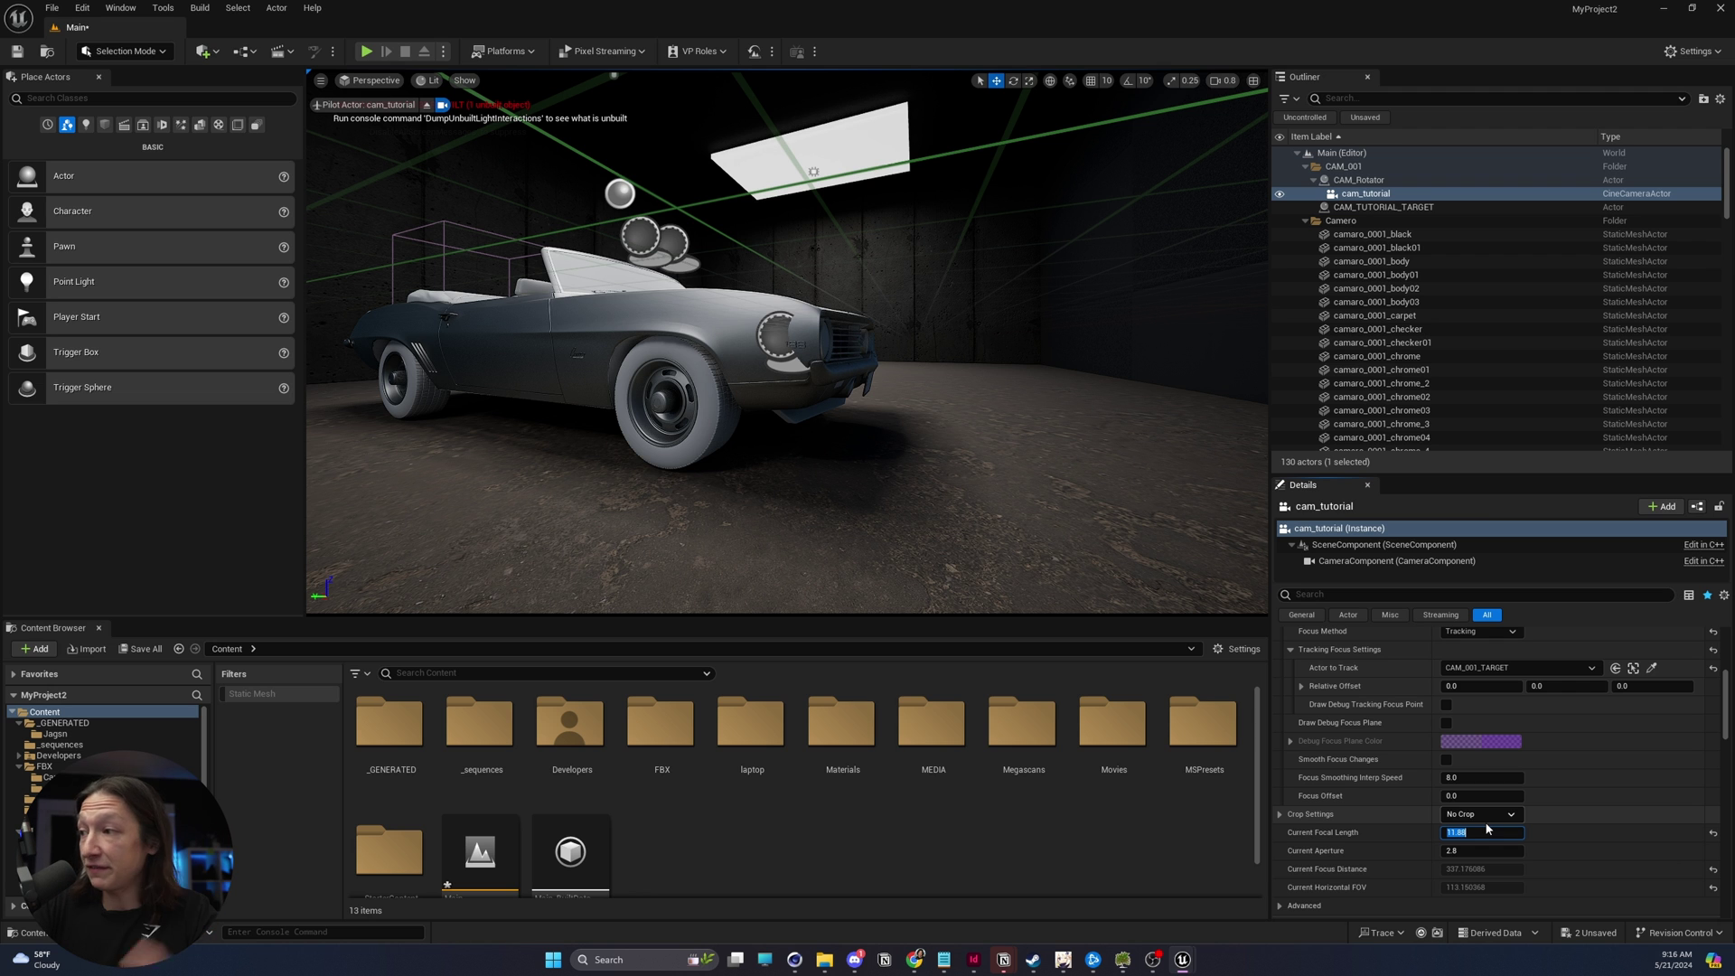
{"action": "key", "text": "Return"}
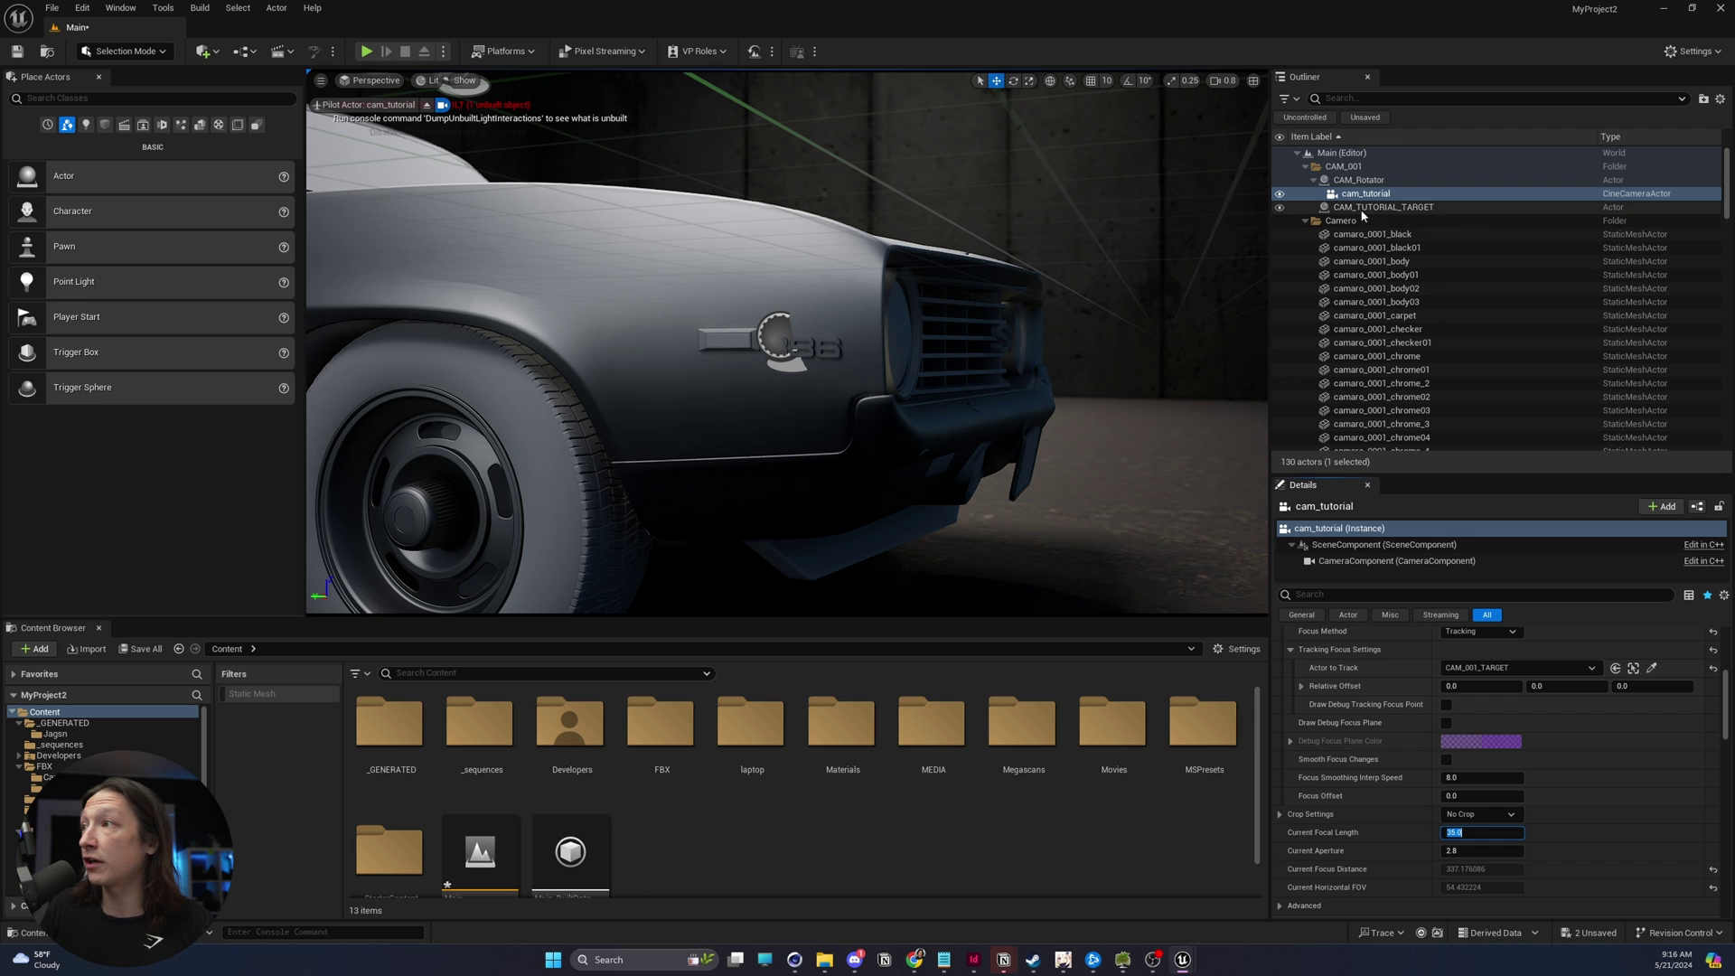
Shift CAM_TUTORIAL_TARGET slightly on the car's front fender and move cam_tutorial in close to the fender badge.
{"action": "left_click", "coordinate": [773, 342]}
{"action": "mouse_move", "coordinate": [756, 343]}
{"action": "left_mouse_down"}
{"action": "mouse_move", "coordinate": [777, 348]}
{"action": "mouse_move", "coordinate": [746, 322]}
{"action": "left_mouse_up"}
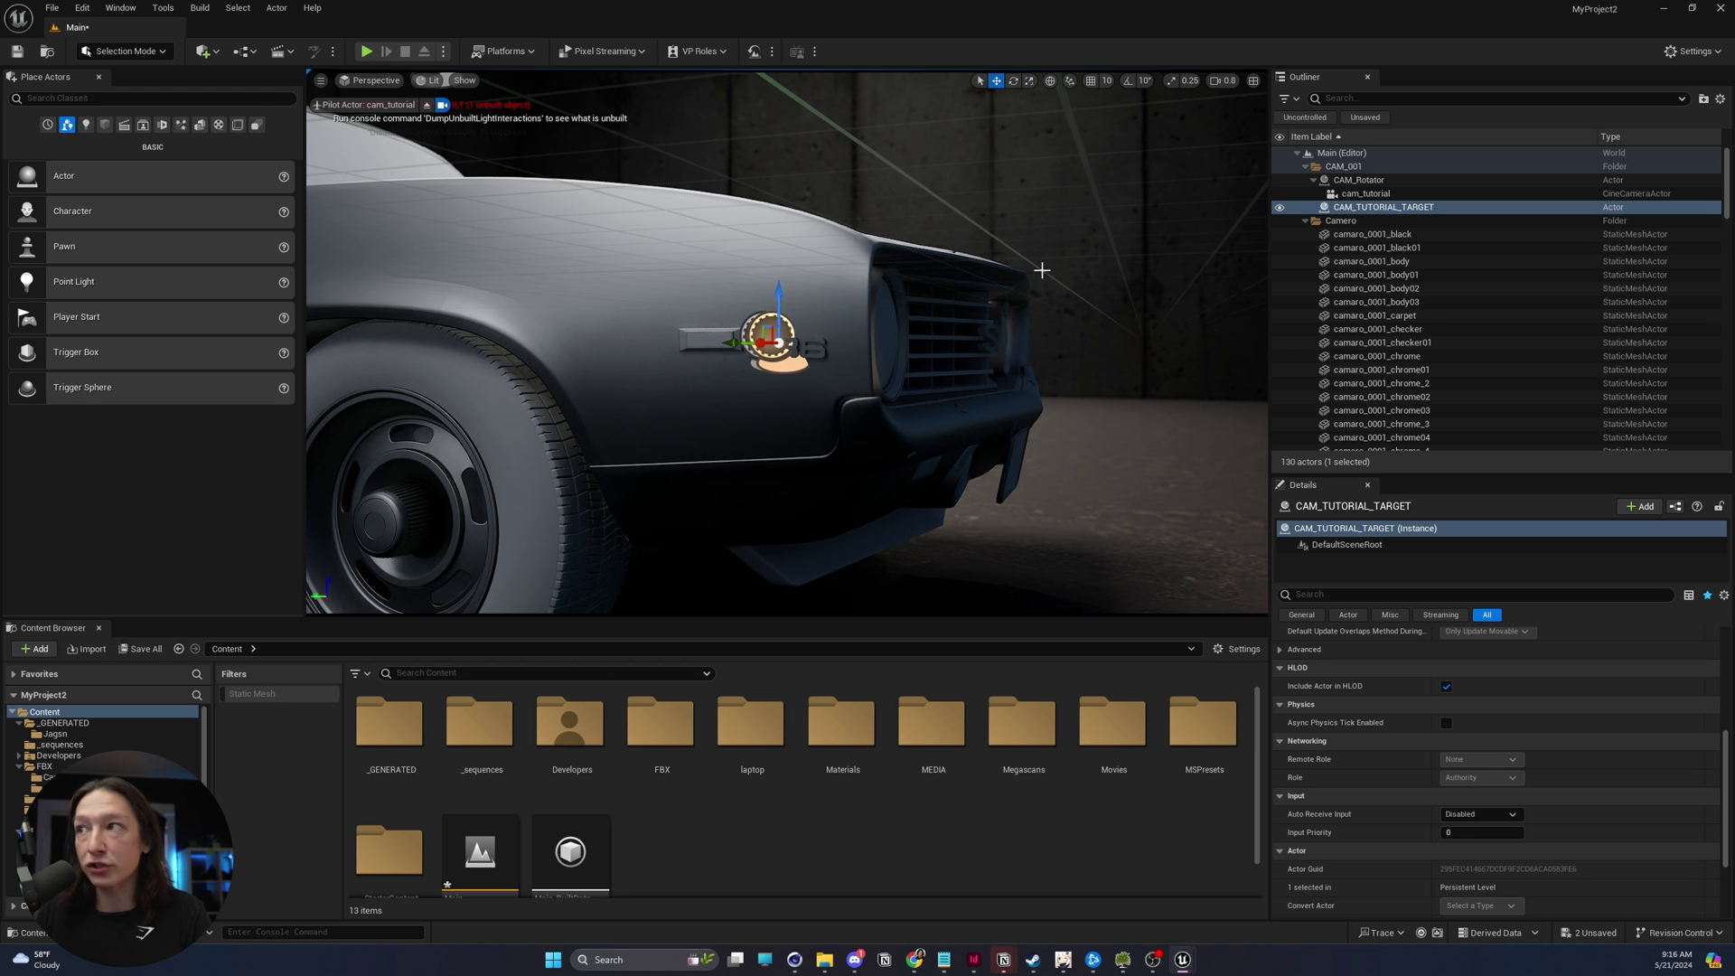
{"action": "left_click", "coordinate": [1373, 195]}
{"action": "scroll", "coordinate": [1452, 730], "scroll_direction": "up", "scroll_amount": 4}
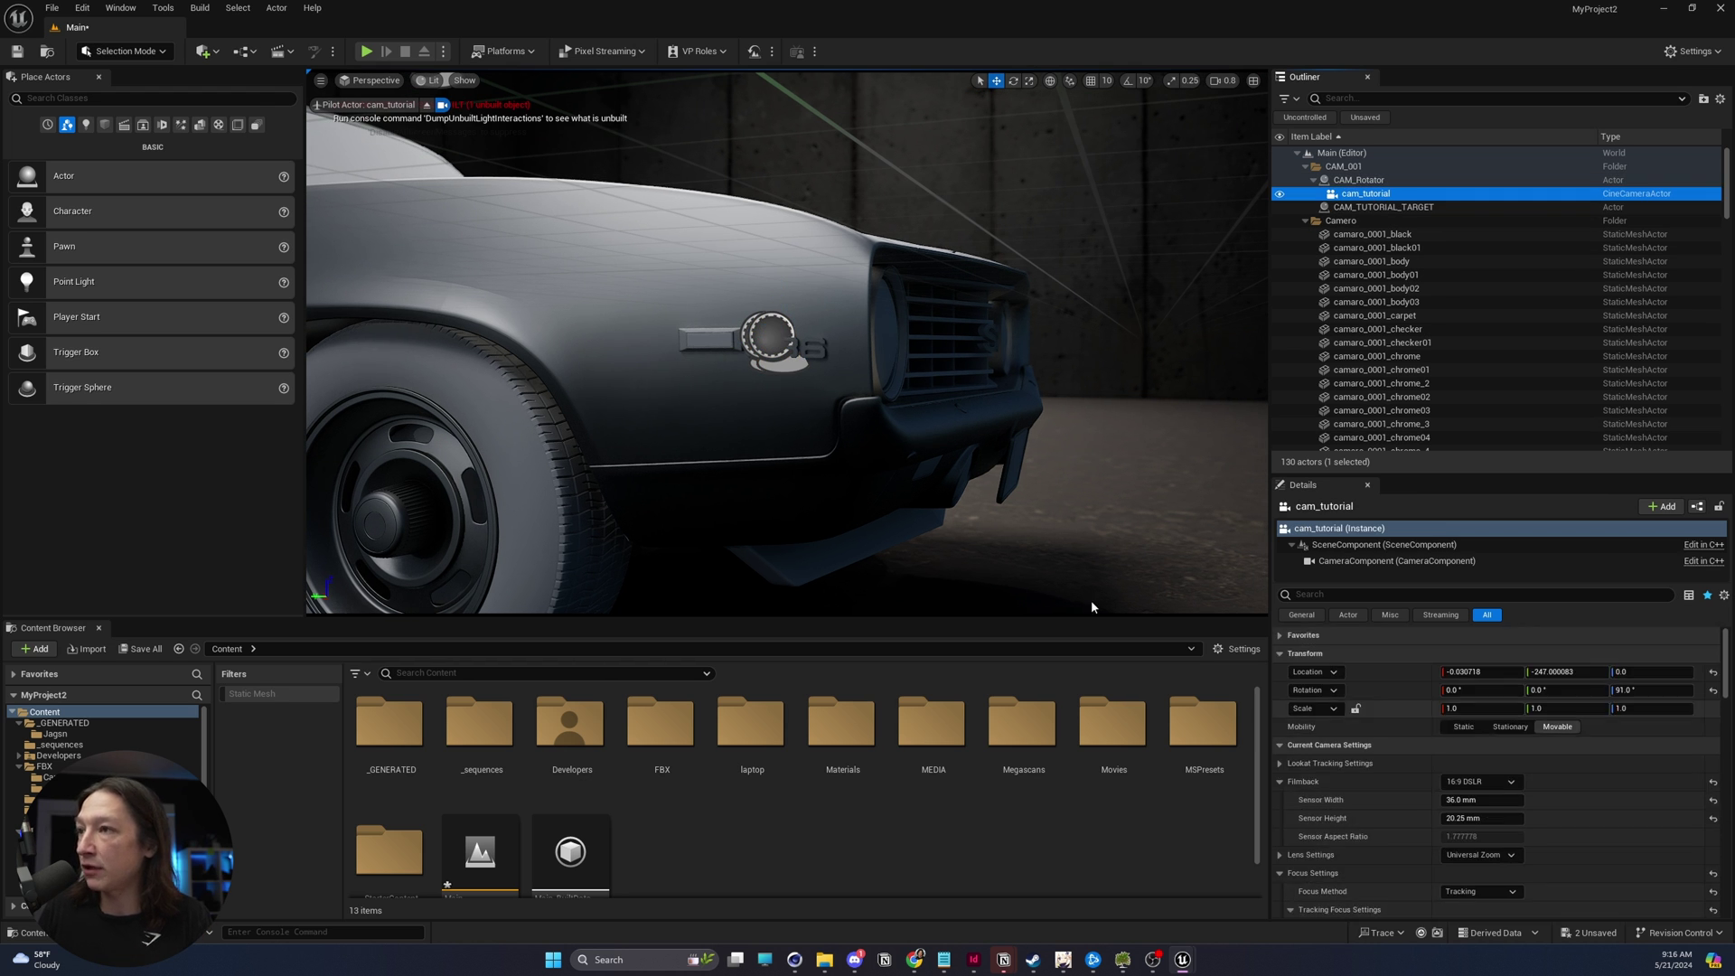
{"action": "scroll", "coordinate": [886, 384], "scroll_direction": "up", "scroll_amount": 5}
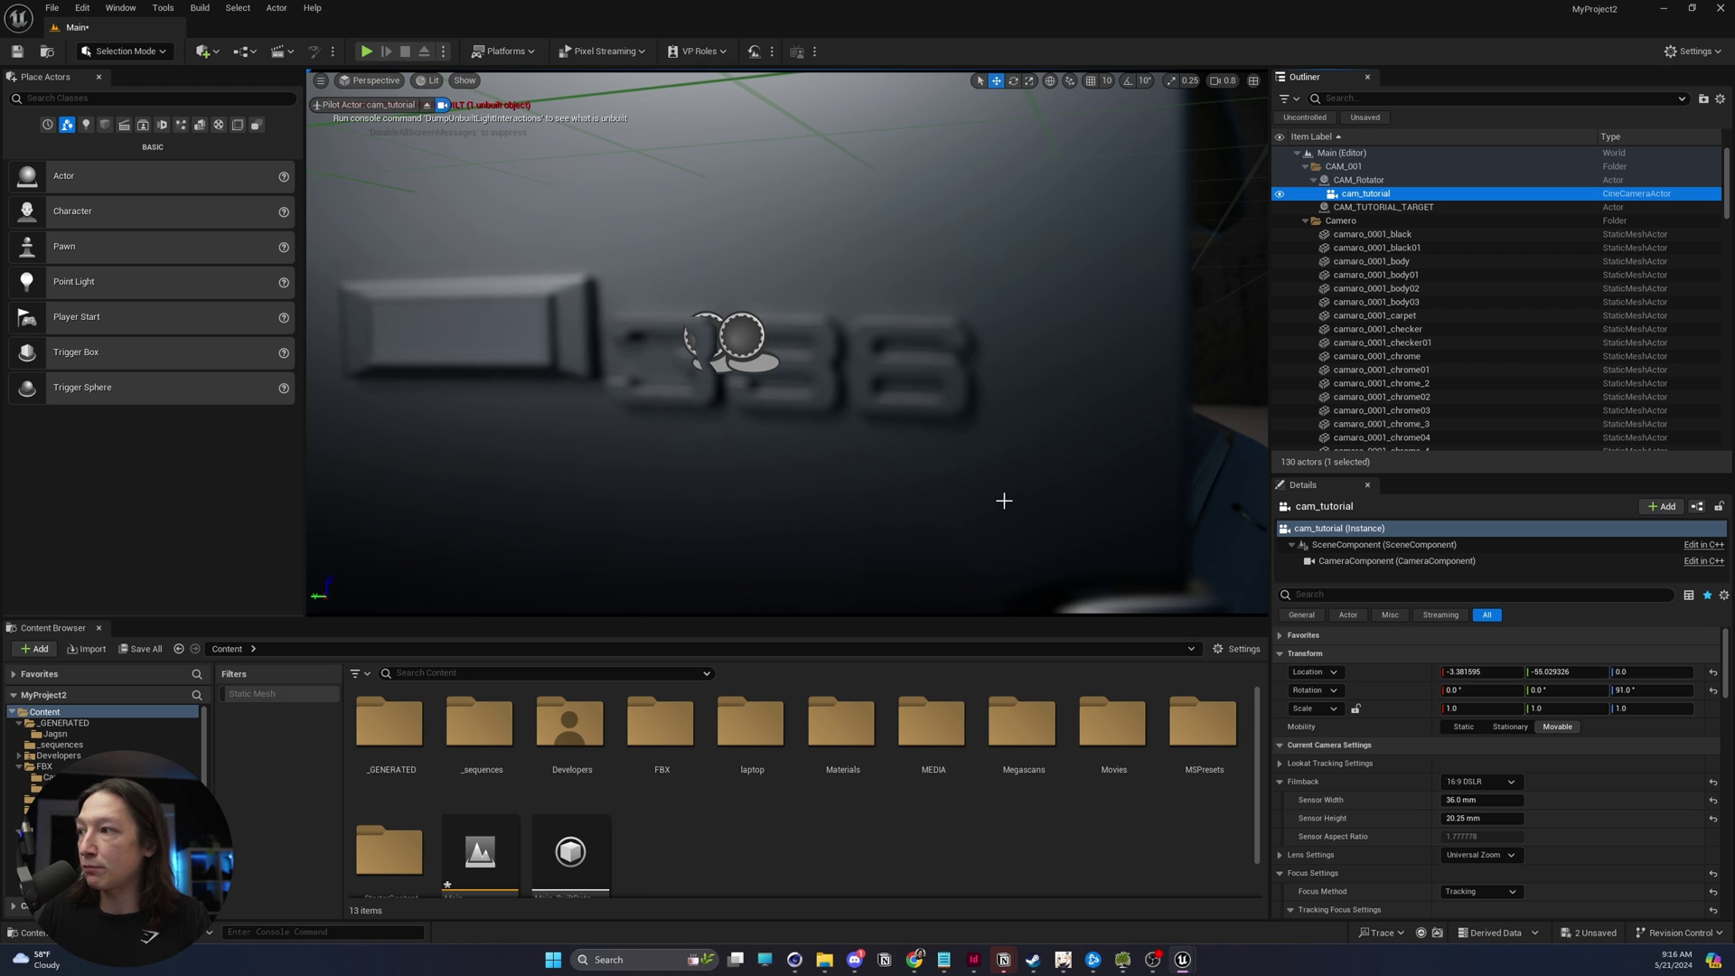
Reposition cam_tutorial with X location 0, Y location about -319 and Z rotation 90°.
{"action": "left_click", "coordinate": [1450, 672]}
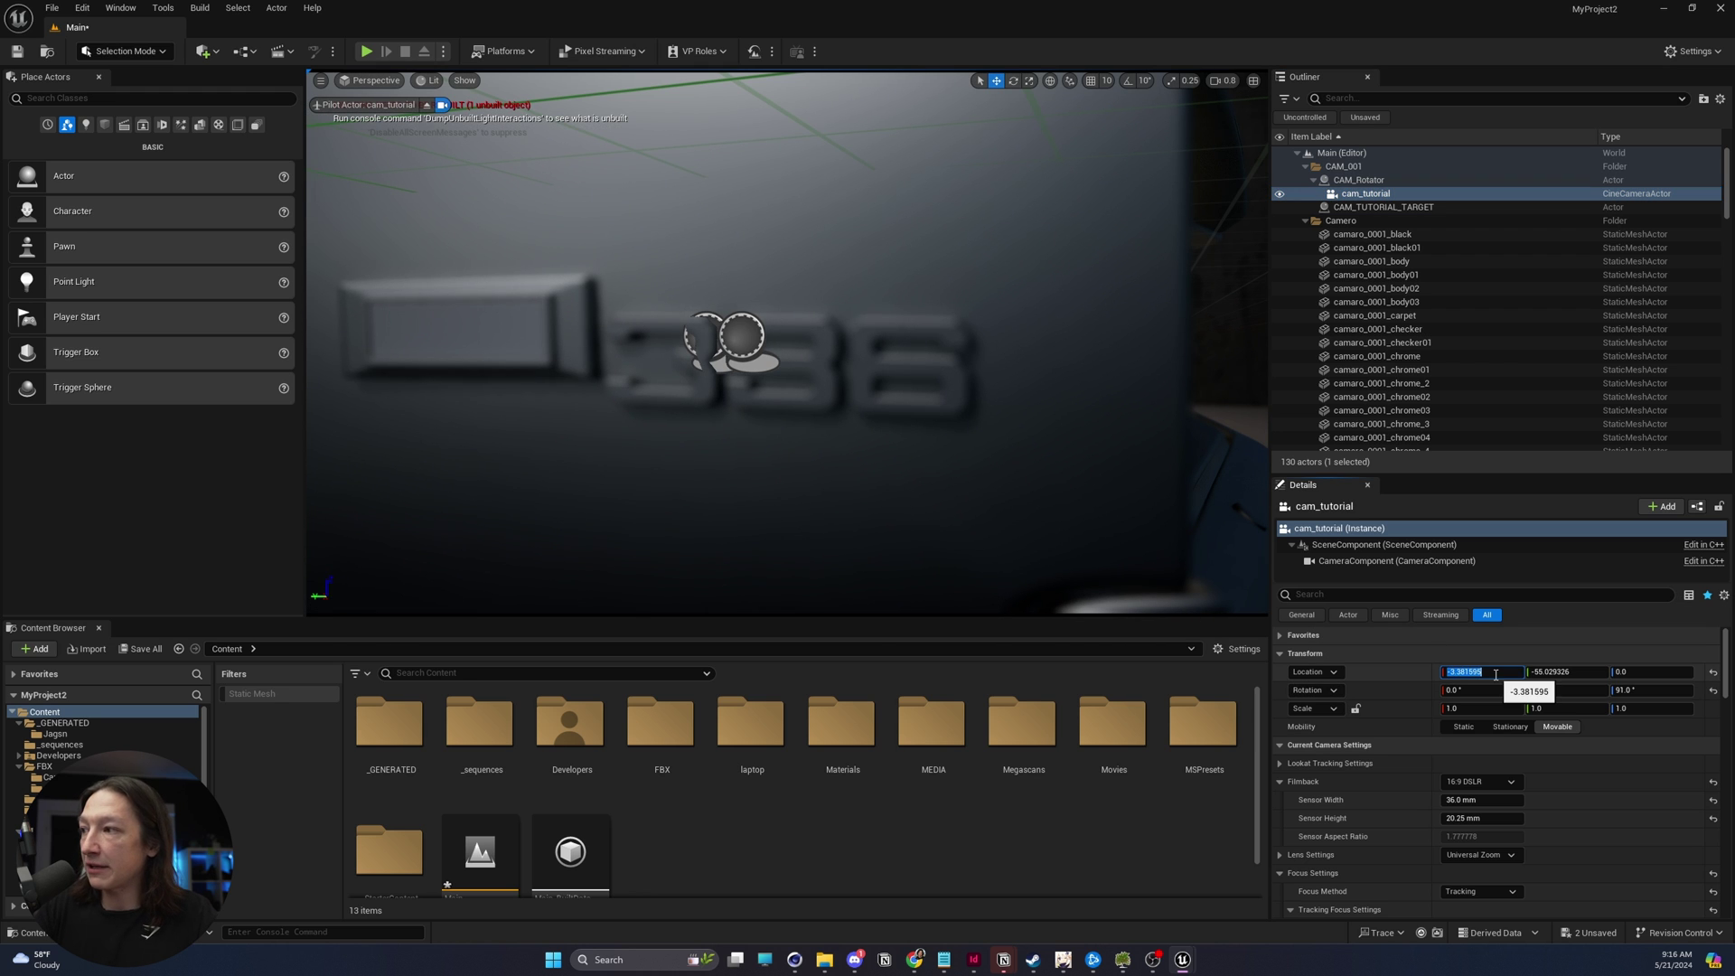
{"action": "key", "text": "Return"}
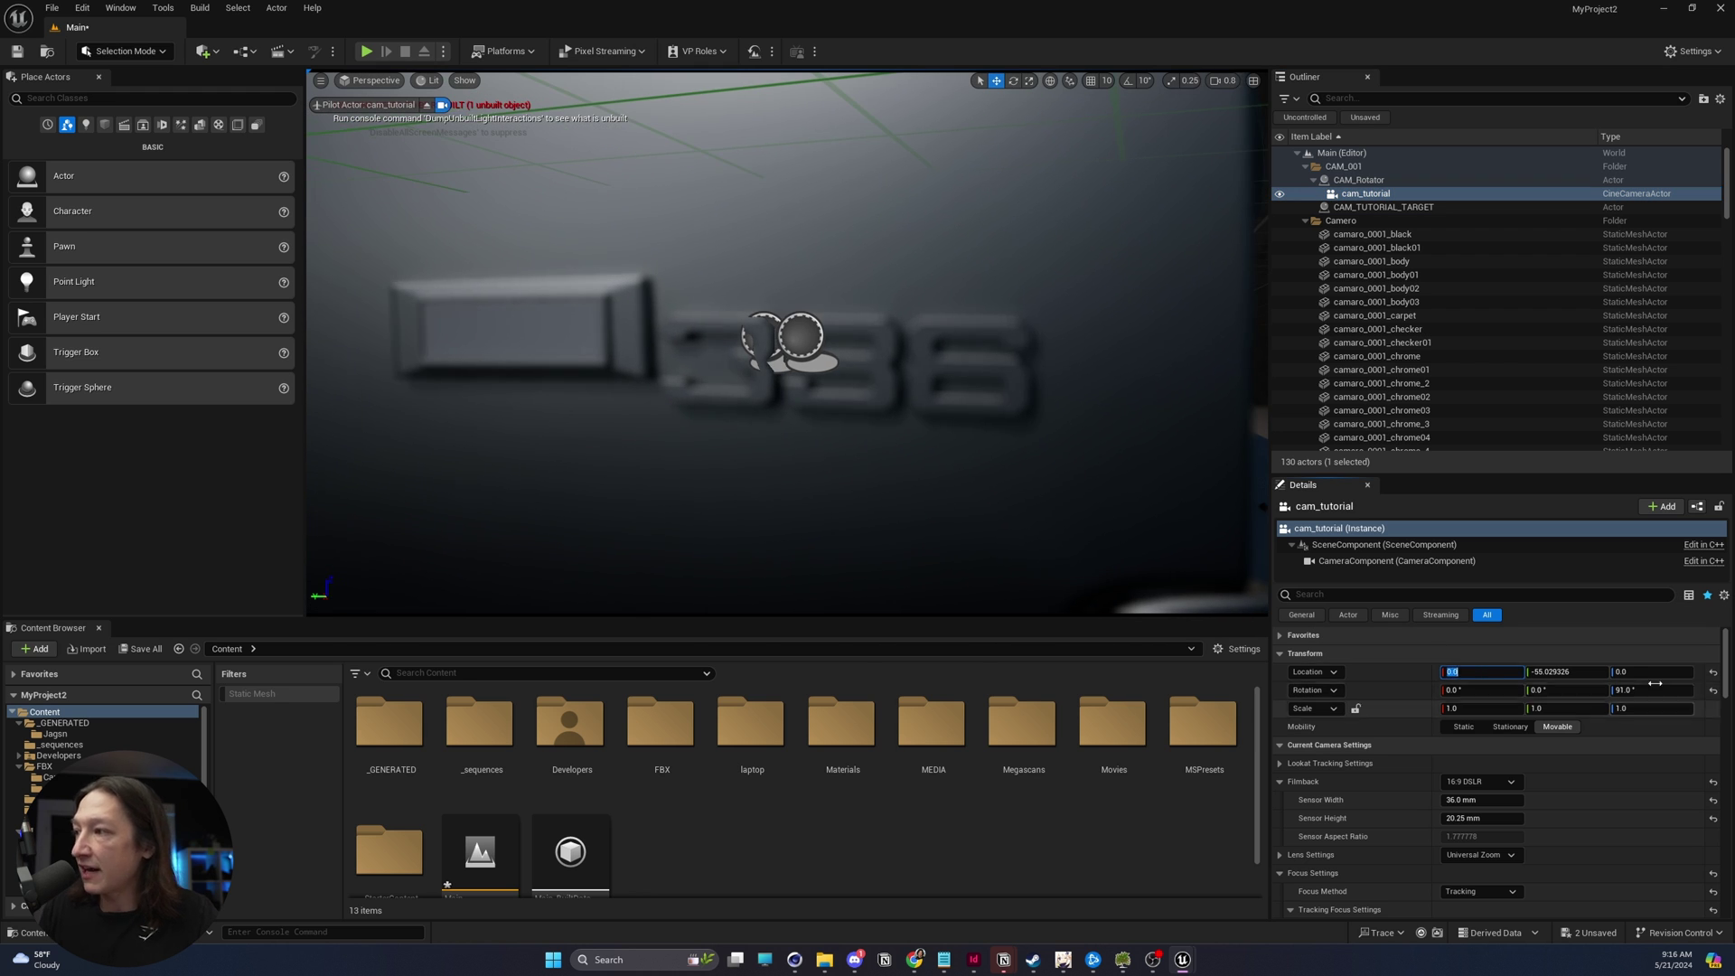
{"action": "left_click", "coordinate": [1654, 695]}
{"action": "type", "text": "90"}
{"action": "key", "text": "Return"}
{"action": "left_click_drag", "start_coordinate": [1566, 672], "coordinate": [1462, 671]}
{"action": "left_click", "coordinate": [848, 357]}
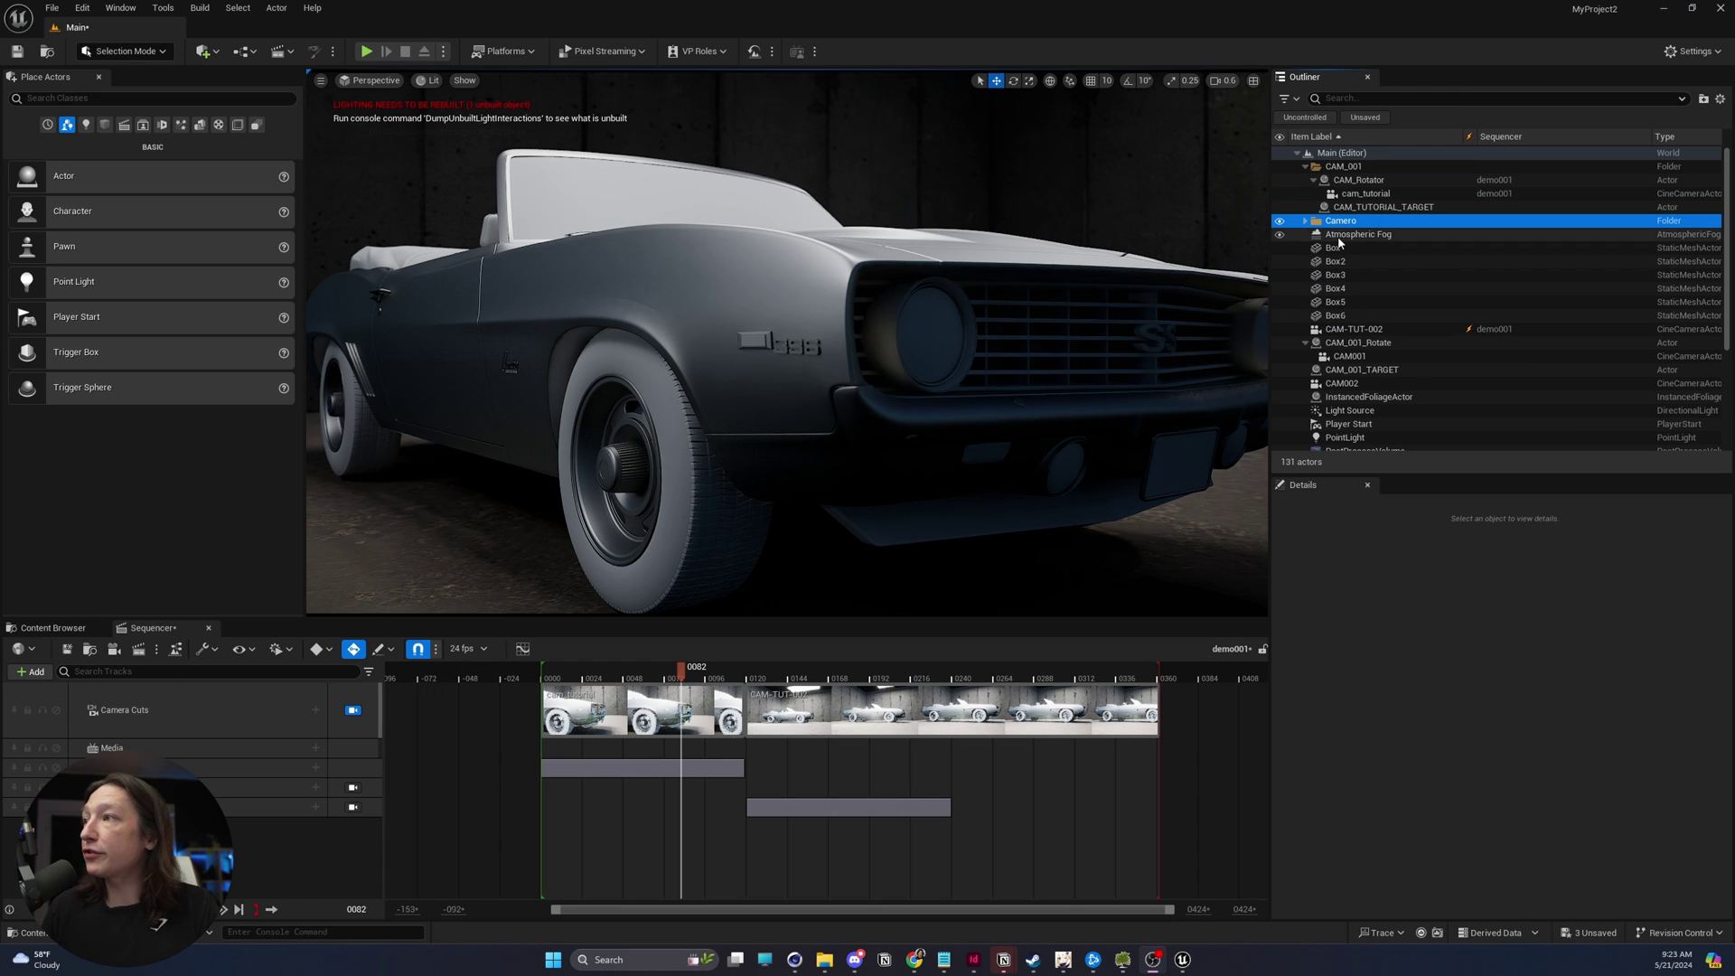
Change cam_tutorial's tracked focus actor to CAM_TUTORIAL_TARGET.
{"action": "left_click", "coordinate": [1338, 239]}
{"action": "left_click", "coordinate": [1339, 222]}
{"action": "left_click", "coordinate": [1349, 208]}
{"action": "left_click", "coordinate": [1365, 194]}
{"action": "left_click", "coordinate": [1360, 183]}
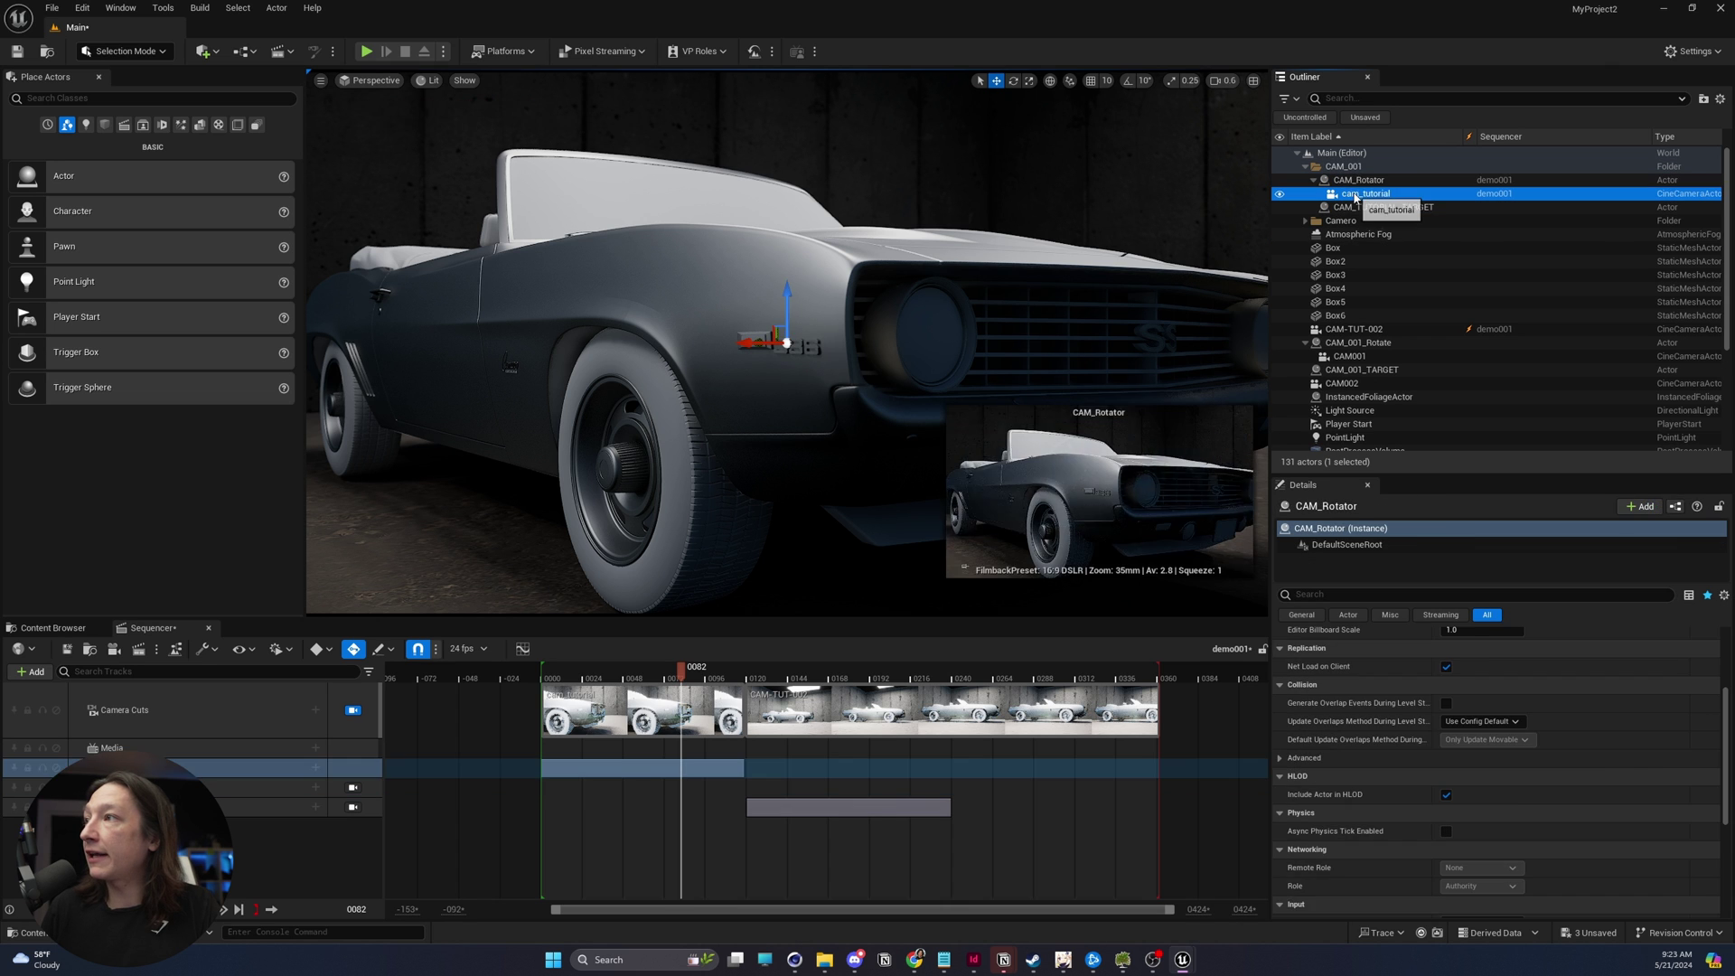
{"action": "left_click", "coordinate": [1364, 193]}
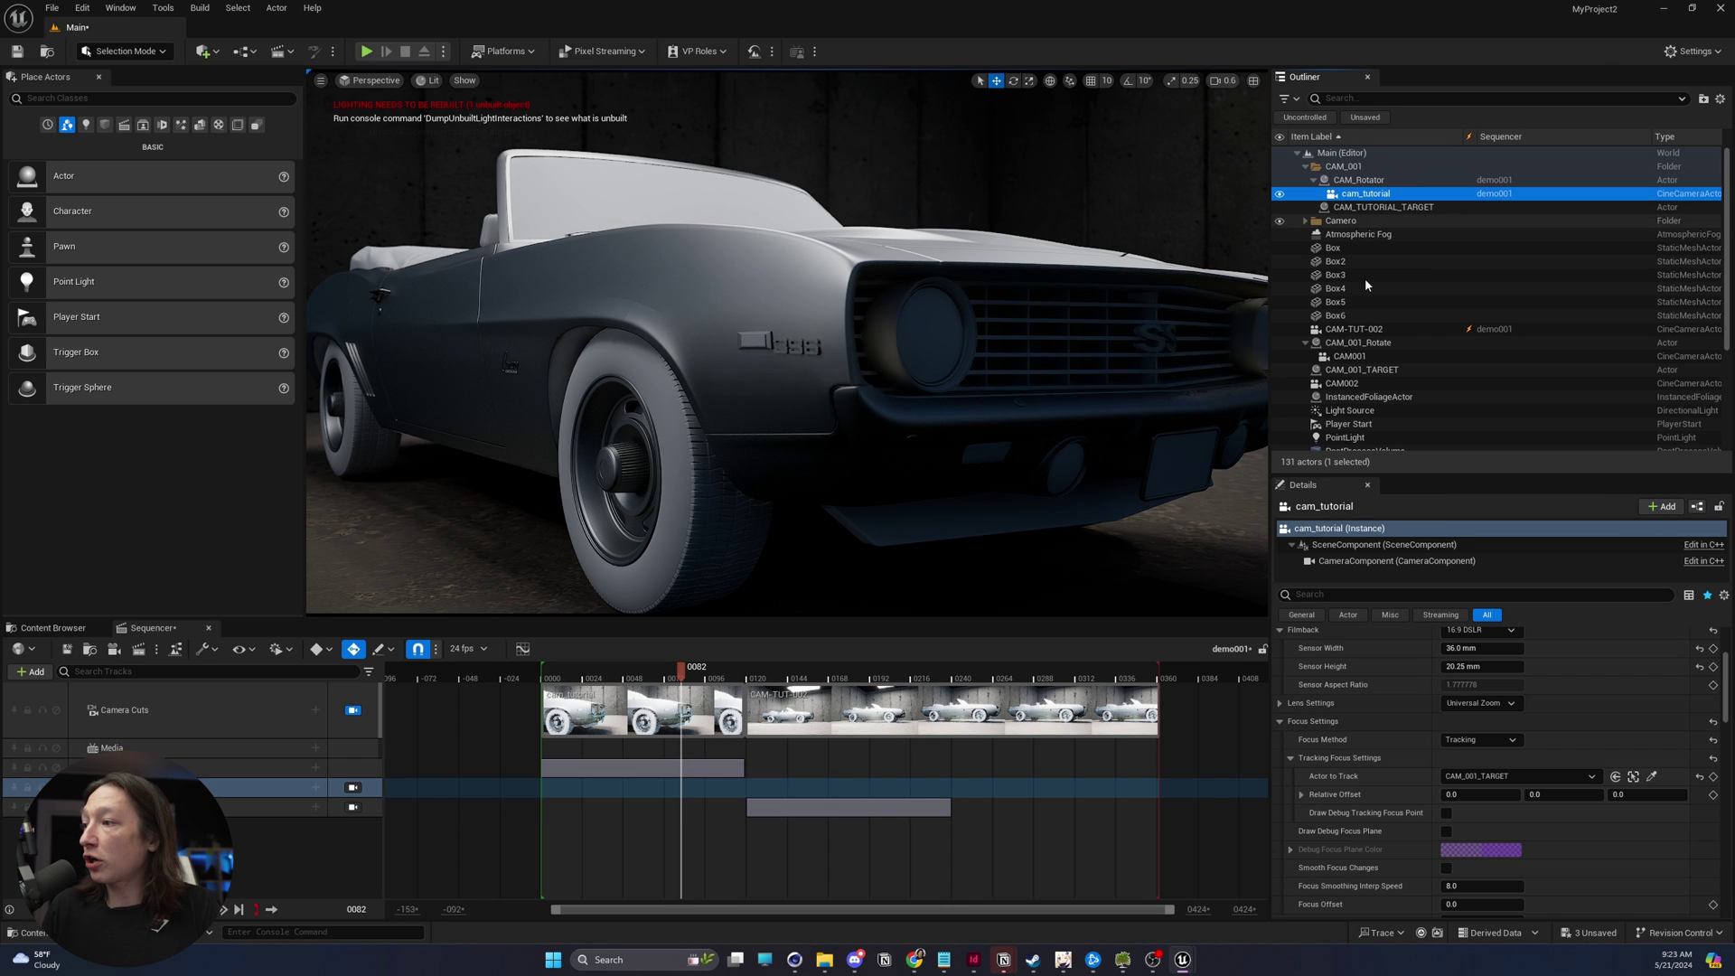
{"action": "left_click", "coordinate": [1518, 776]}
{"action": "scroll", "coordinate": [1527, 633], "scroll_direction": "down", "scroll_amount": 2}
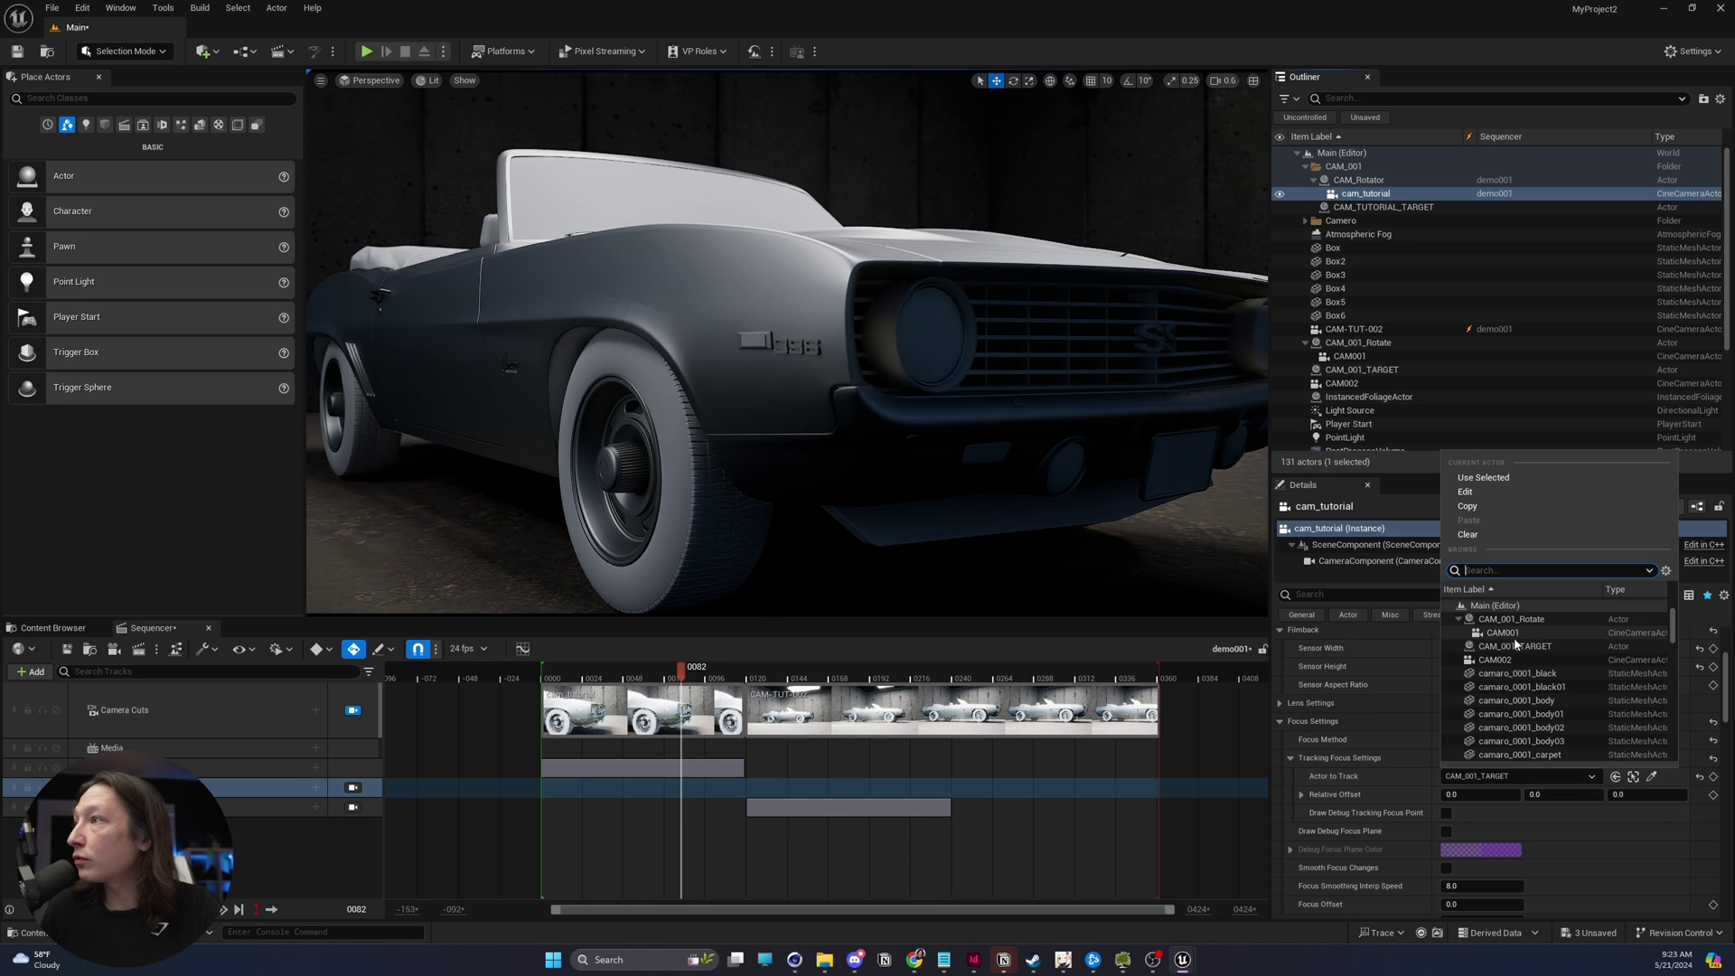
{"action": "type", "text": "TUTO"}
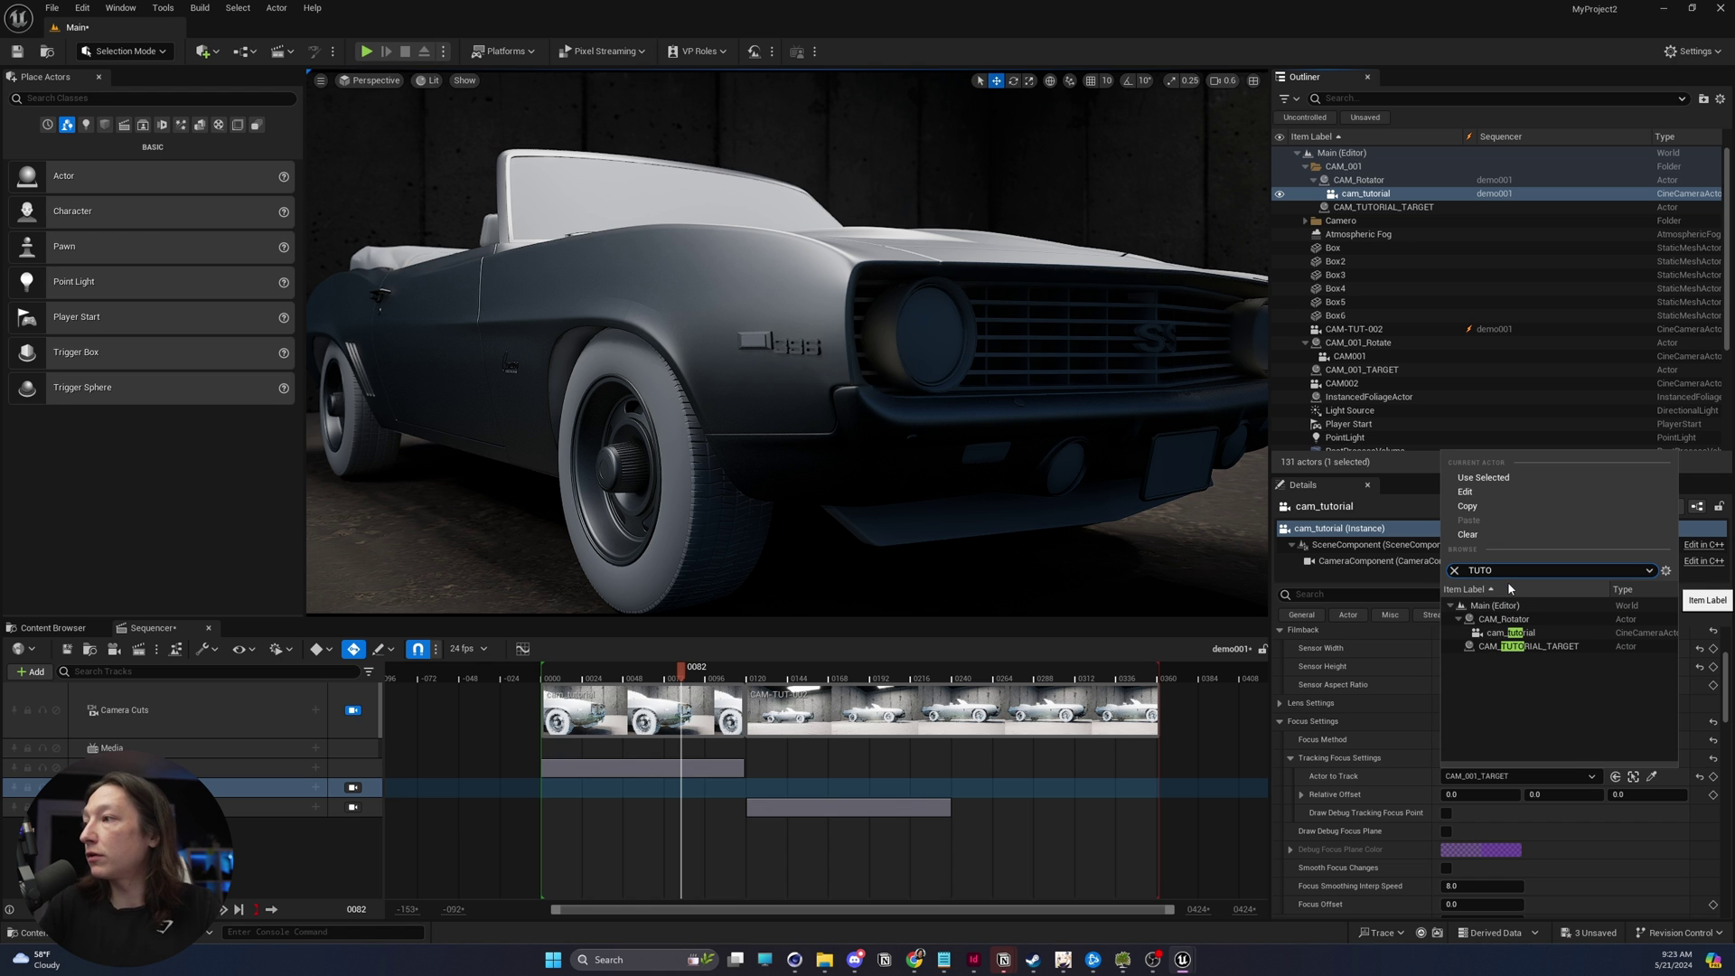
{"action": "left_click", "coordinate": [1527, 646]}
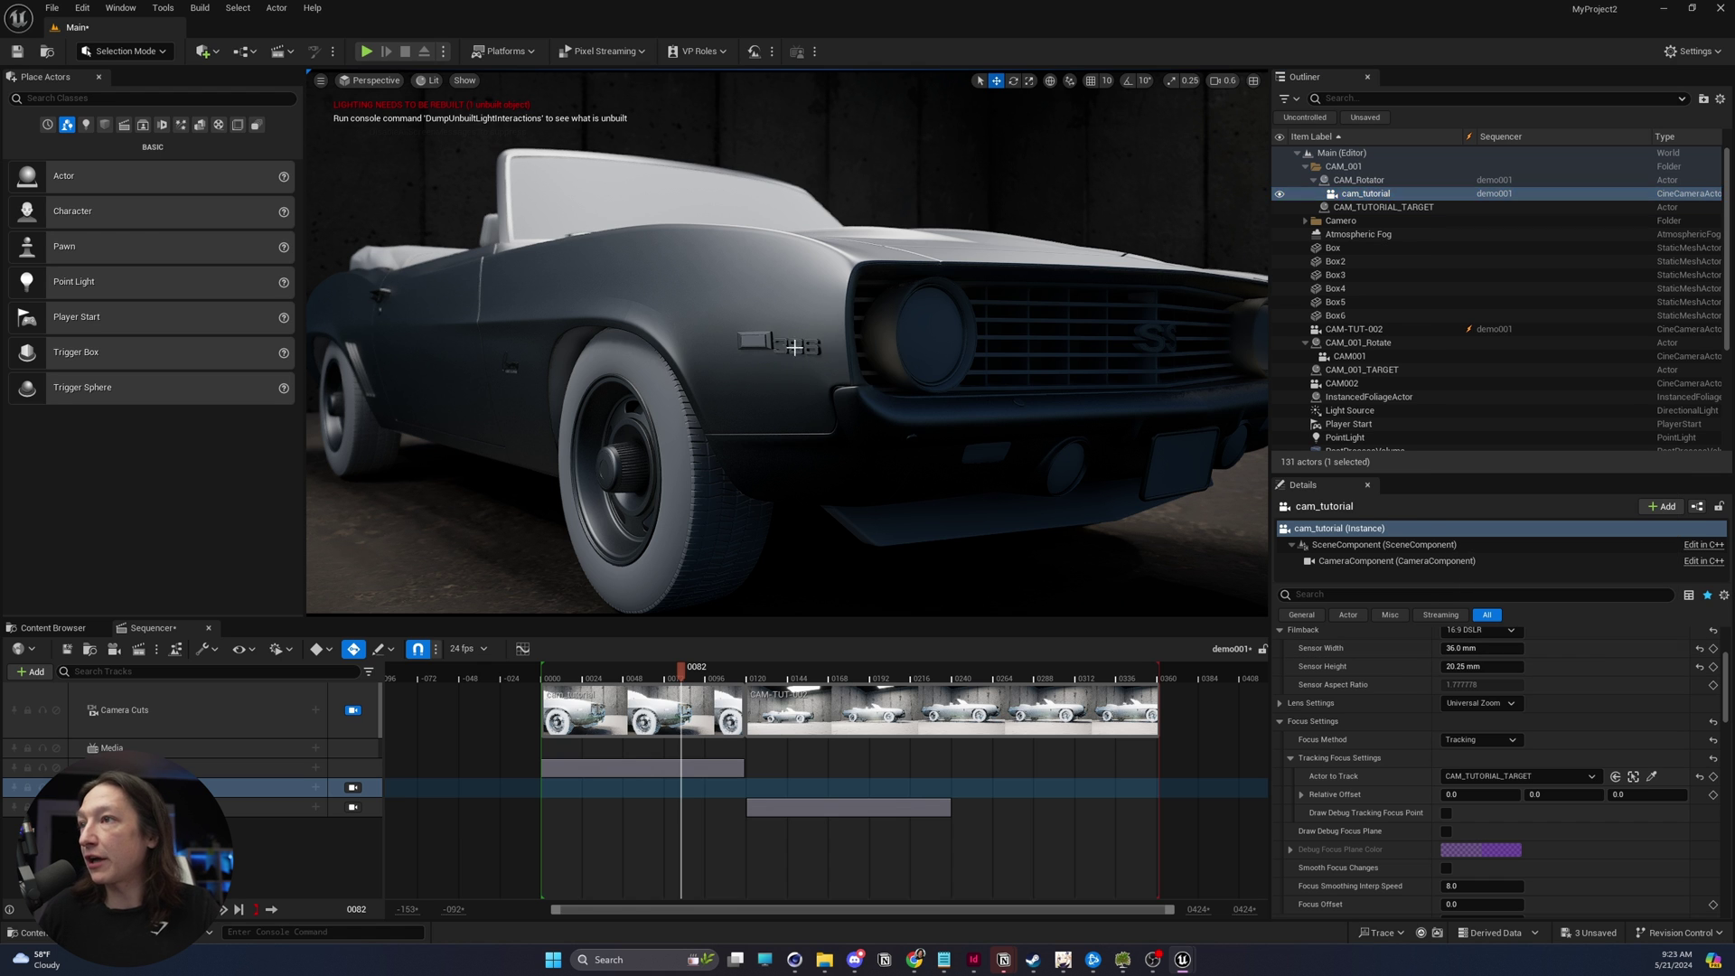
{"action": "key", "text": "Escape"}
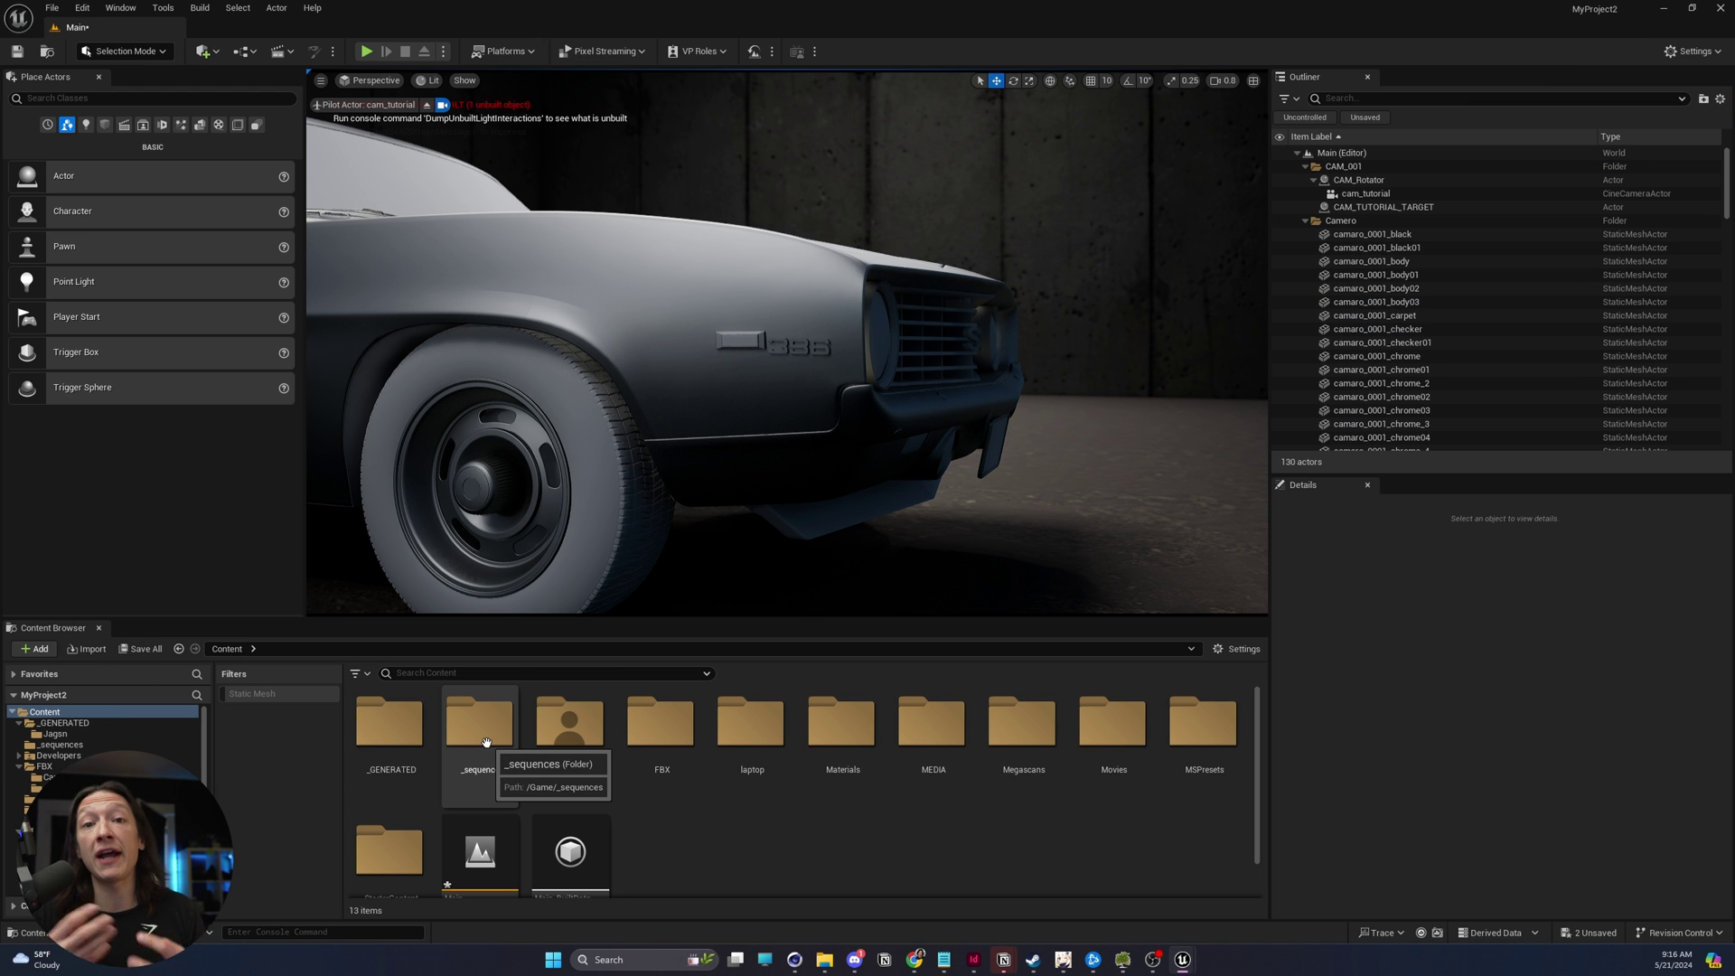
Open the demo001 level sequence from the _sequences folder.
{"action": "right_click", "coordinate": [741, 847]}
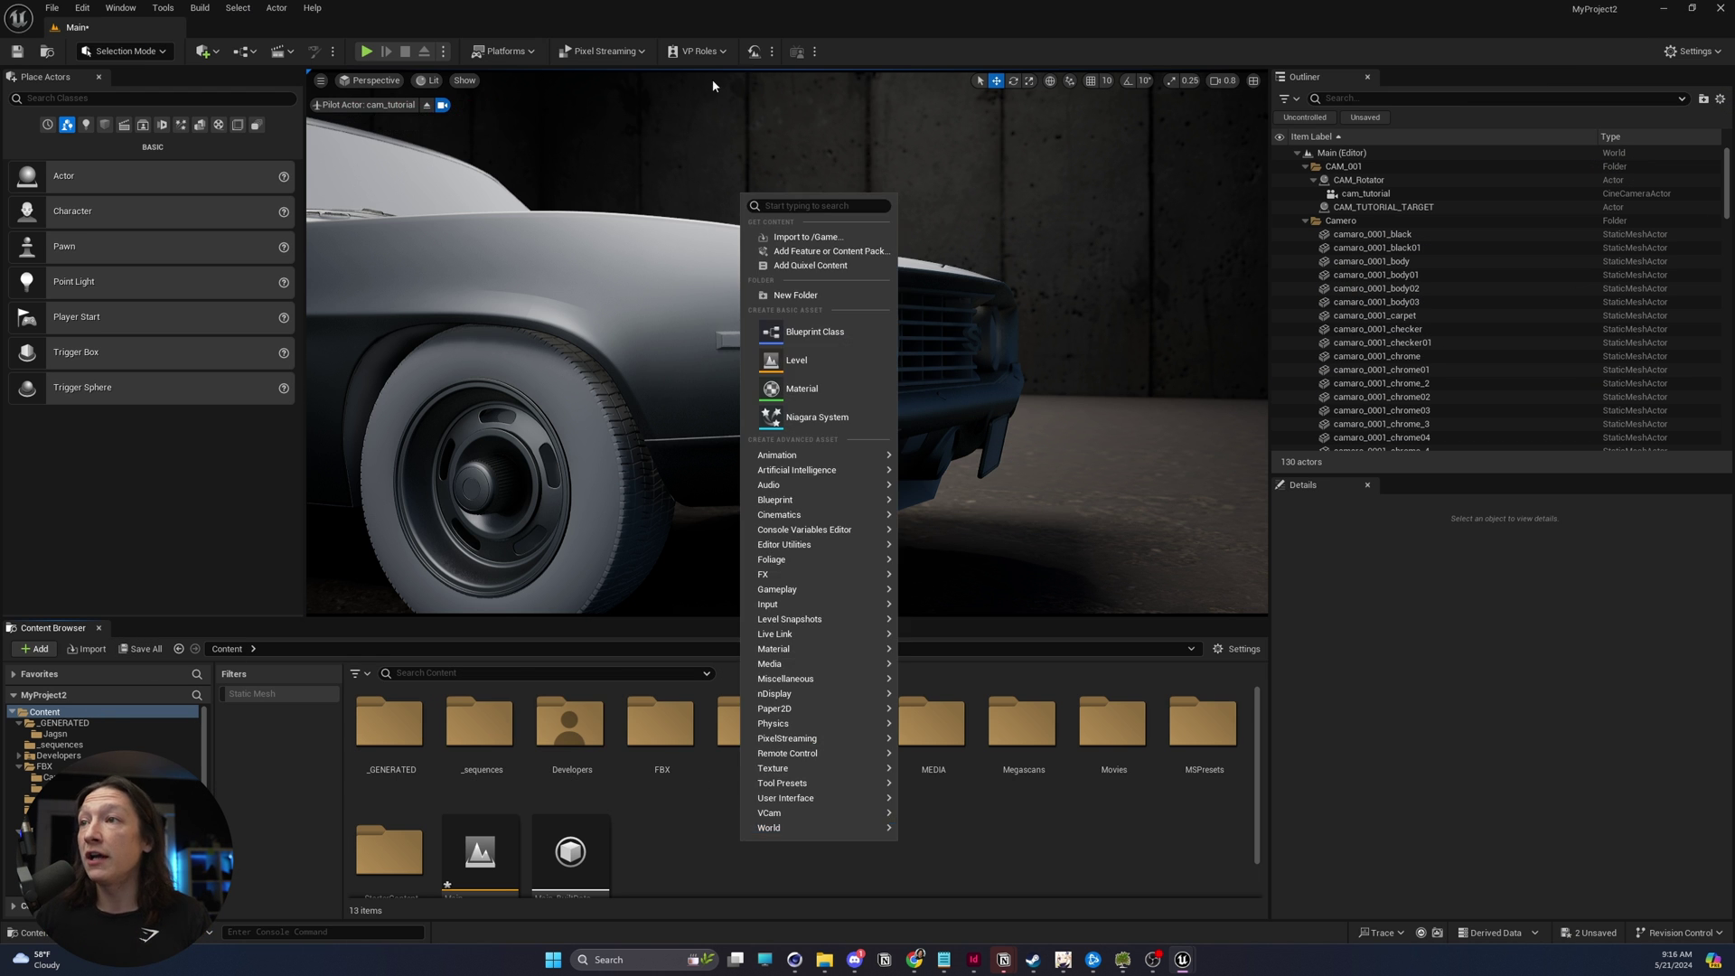
{"action": "double_click", "coordinate": [482, 722]}
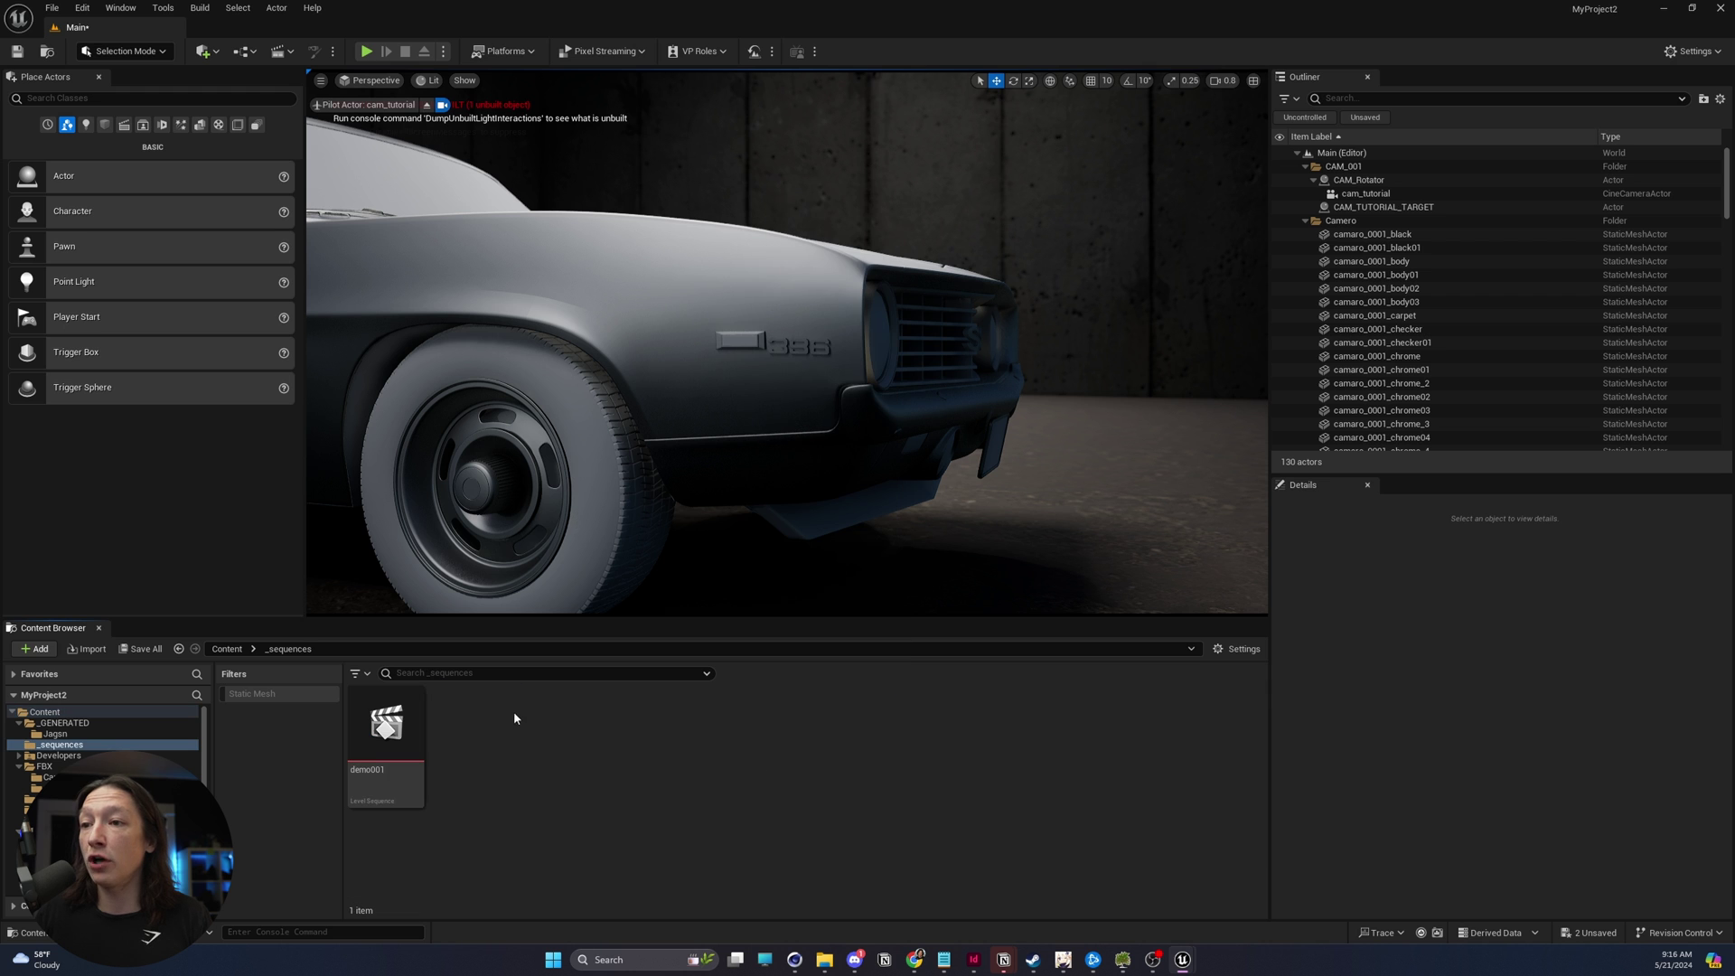
{"action": "left_click", "coordinate": [375, 730]}
{"action": "double_click", "coordinate": [374, 728]}
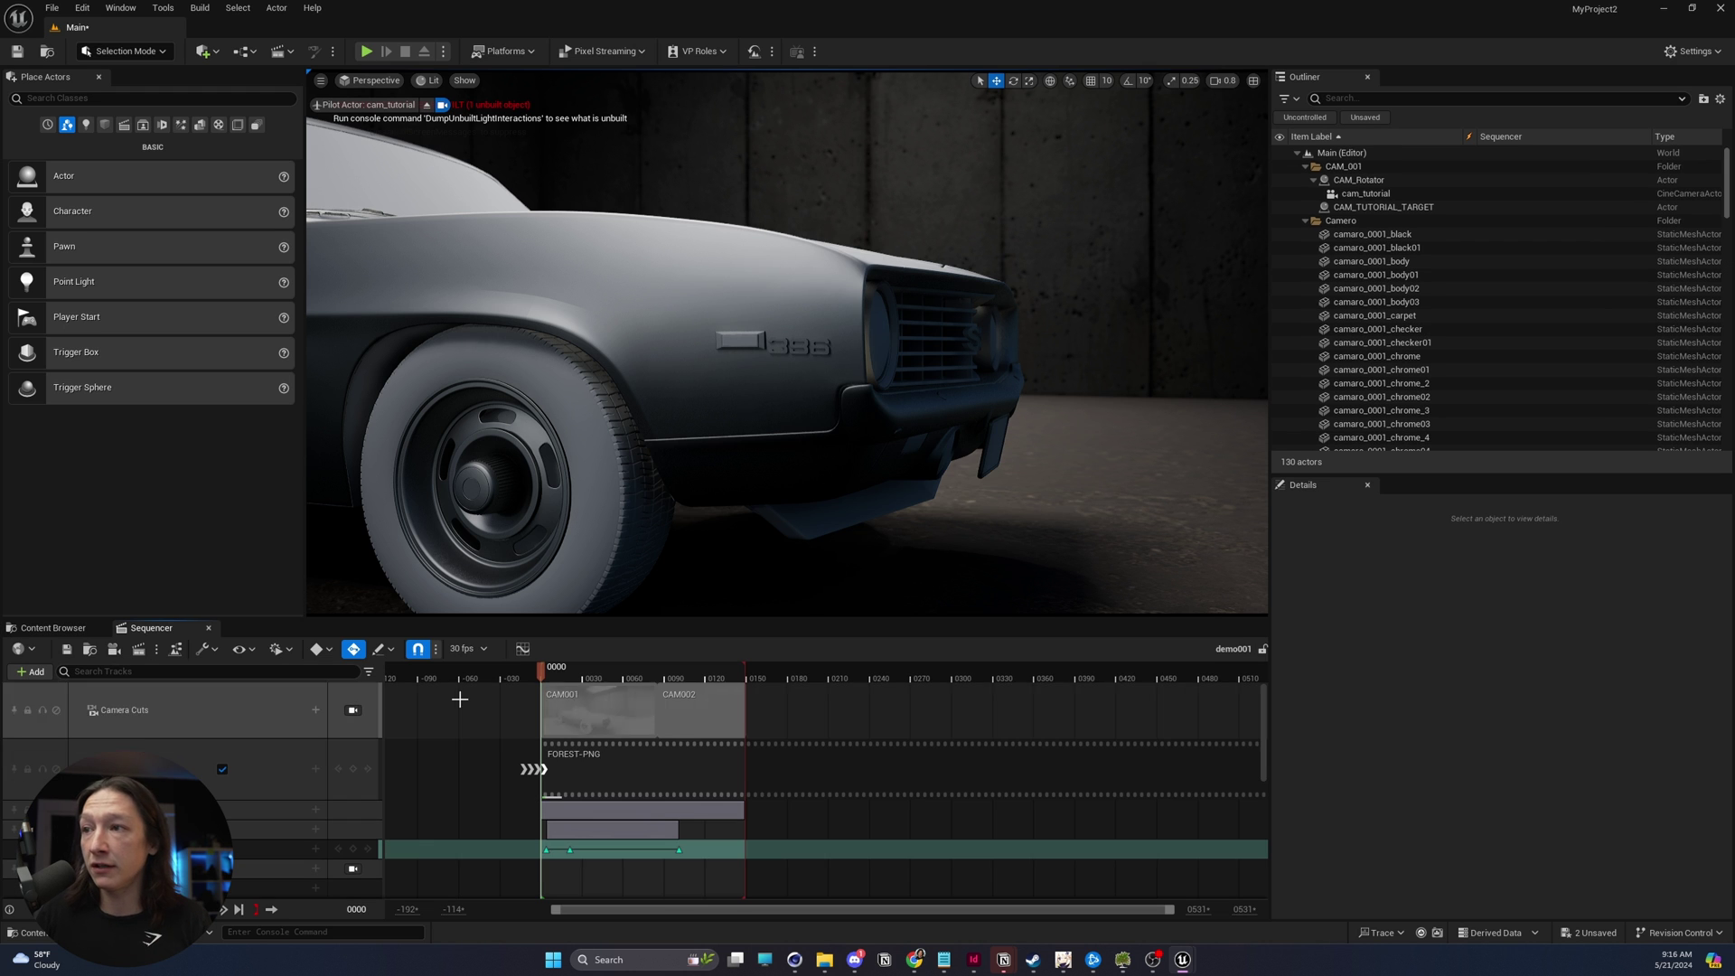
Delete the existing CAM_001_Rotate, CAM001 and CAM002 tracks from the demo001 sequence.
{"action": "left_click", "coordinate": [216, 809]}
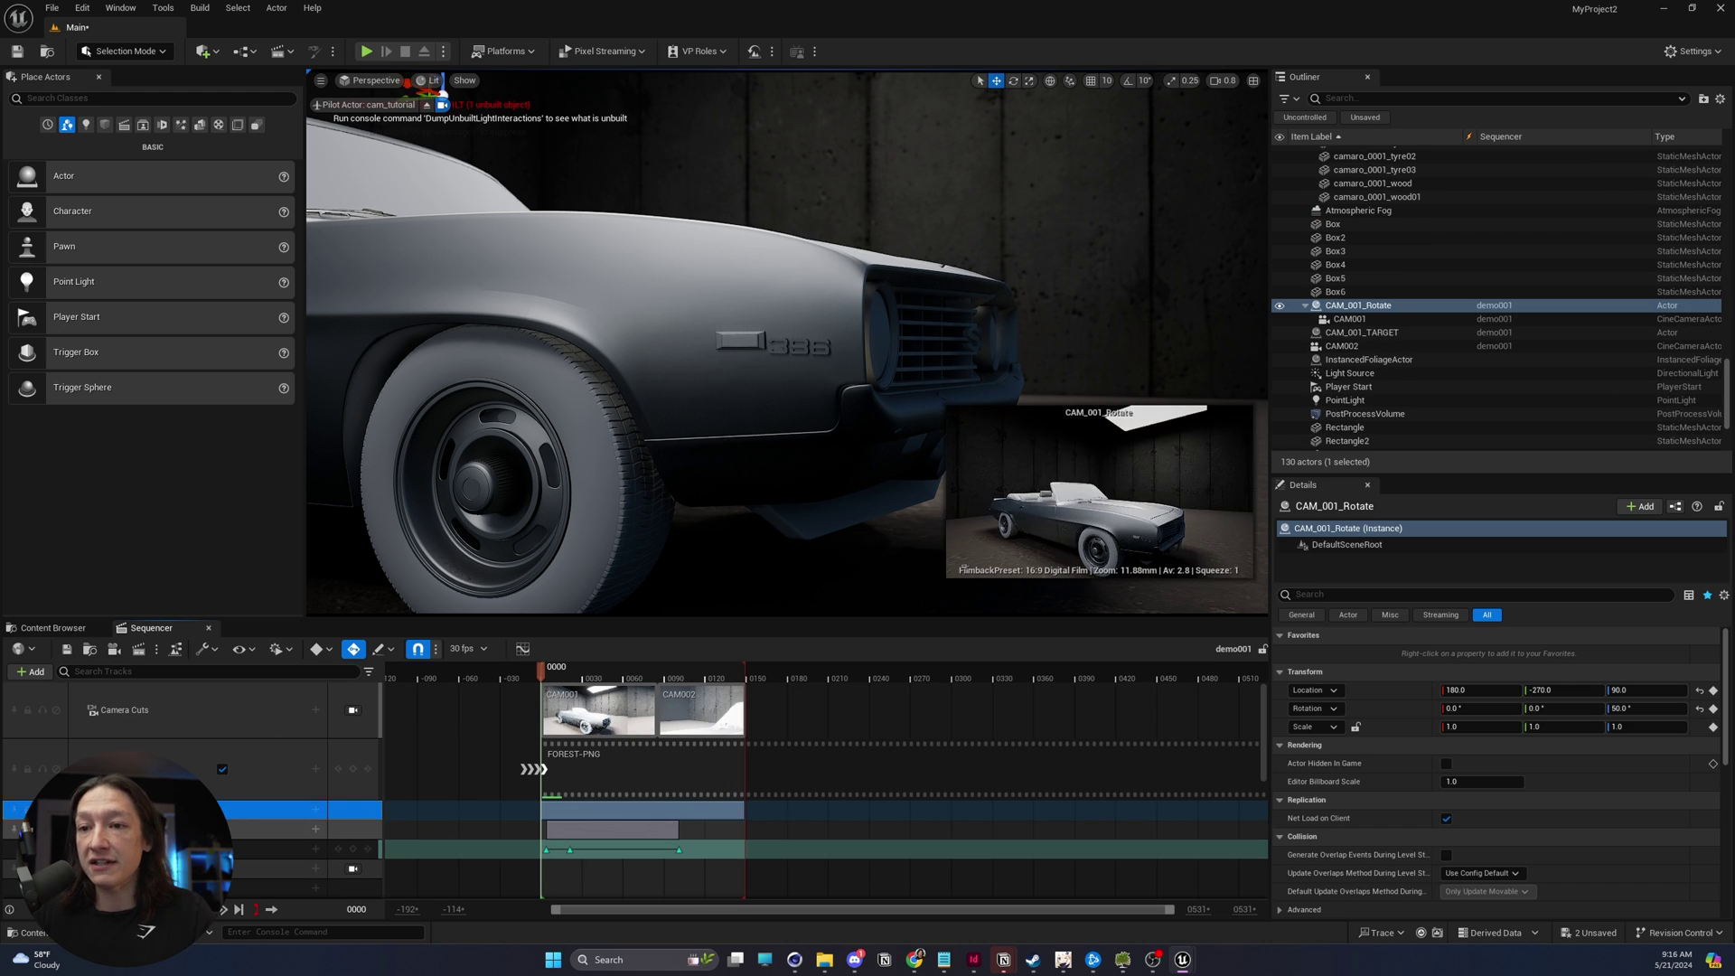
{"action": "scroll", "coordinate": [136, 808], "scroll_direction": "down", "scroll_amount": 4}
{"action": "left_click", "coordinate": [136, 789], "text": "shift"}
{"action": "key", "text": "Delete"}
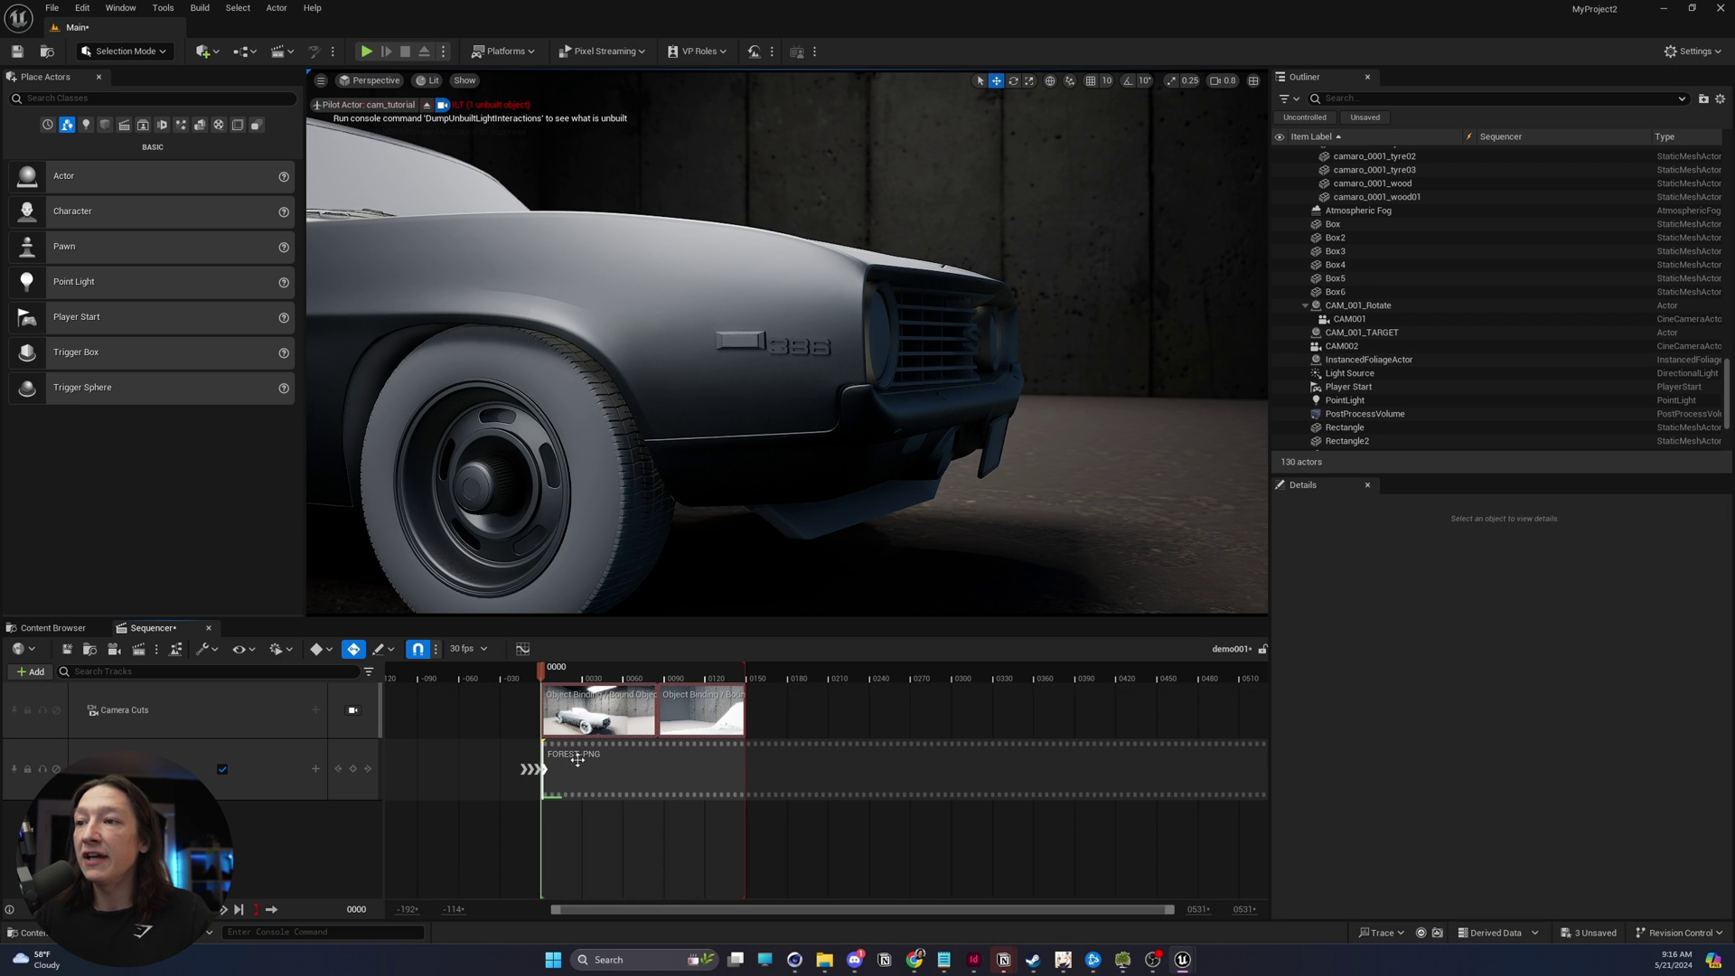
Remove both old camera cut sections and the FOREST-PNG media clip from the timeline.
{"action": "left_click", "coordinate": [587, 703]}
{"action": "key", "text": "Delete"}
{"action": "left_click", "coordinate": [672, 701]}
{"action": "key", "text": "Delete"}
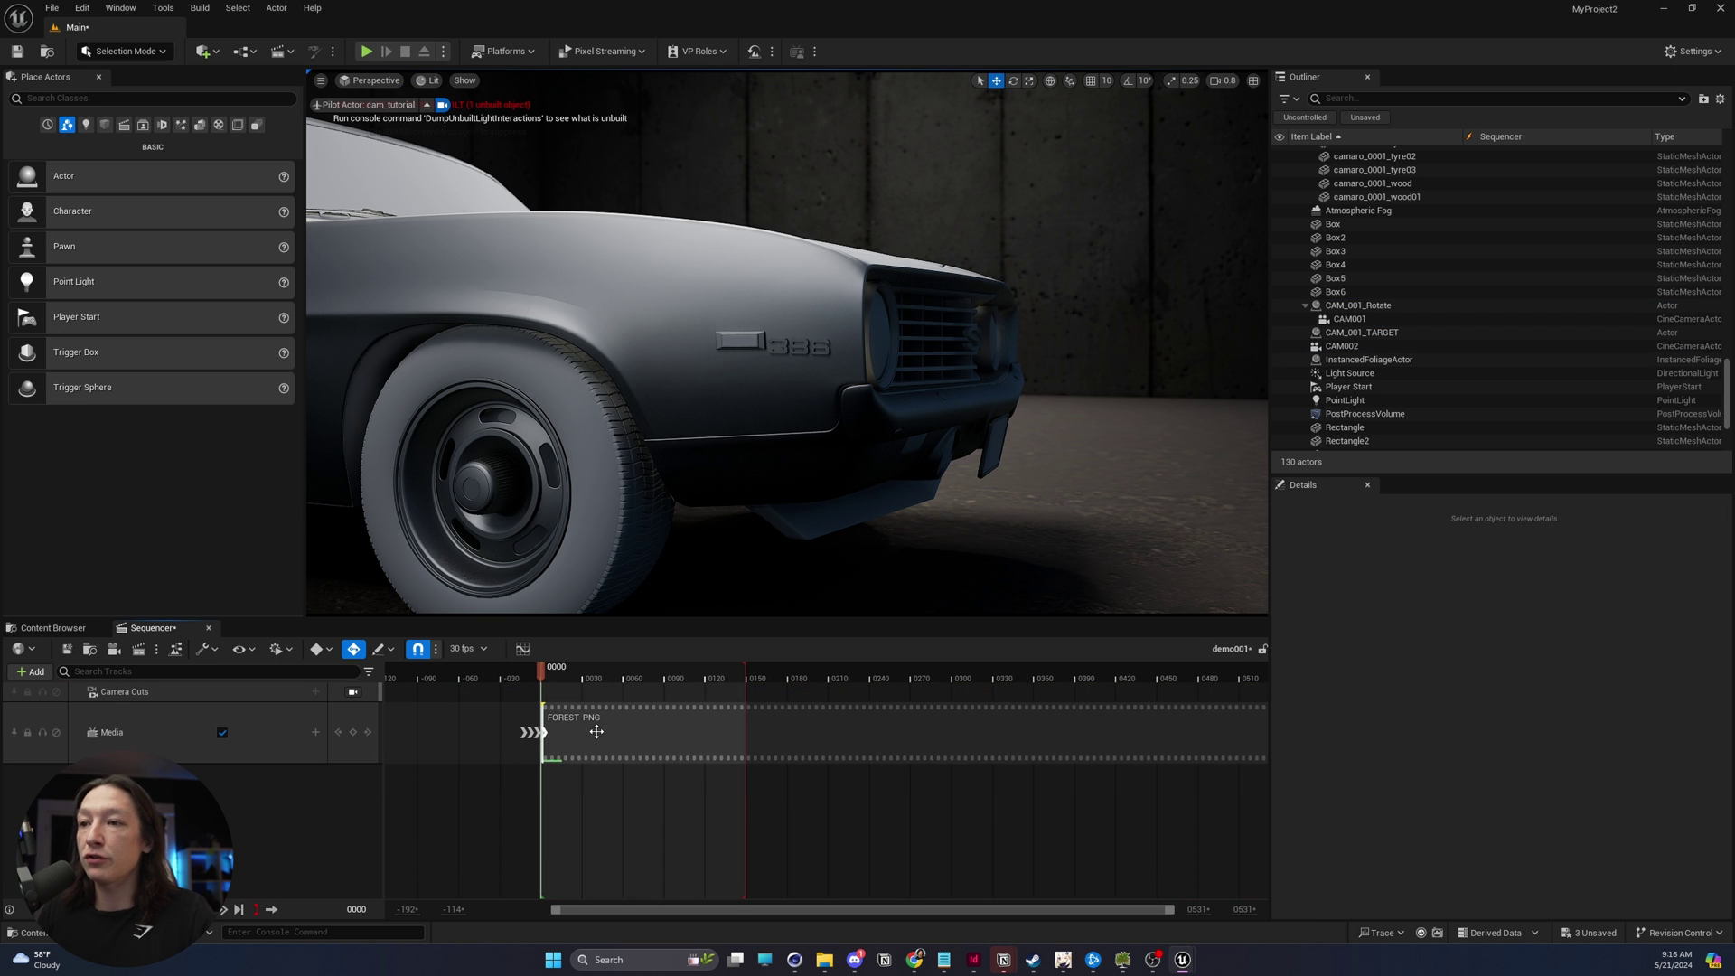
{"action": "left_click", "coordinate": [596, 732]}
{"action": "key", "text": "Delete"}
Add cam_tutorial to the demo001 sequence and select the Camera Cuts track.
{"action": "scroll", "coordinate": [1576, 304], "scroll_direction": "up", "scroll_amount": 15}
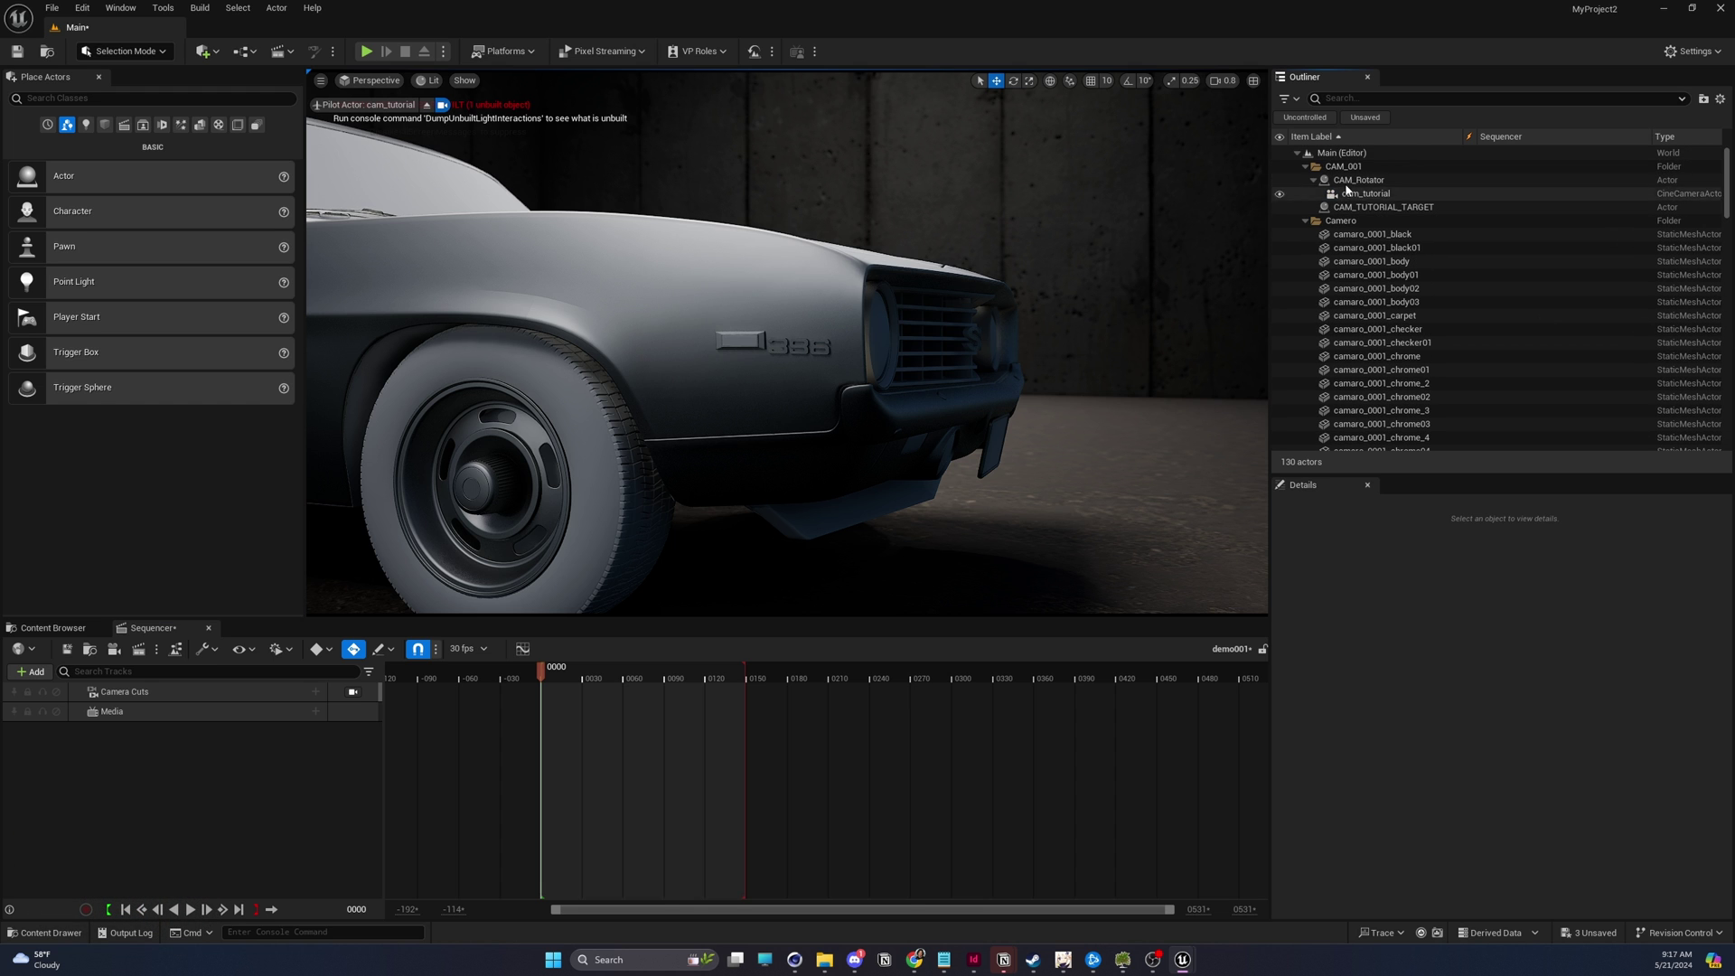
{"action": "left_click_drag", "start_coordinate": [1365, 193], "coordinate": [256, 767]}
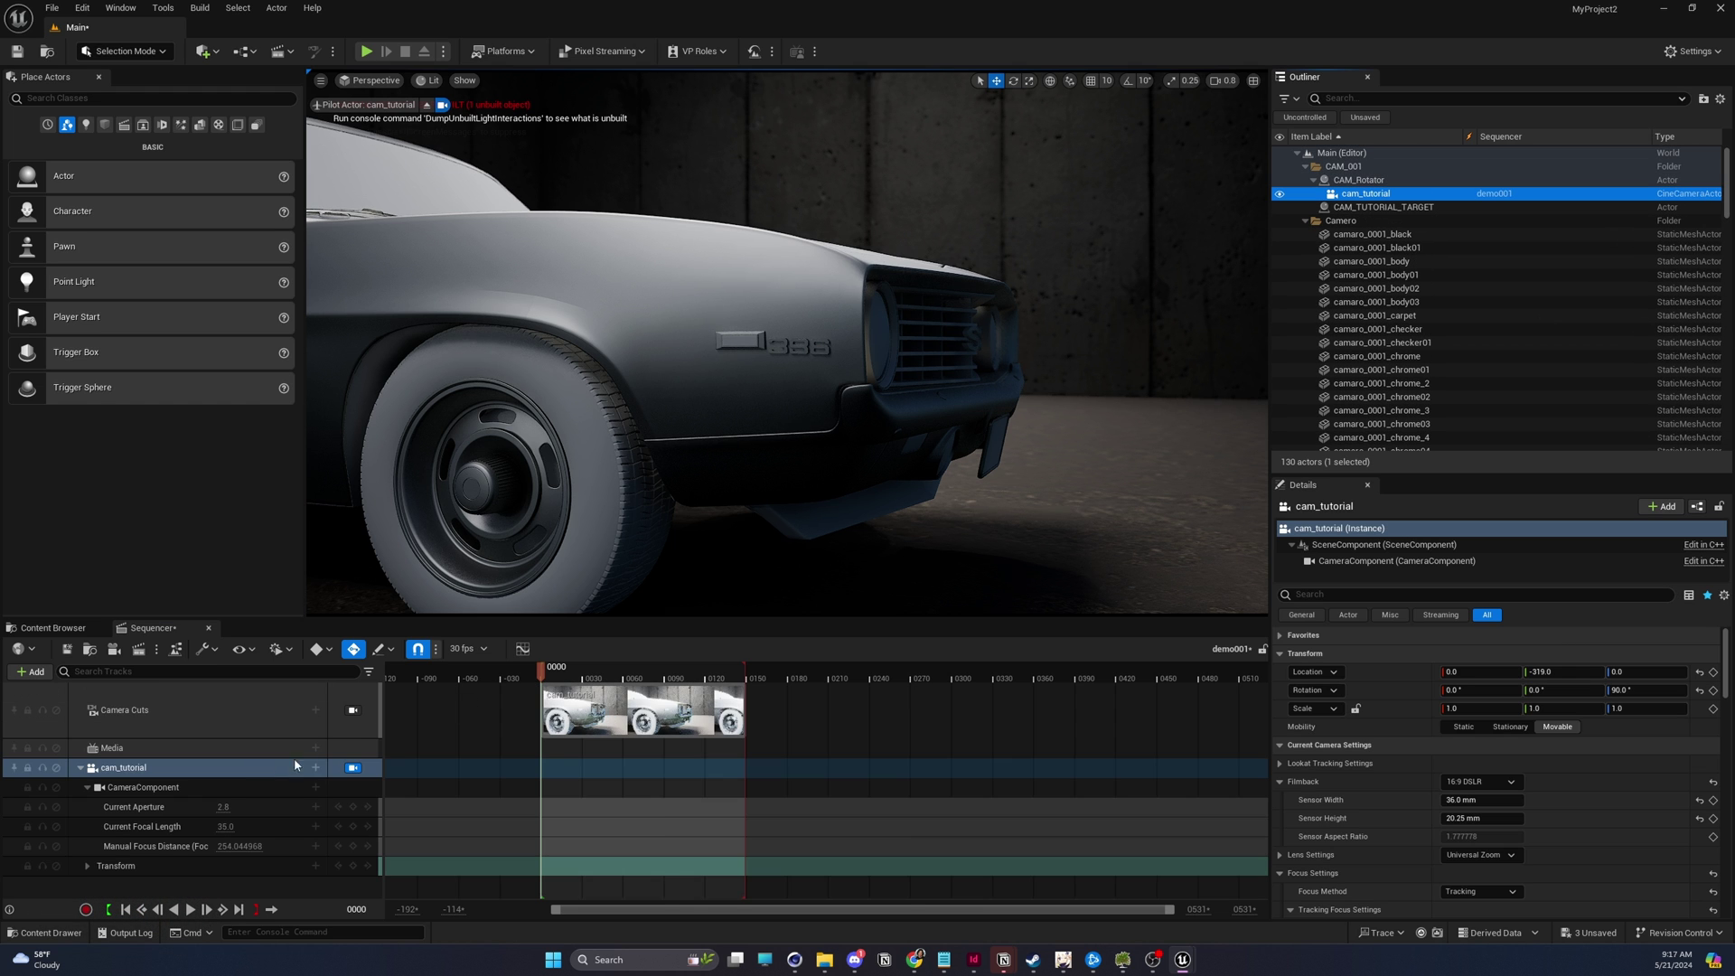
{"action": "left_click", "coordinate": [299, 721]}
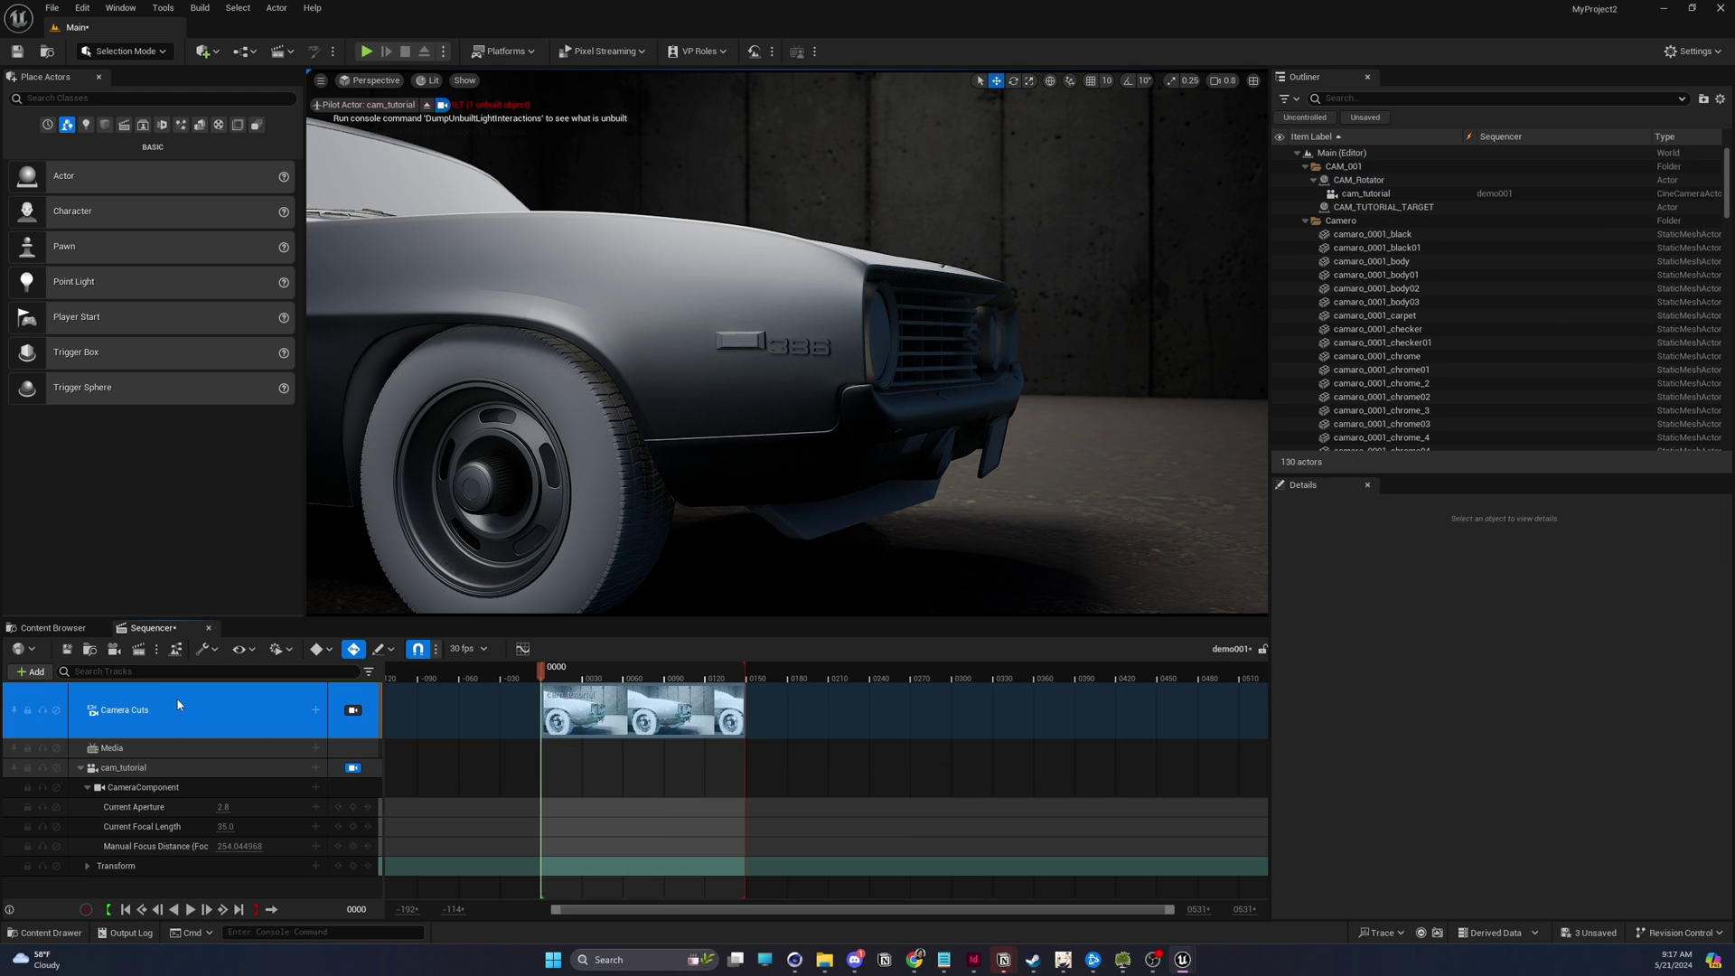
{"action": "left_click", "coordinate": [32, 671]}
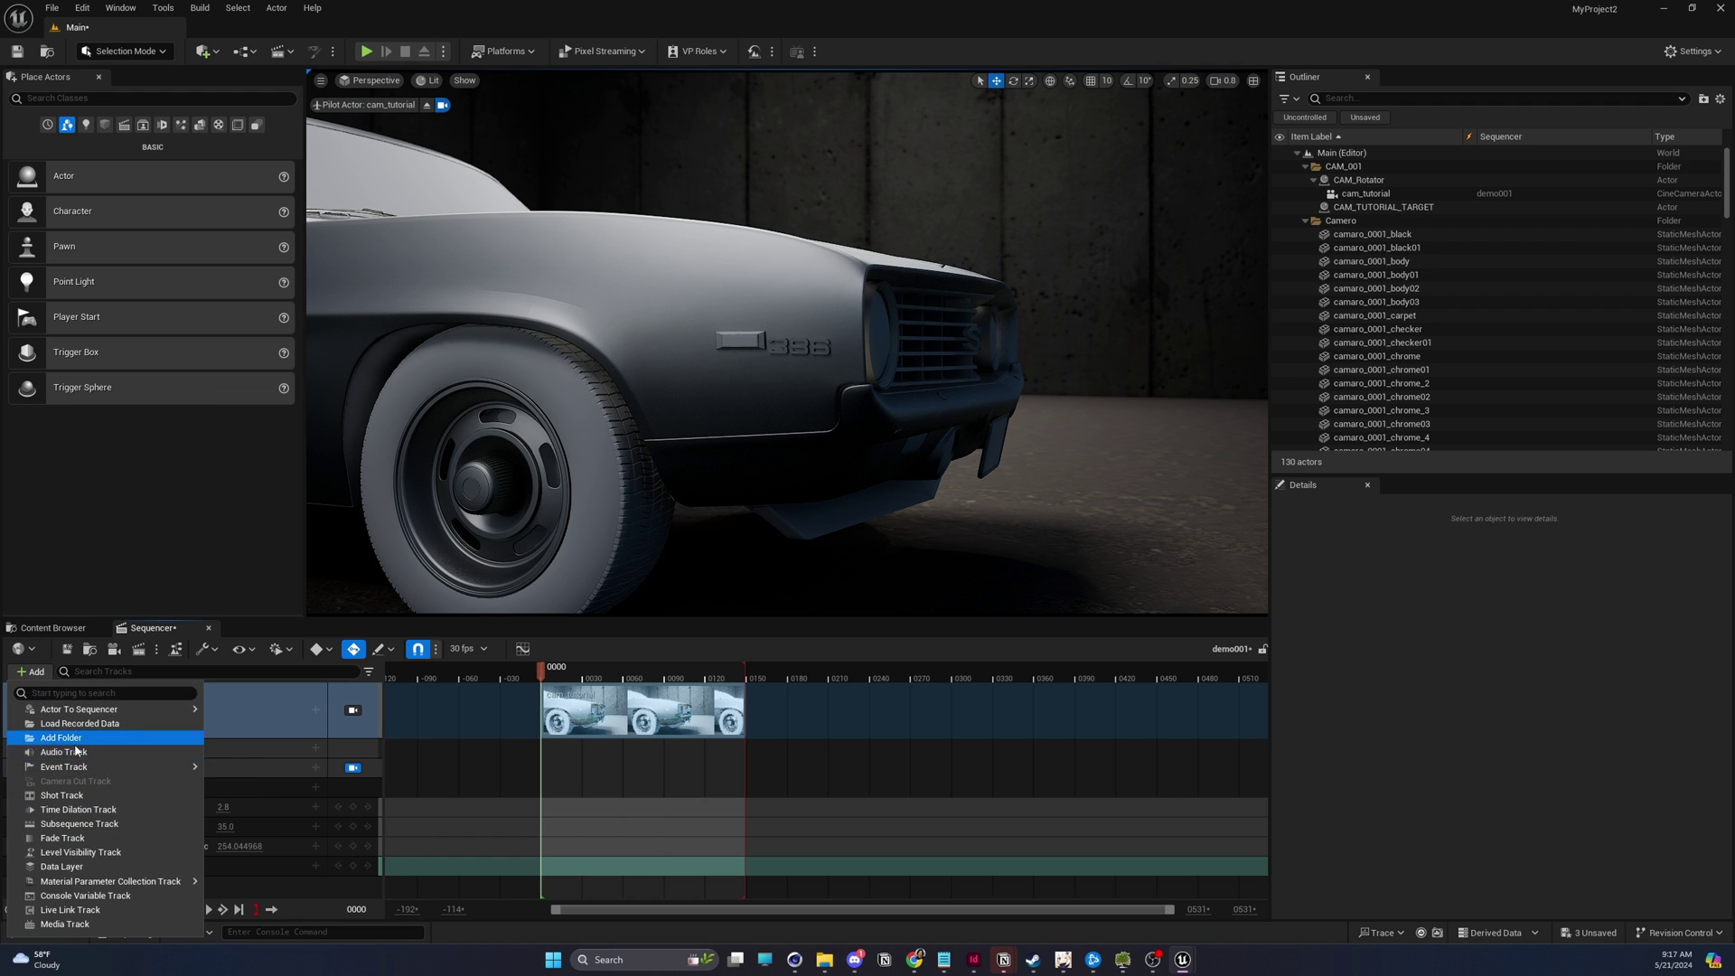
{"action": "mouse_move", "coordinate": [85, 767]}
{"action": "left_click", "coordinate": [517, 724]}
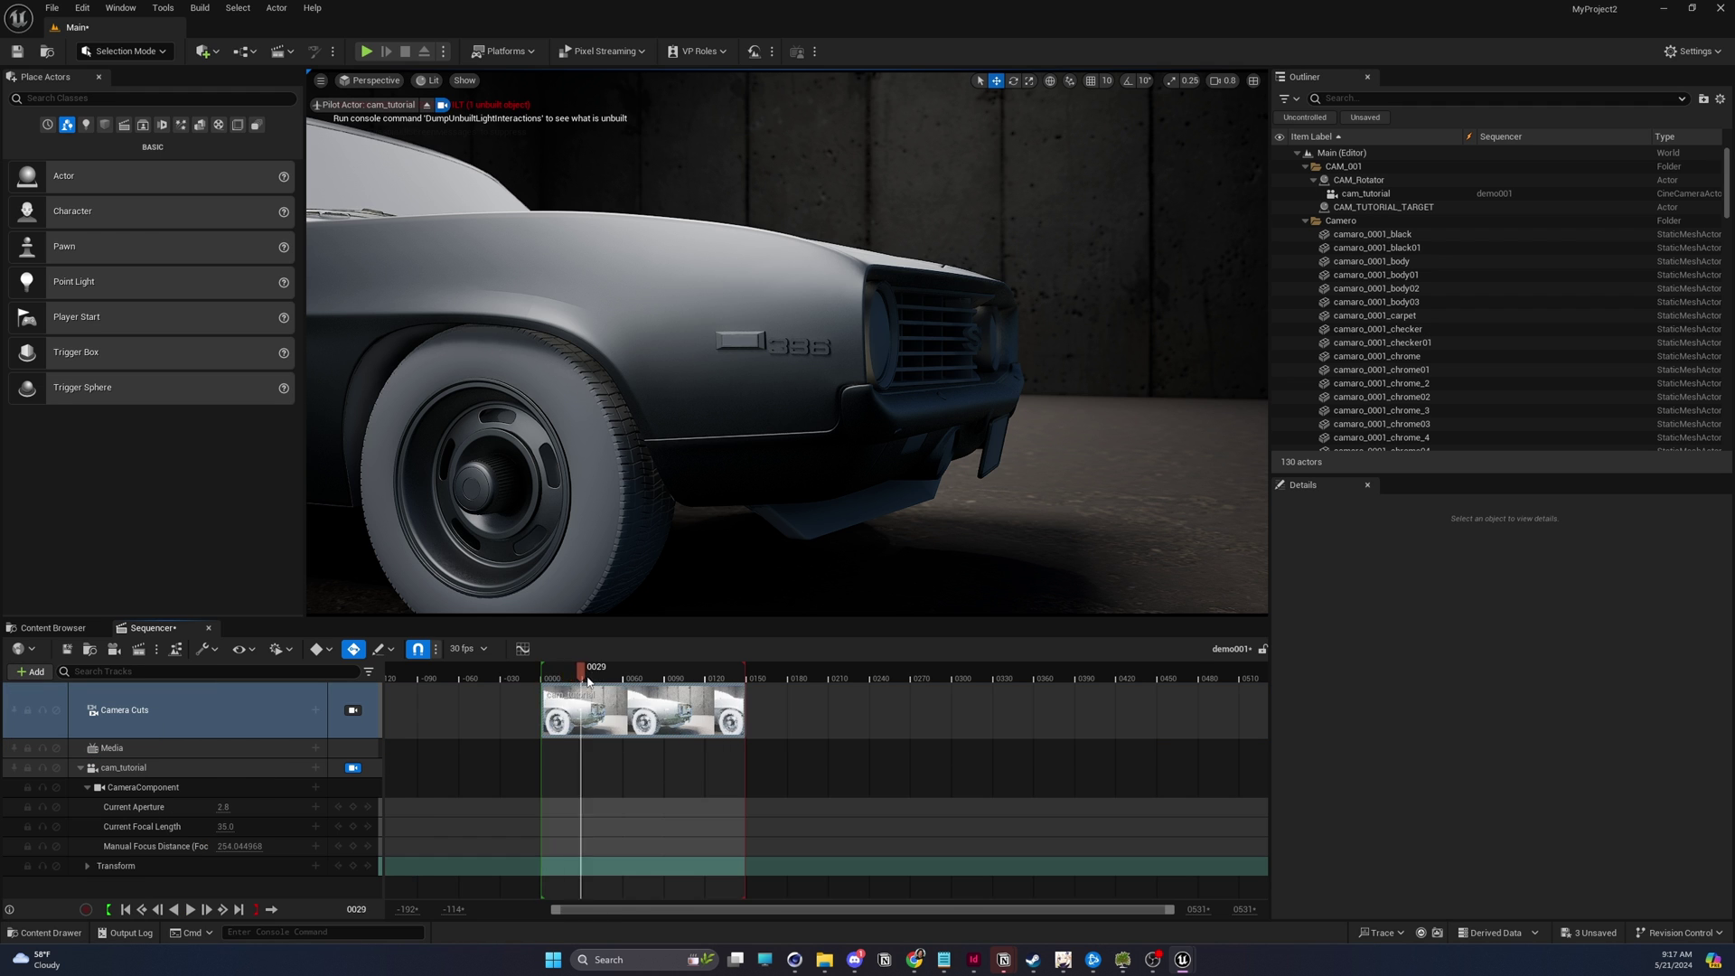
Add CAM_Rotator to the demo001 sequence and give it a Transform track.
{"action": "left_click_drag", "start_coordinate": [570, 680], "coordinate": [602, 680]}
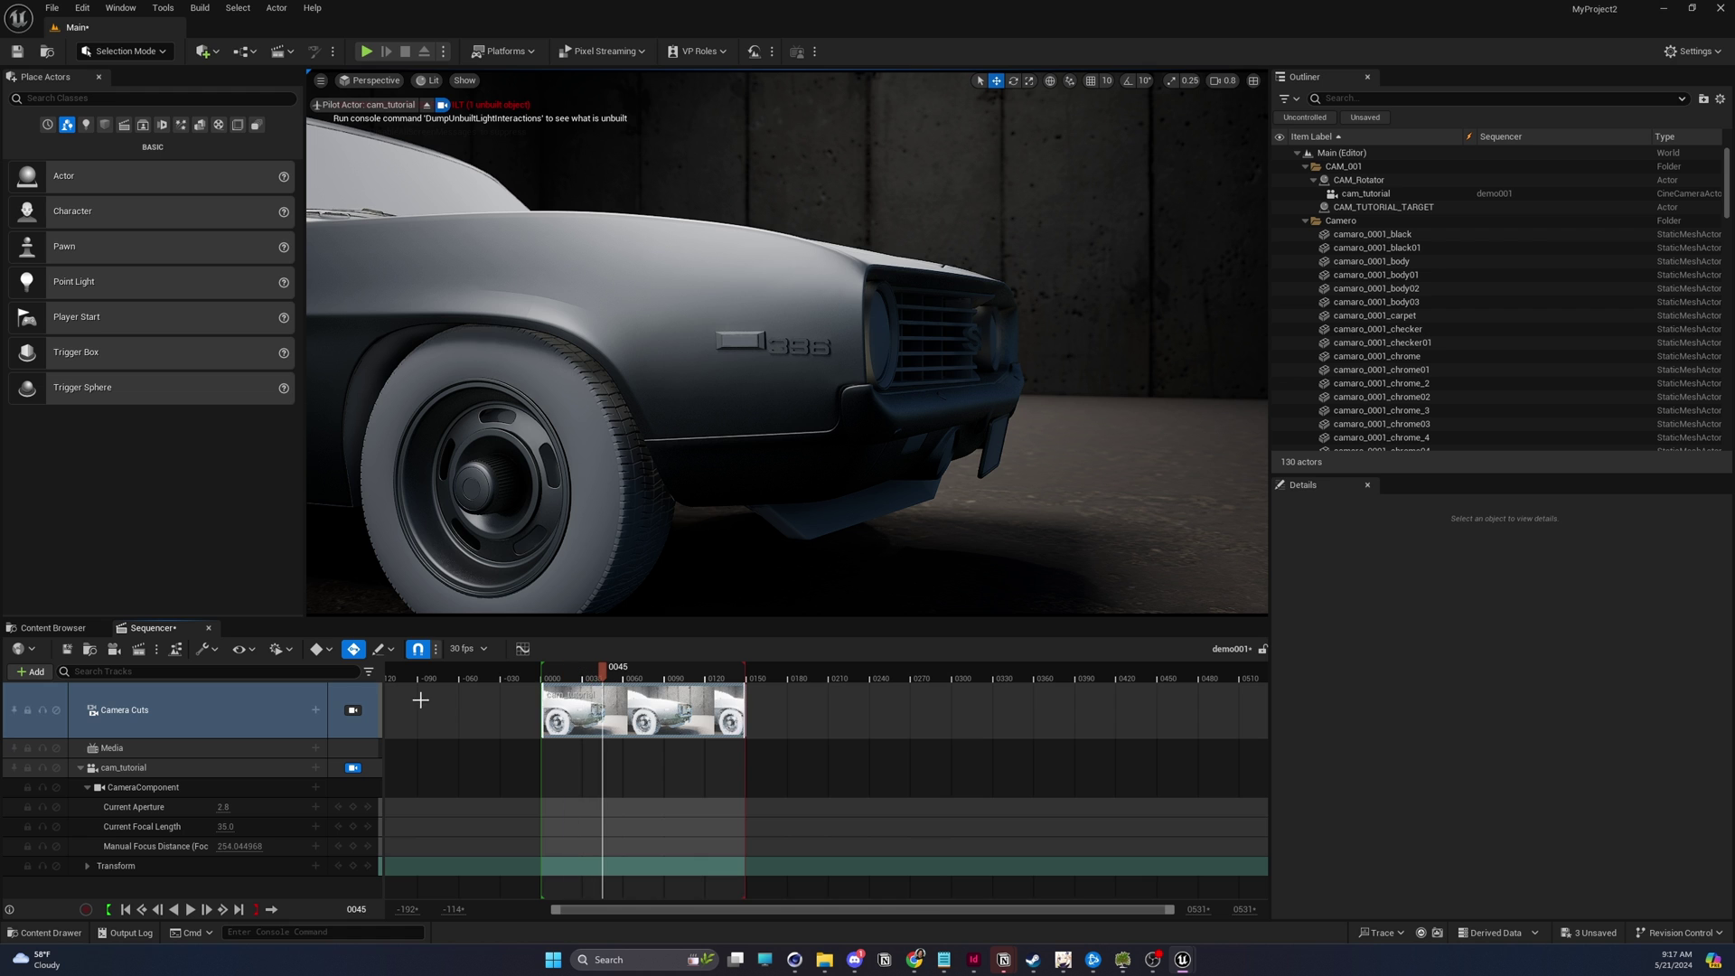
{"action": "left_click", "coordinate": [1346, 181]}
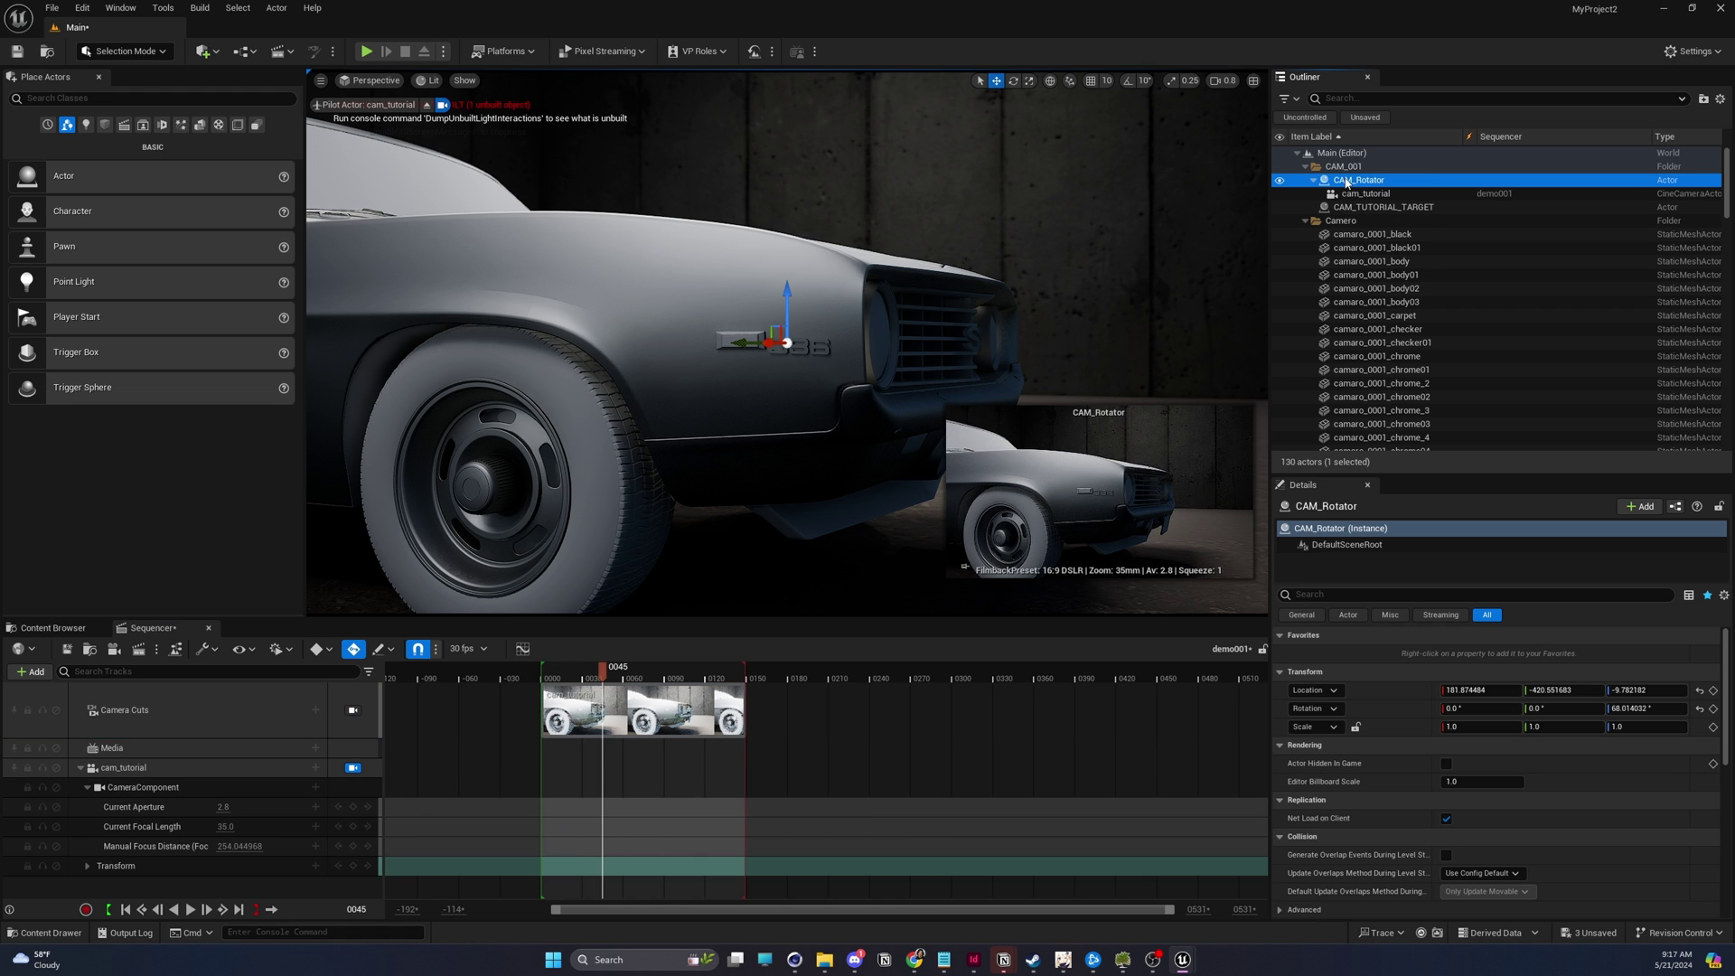
{"action": "left_click_drag", "start_coordinate": [1364, 188], "coordinate": [936, 406]}
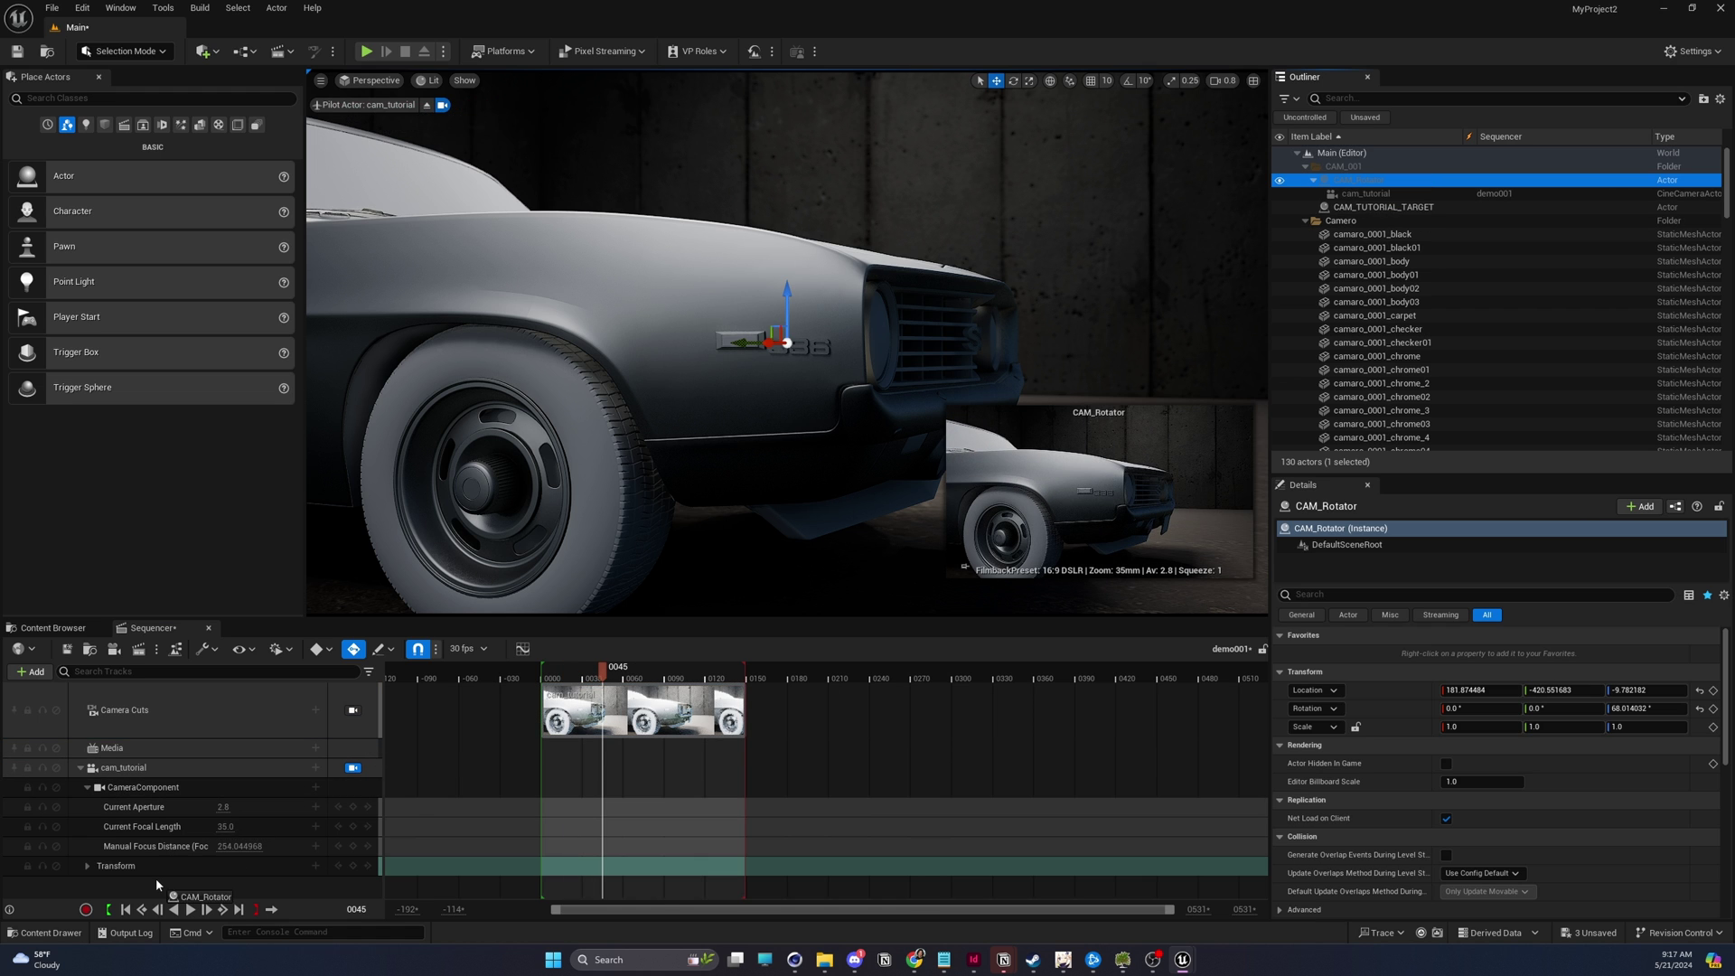
{"action": "left_click_drag", "start_coordinate": [158, 884], "coordinate": [156, 880]}
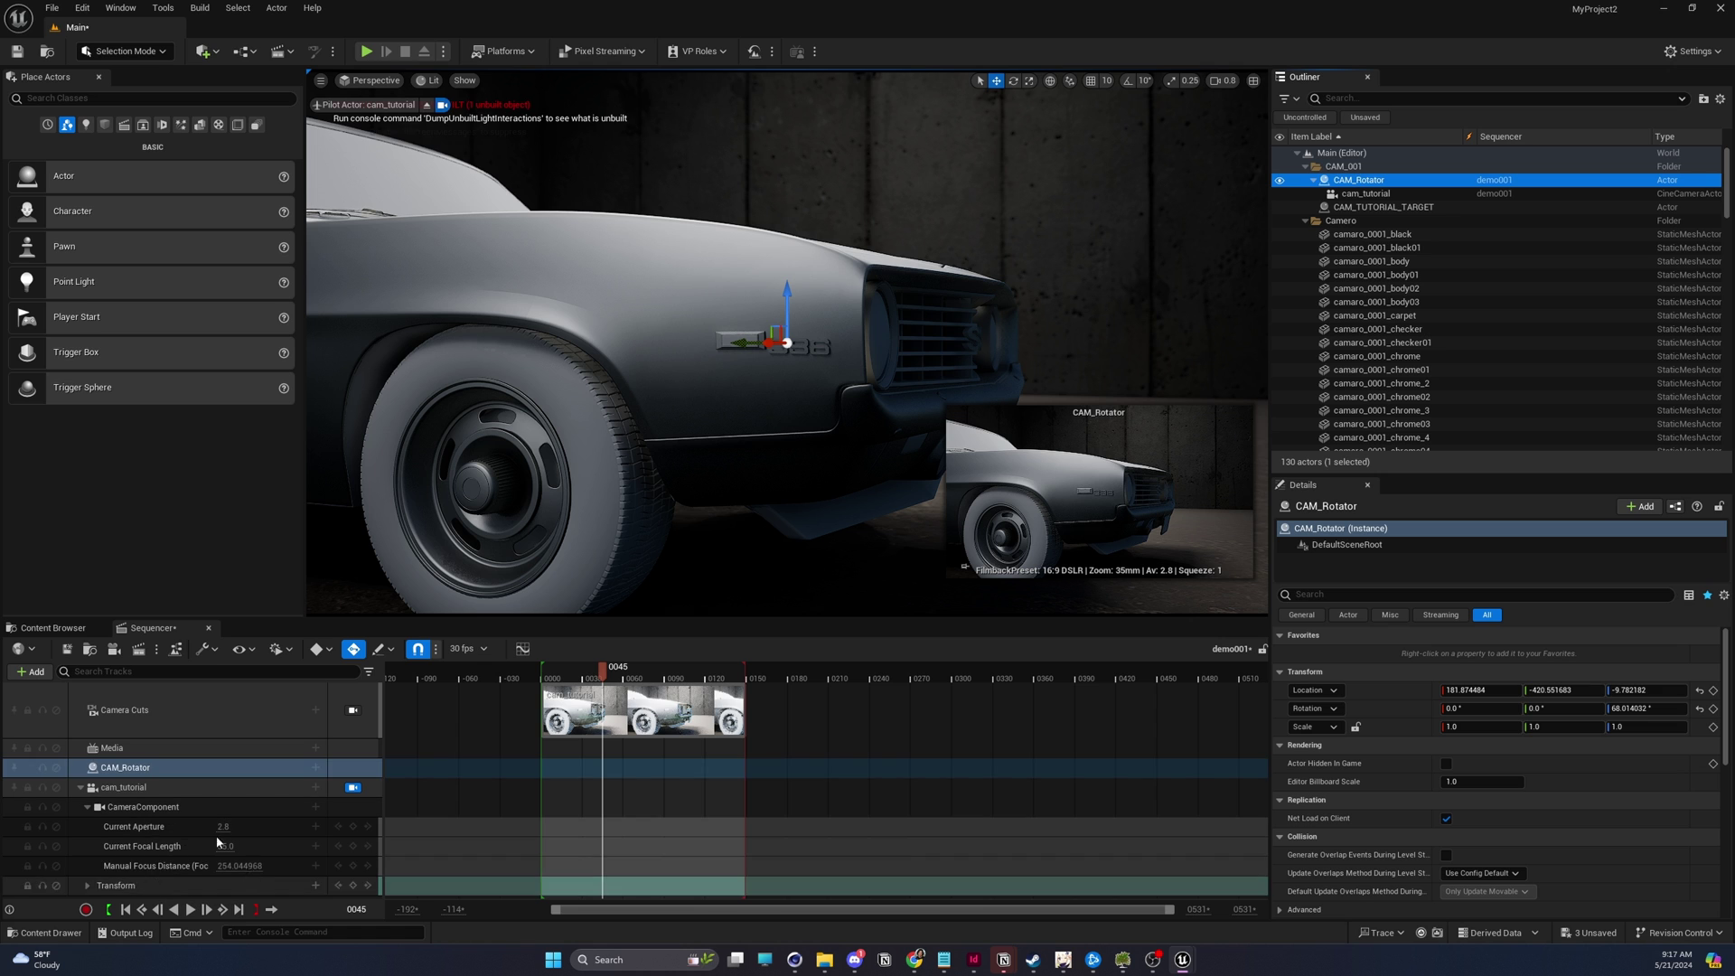
{"action": "left_click", "coordinate": [315, 768]}
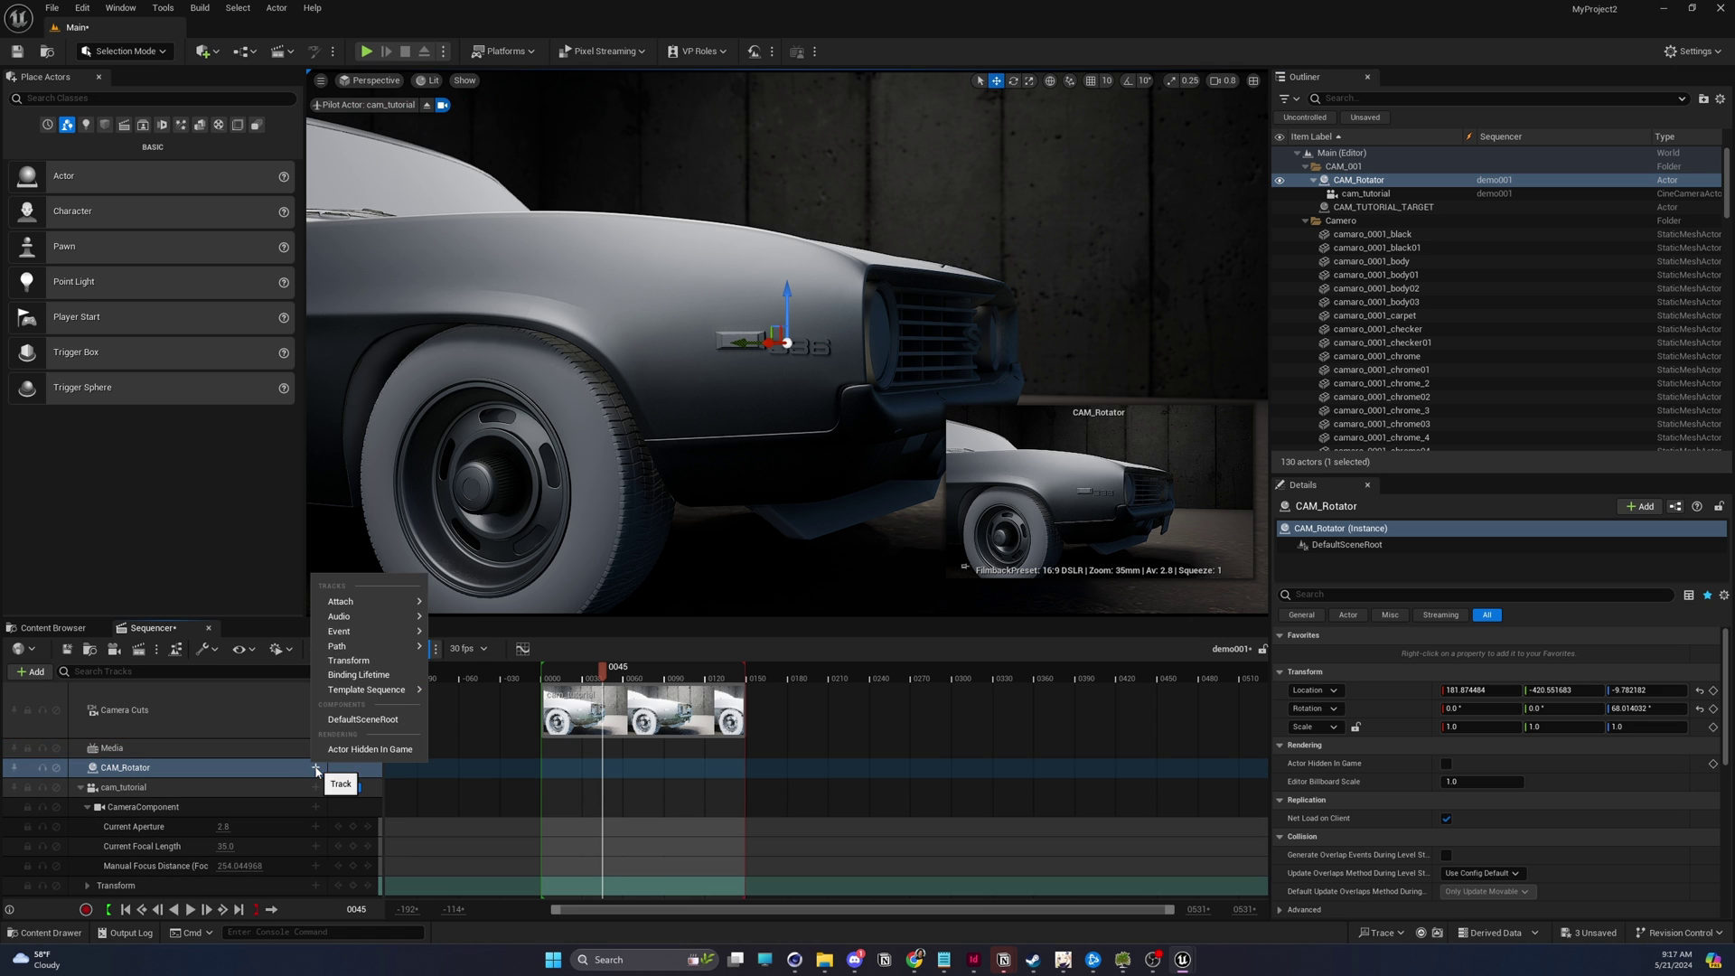
{"action": "left_click", "coordinate": [348, 661]}
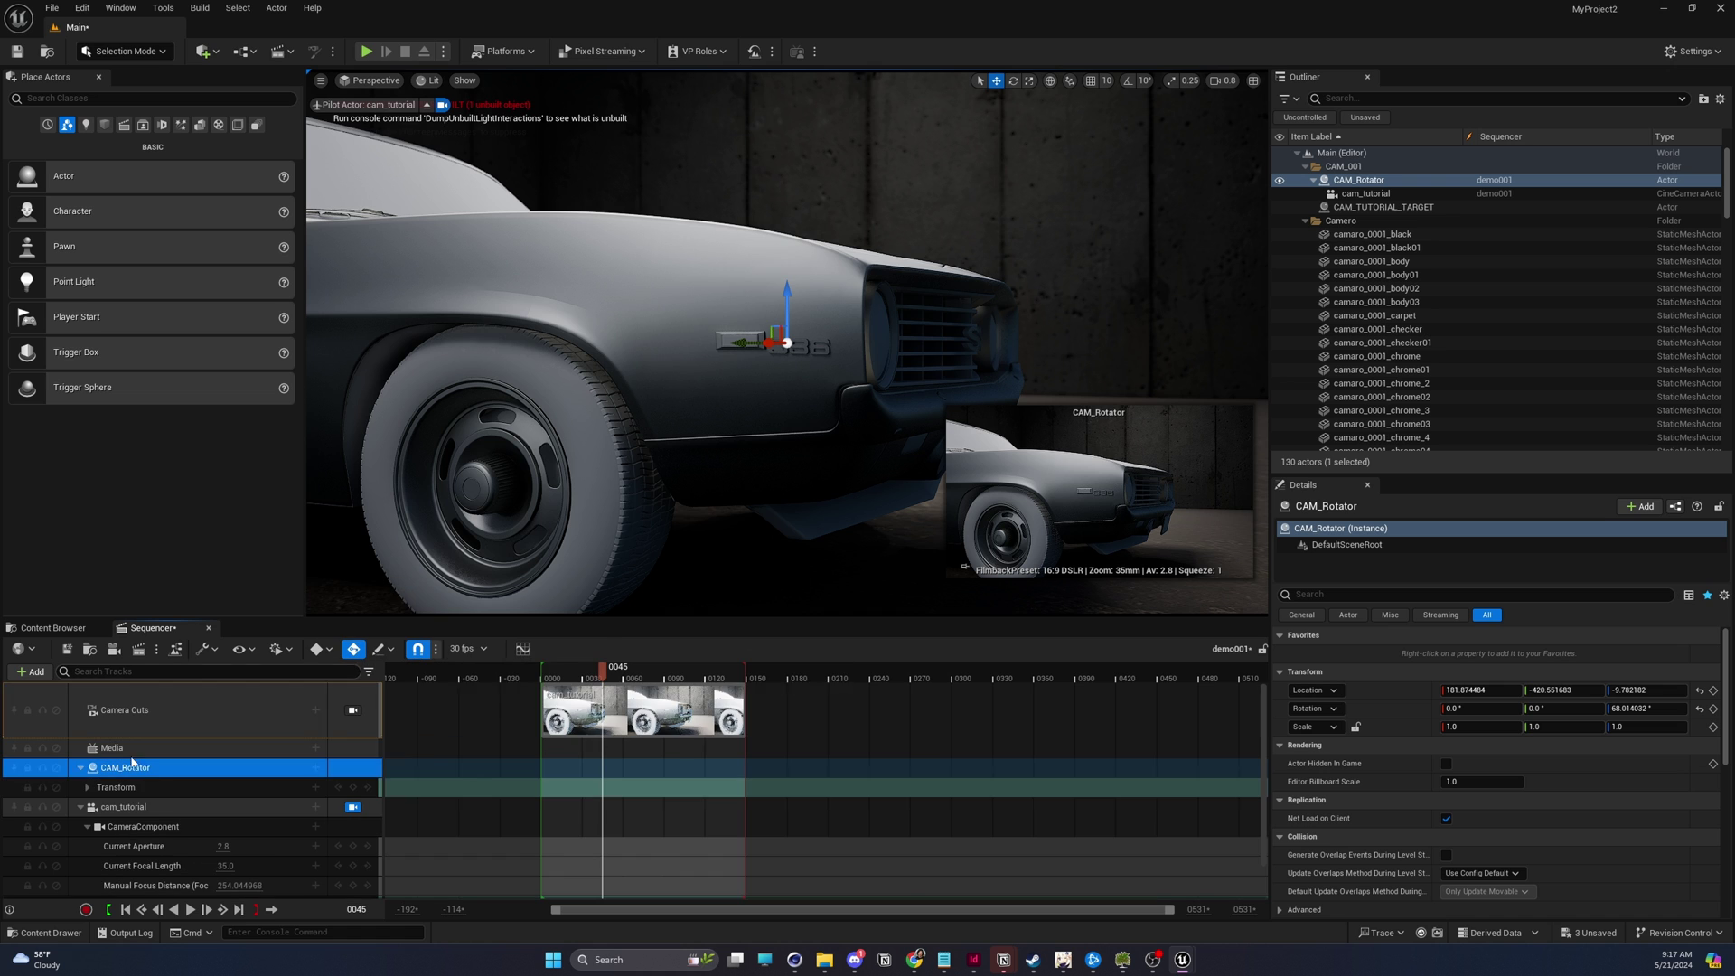
Key CAM_Rotator's transform at frame 0000, and rotate it around Z to about 24° at frame 0149.
{"action": "left_click", "coordinate": [352, 787]}
{"action": "left_click_drag", "start_coordinate": [603, 787], "coordinate": [548, 791]}
{"action": "left_click", "coordinate": [591, 676]}
{"action": "left_click_drag", "start_coordinate": [617, 678], "coordinate": [745, 678]}
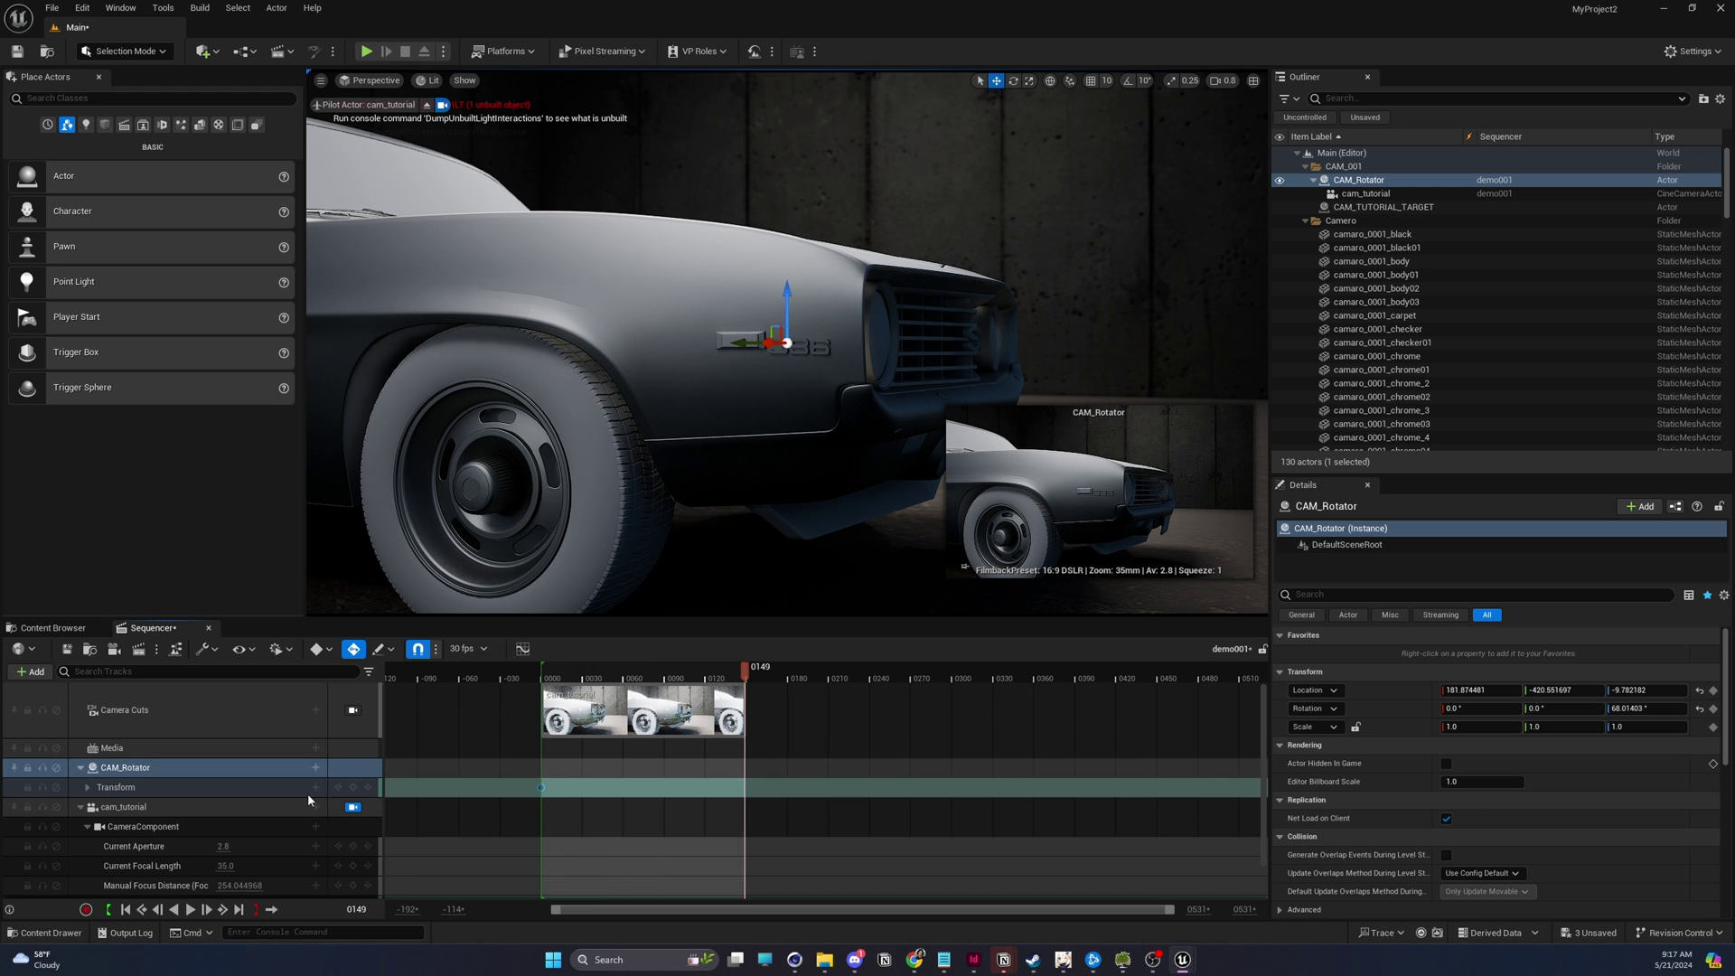
{"action": "key", "text": "e"}
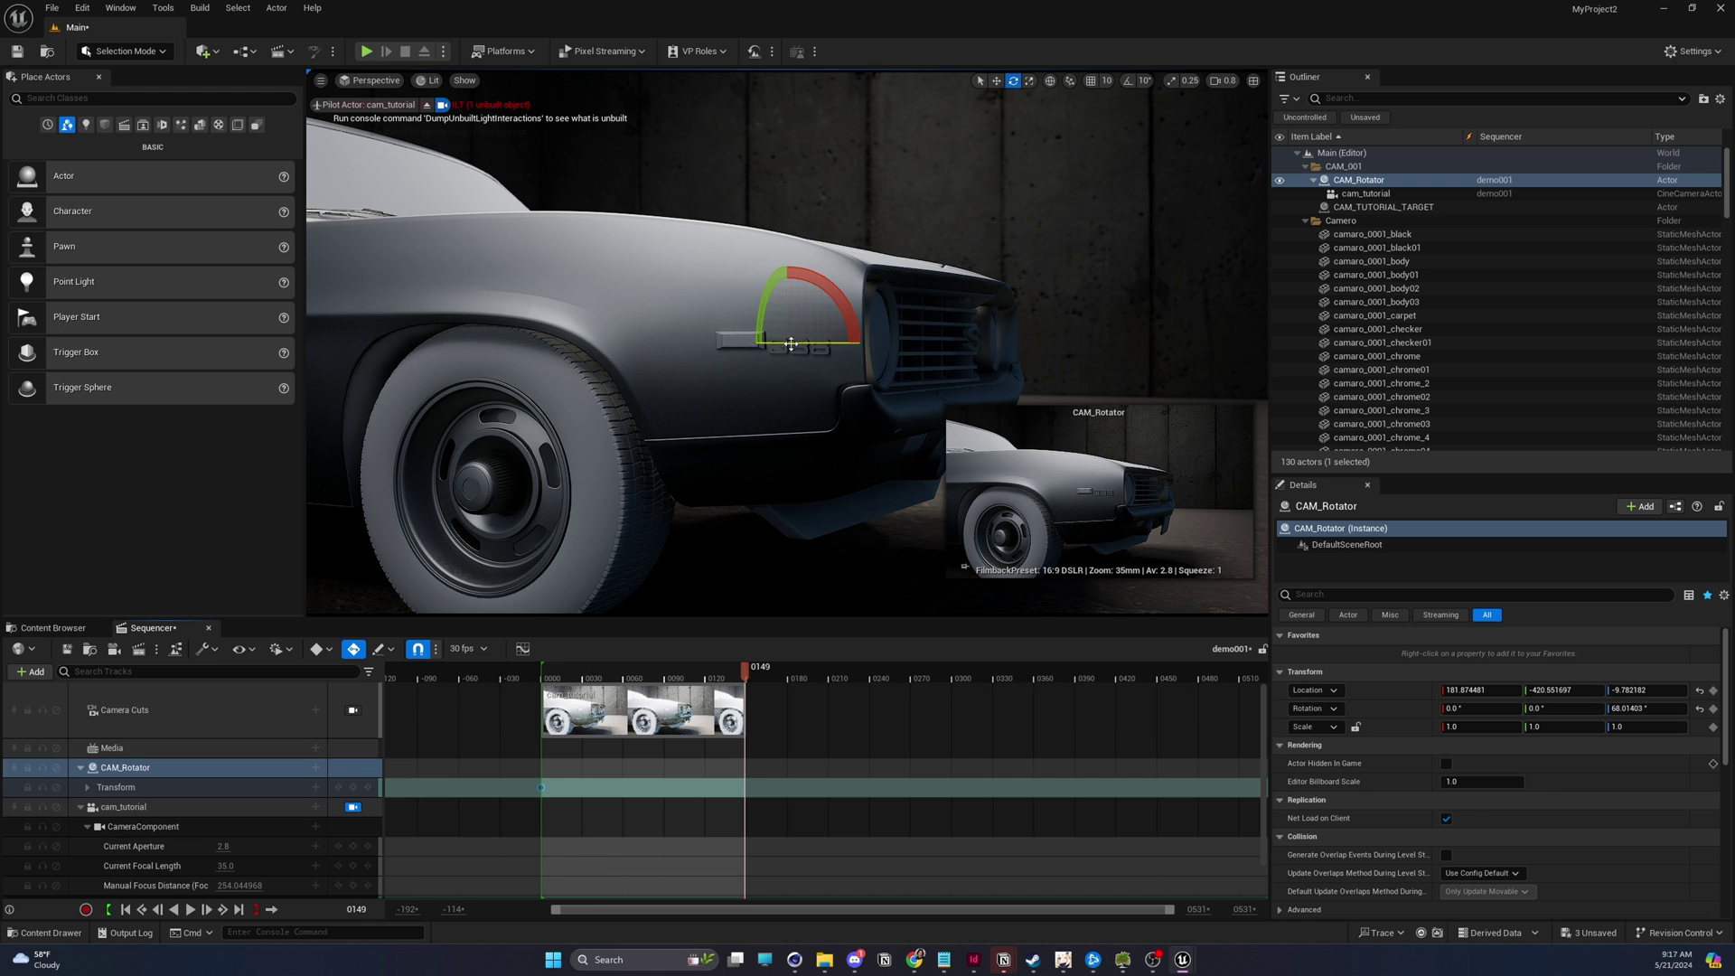
{"action": "left_click_drag", "start_coordinate": [790, 344], "coordinate": [728, 348]}
Set the sequence display rate to 24 fps (film).
{"action": "left_click", "coordinate": [578, 676]}
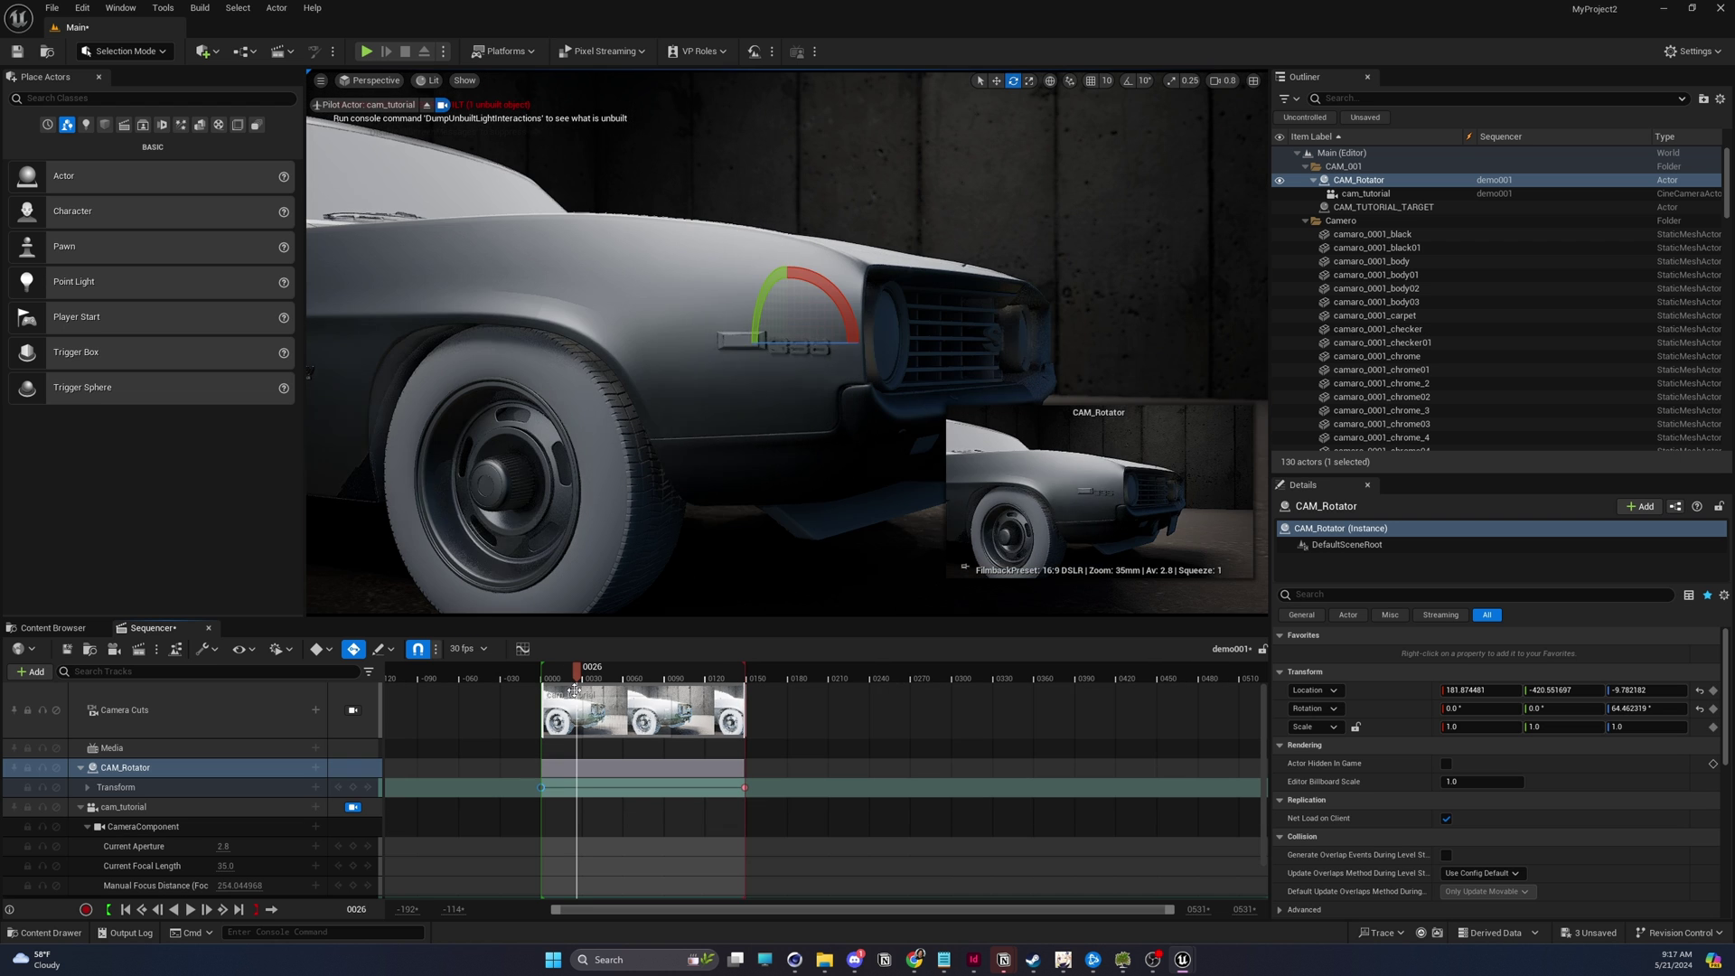
{"action": "left_click", "coordinate": [476, 649]}
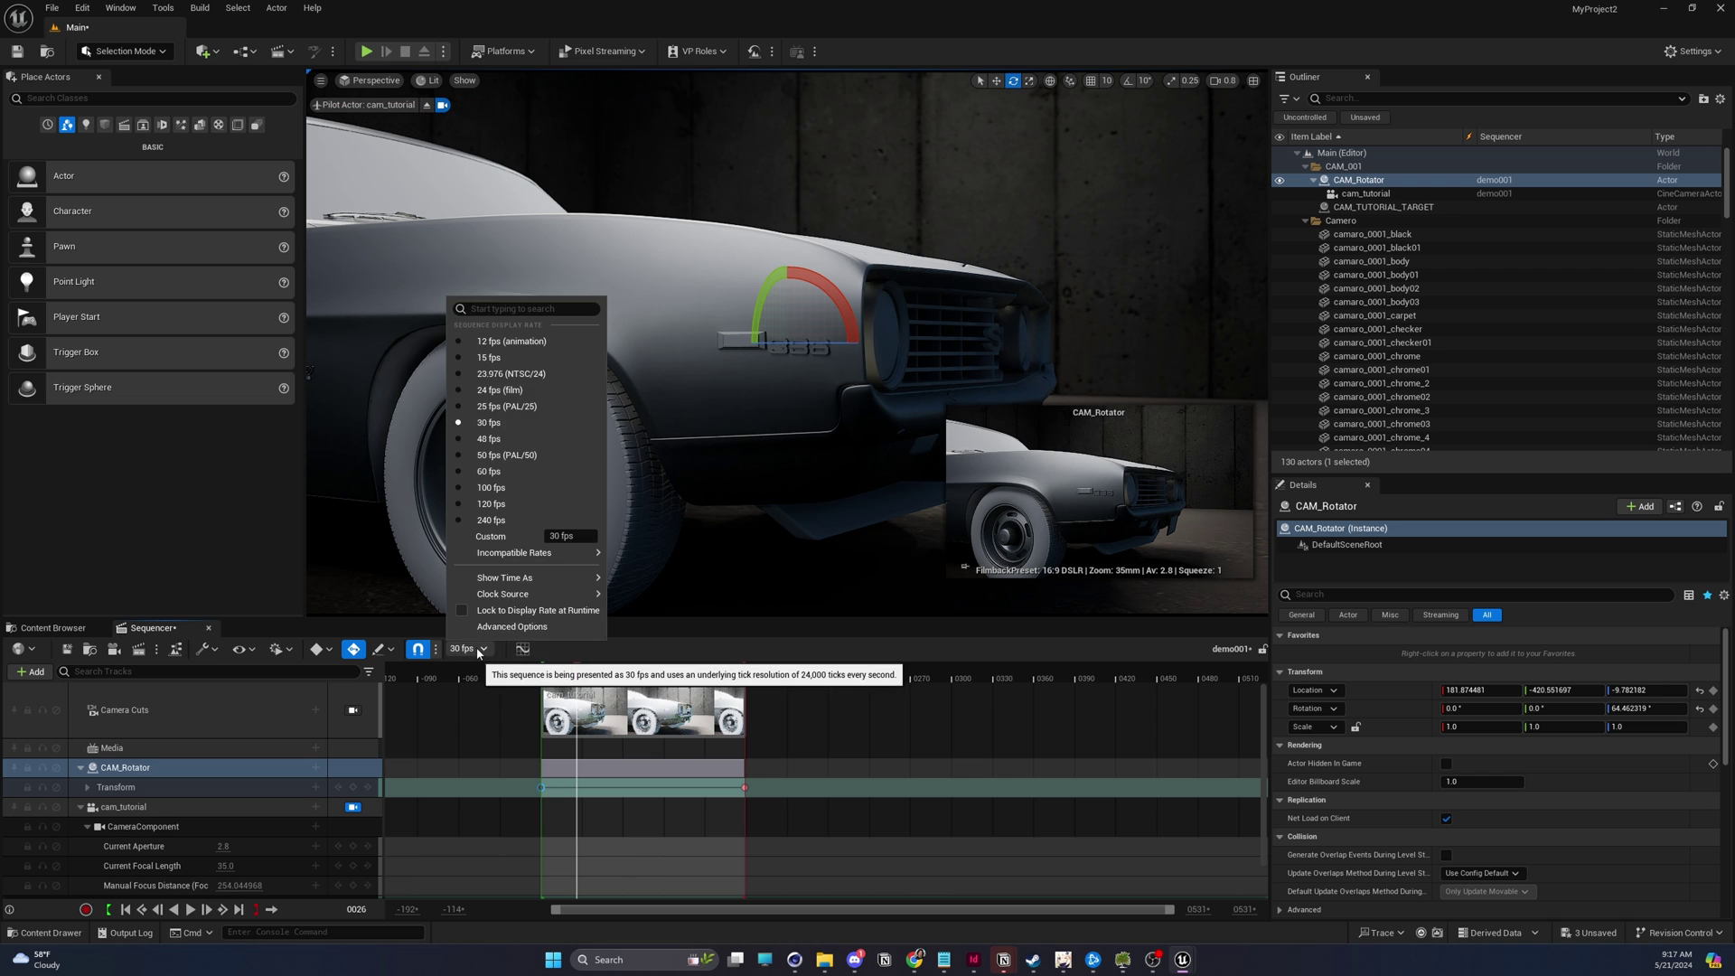
{"action": "left_click", "coordinate": [514, 391]}
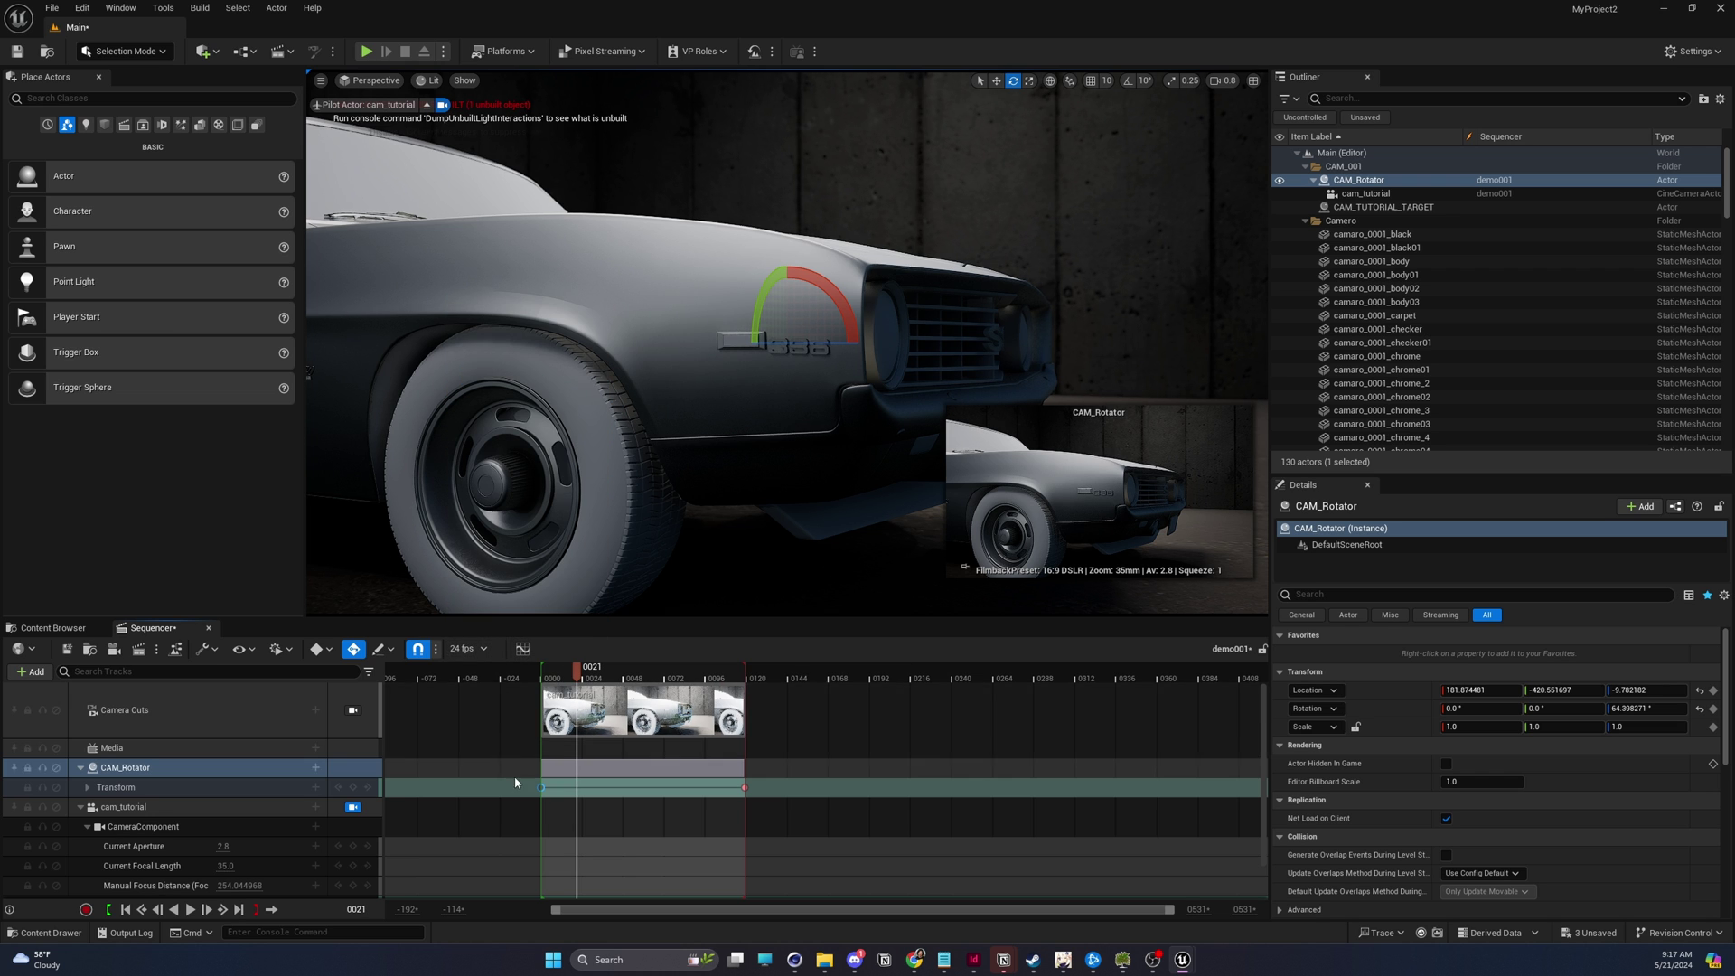
Change the interpolation of all CAM_Rotator transform keys to linear in the curve editor, and close it.
{"action": "left_click", "coordinate": [522, 649]}
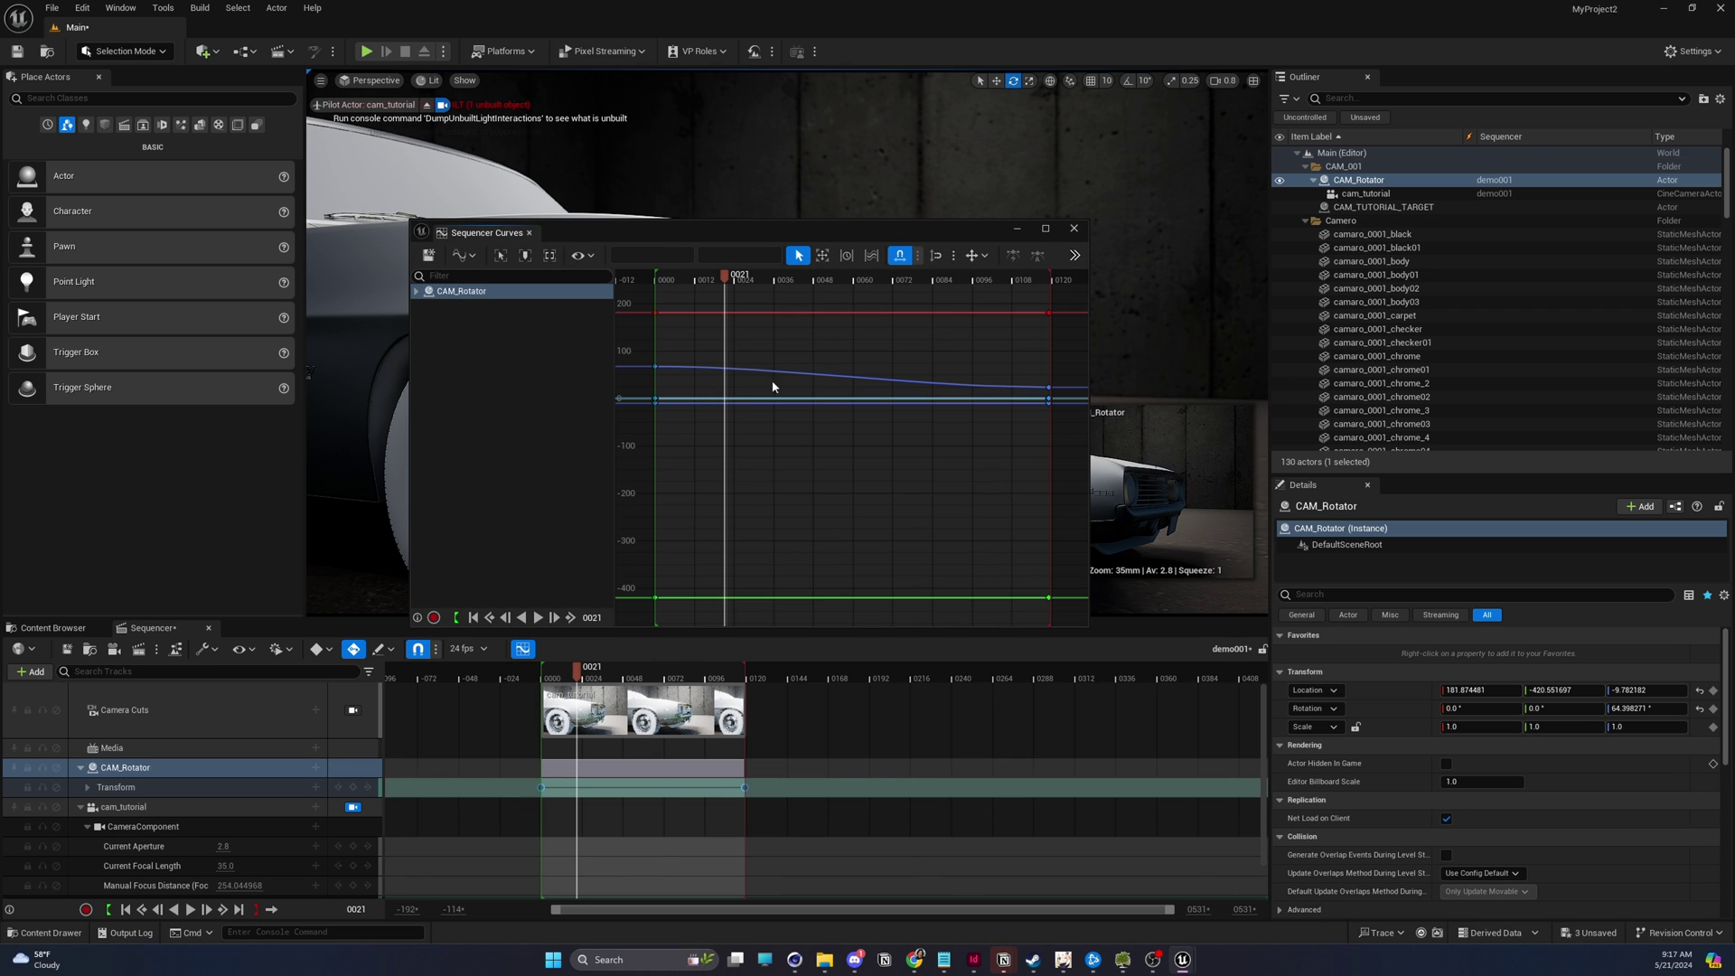
{"action": "left_click", "coordinate": [656, 365]}
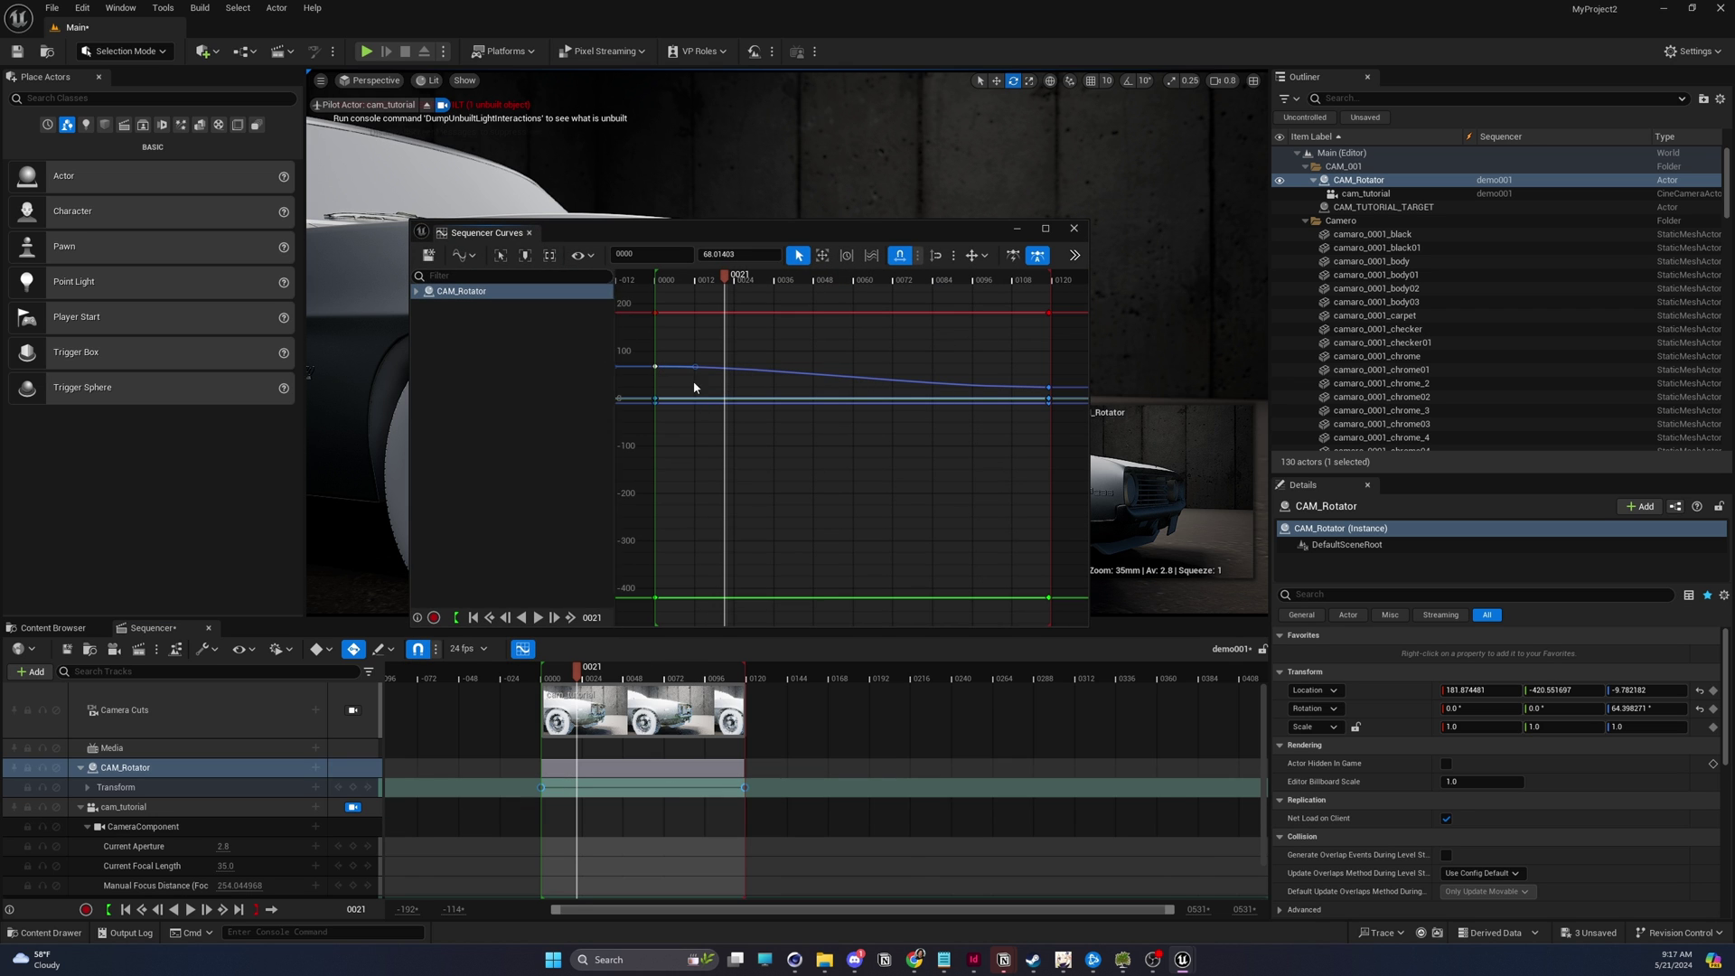
{"action": "left_click_drag", "start_coordinate": [626, 355], "coordinate": [874, 394]}
{"action": "left_click_drag", "start_coordinate": [1065, 437], "coordinate": [1064, 437]}
{"action": "left_click_drag", "start_coordinate": [889, 242], "coordinate": [624, 245]}
{"action": "left_click_drag", "start_coordinate": [825, 630], "coordinate": [1247, 810]}
{"action": "left_click_drag", "start_coordinate": [999, 550], "coordinate": [485, 376]}
{"action": "key", "text": "4"}
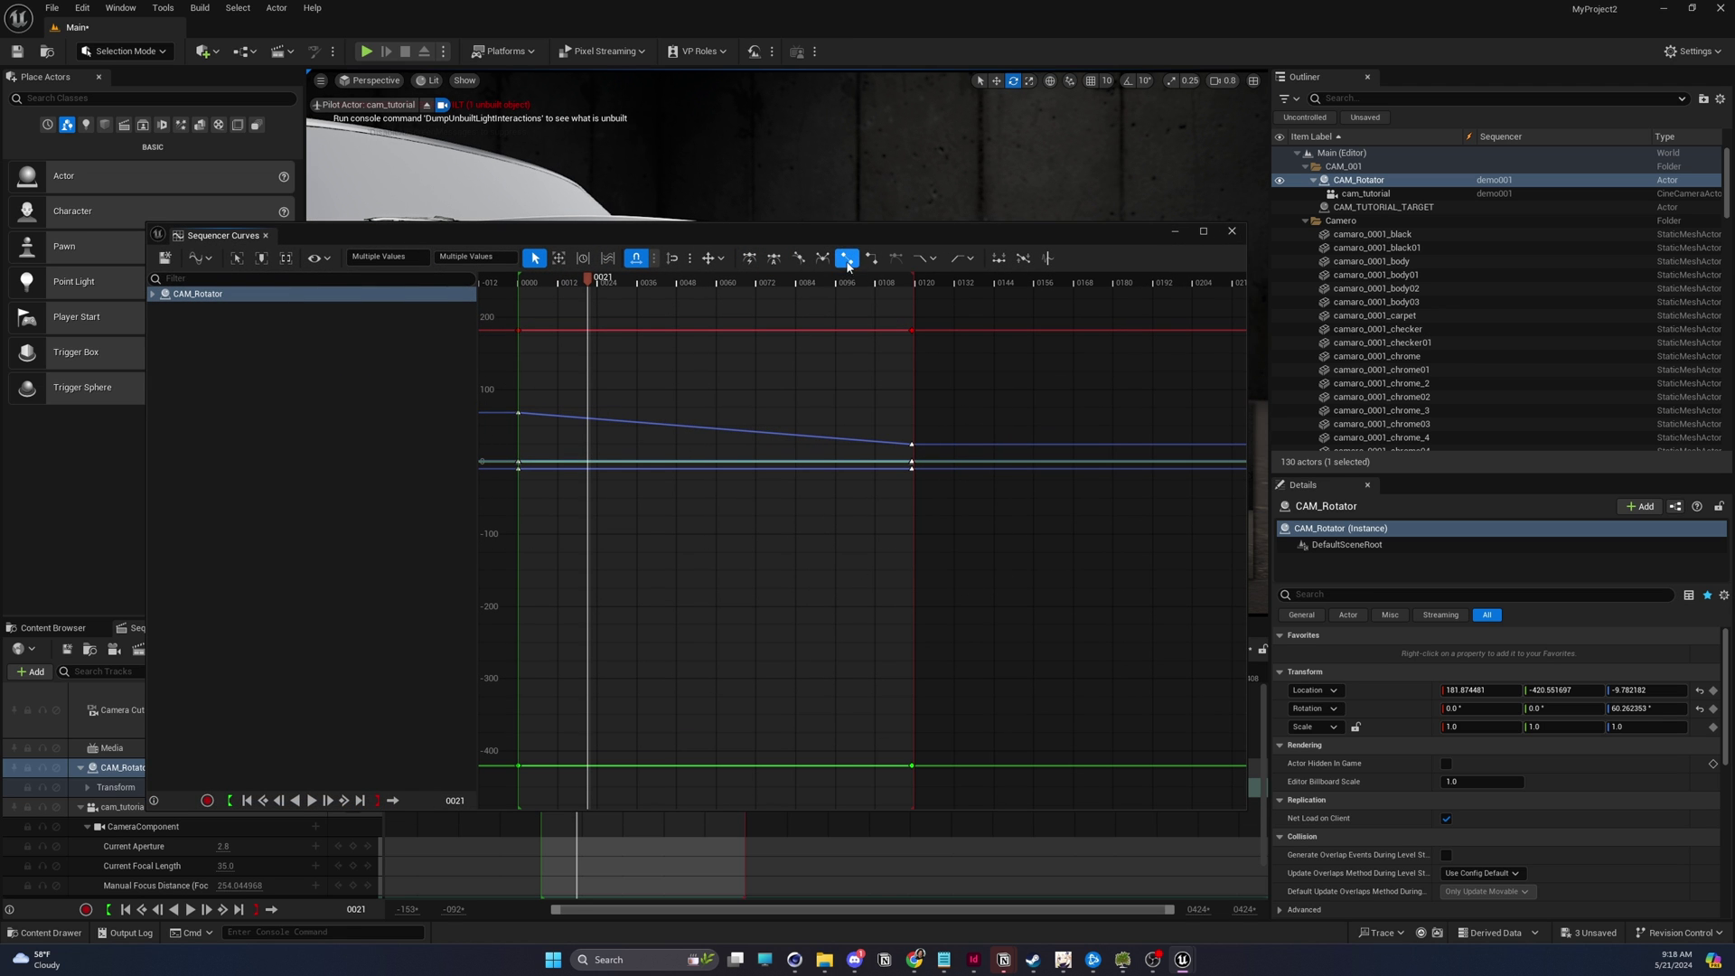
{"action": "left_click", "coordinate": [1231, 231]}
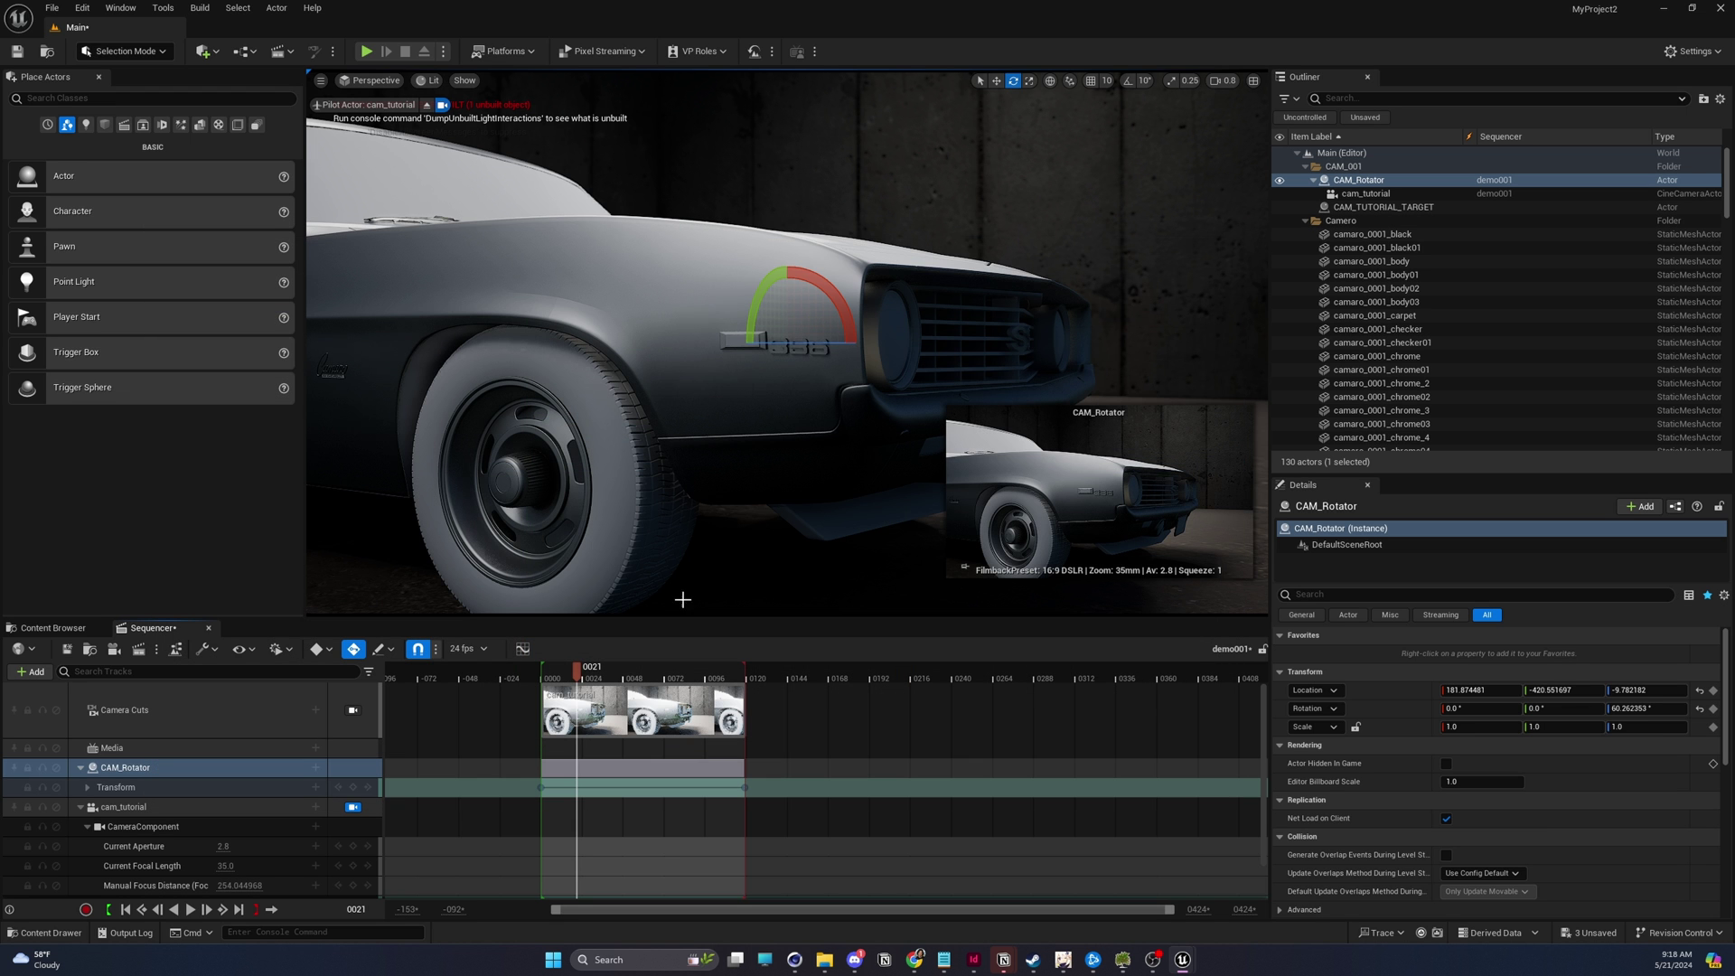
Preview the linear camera orbit and extend the sequence's playback end to about frame 0360.
{"action": "key", "text": "space"}
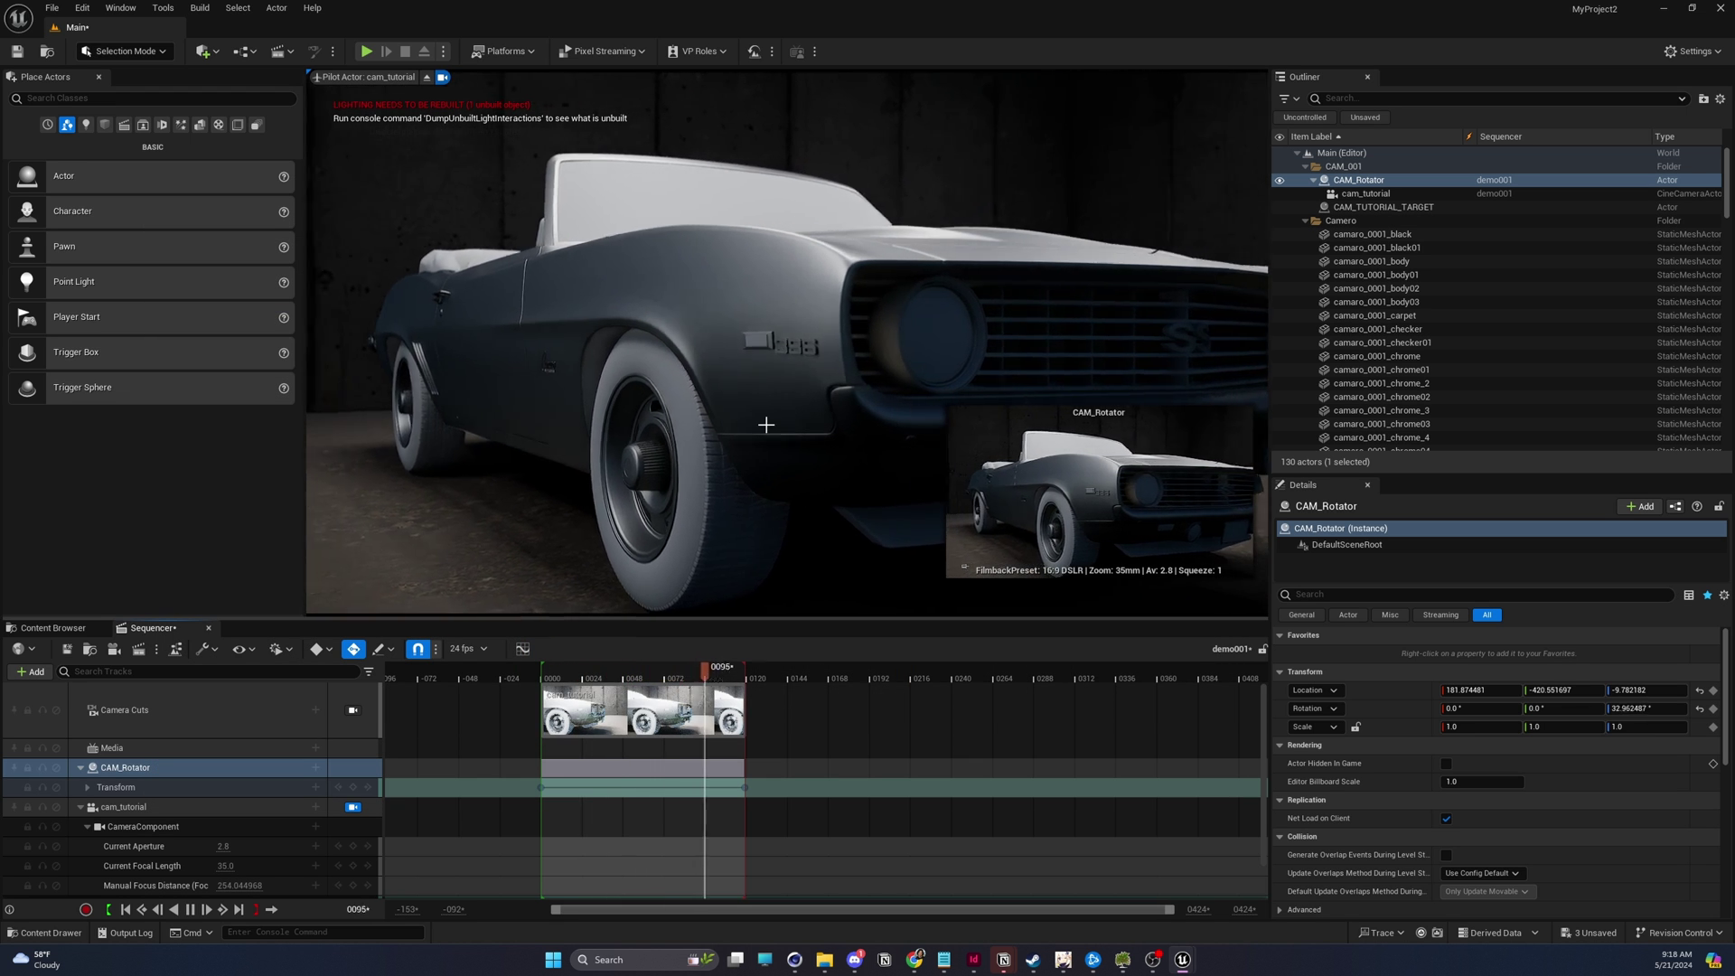
{"action": "left_click", "coordinate": [651, 679]}
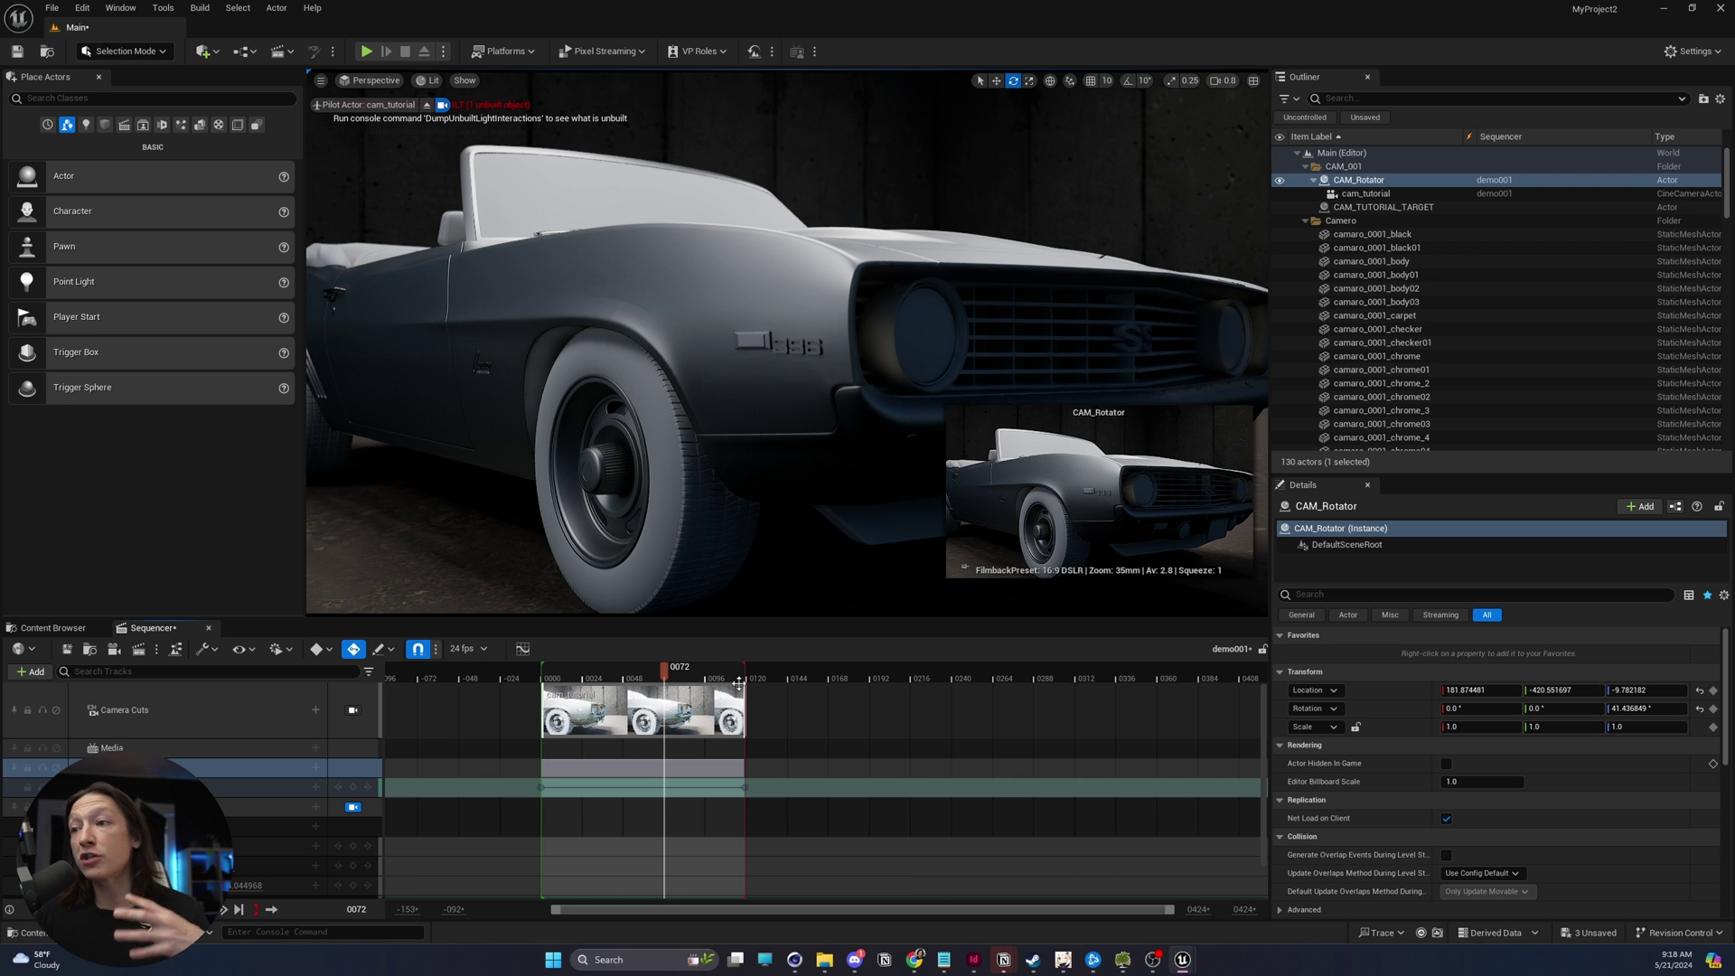
{"action": "left_click_drag", "start_coordinate": [747, 664], "coordinate": [1159, 697]}
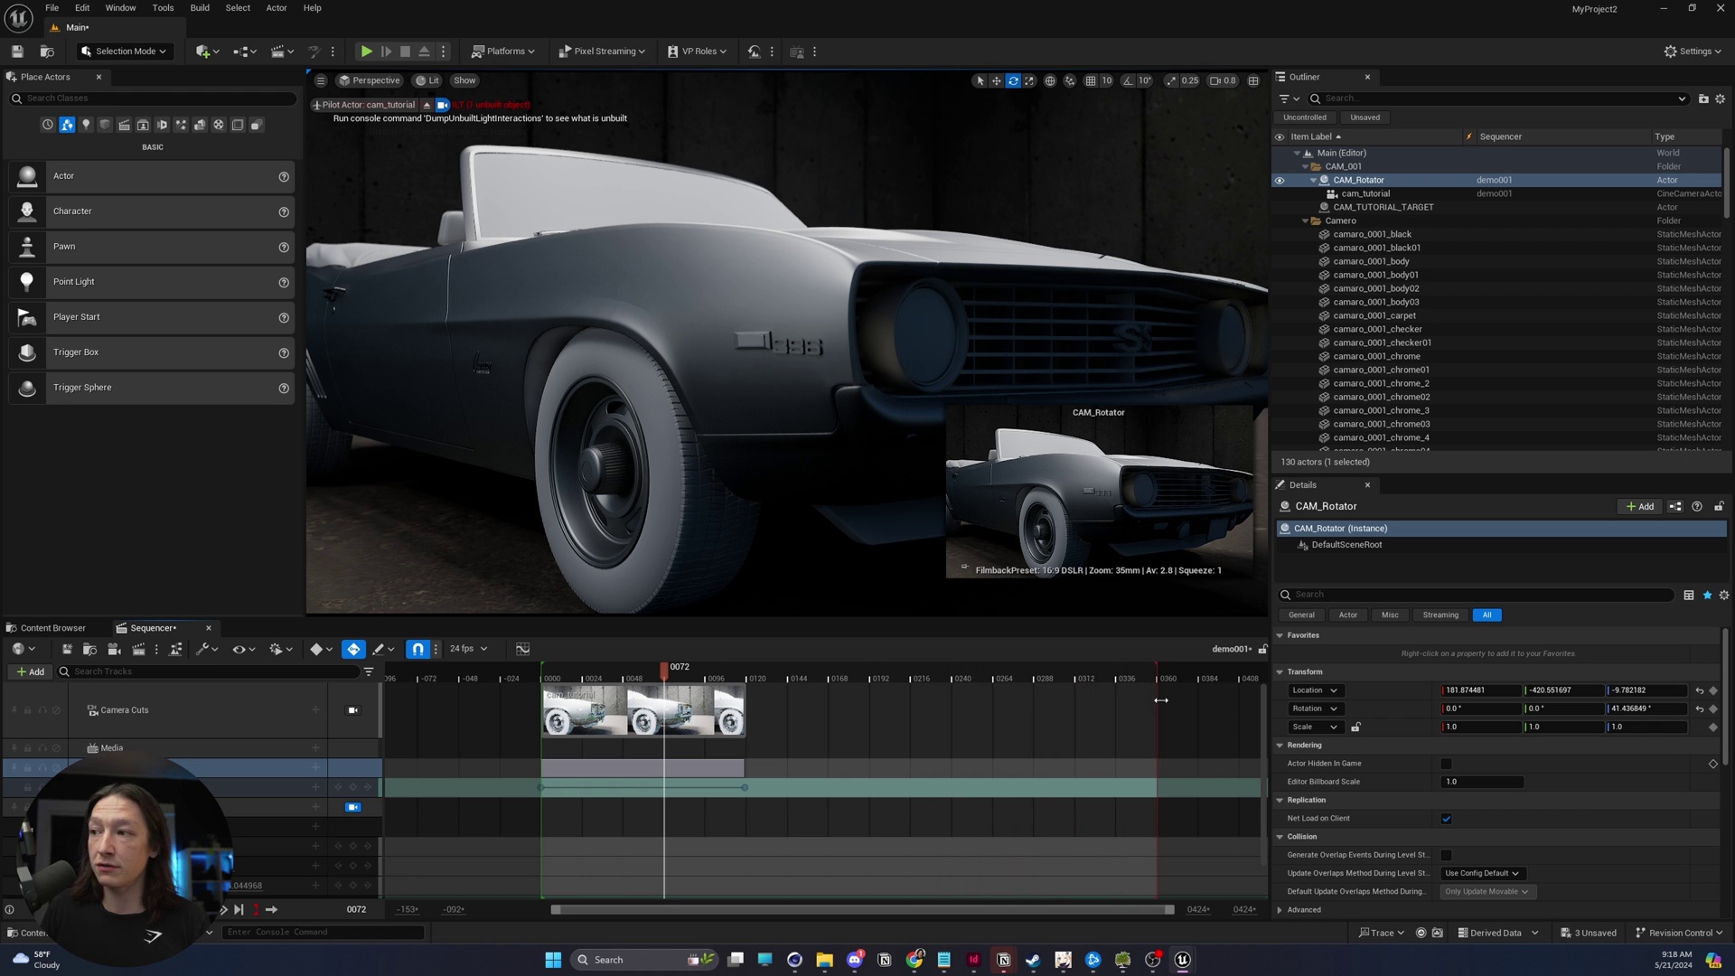
Create a new cine camera in the sequence with the playhead at frame 0120.
{"action": "left_click", "coordinate": [745, 674]}
{"action": "key", "text": "Right"}
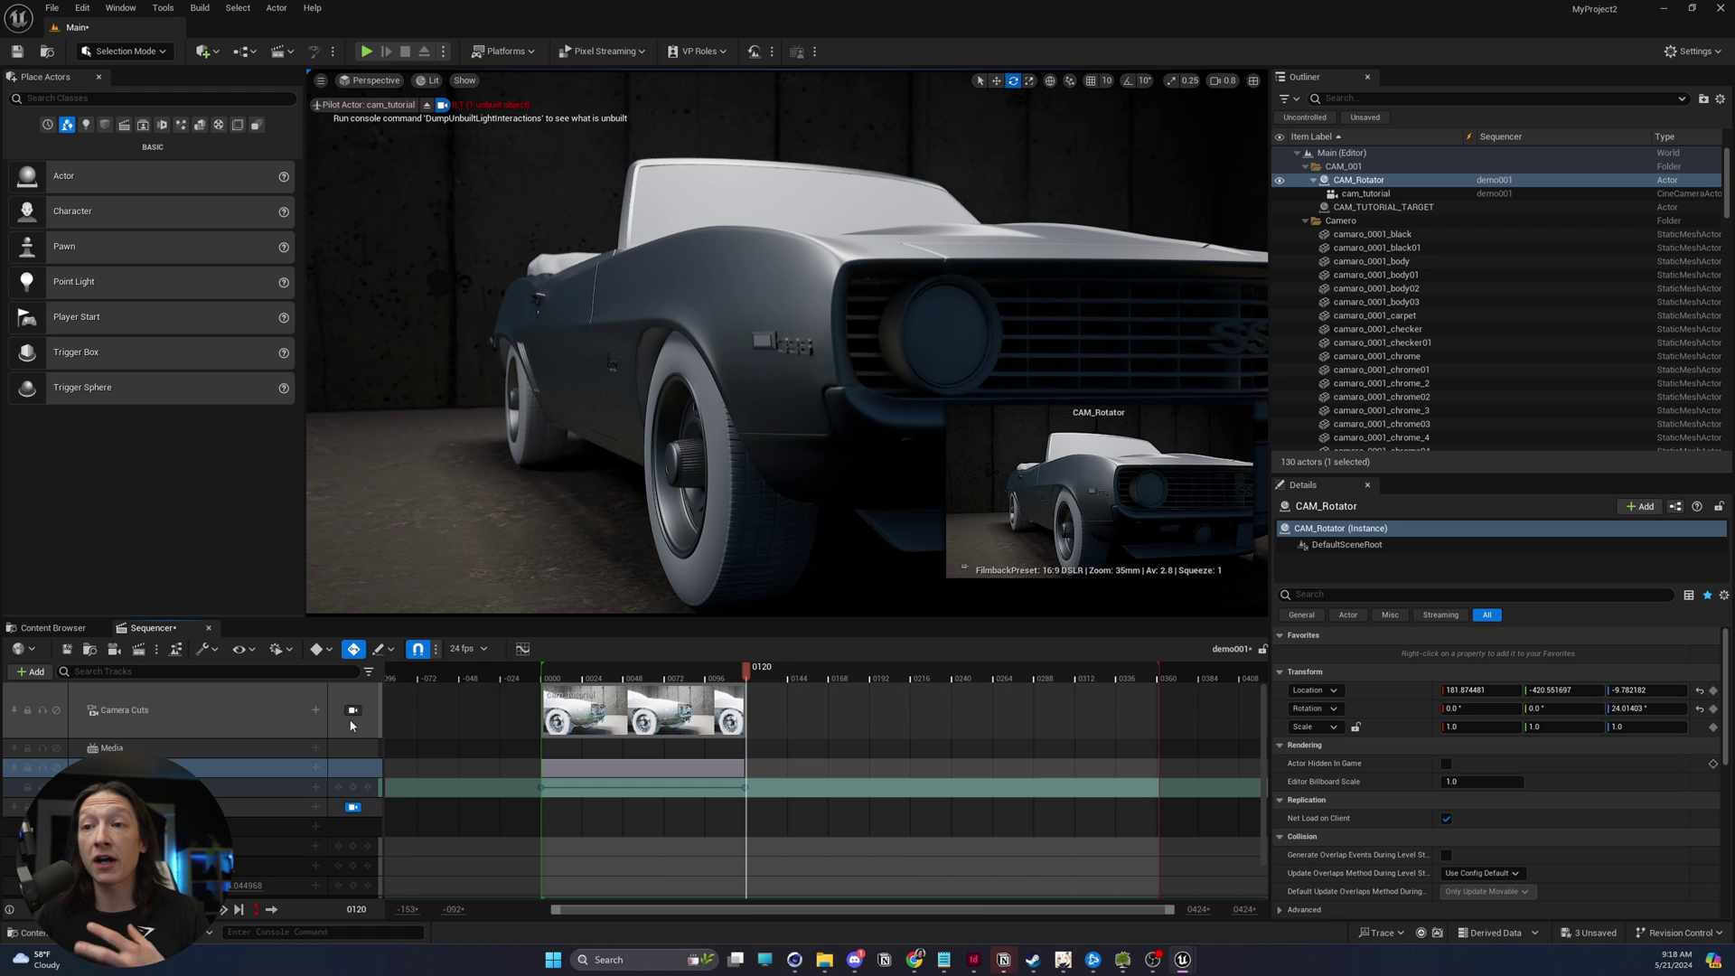
{"action": "left_click", "coordinate": [314, 712]}
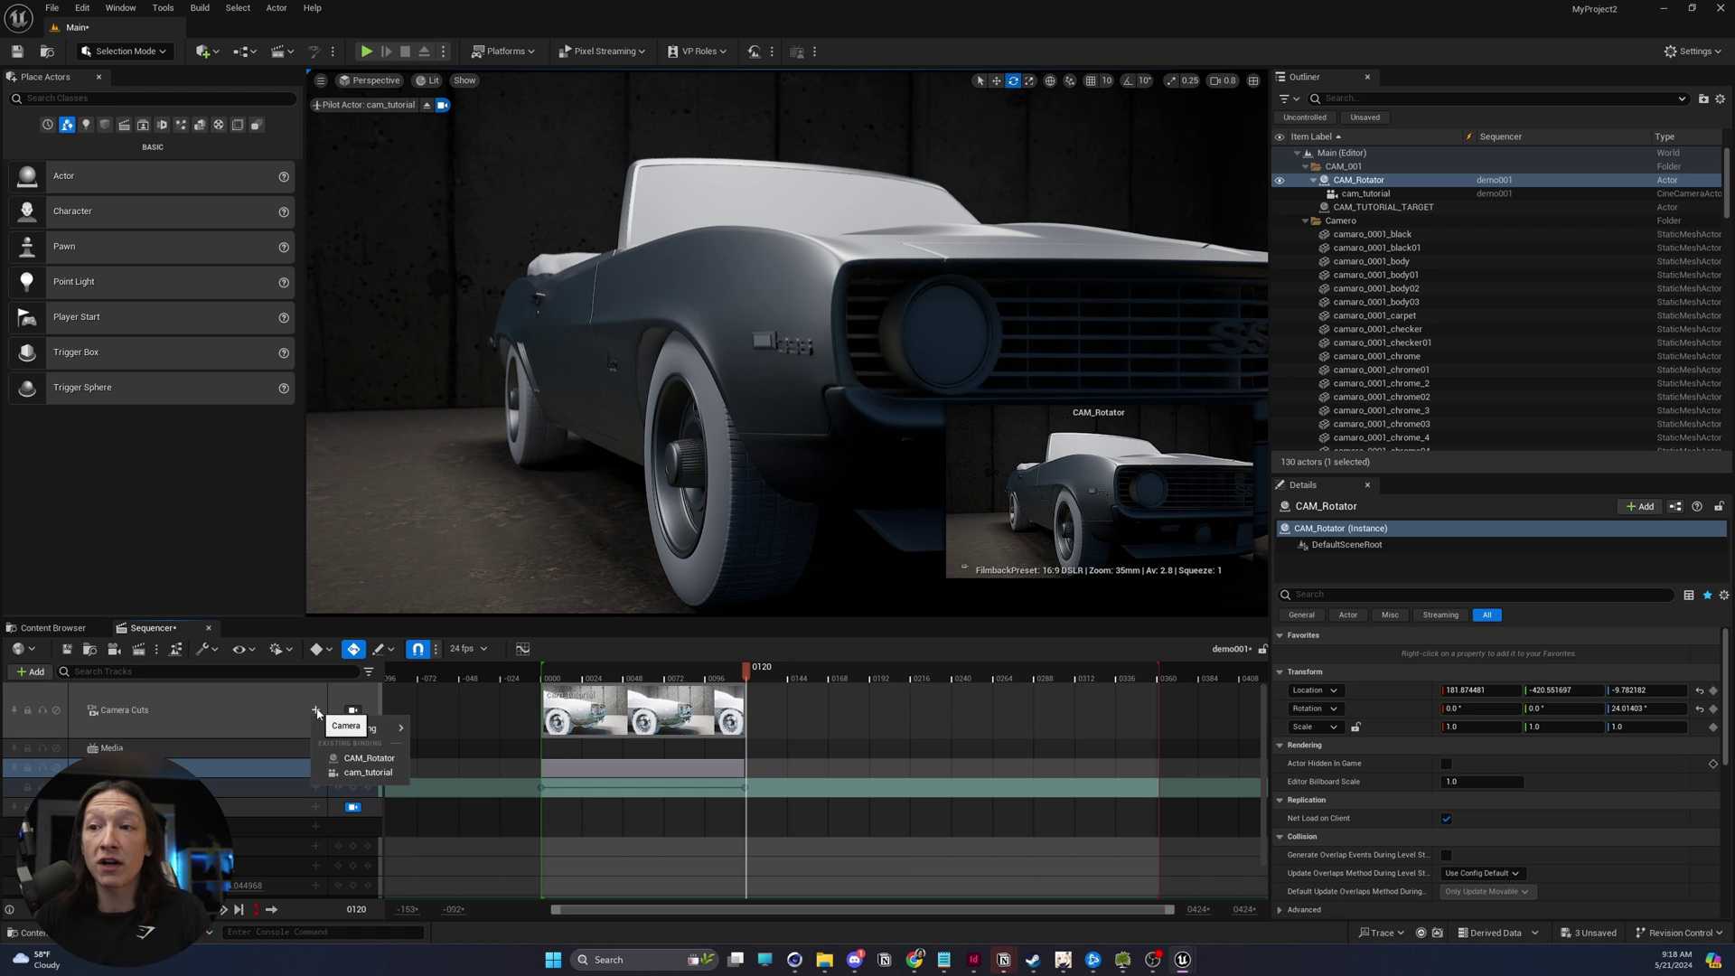
{"action": "left_click", "coordinate": [182, 709]}
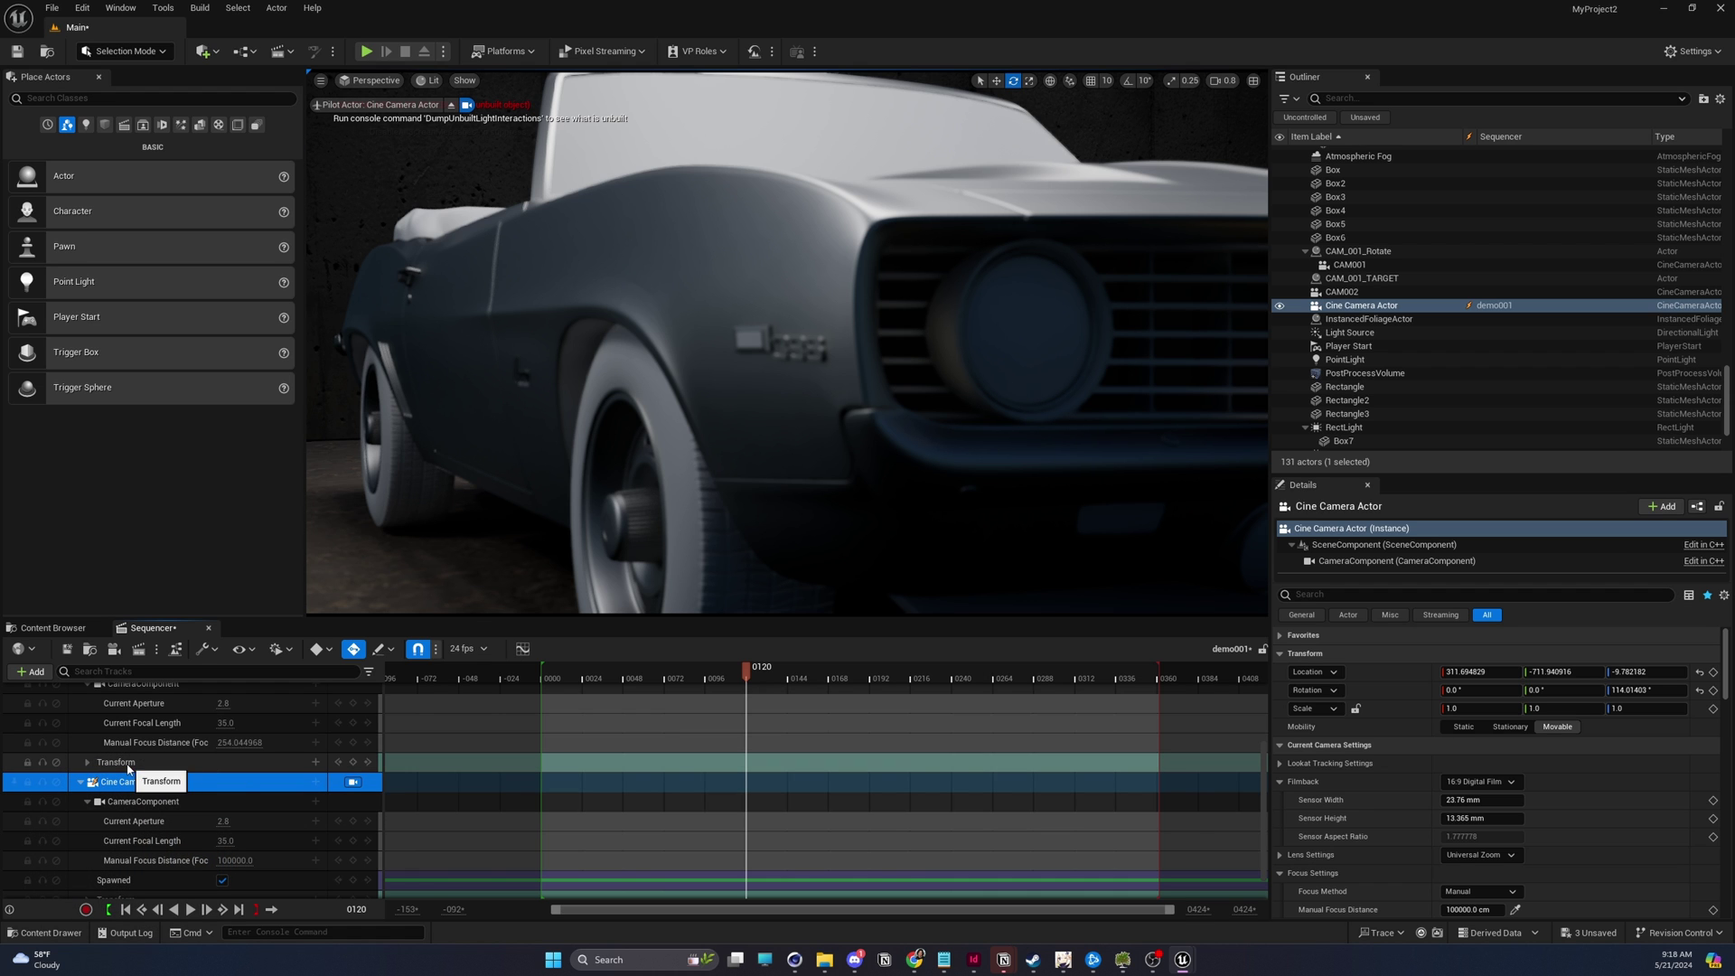
Rename the new Cine Camera Actor track as CAM-TUT-002.
{"action": "scroll", "coordinate": [241, 782], "scroll_direction": "up", "scroll_amount": 3}
{"action": "scroll", "coordinate": [131, 810], "scroll_direction": "down", "scroll_amount": 2}
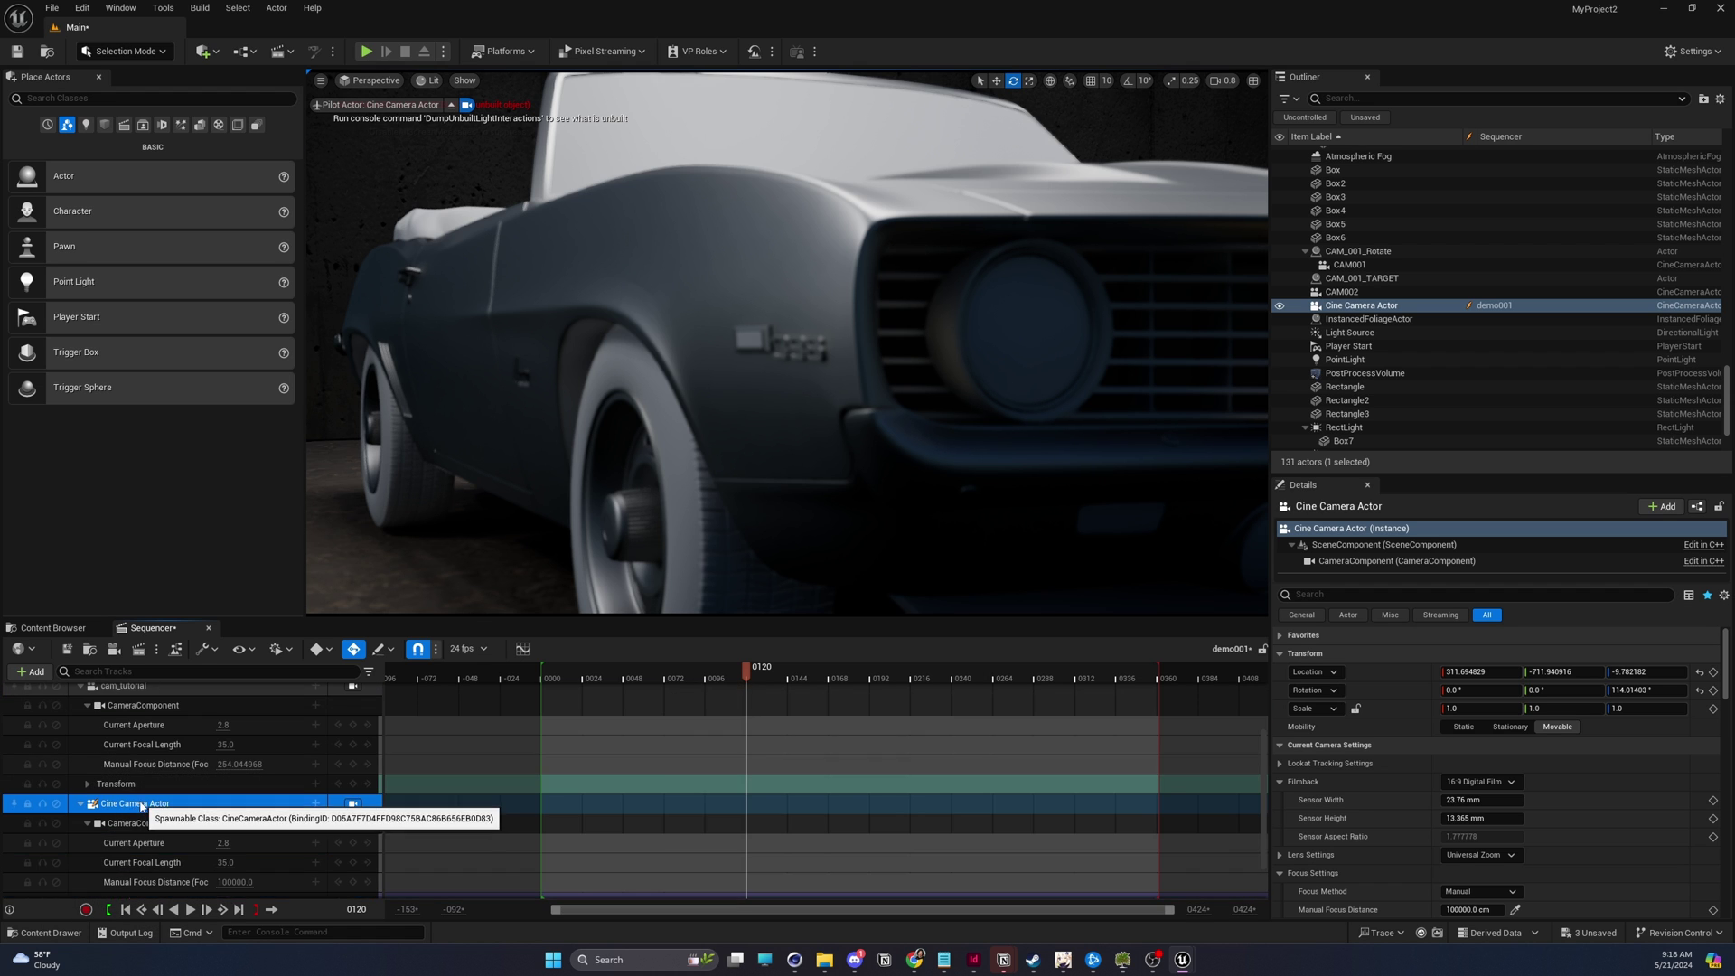
{"action": "double_click", "coordinate": [141, 804]}
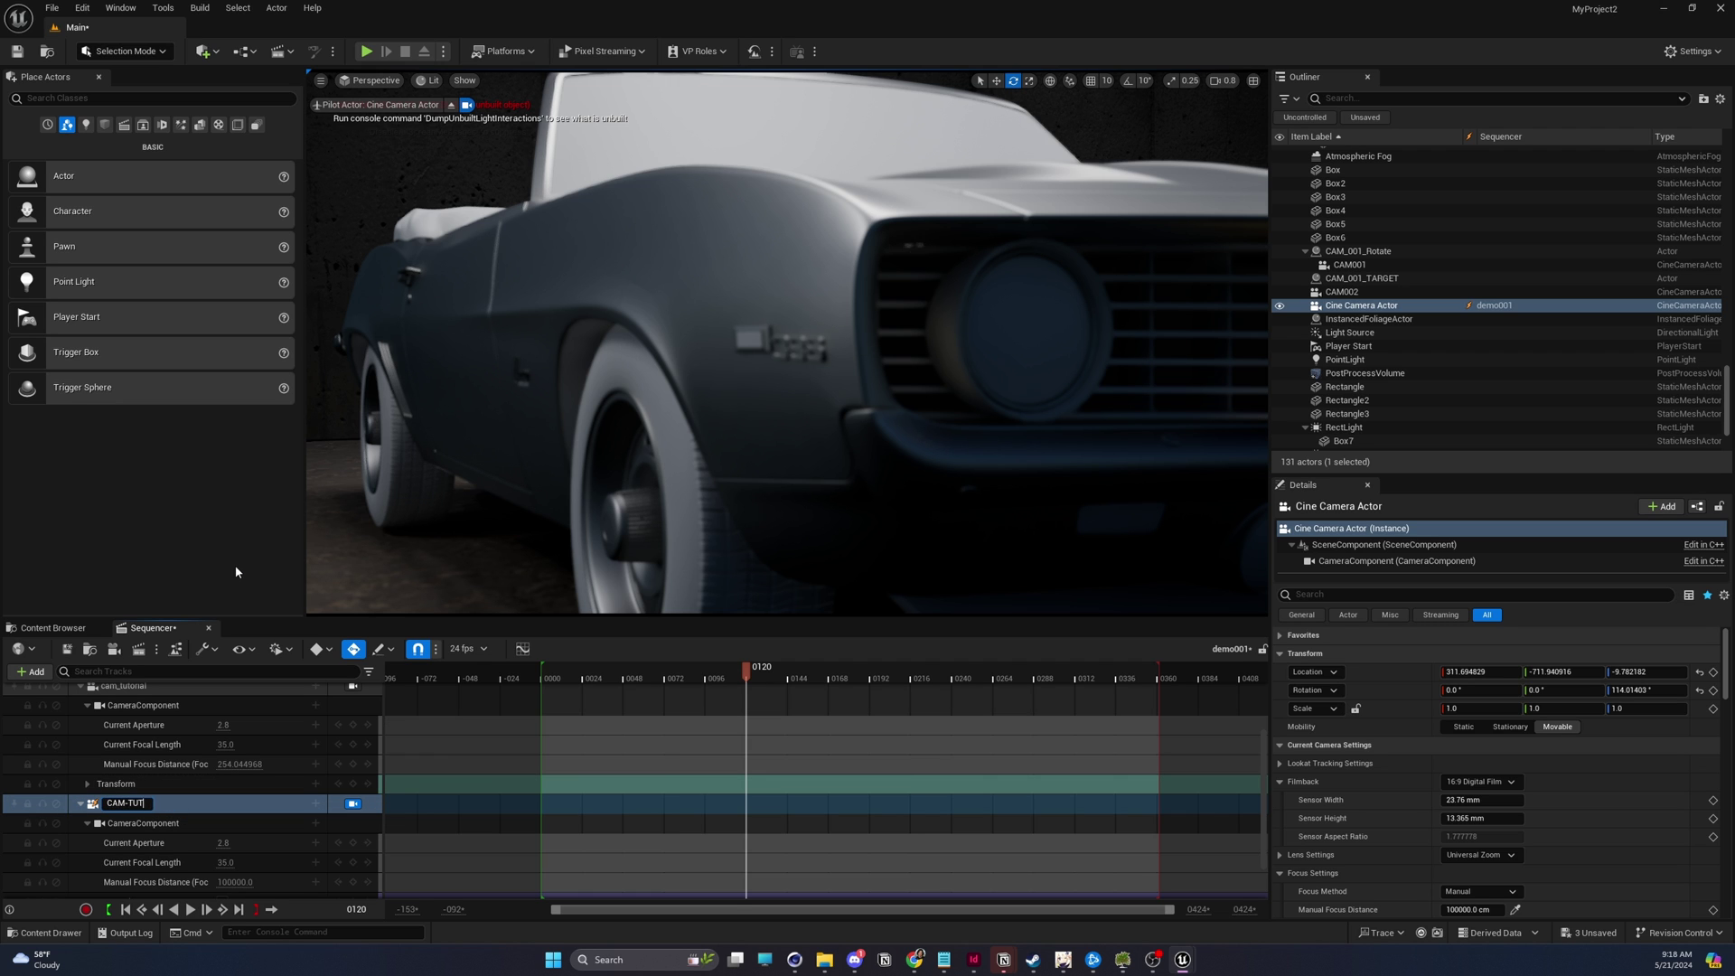
{"action": "type", "text": "CAM-TUT-002"}
{"action": "key", "text": "Return"}
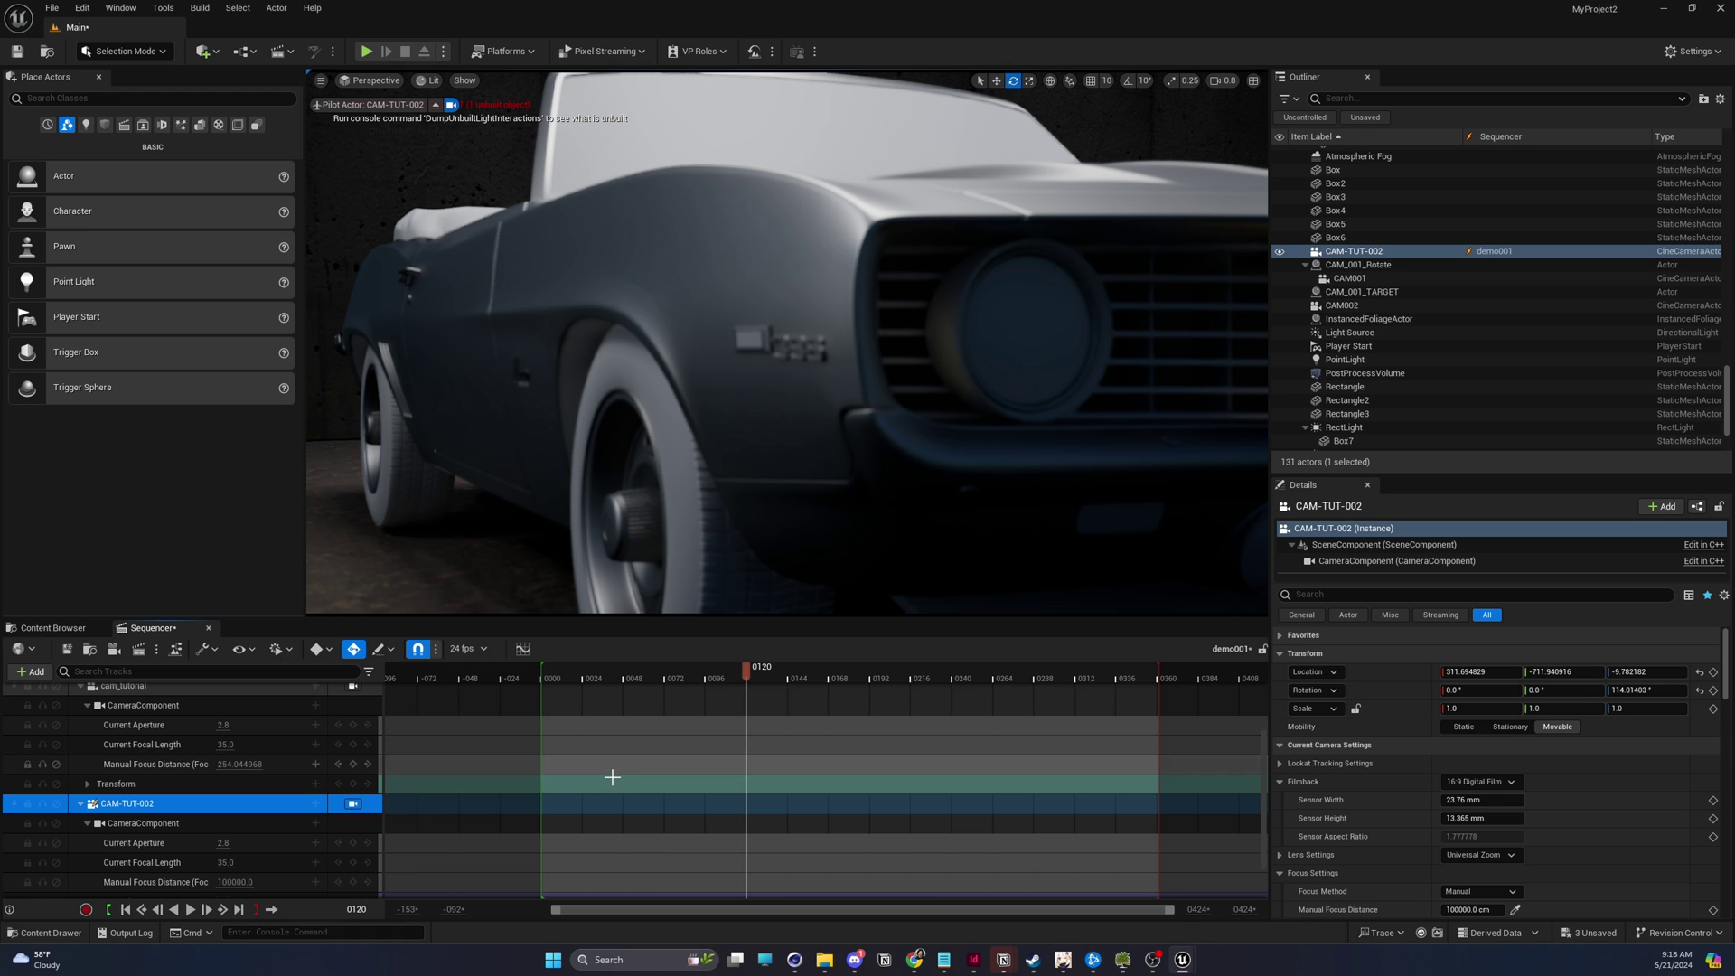
Set CAM-TUT-002's manual focus distance by sampling a point on the car body in its view.
{"action": "scroll", "coordinate": [611, 775], "scroll_direction": "up", "scroll_amount": 3}
{"action": "left_click", "coordinate": [1364, 253]}
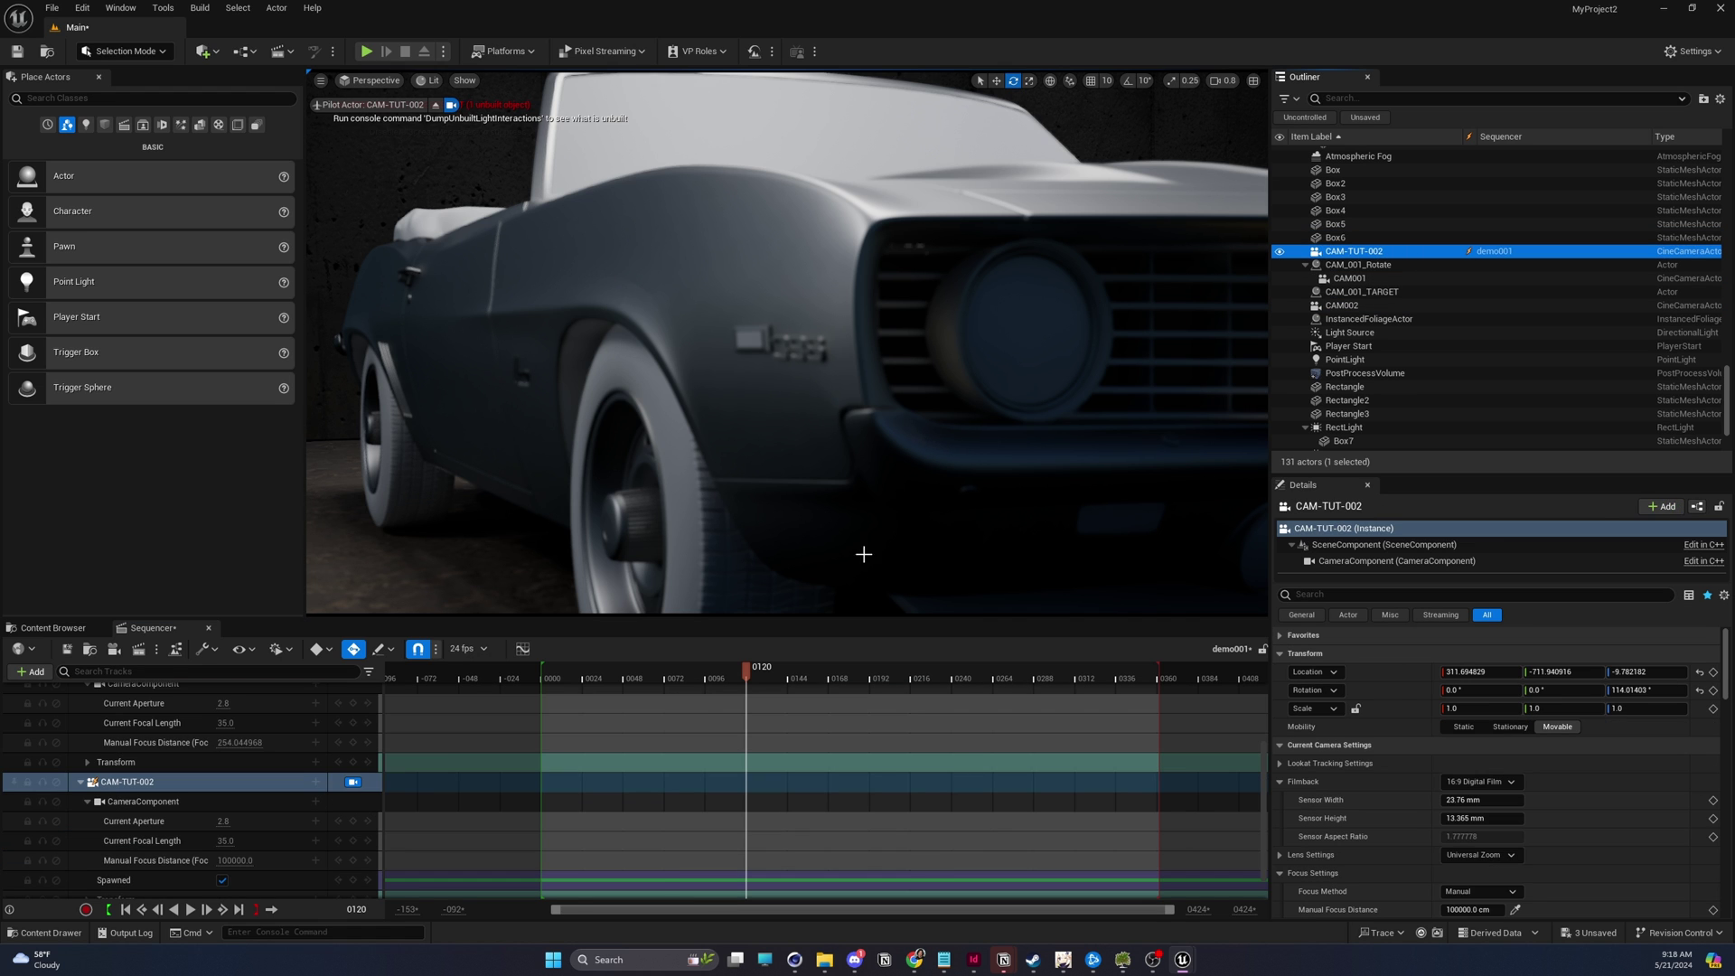
{"action": "scroll", "coordinate": [1479, 820], "scroll_direction": "down", "scroll_amount": 3}
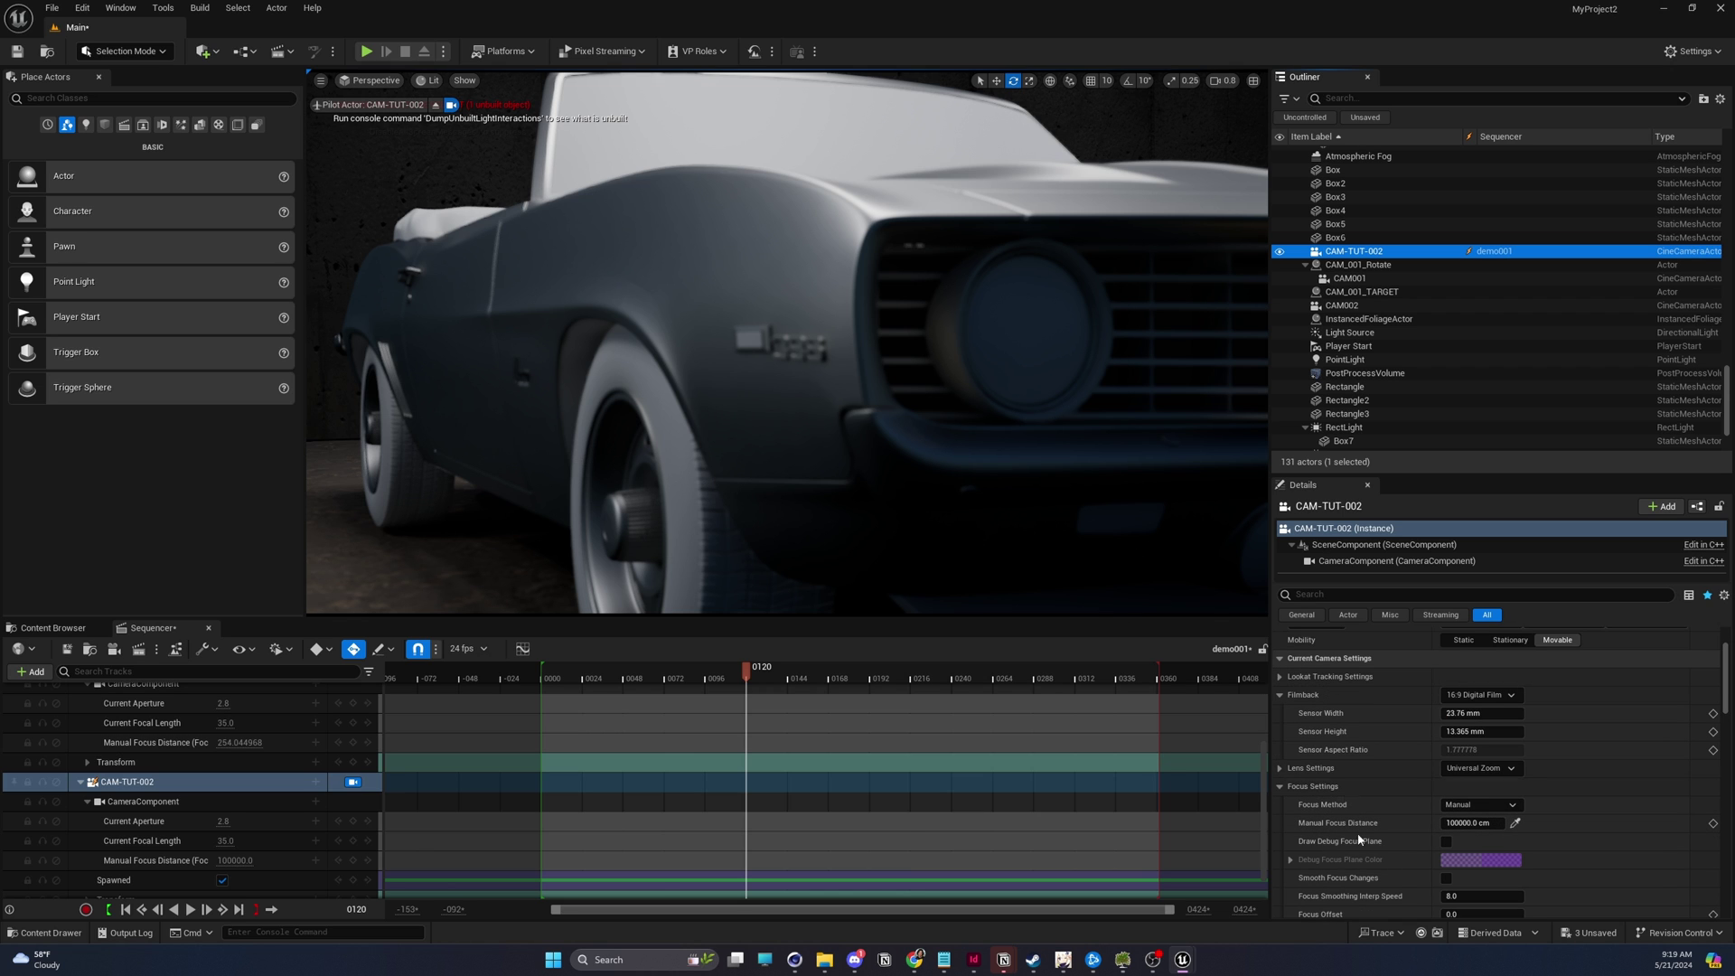
{"action": "left_click", "coordinate": [1516, 823]}
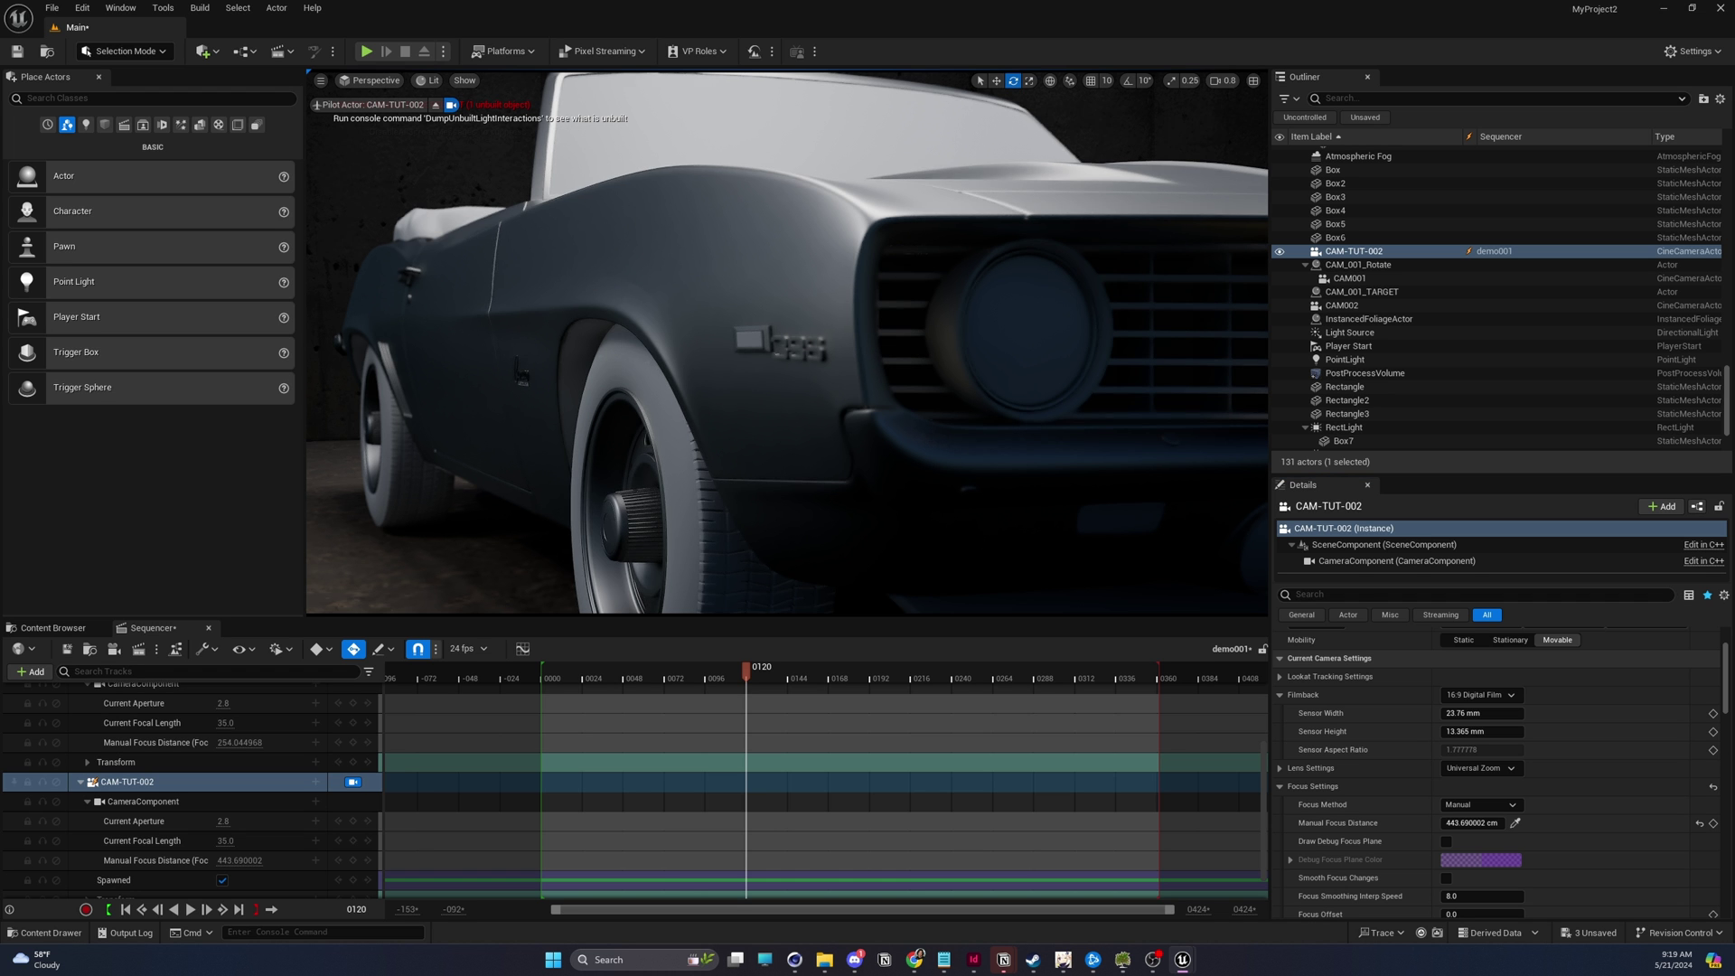
Move CAM-TUT-002 back to frame the whole car from the side, and refocus it on the car.
{"action": "right_click_drag", "start_coordinate": [786, 343], "coordinate": [848, 432]}
{"action": "scroll", "coordinate": [786, 344], "scroll_direction": "down", "scroll_amount": 1}
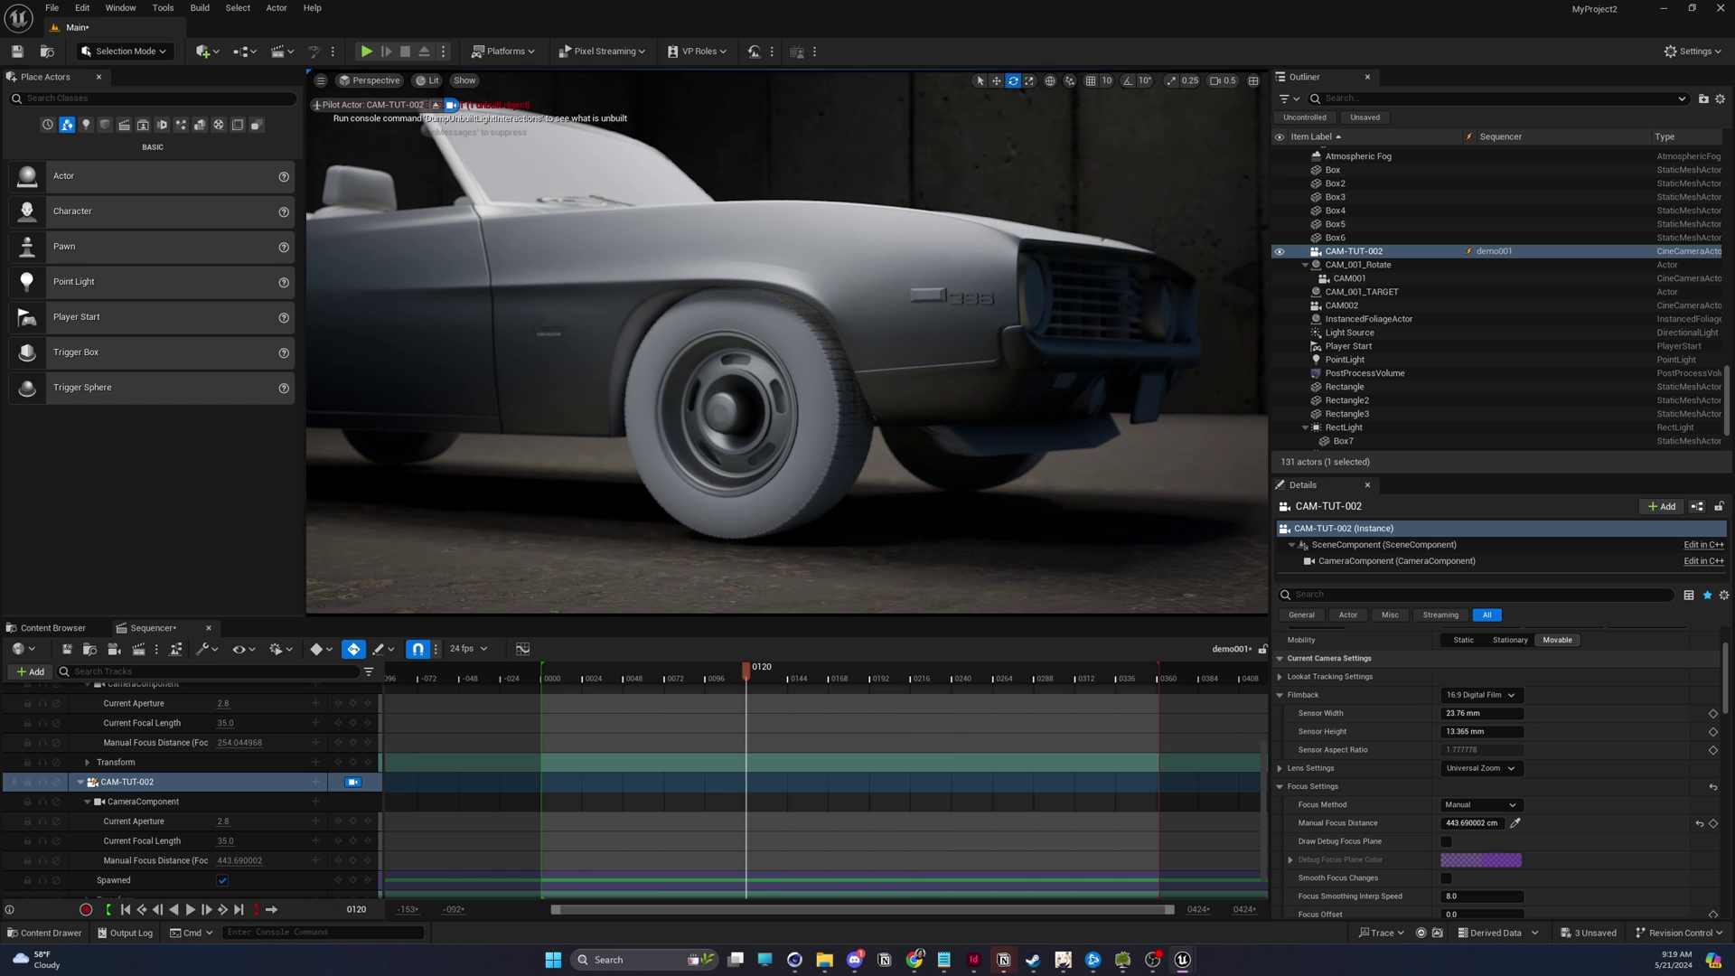
{"action": "right_click_drag", "start_coordinate": [786, 344], "coordinate": [562, 318]}
{"action": "right_click_drag", "start_coordinate": [786, 344], "coordinate": [723, 308]}
{"action": "scroll", "coordinate": [786, 343], "scroll_direction": "up", "scroll_amount": 2}
{"action": "key", "text": "q"}
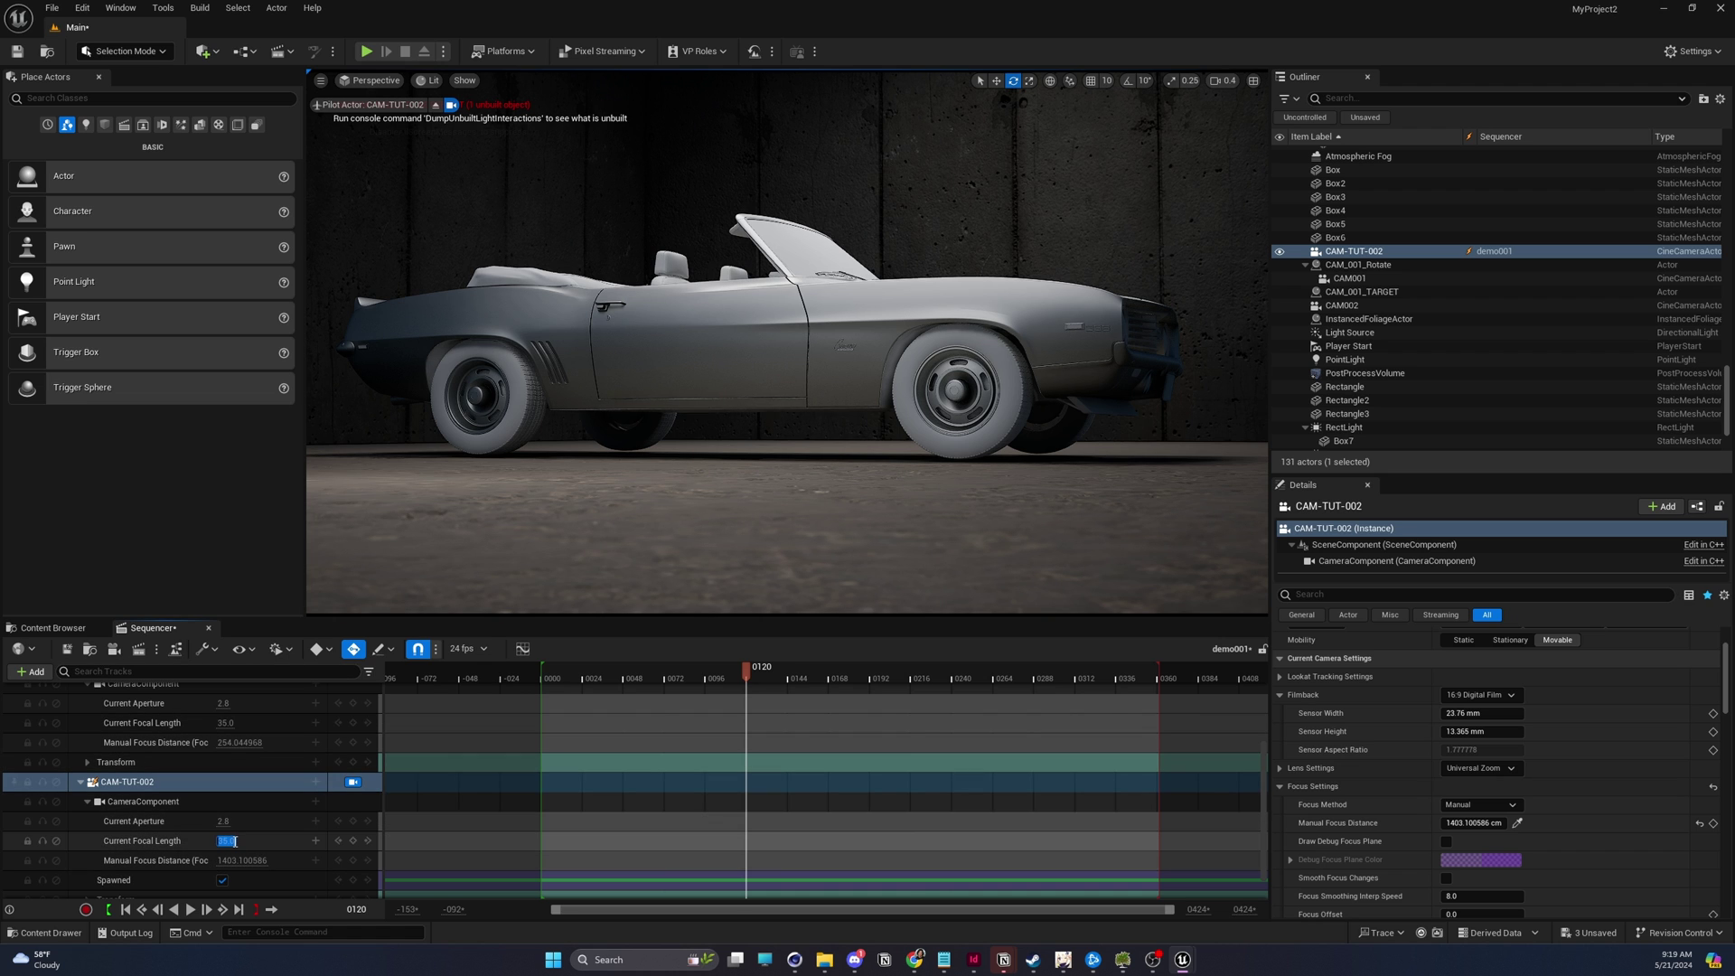
Set CAM-TUT-002's current focal length to 24, fine-tune its framing of the car, and clear the selection.
{"action": "type", "text": "24"}
{"action": "key", "text": "Return"}
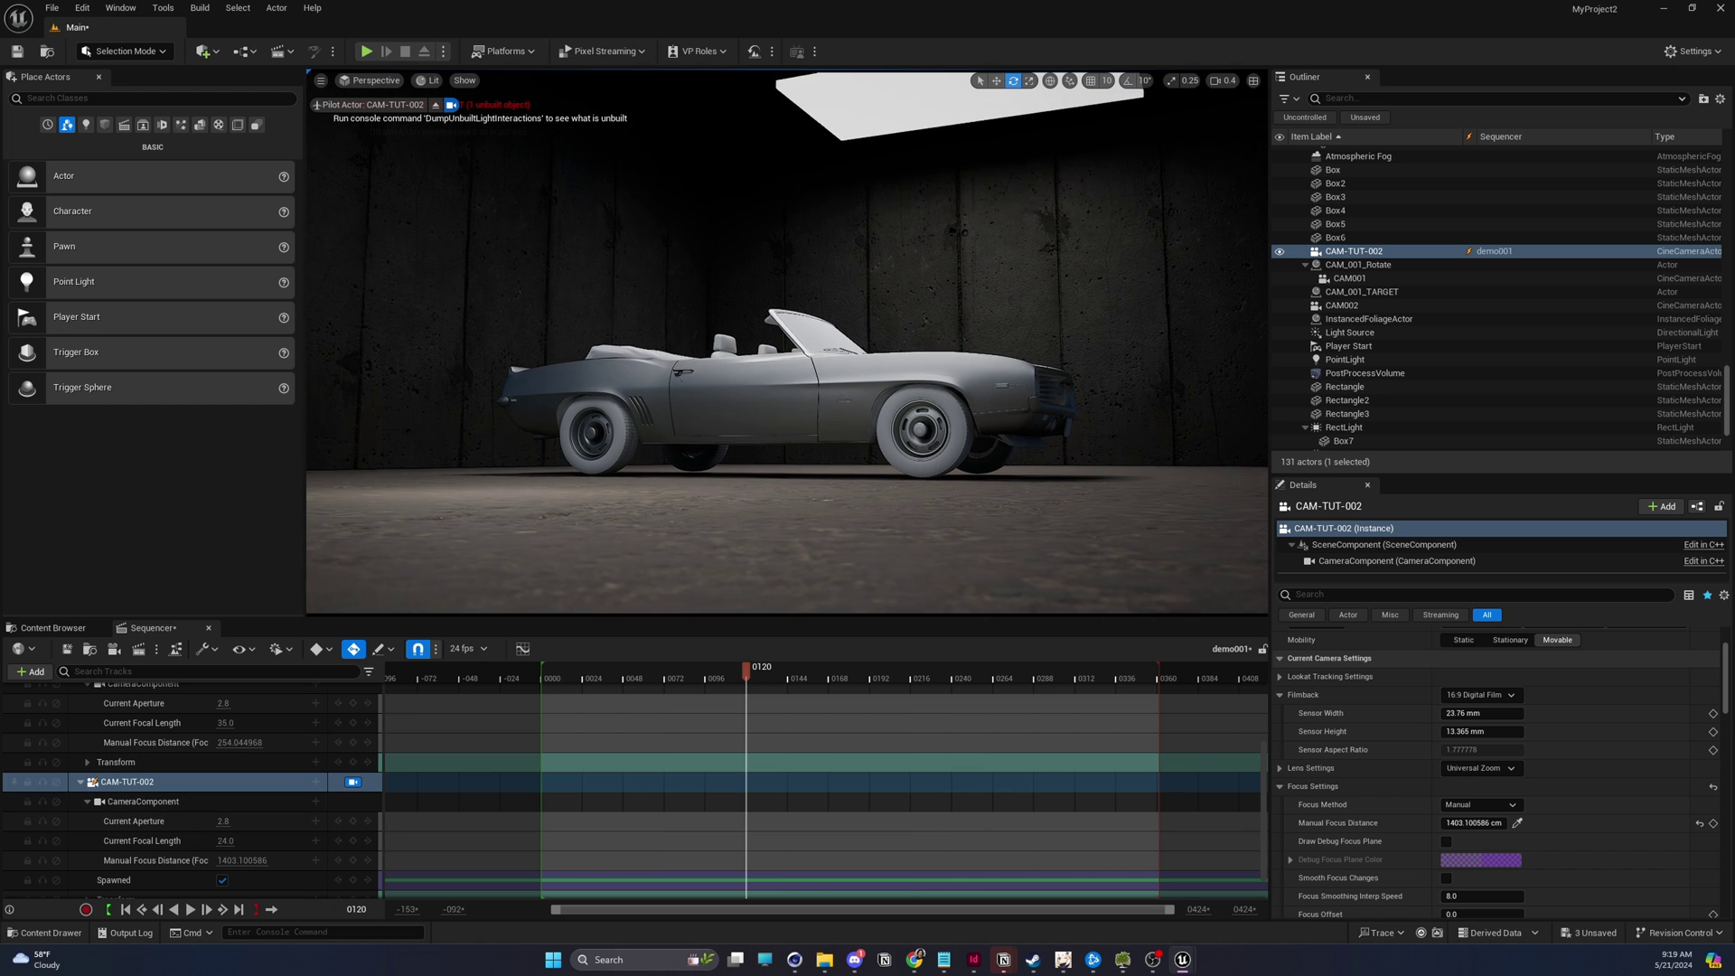
{"action": "right_click_drag", "start_coordinate": [786, 343], "coordinate": [778, 333]}
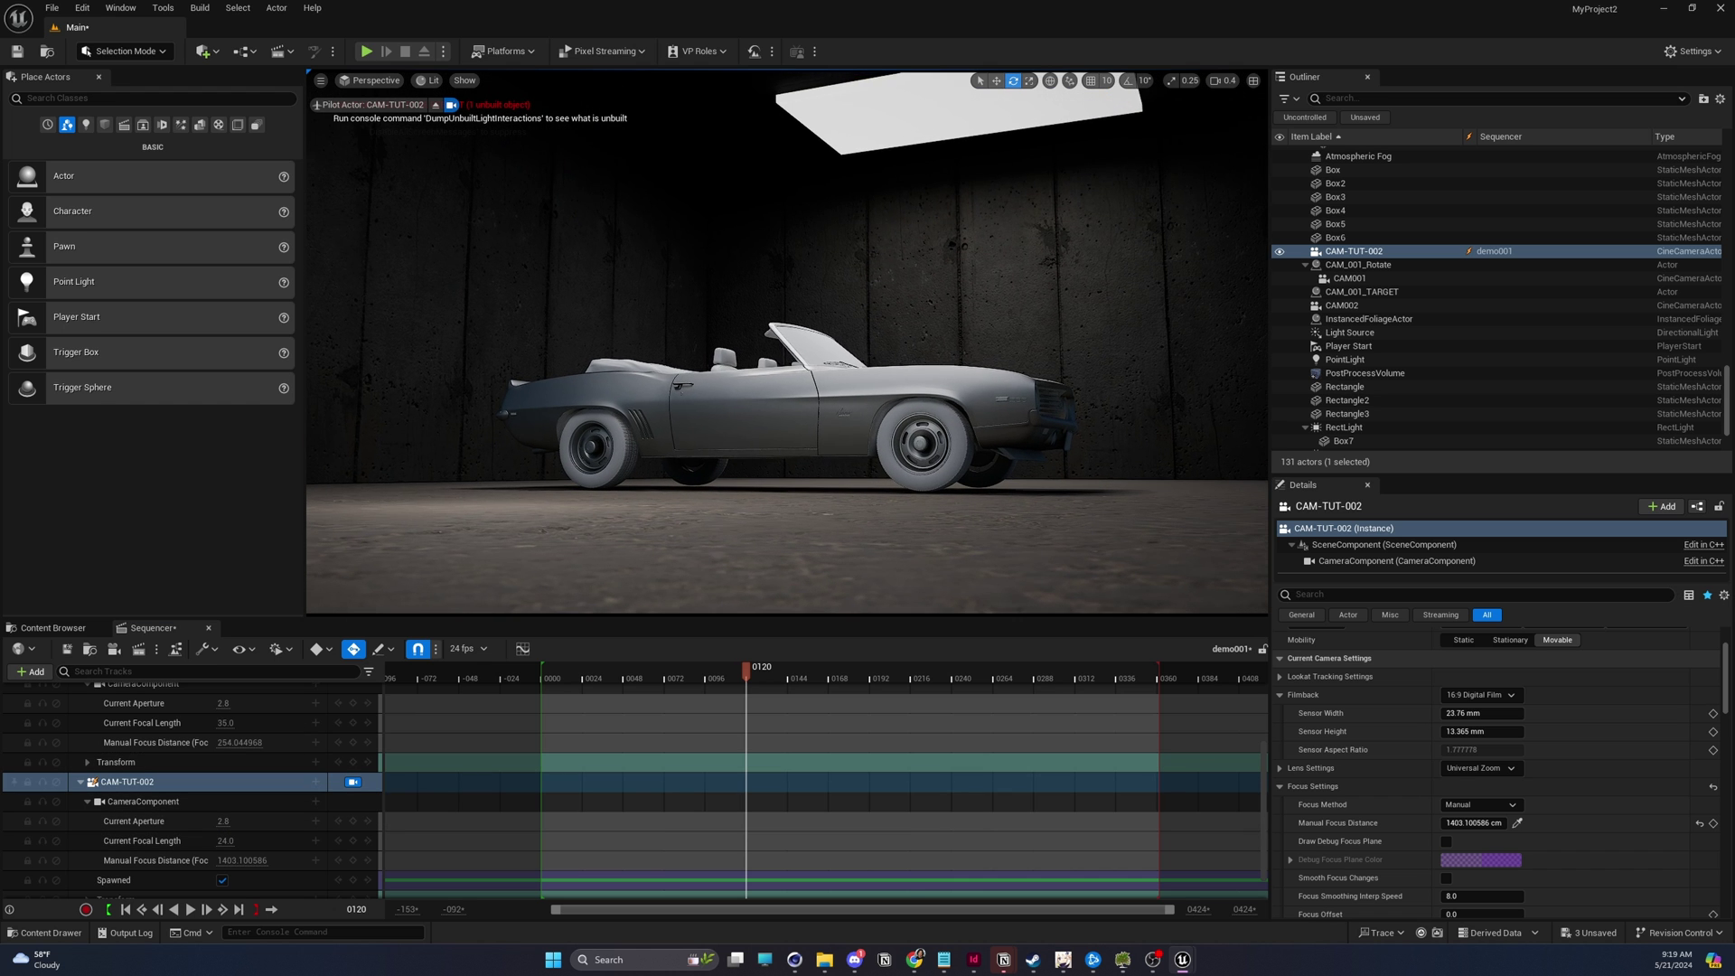
{"action": "right_click_drag", "start_coordinate": [696, 553], "coordinate": [695, 560]}
{"action": "right_click", "coordinate": [696, 560]}
{"action": "key", "text": "Escape"}
{"action": "key", "text": "Escape"}
Collapse the Camero folder in the scene hierarchy and select CAM-TUT-002.
{"action": "scroll", "coordinate": [1372, 212], "scroll_direction": "up", "scroll_amount": 6}
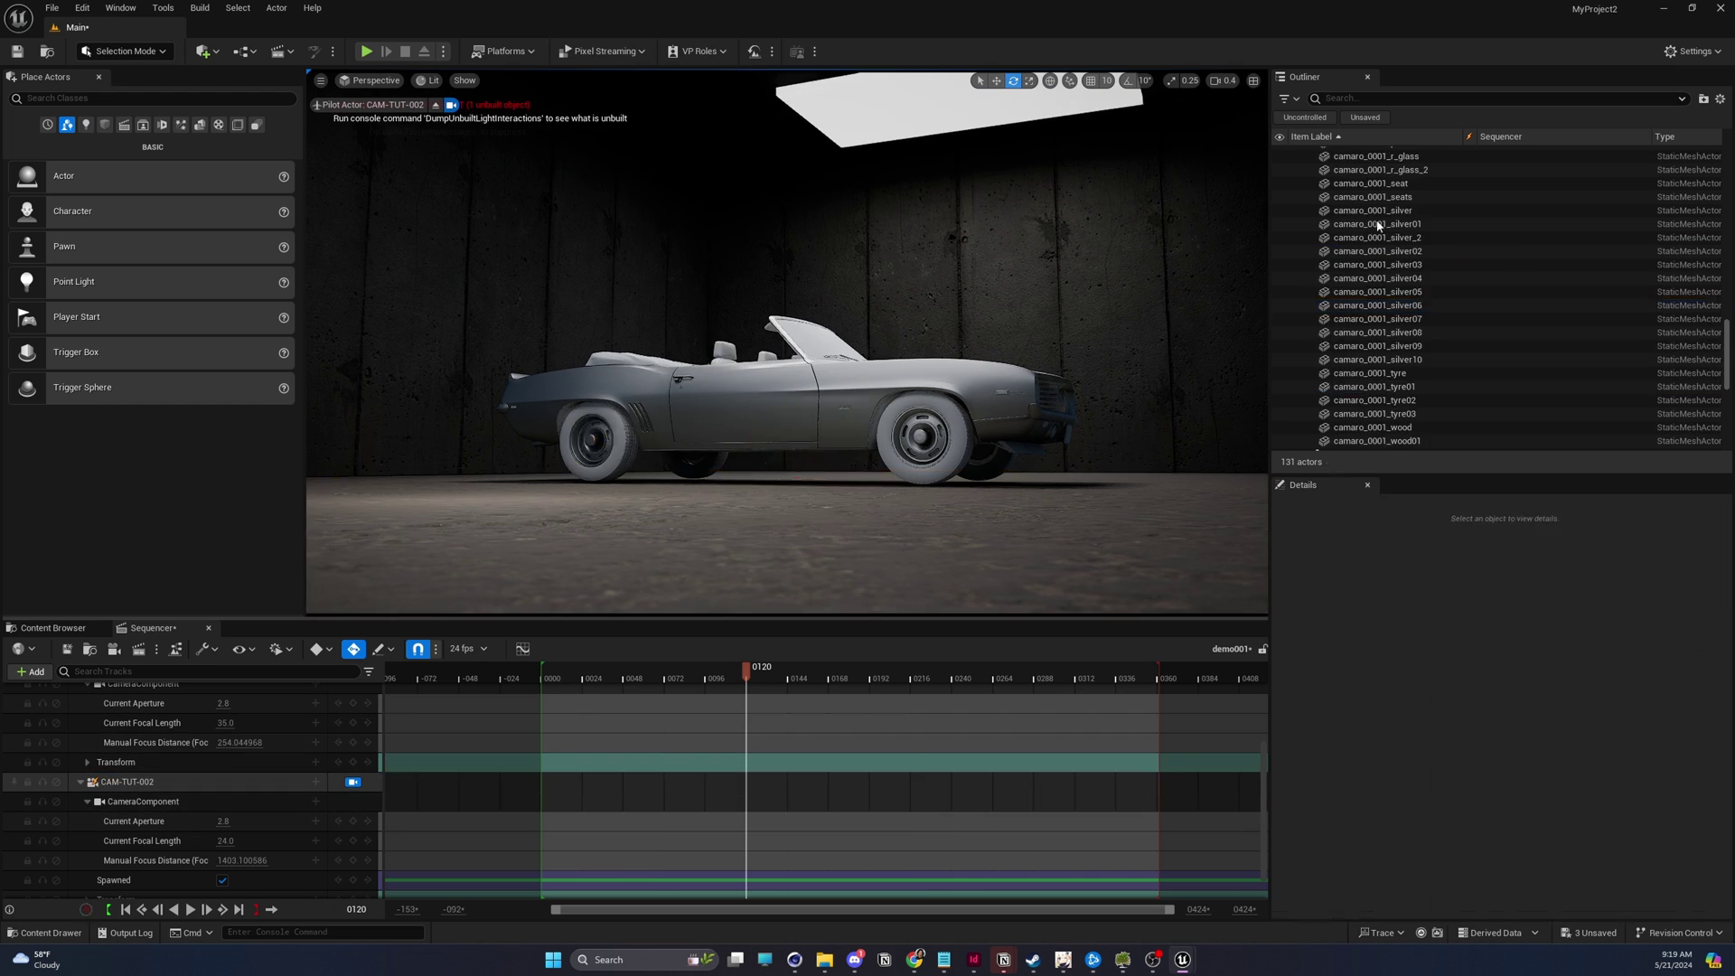
{"action": "scroll", "coordinate": [1372, 217], "scroll_direction": "up", "scroll_amount": 15}
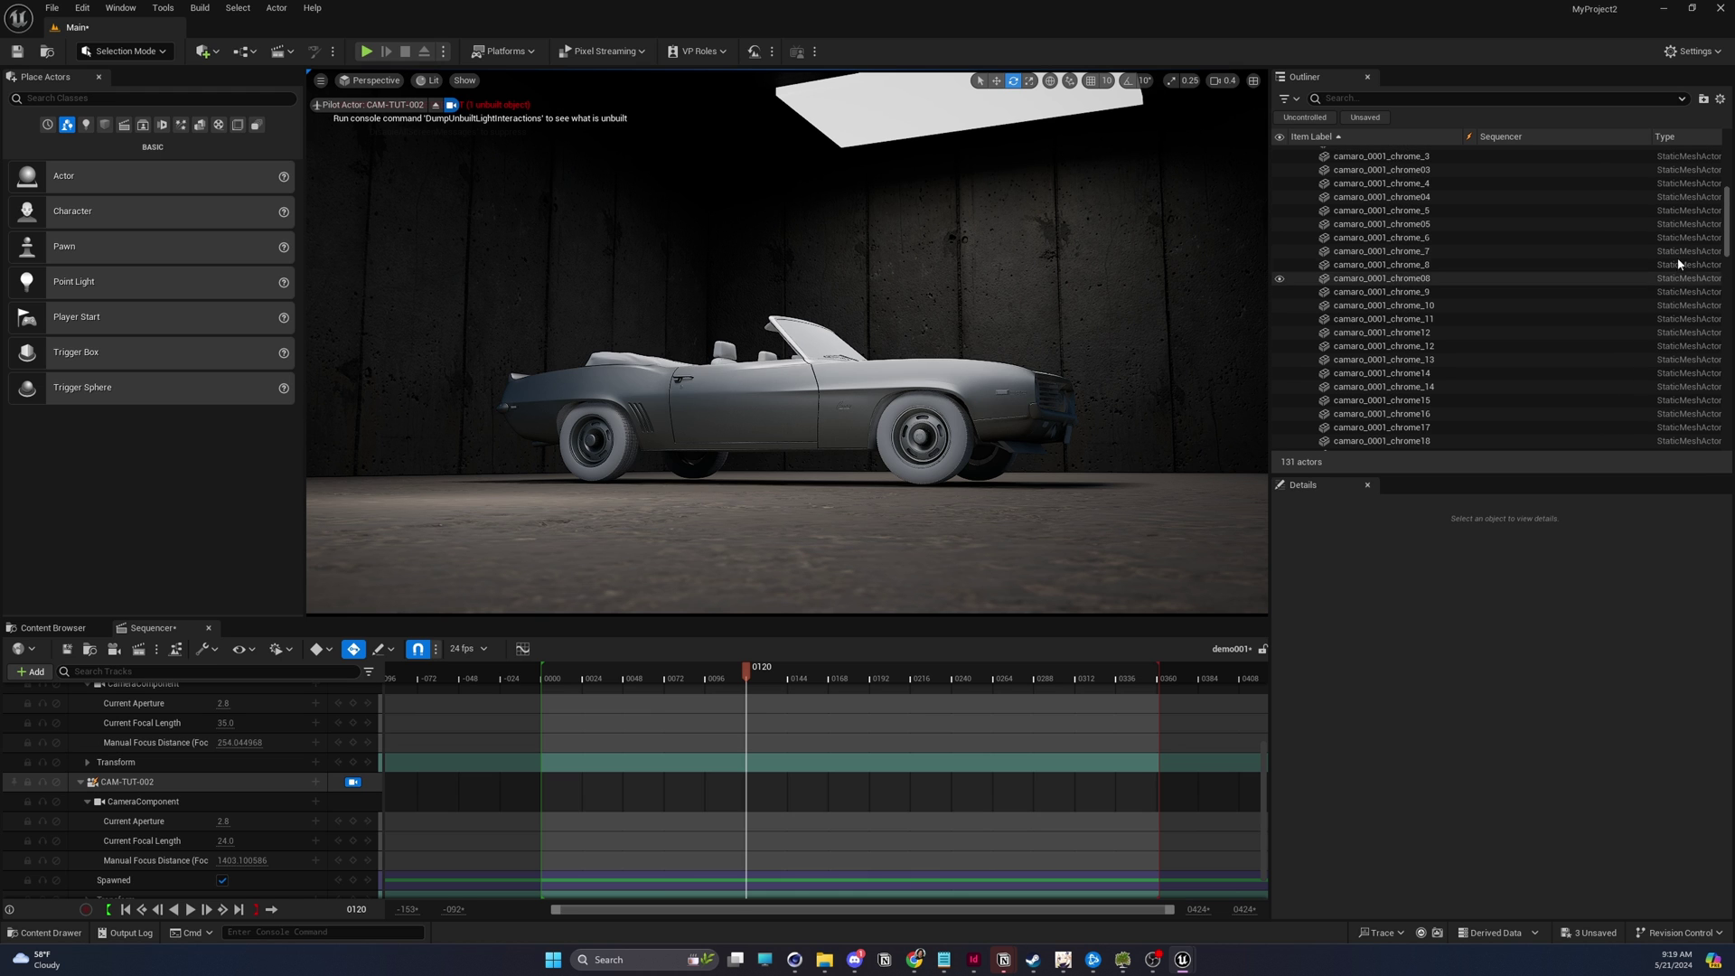
{"action": "scroll", "coordinate": [1505, 191], "scroll_direction": "up", "scroll_amount": 6}
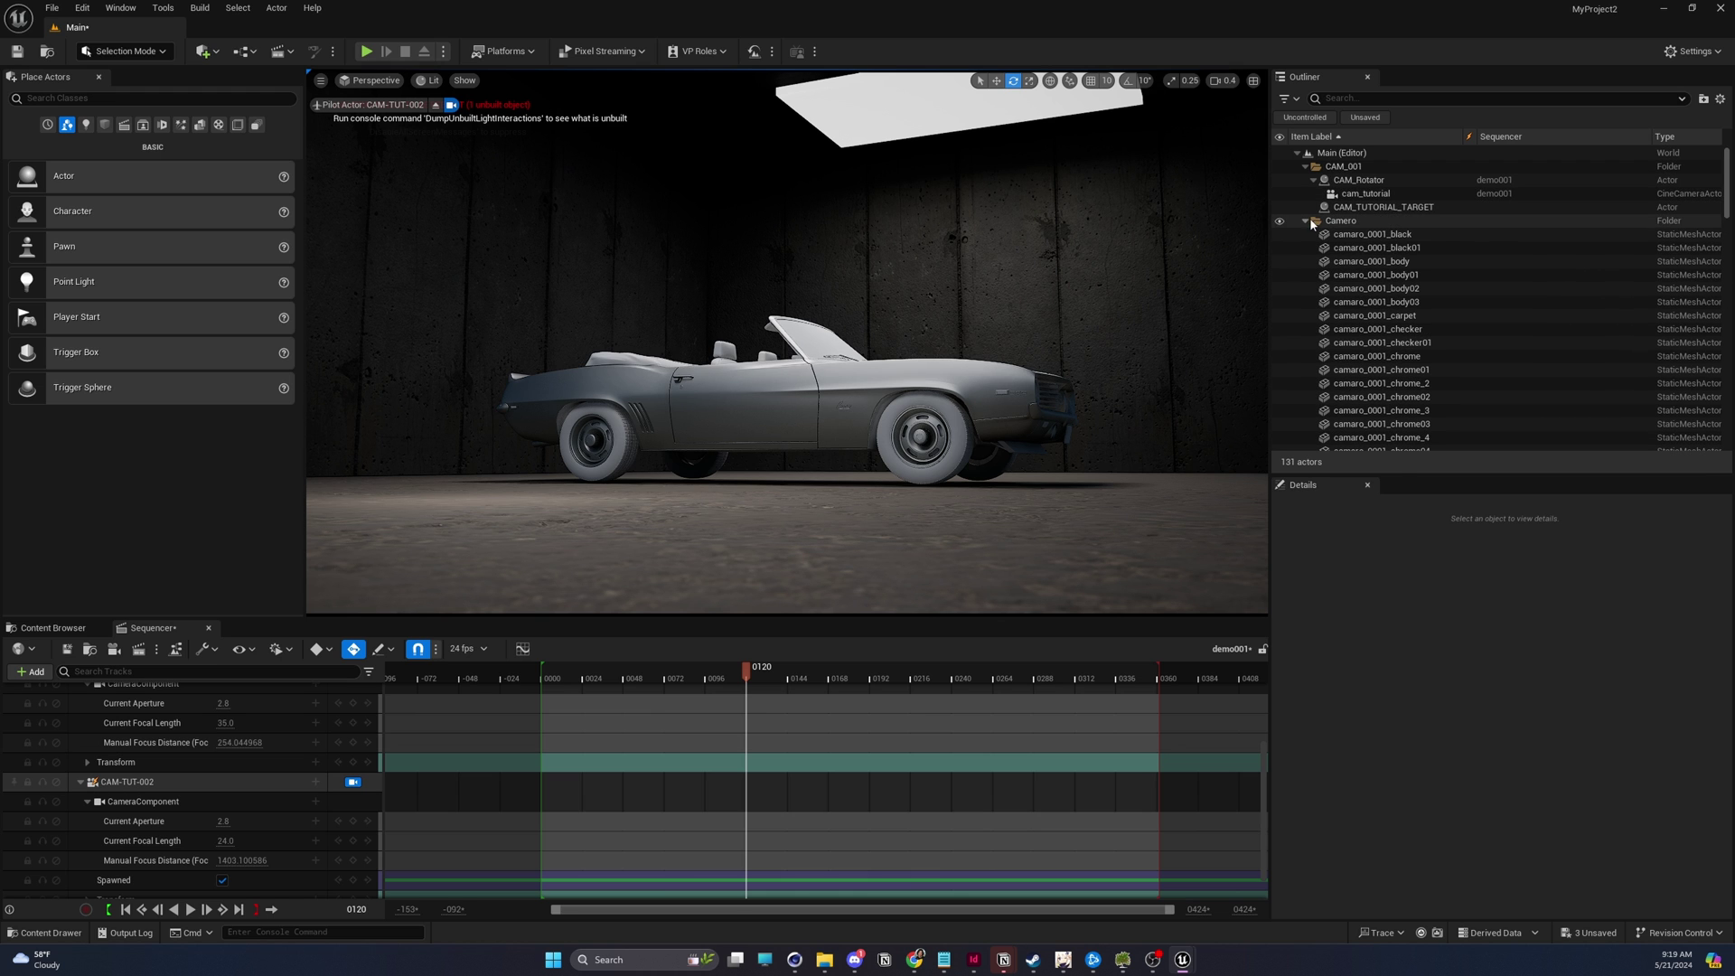
{"action": "left_click", "coordinate": [1304, 221]}
{"action": "left_click", "coordinate": [1348, 330]}
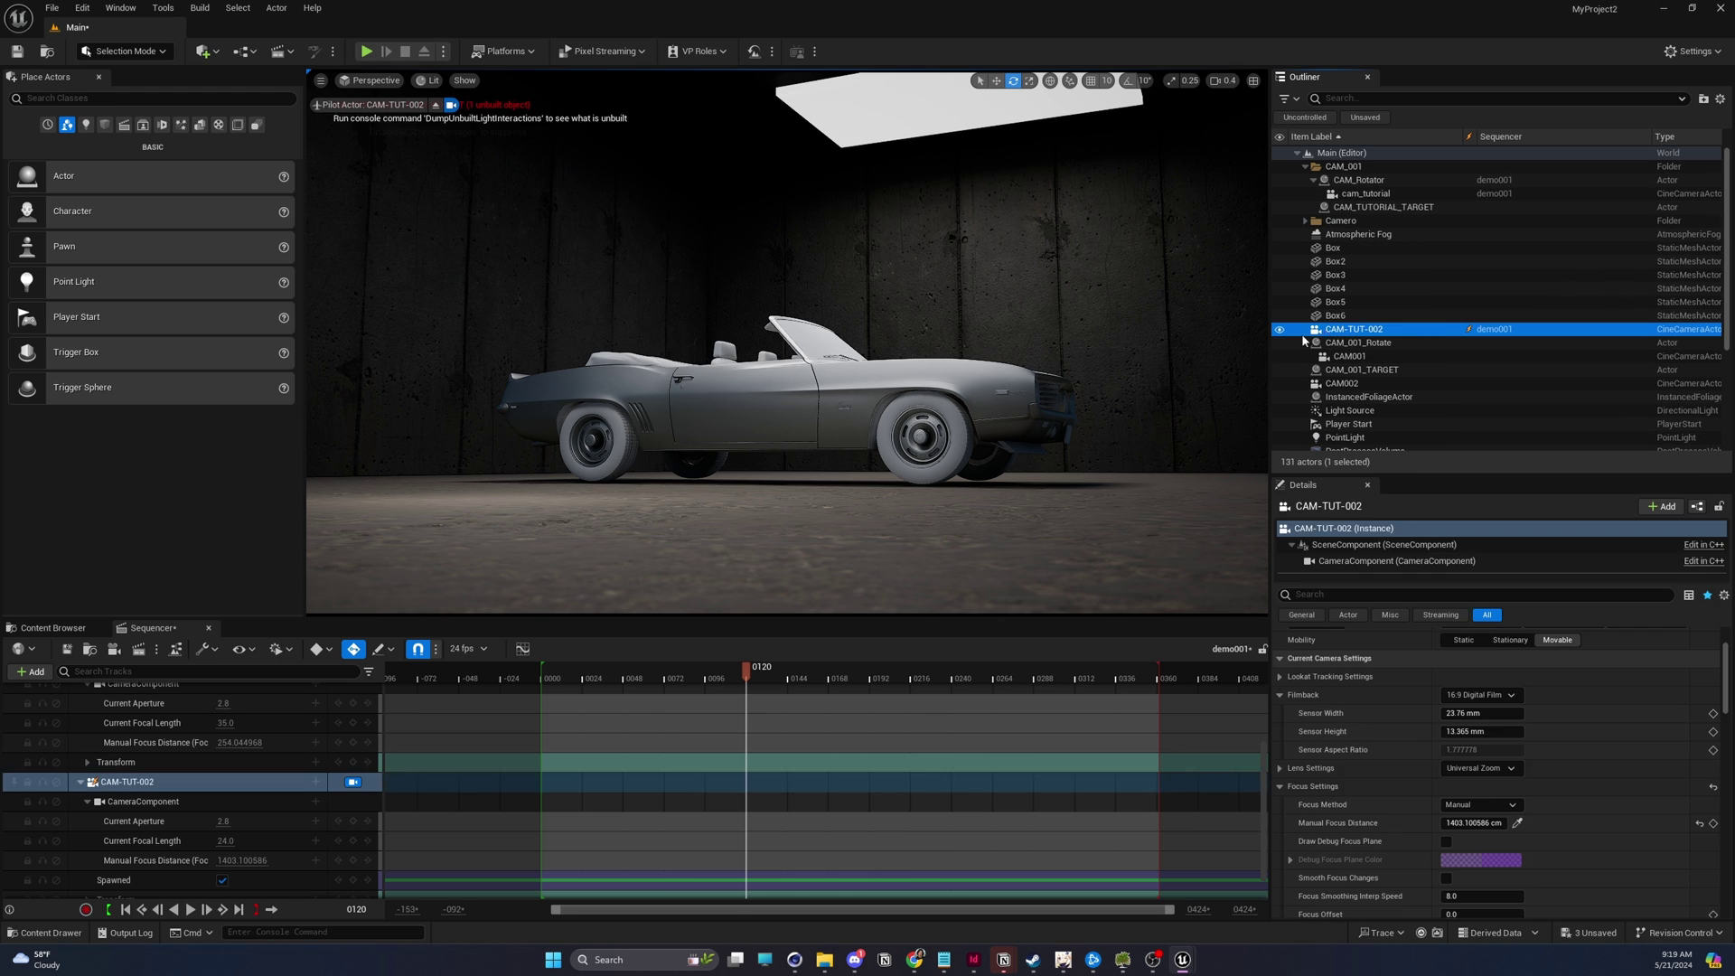
Add transform keyframes for CAM-TUT-002 at frames 120 and 240 of the sequence.
{"action": "scroll", "coordinate": [243, 859], "scroll_direction": "down", "scroll_amount": 1}
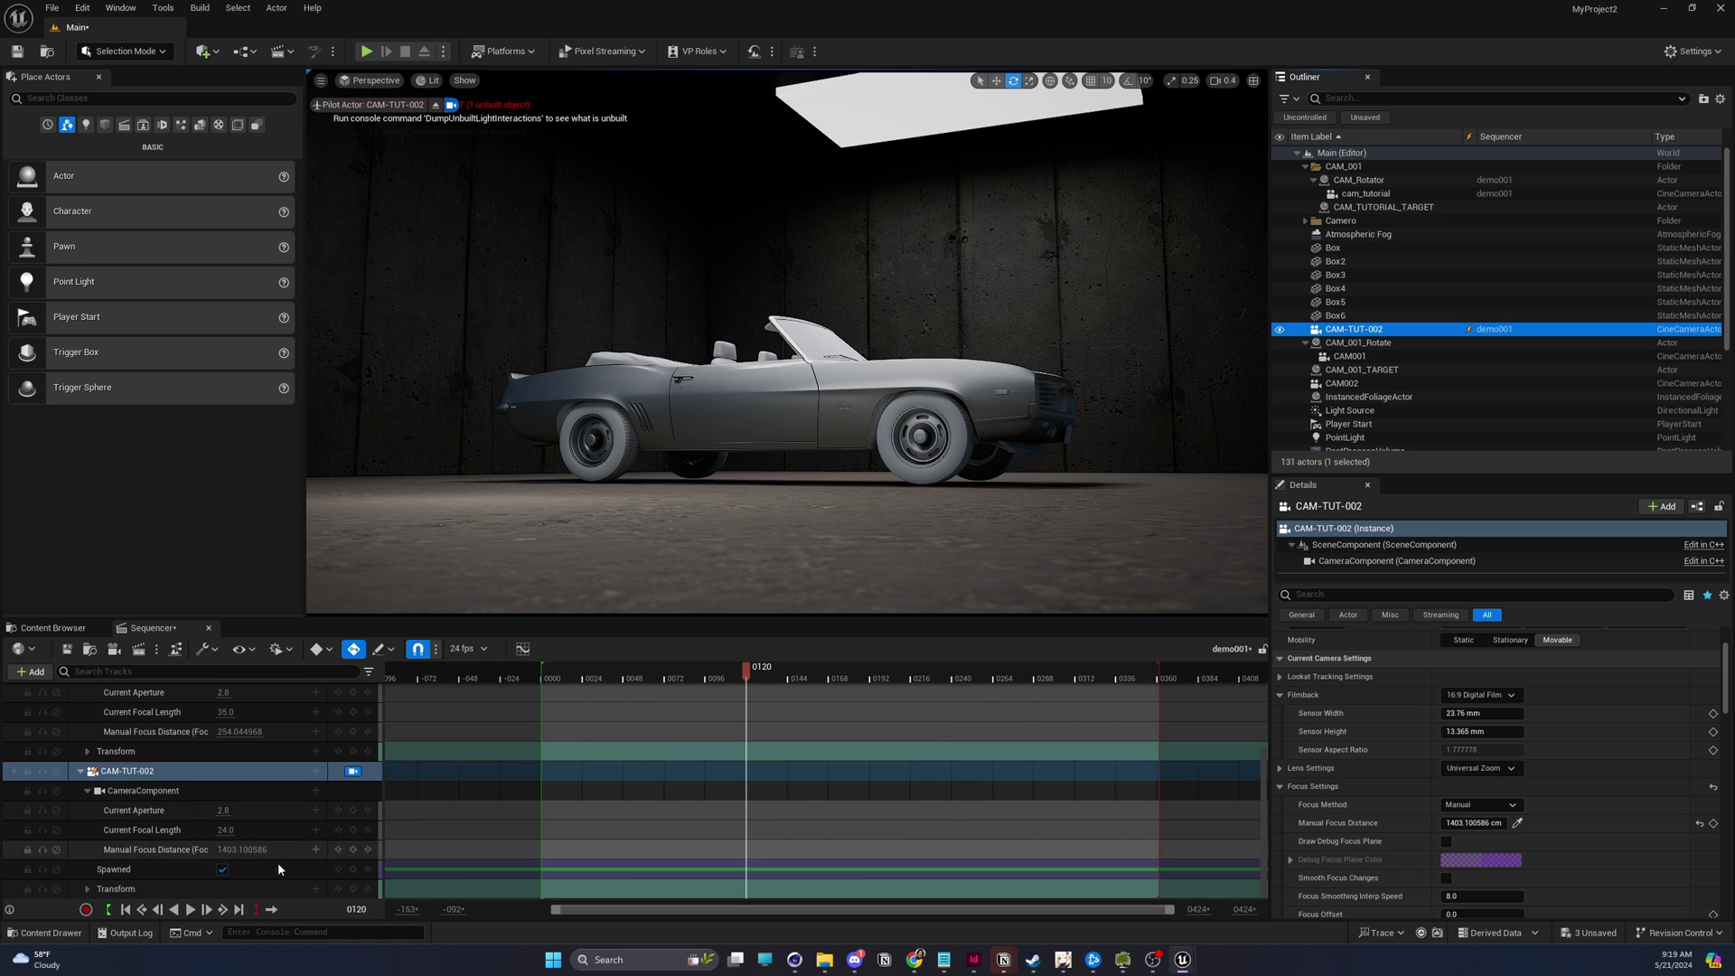
{"action": "left_click", "coordinate": [352, 888]}
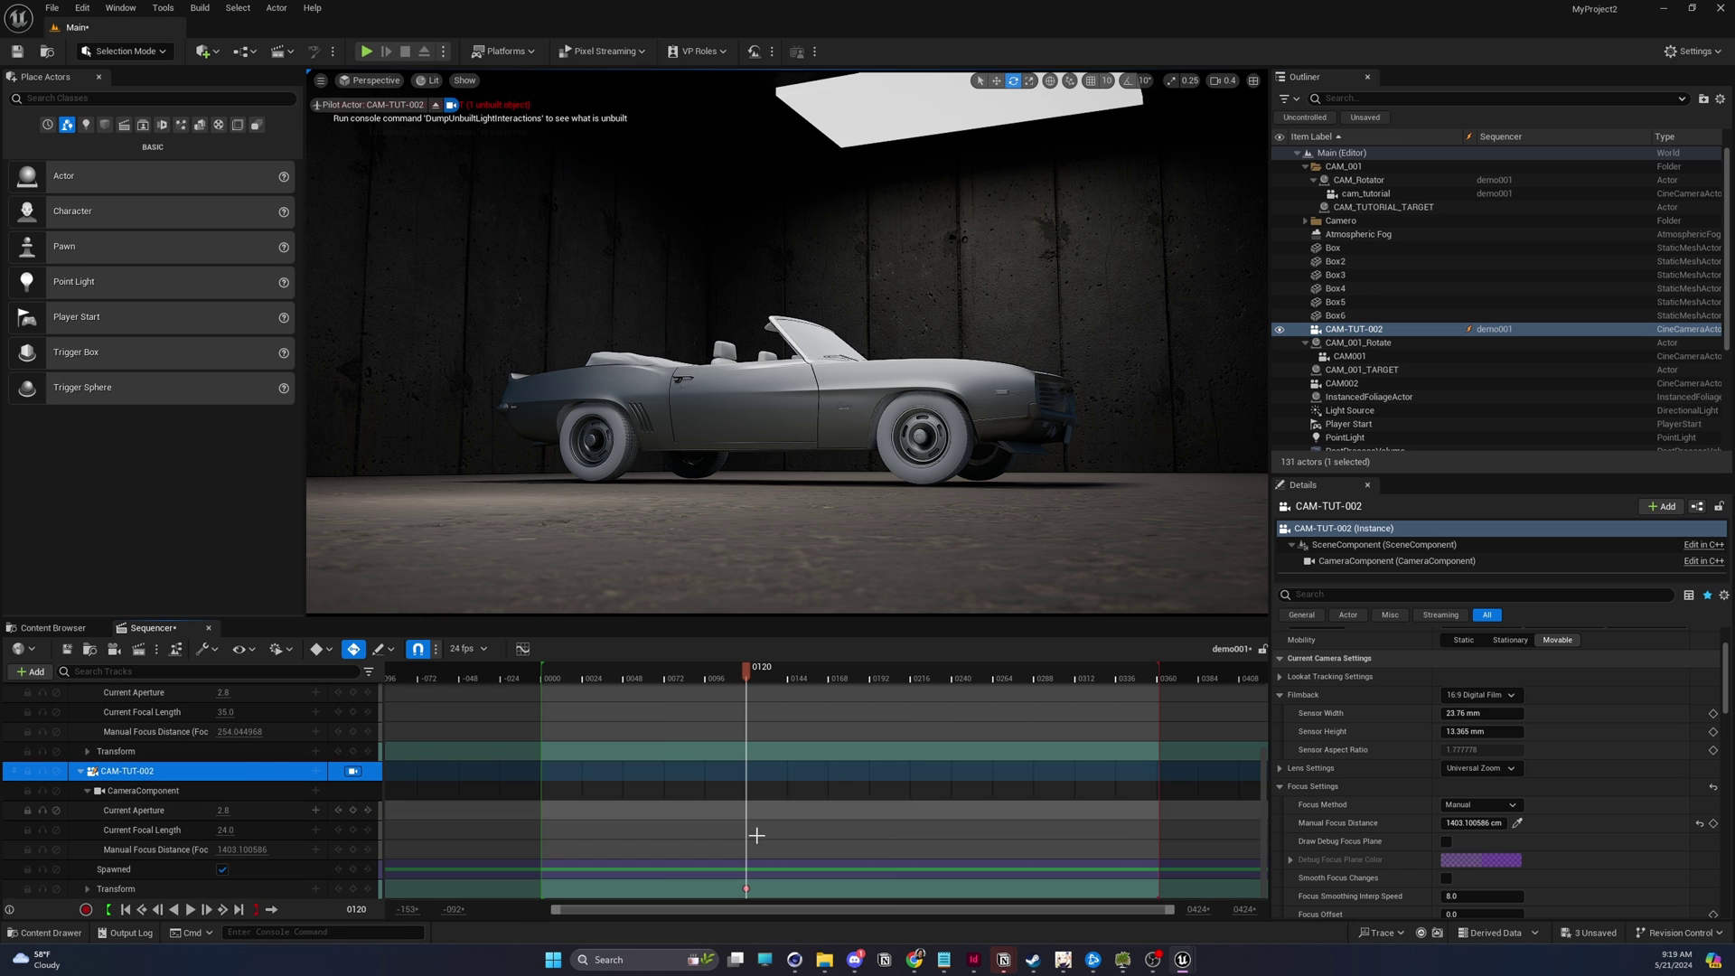
{"action": "left_click_drag", "start_coordinate": [759, 684], "coordinate": [868, 691]}
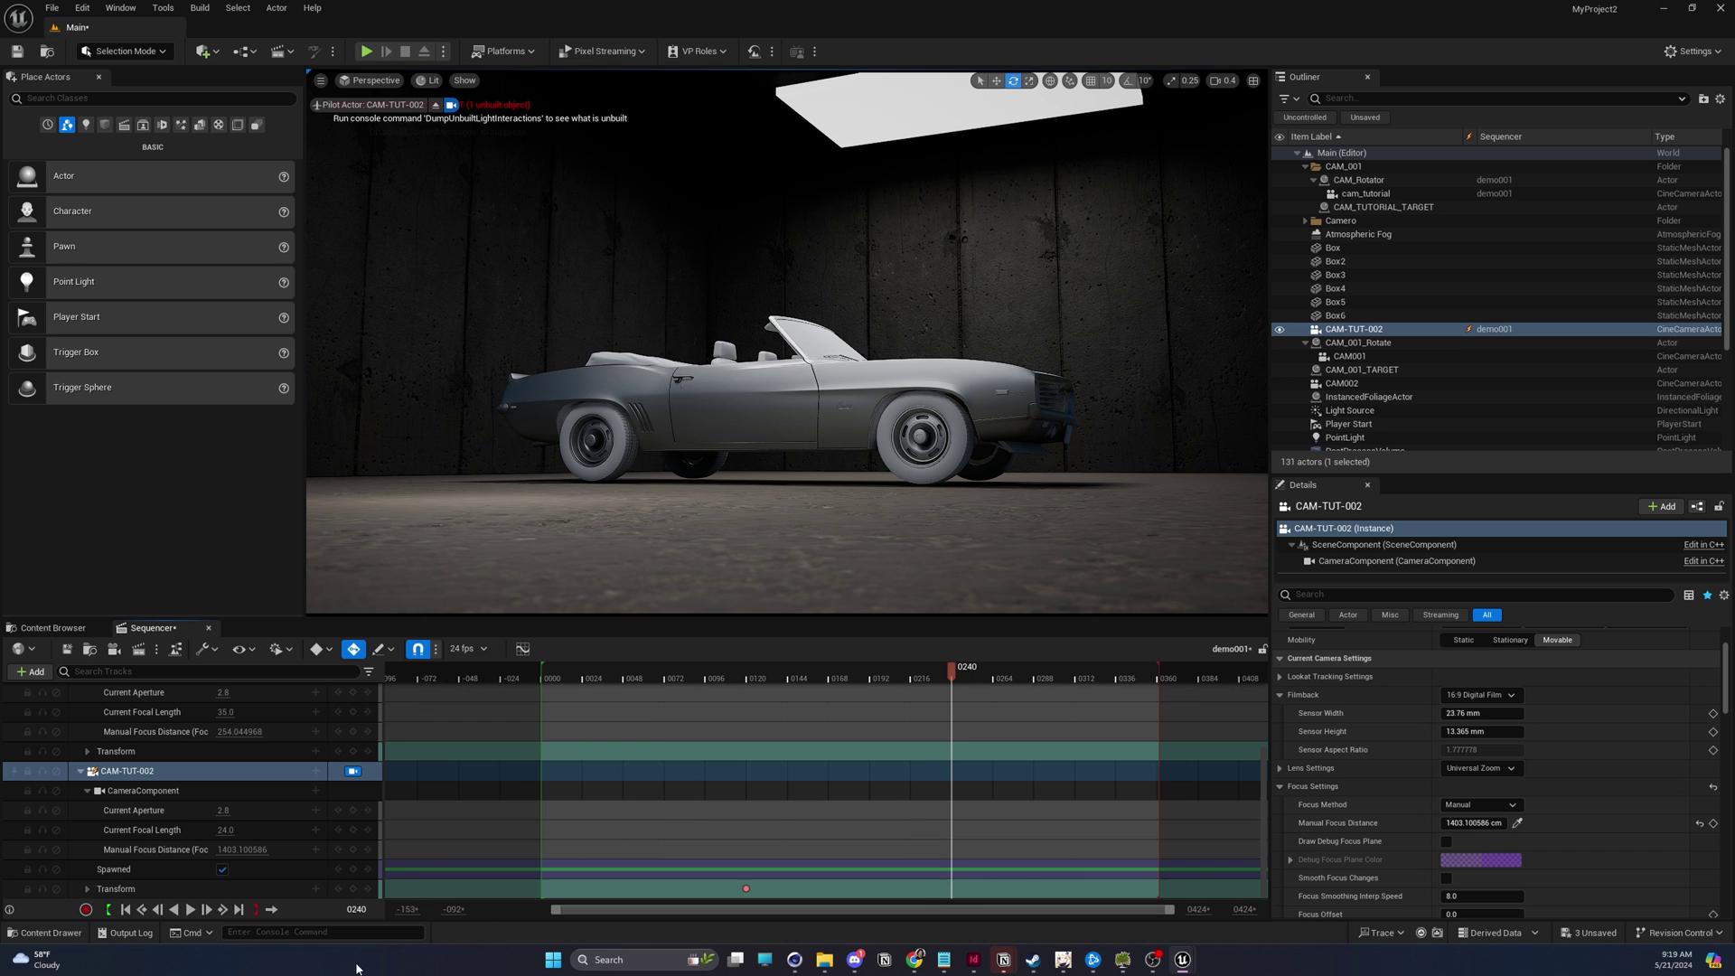
{"action": "left_click", "coordinate": [353, 889]}
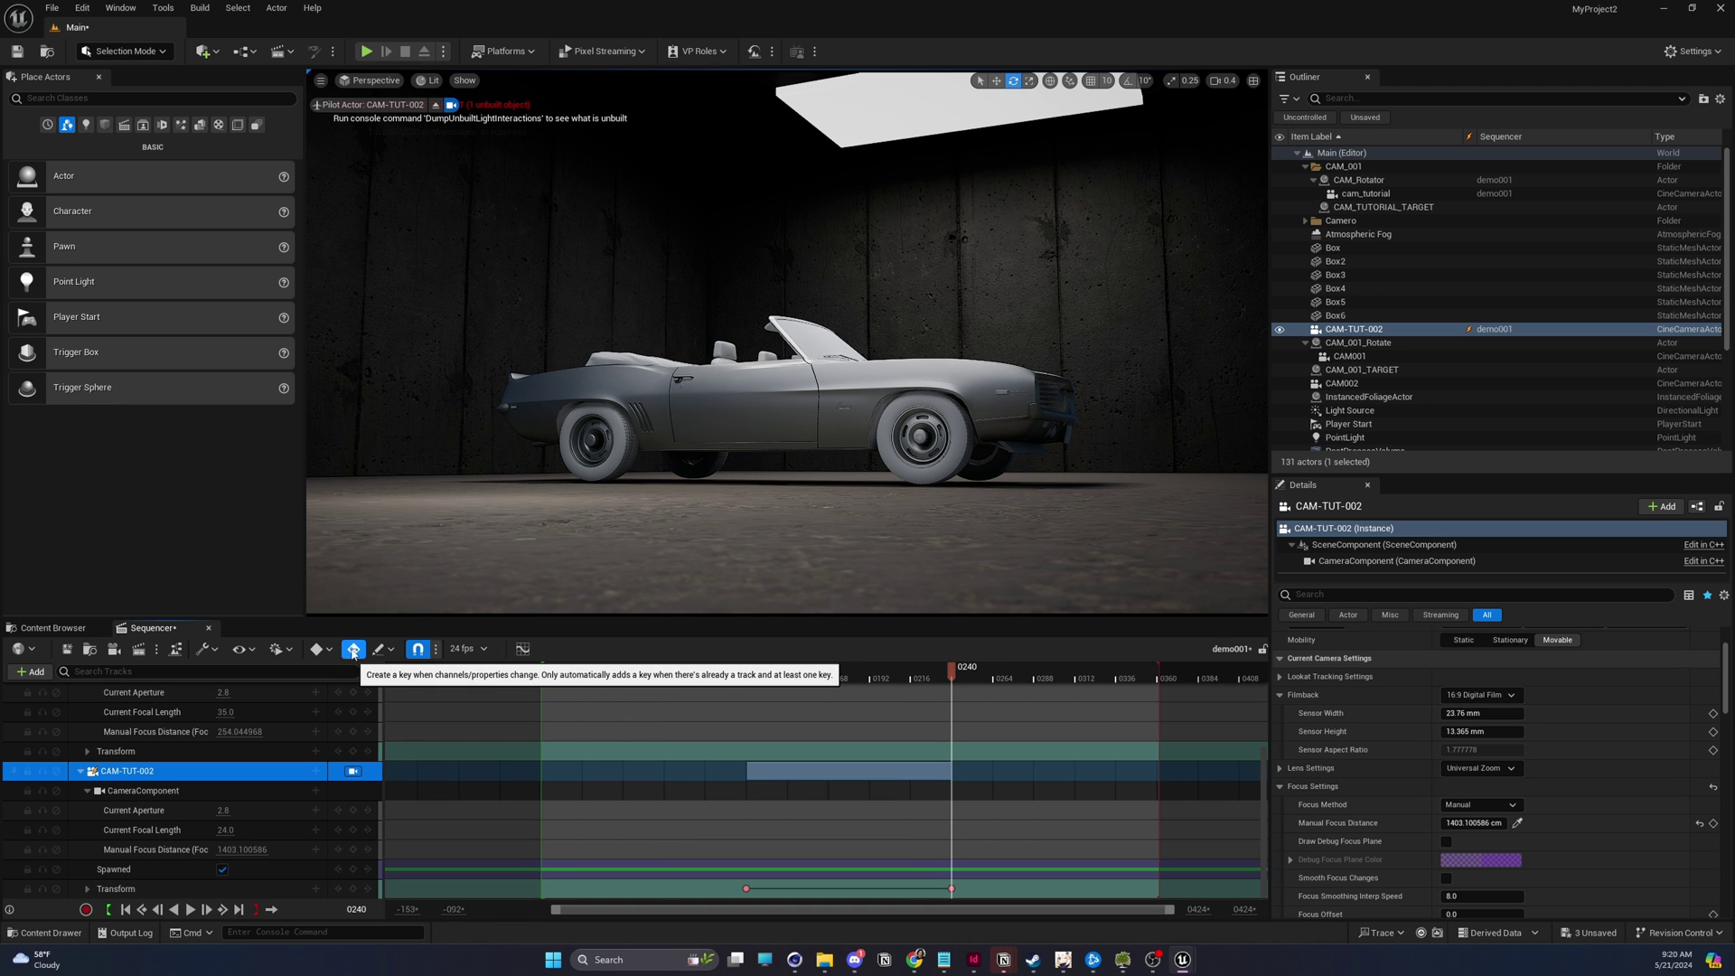
At frame 240, push CAM-TUT-002 in closer to the car and reframe its side view as the move's end pose.
{"action": "left_click", "coordinate": [323, 650]}
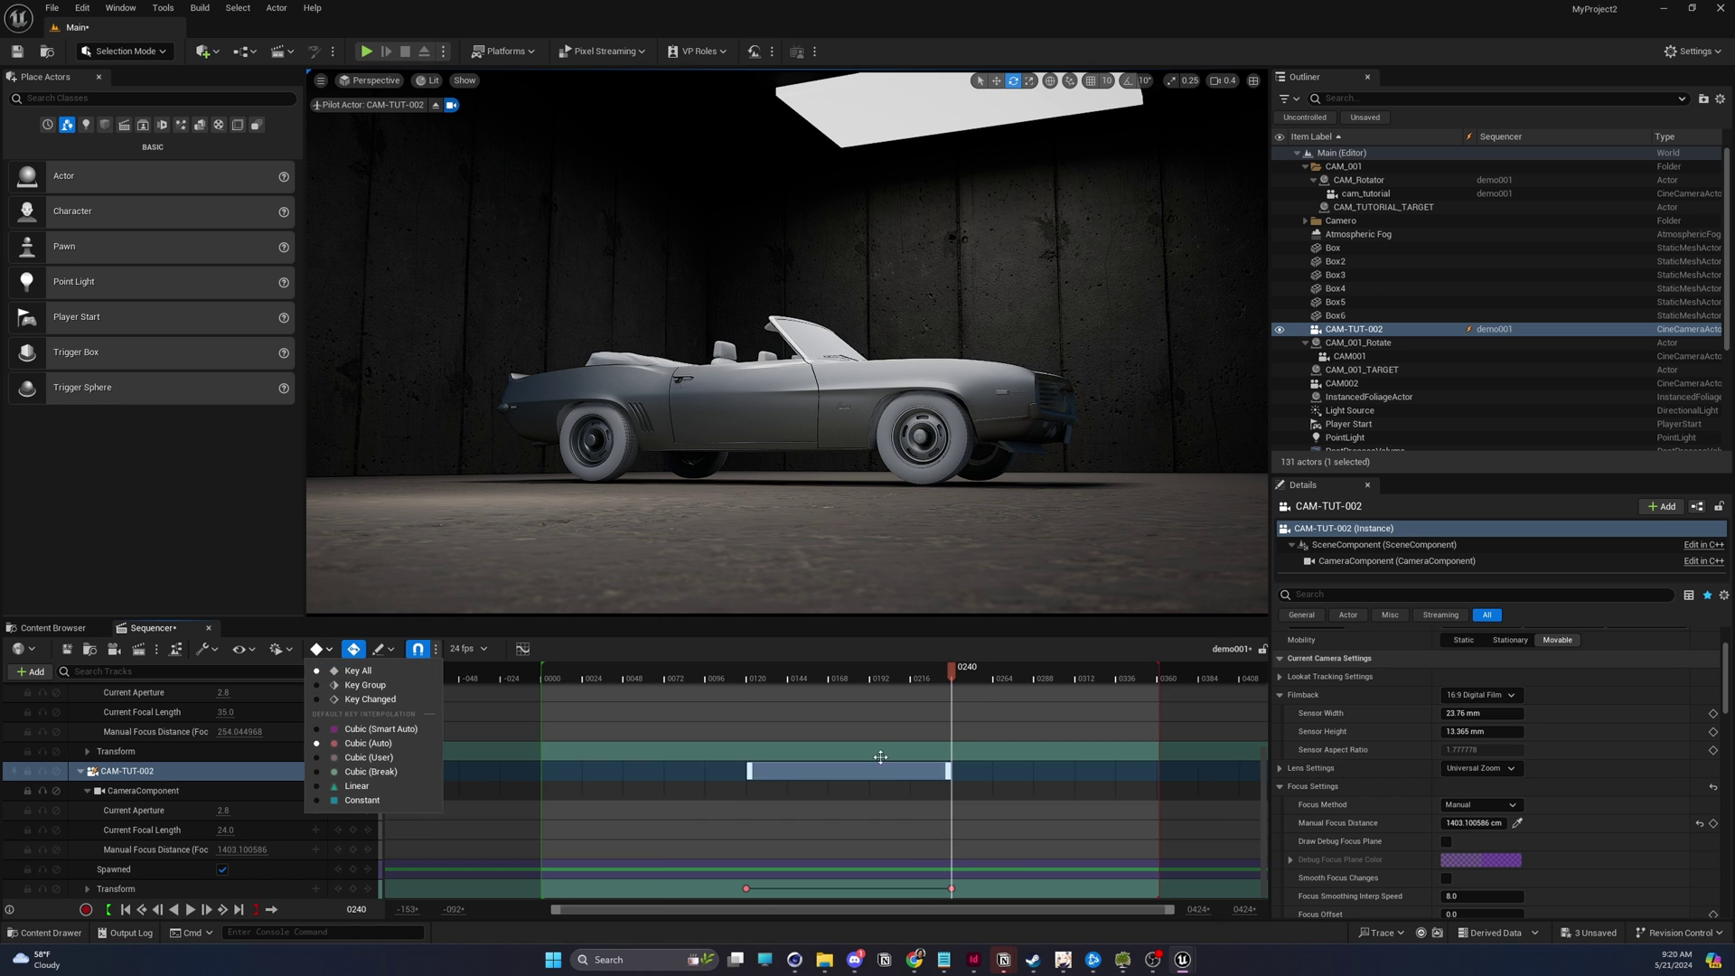
{"action": "left_click", "coordinate": [949, 680]}
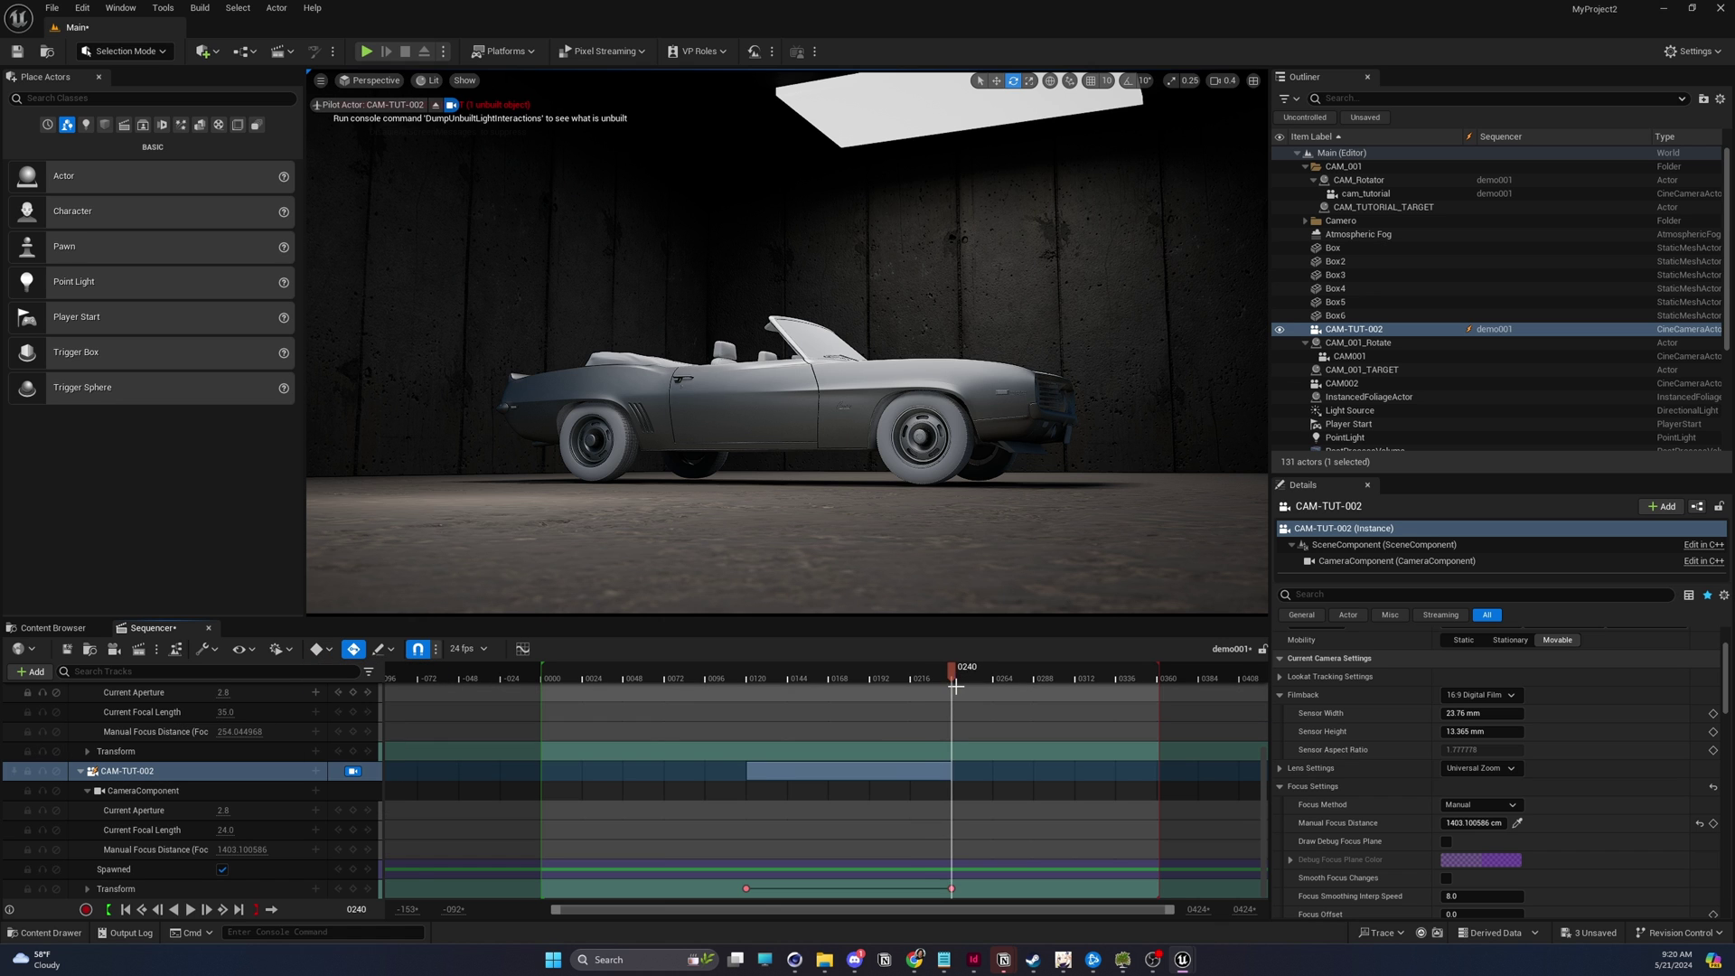
{"action": "left_click_drag", "start_coordinate": [954, 687], "coordinate": [952, 683]}
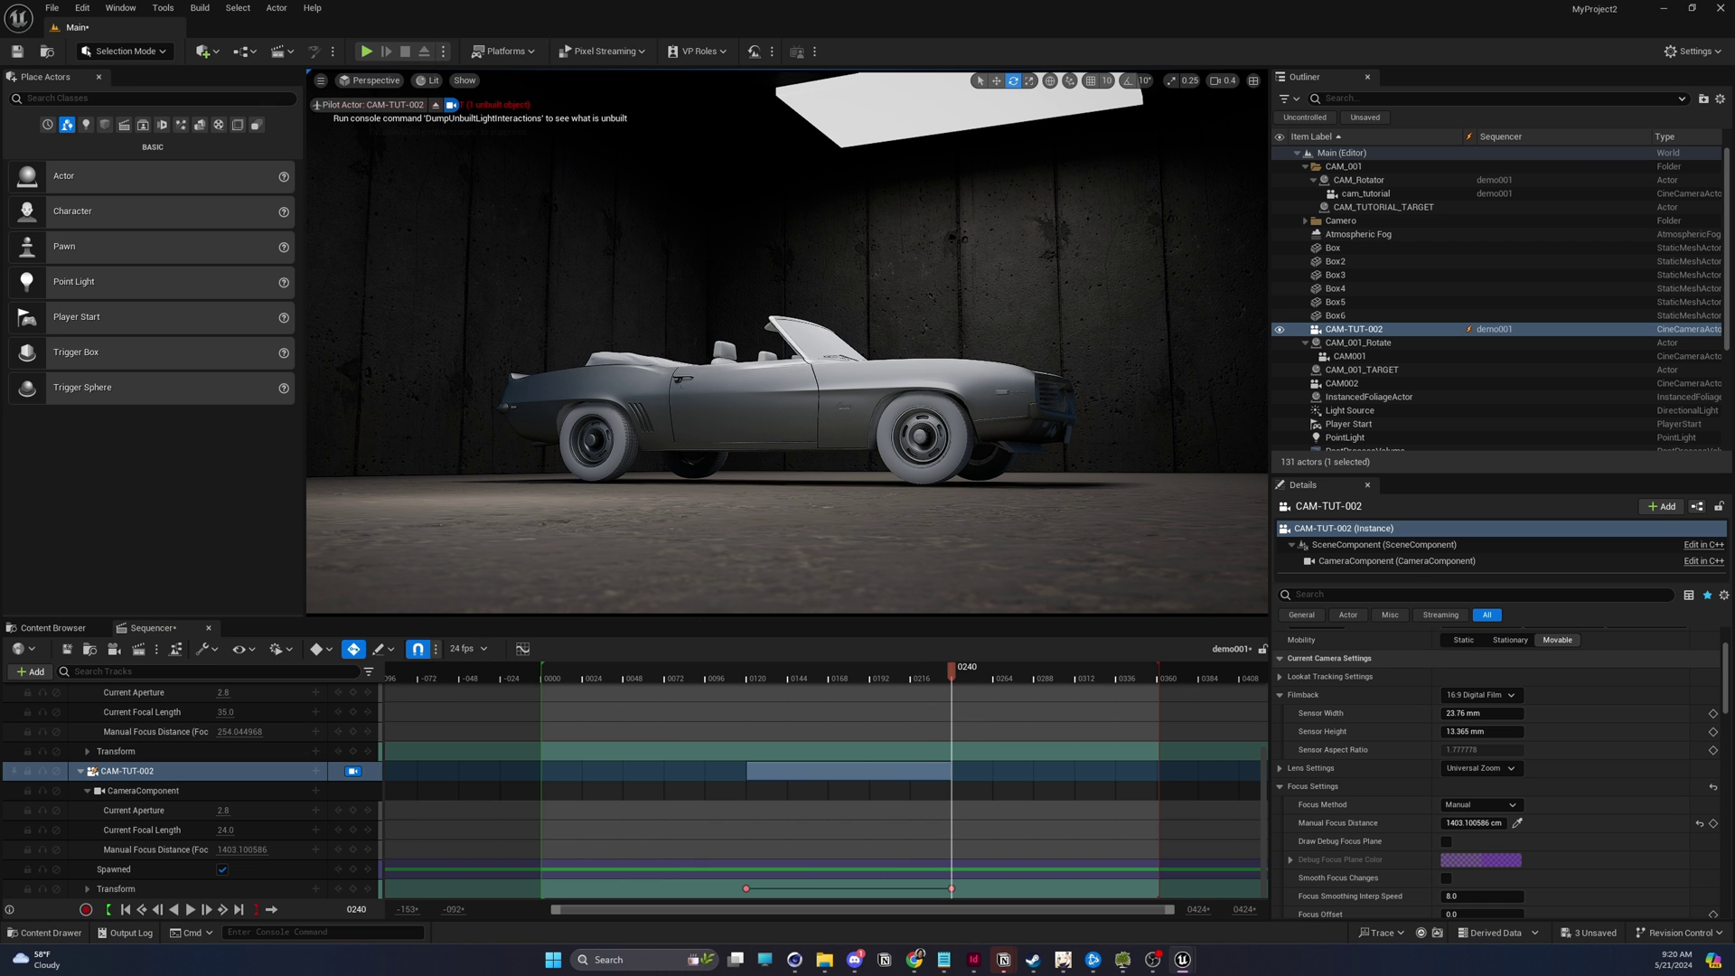
{"action": "key", "text": "w"}
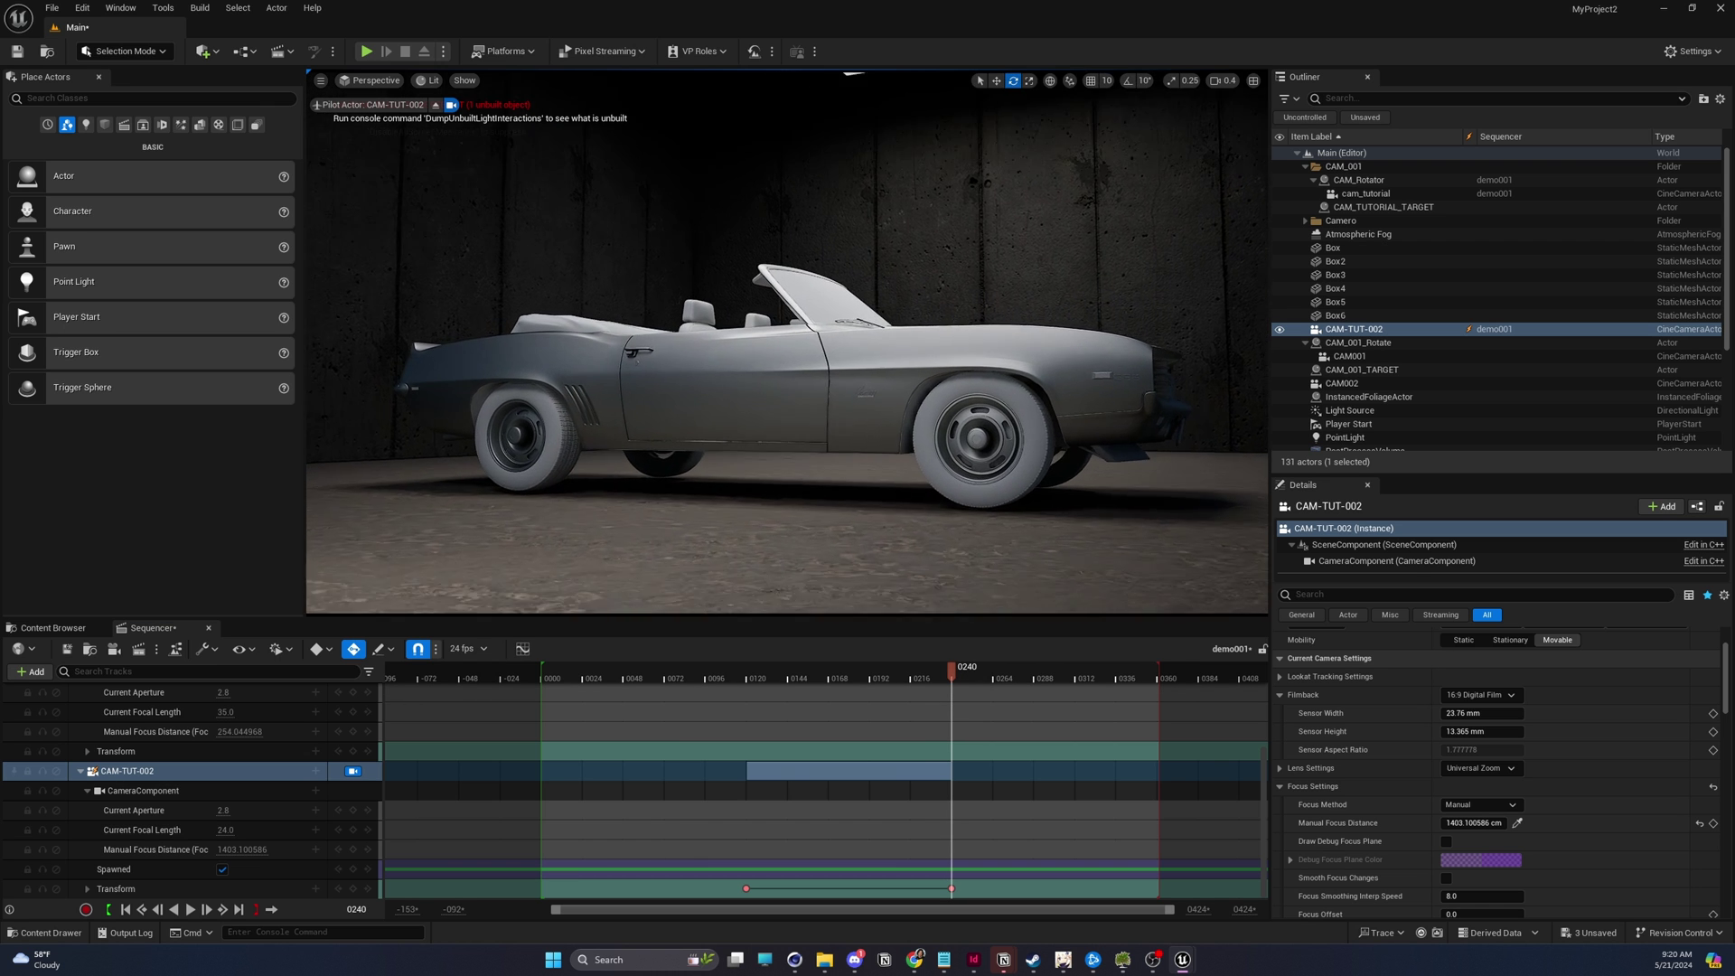
{"action": "key", "text": "w"}
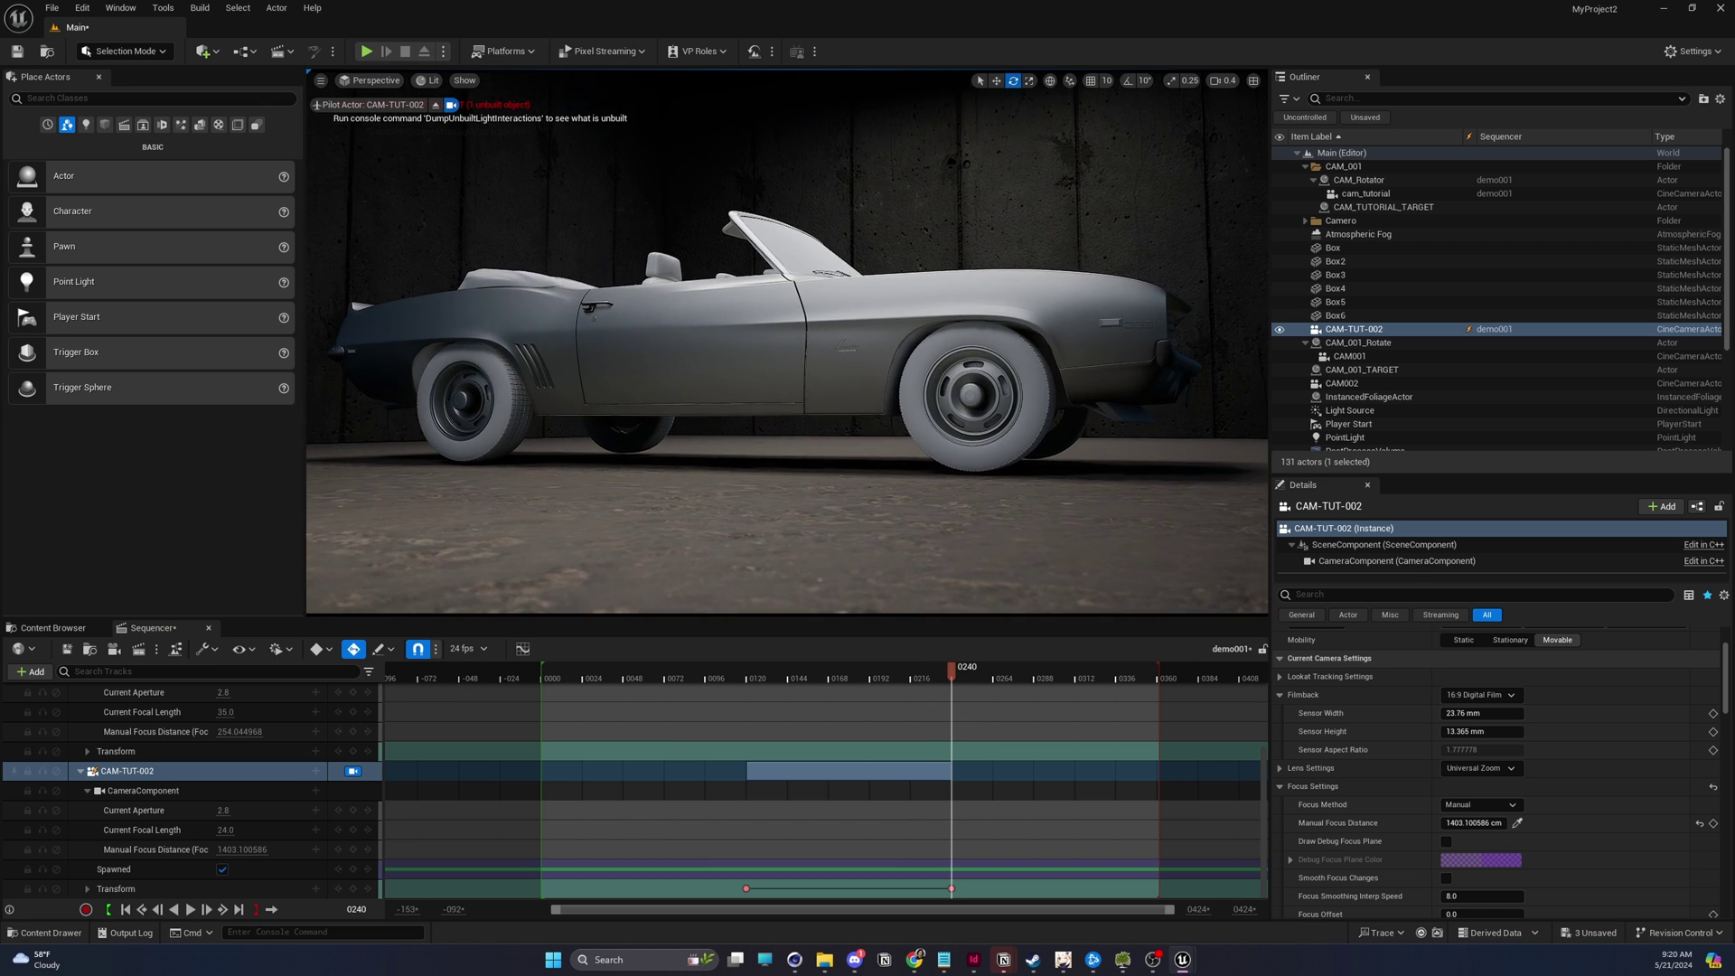
{"action": "right_click_drag", "start_coordinate": [849, 527], "coordinate": [841, 523]}
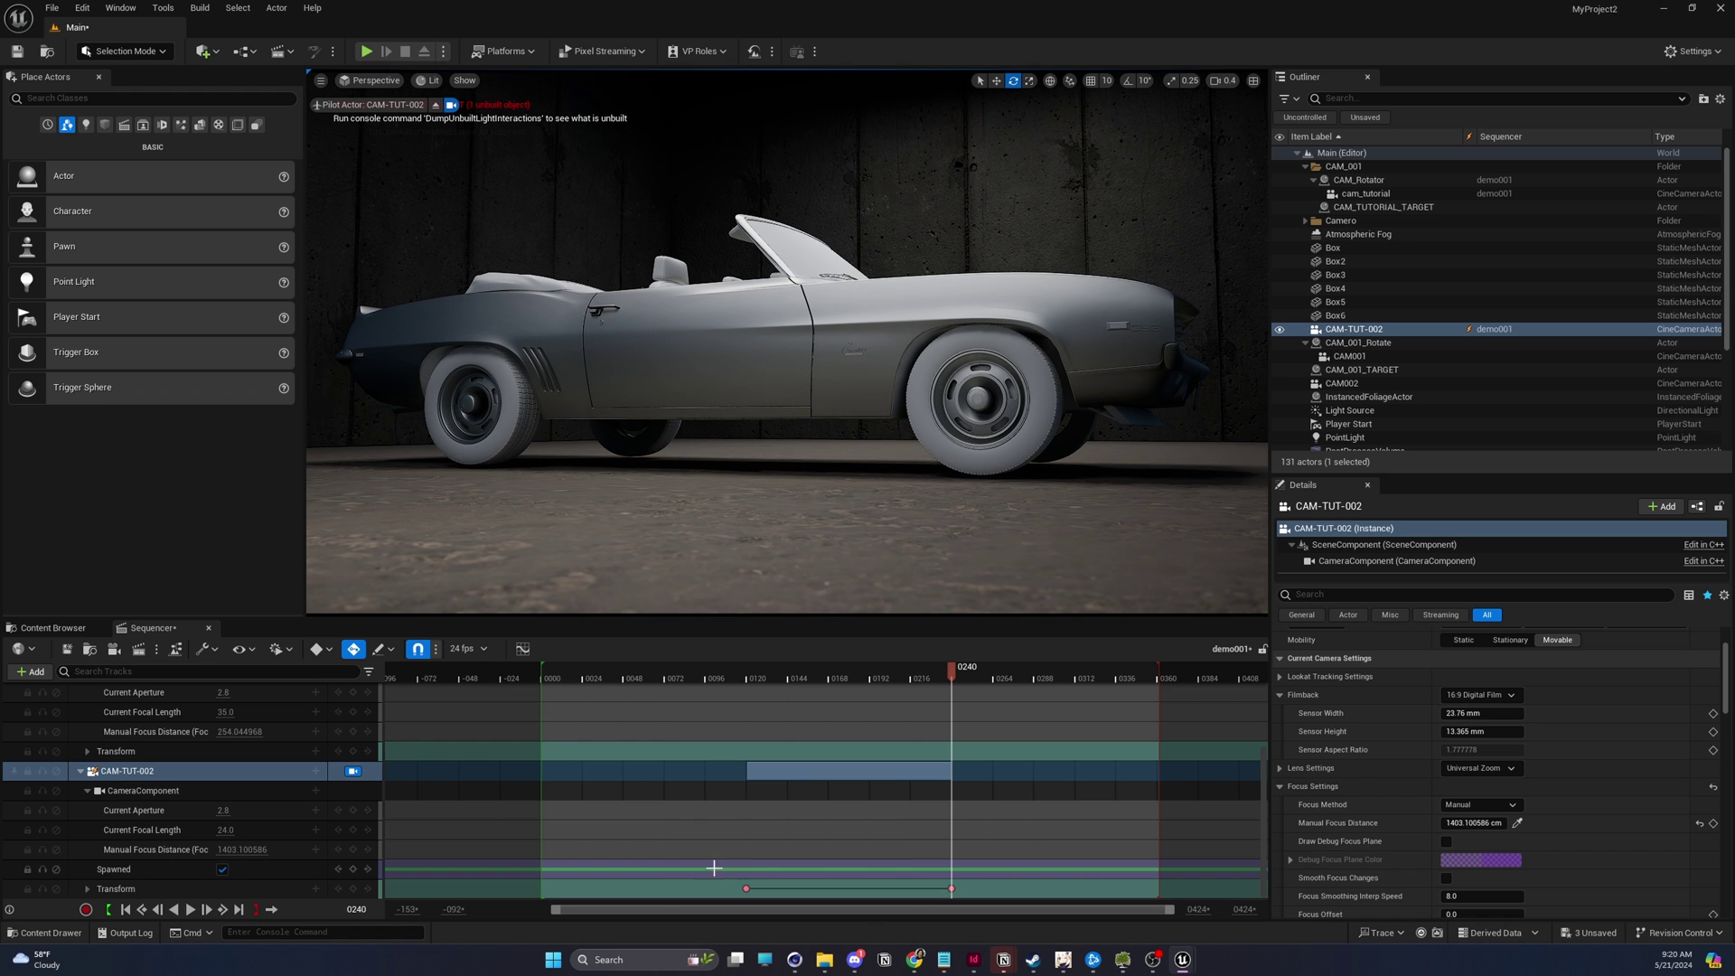
Select CAM-TUT-002's two transform keyframes, and collapse the cam_tutorial, CAM_Rotator and CAM-TUT-002 tracks.
{"action": "left_click_drag", "start_coordinate": [695, 878], "coordinate": [1055, 895]}
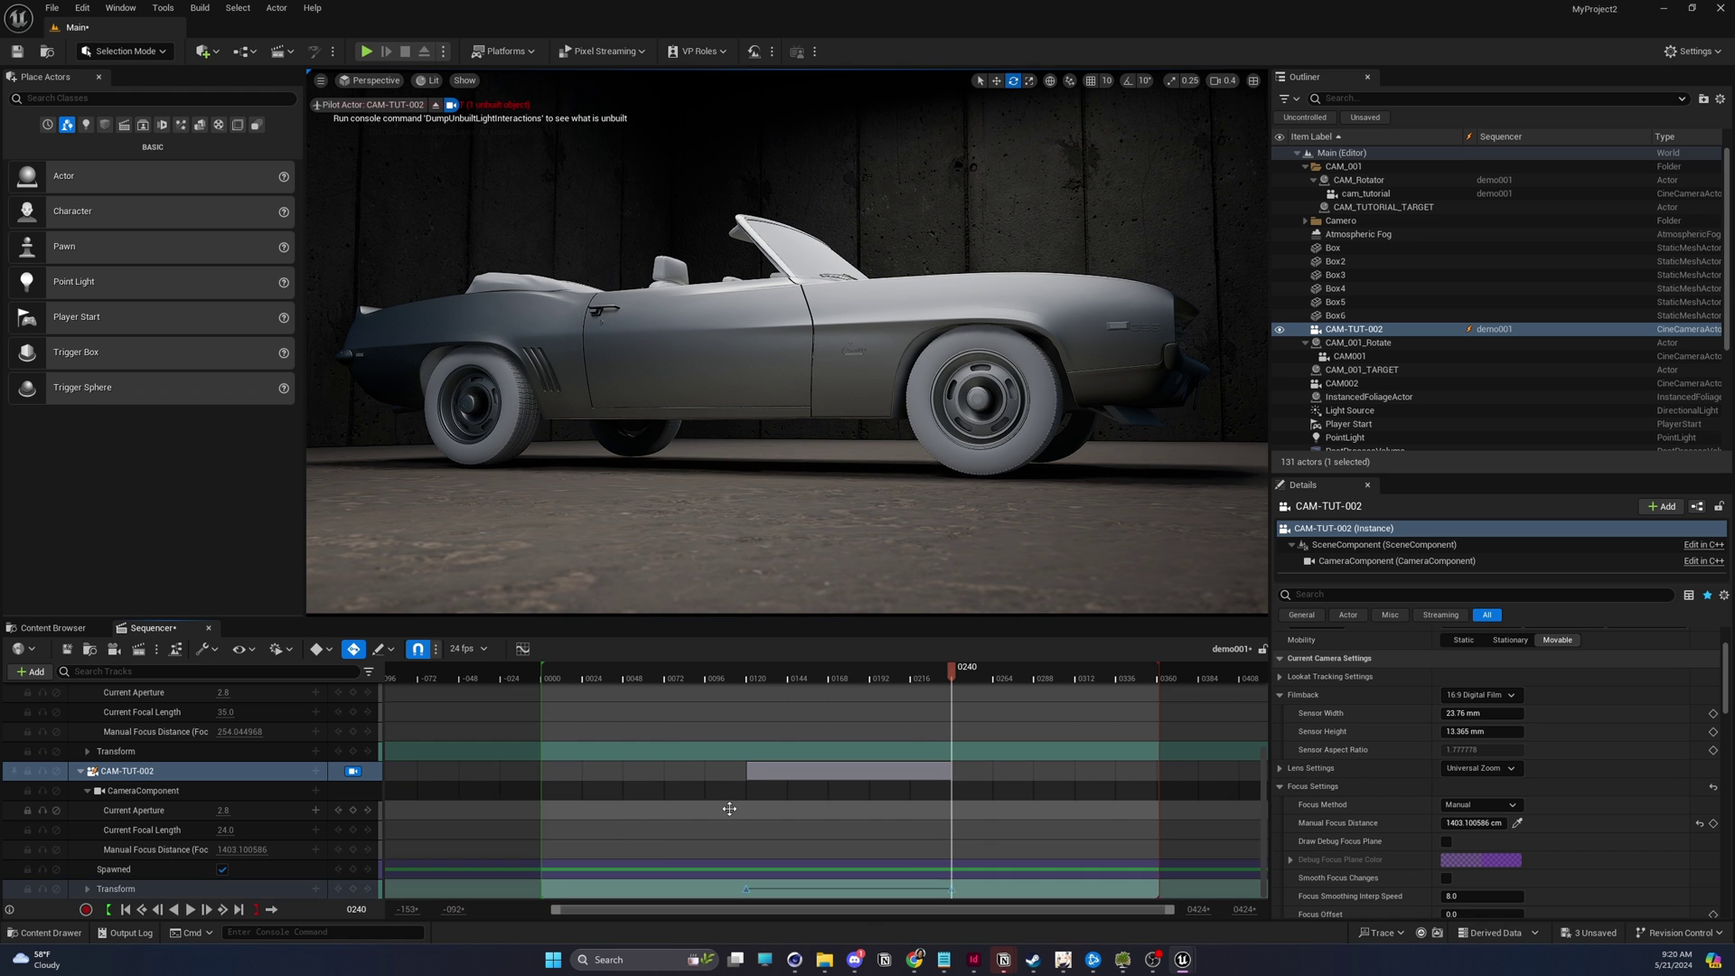
{"action": "scroll", "coordinate": [707, 740], "scroll_direction": "up", "scroll_amount": 3}
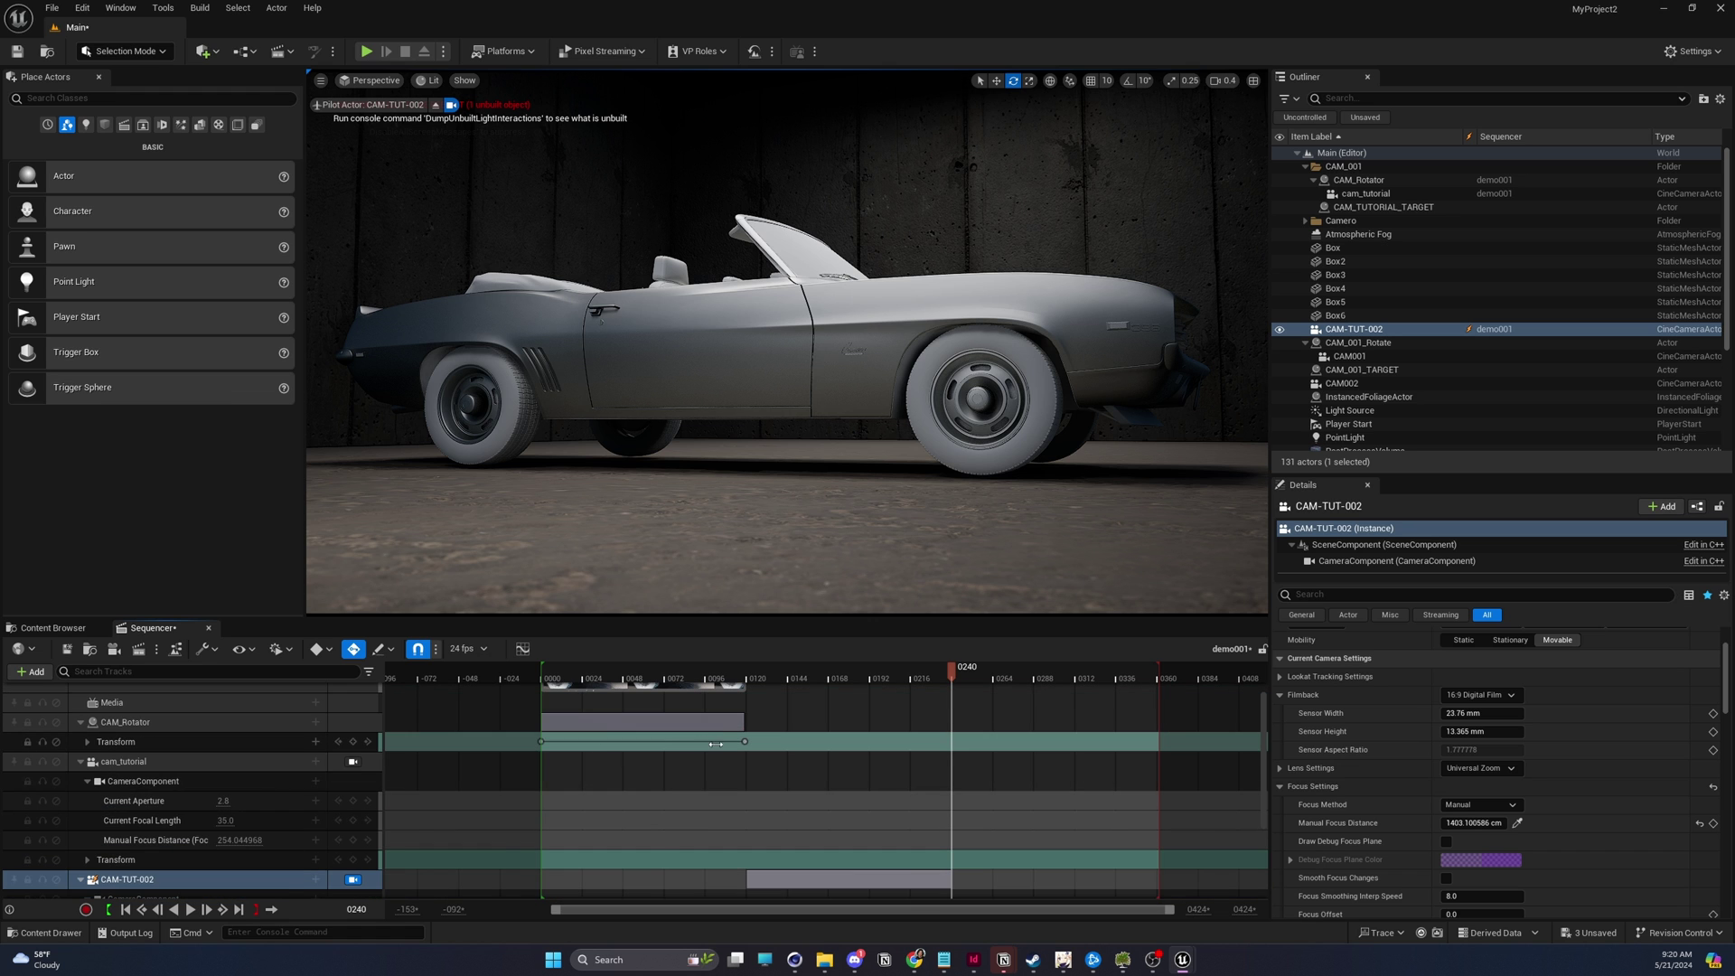
{"action": "left_click", "coordinate": [81, 761]}
{"action": "left_click", "coordinate": [80, 722]}
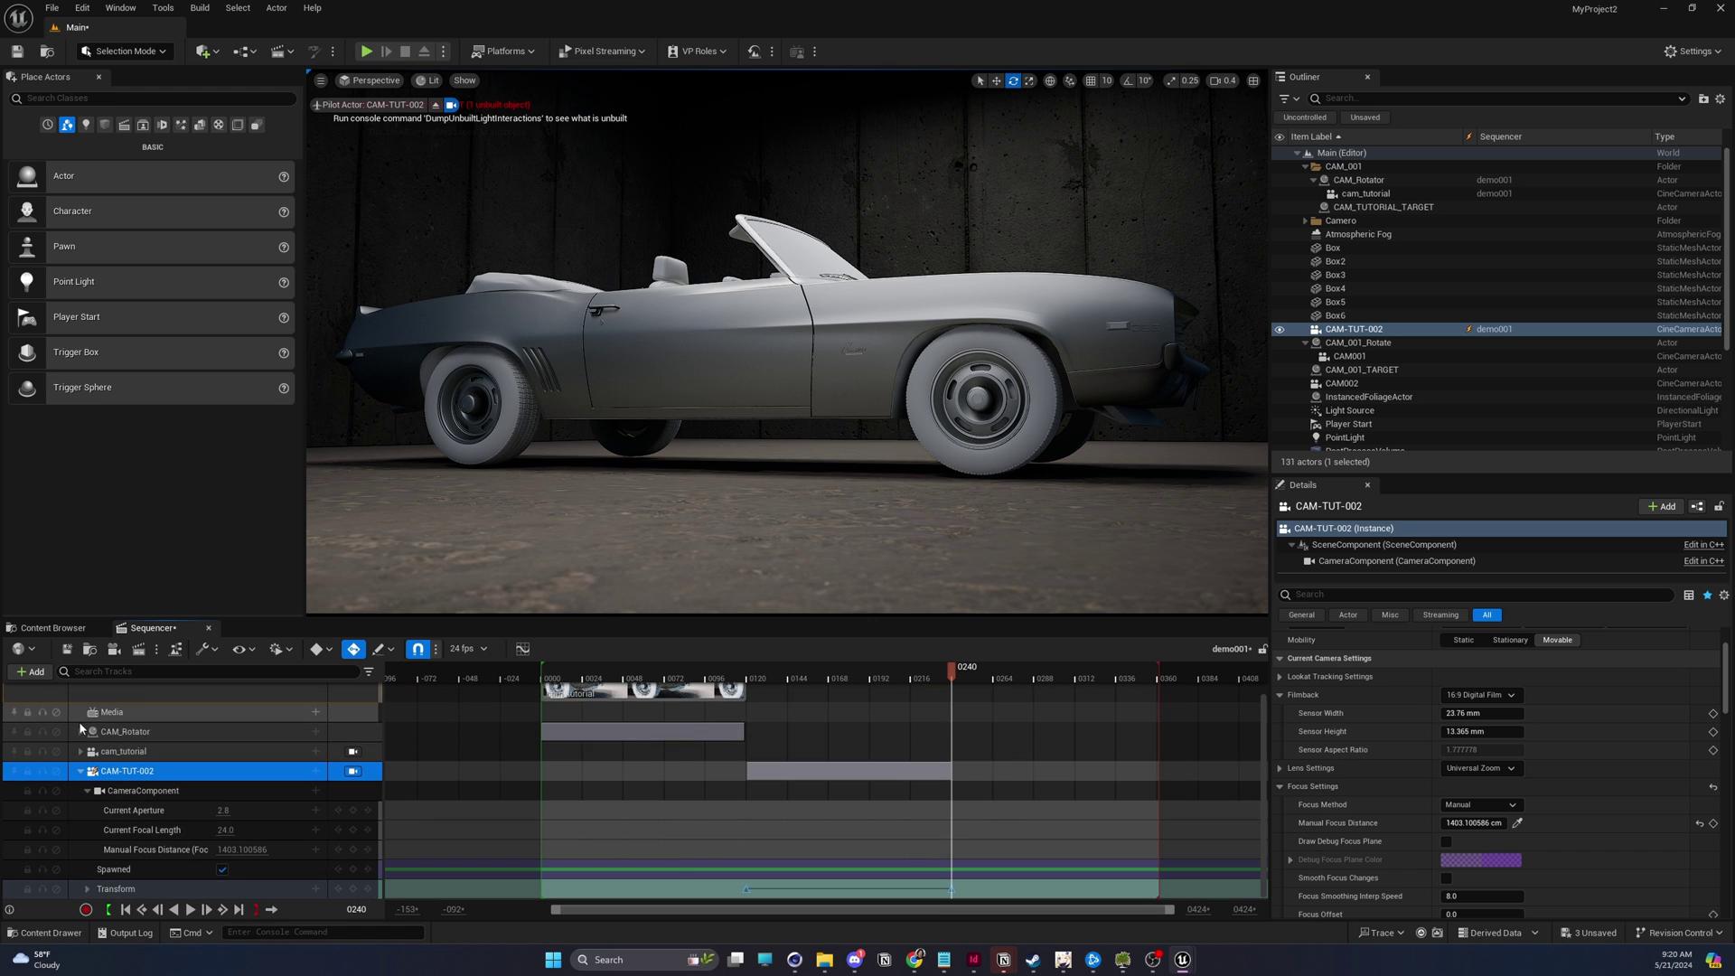
{"action": "left_click", "coordinate": [81, 771]}
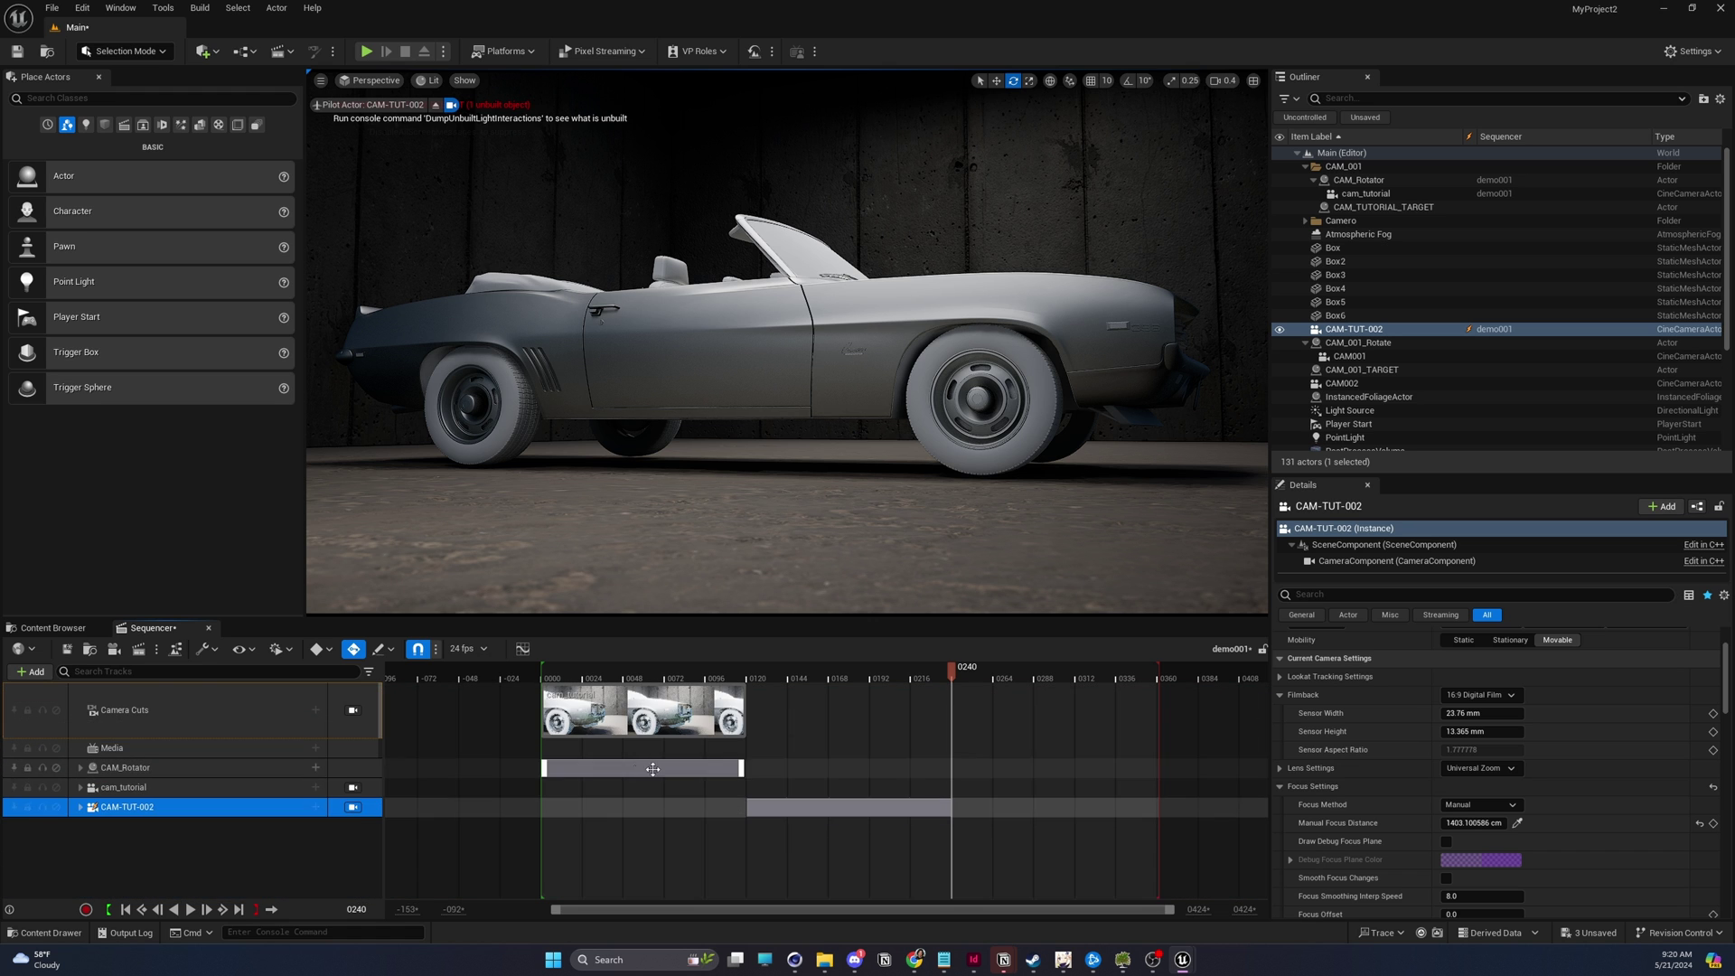
Add a camera cut bound to CAM-TUT-002 where the first camera's shot ends.
{"action": "left_click_drag", "start_coordinate": [797, 681], "coordinate": [745, 679]}
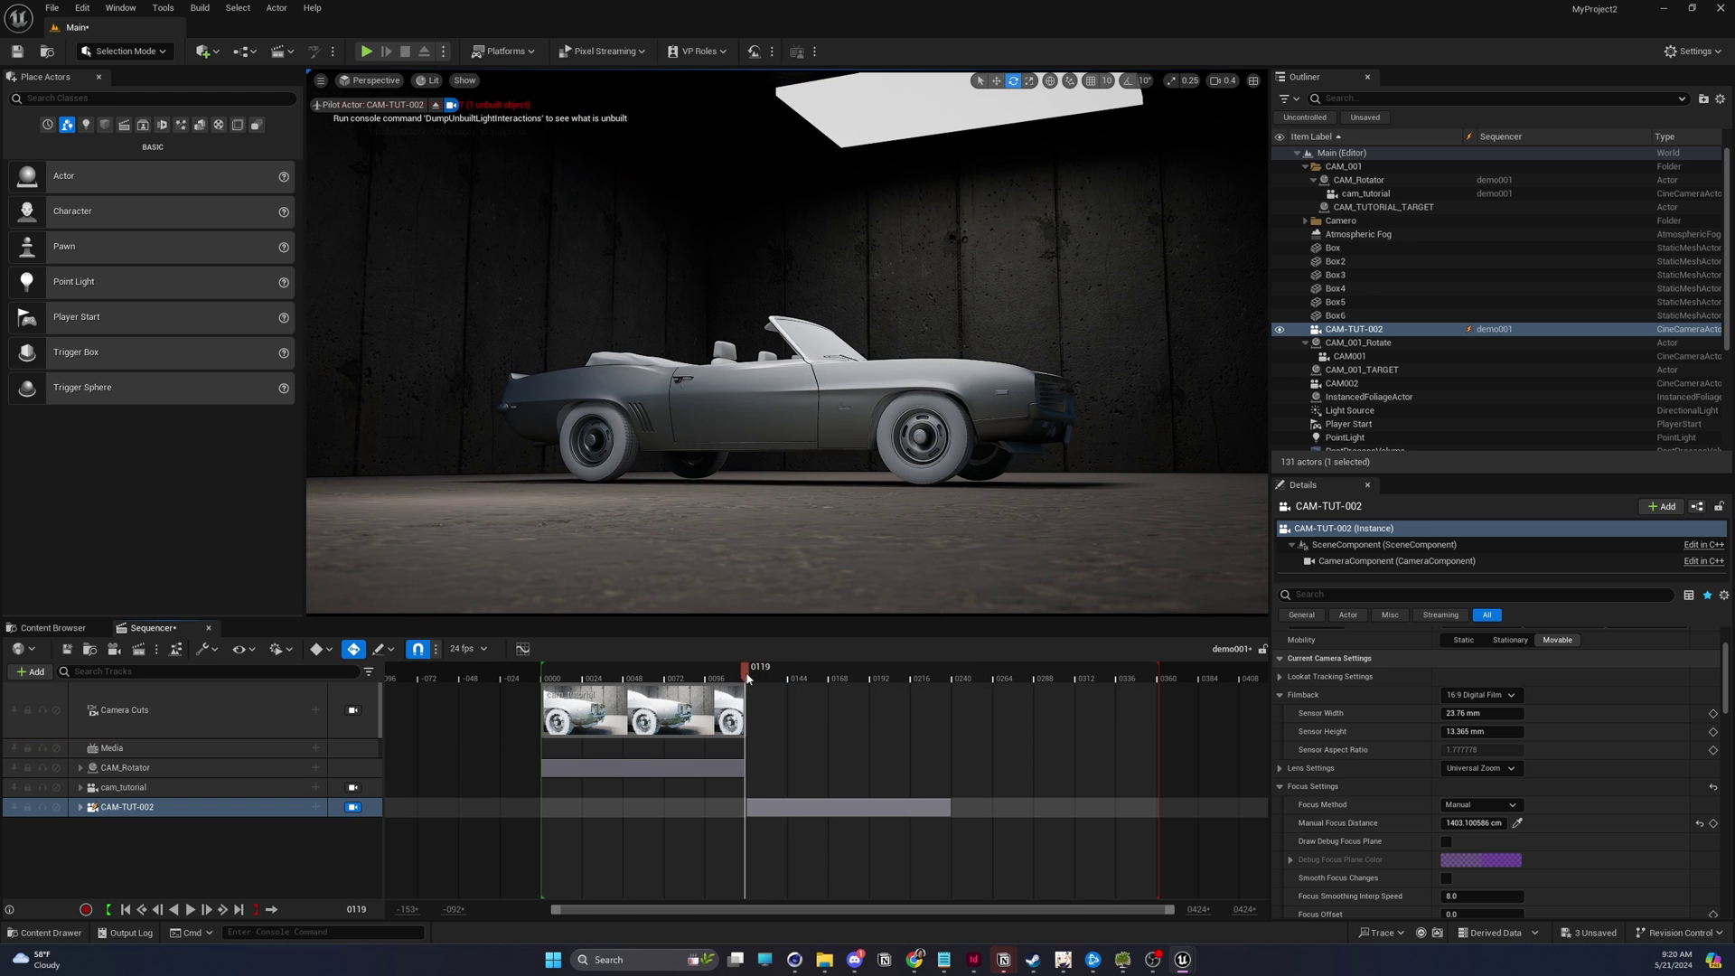
{"action": "left_click", "coordinate": [315, 712]}
{"action": "mouse_move", "coordinate": [398, 728]}
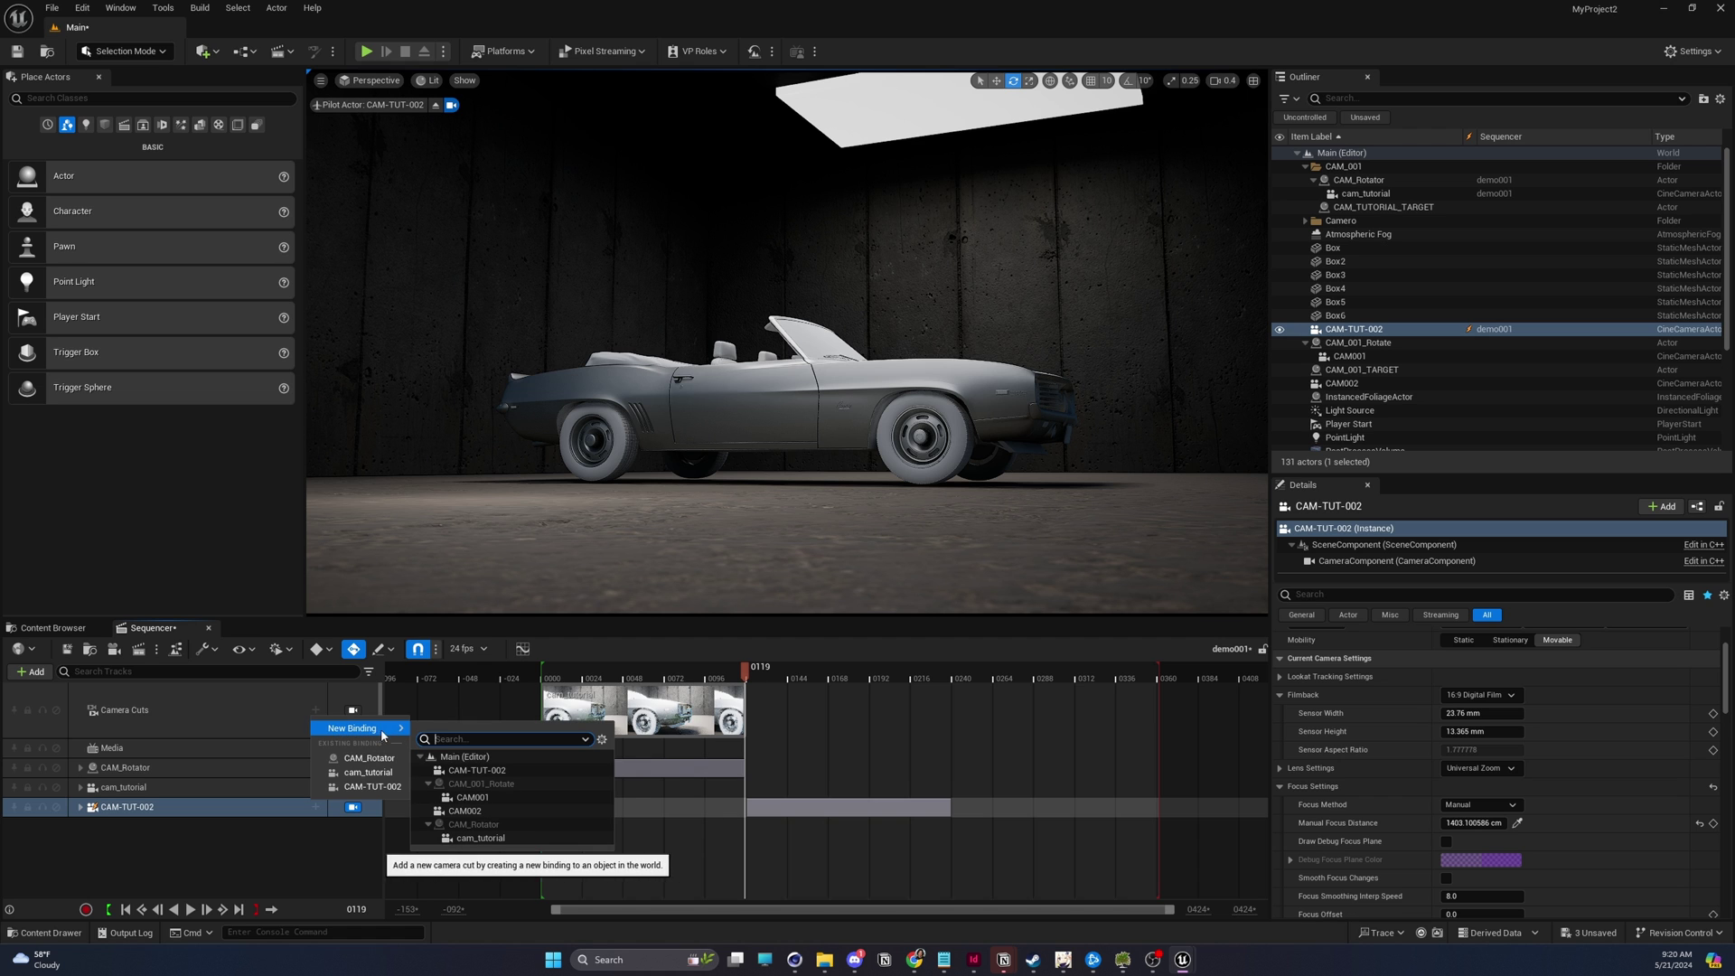
{"action": "left_click", "coordinate": [471, 772]}
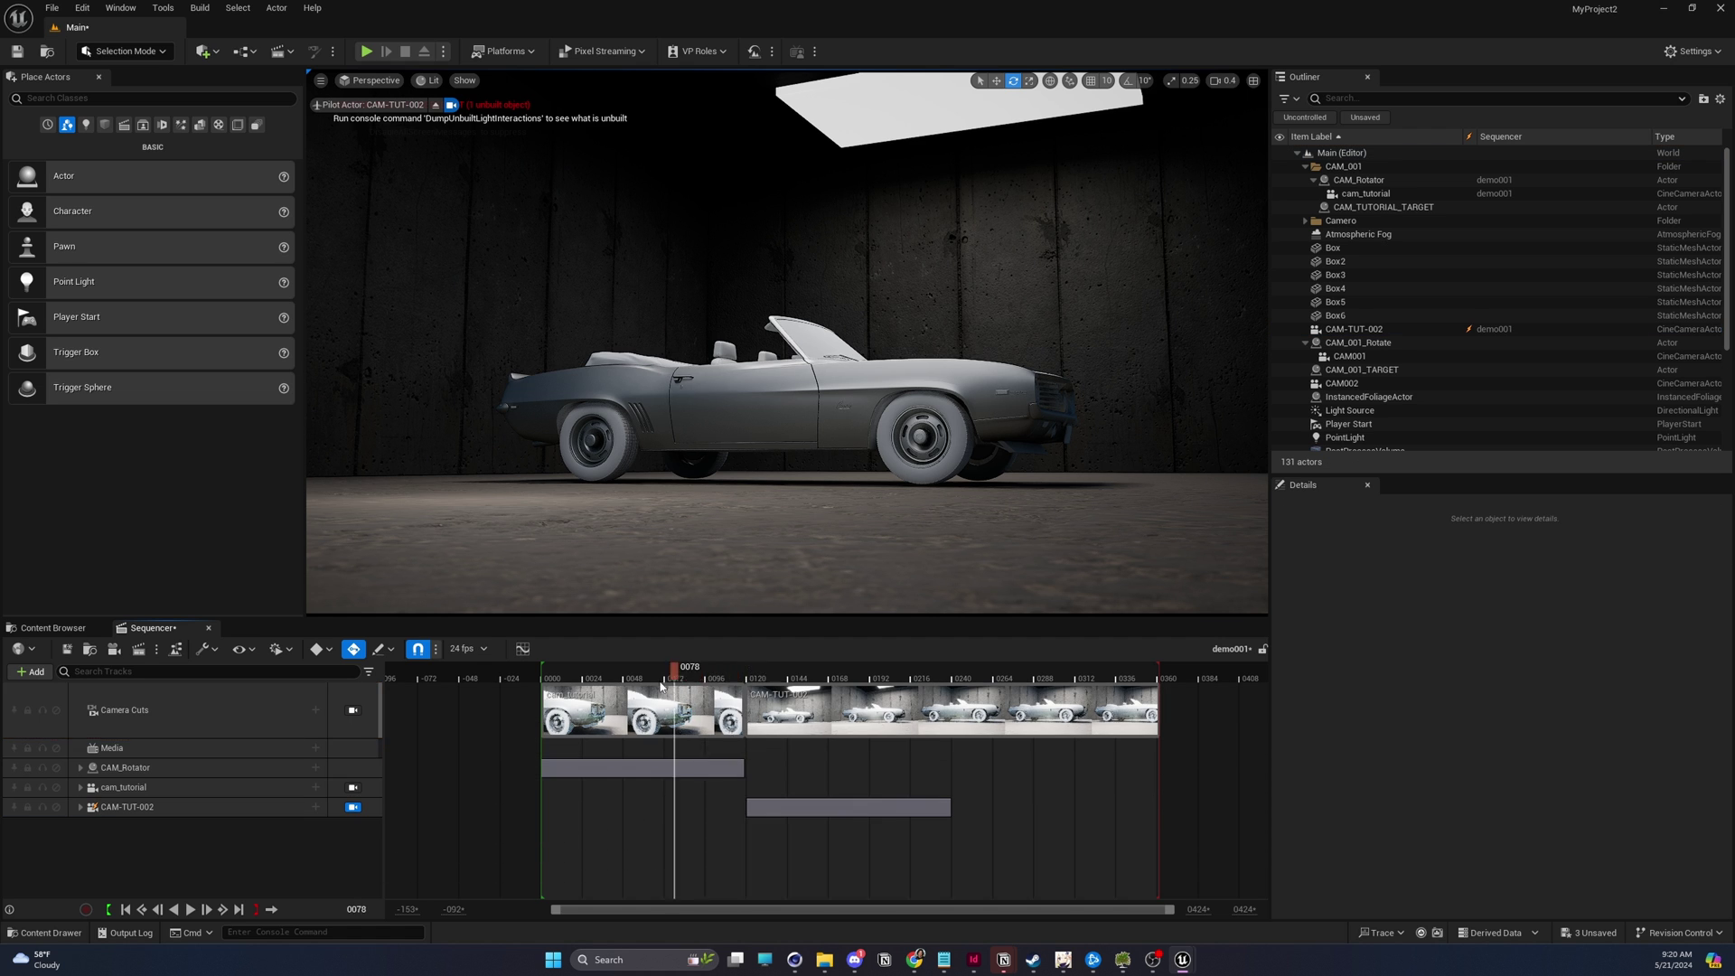
Lock the viewport to the camera cuts and preview the sequence from frame 0 across both camera shots.
{"action": "left_click_drag", "start_coordinate": [655, 683], "coordinate": [653, 683]}
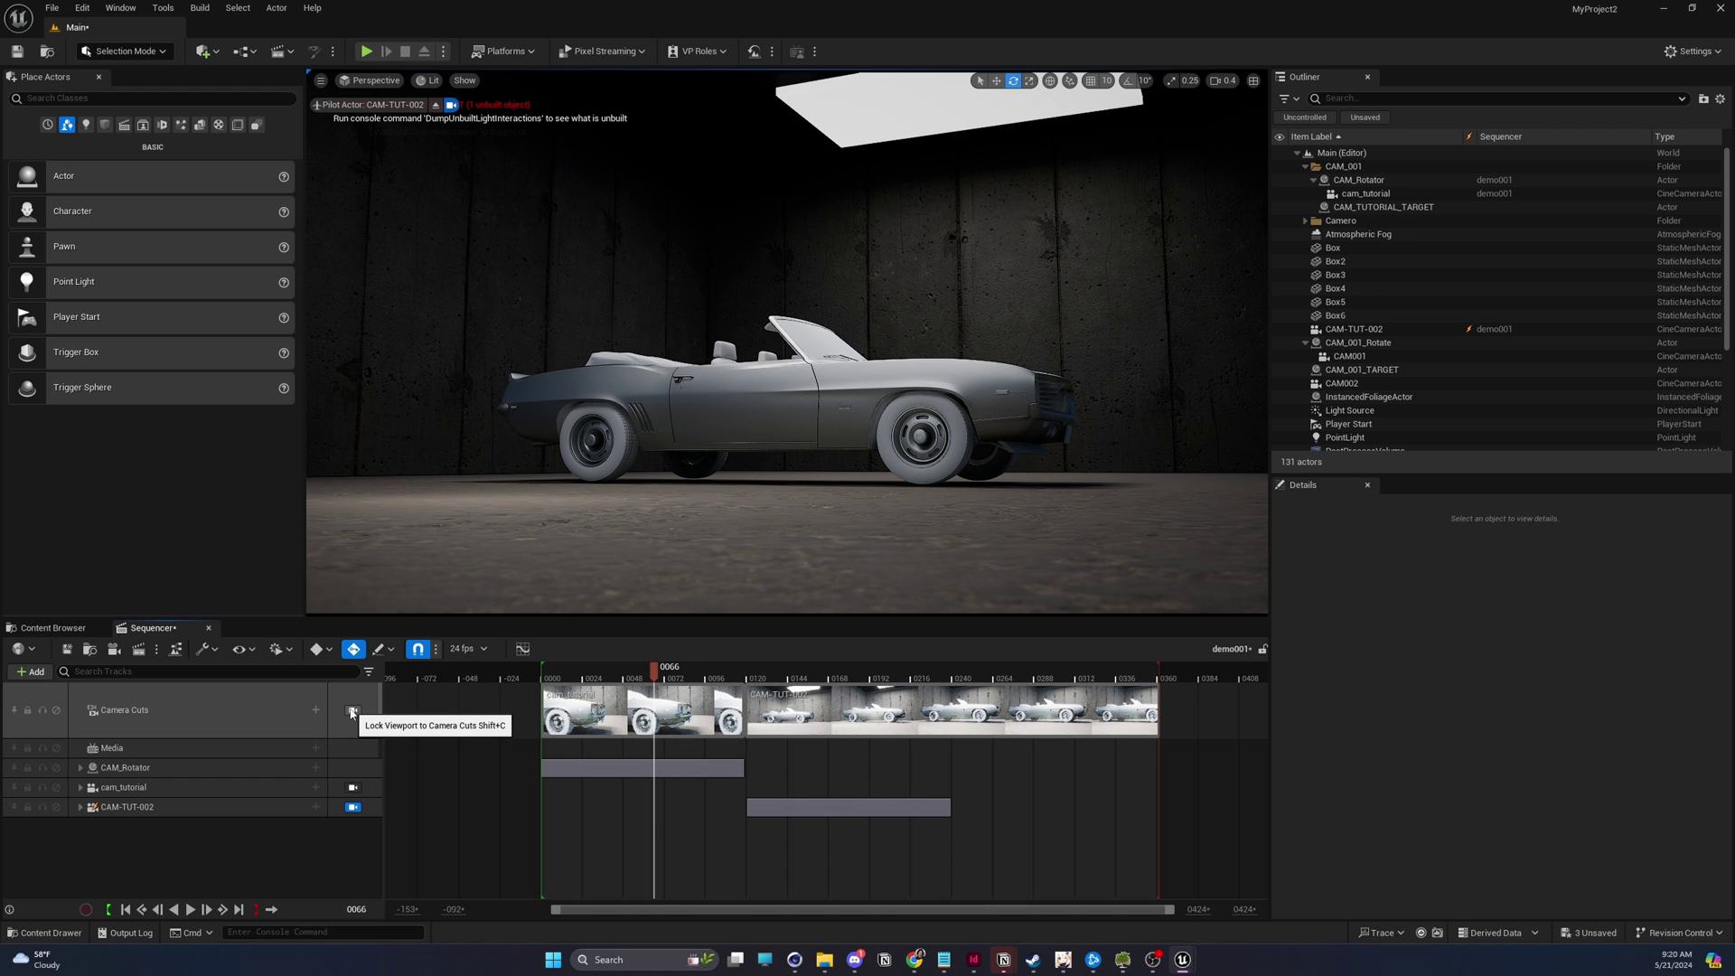
{"action": "left_click", "coordinate": [352, 712]}
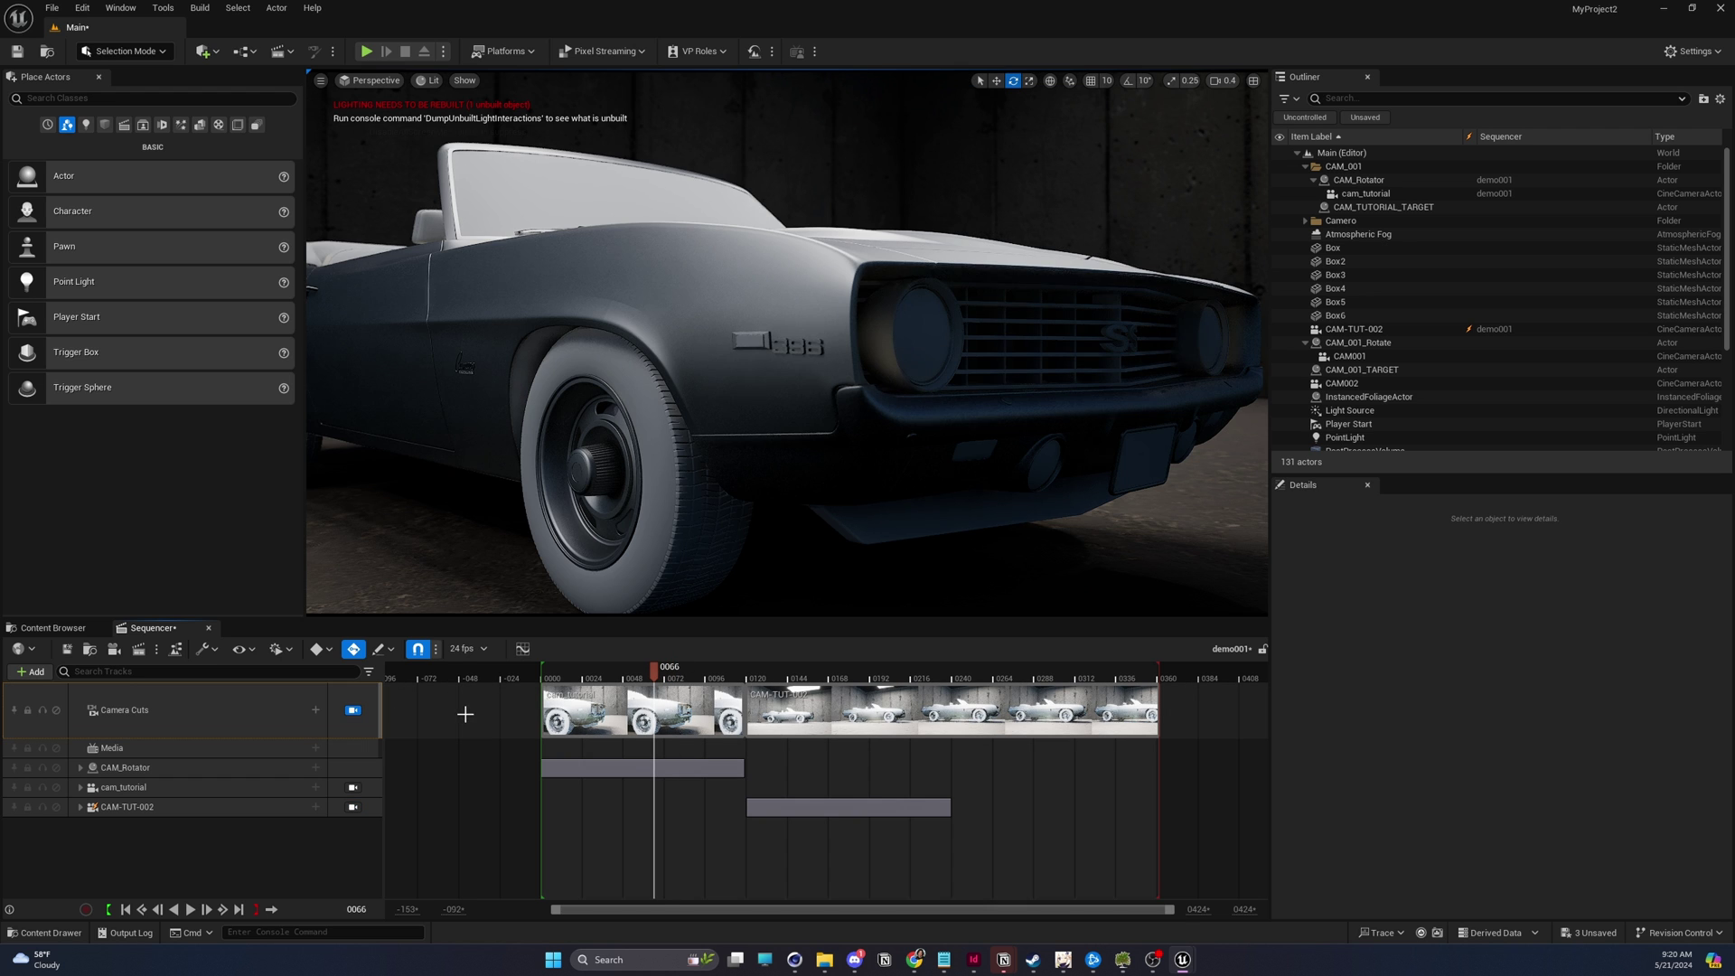
{"action": "left_click_drag", "start_coordinate": [614, 675], "coordinate": [541, 676]}
{"action": "key", "text": "space"}
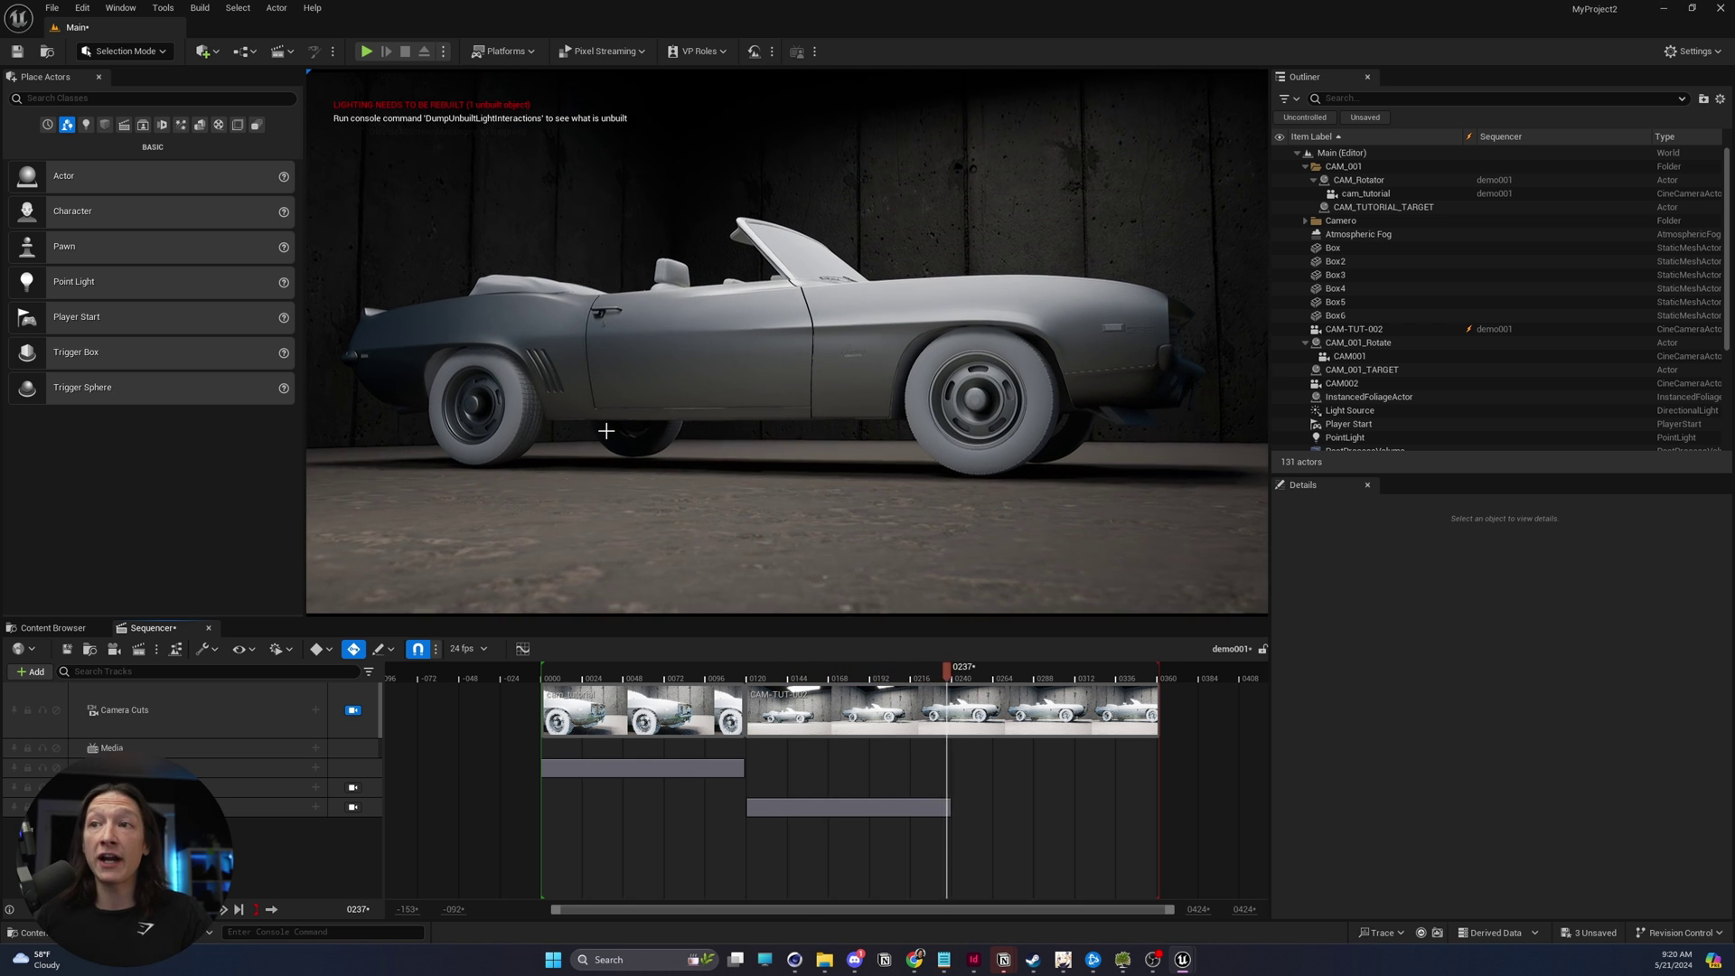
{"action": "left_click", "coordinate": [695, 663]}
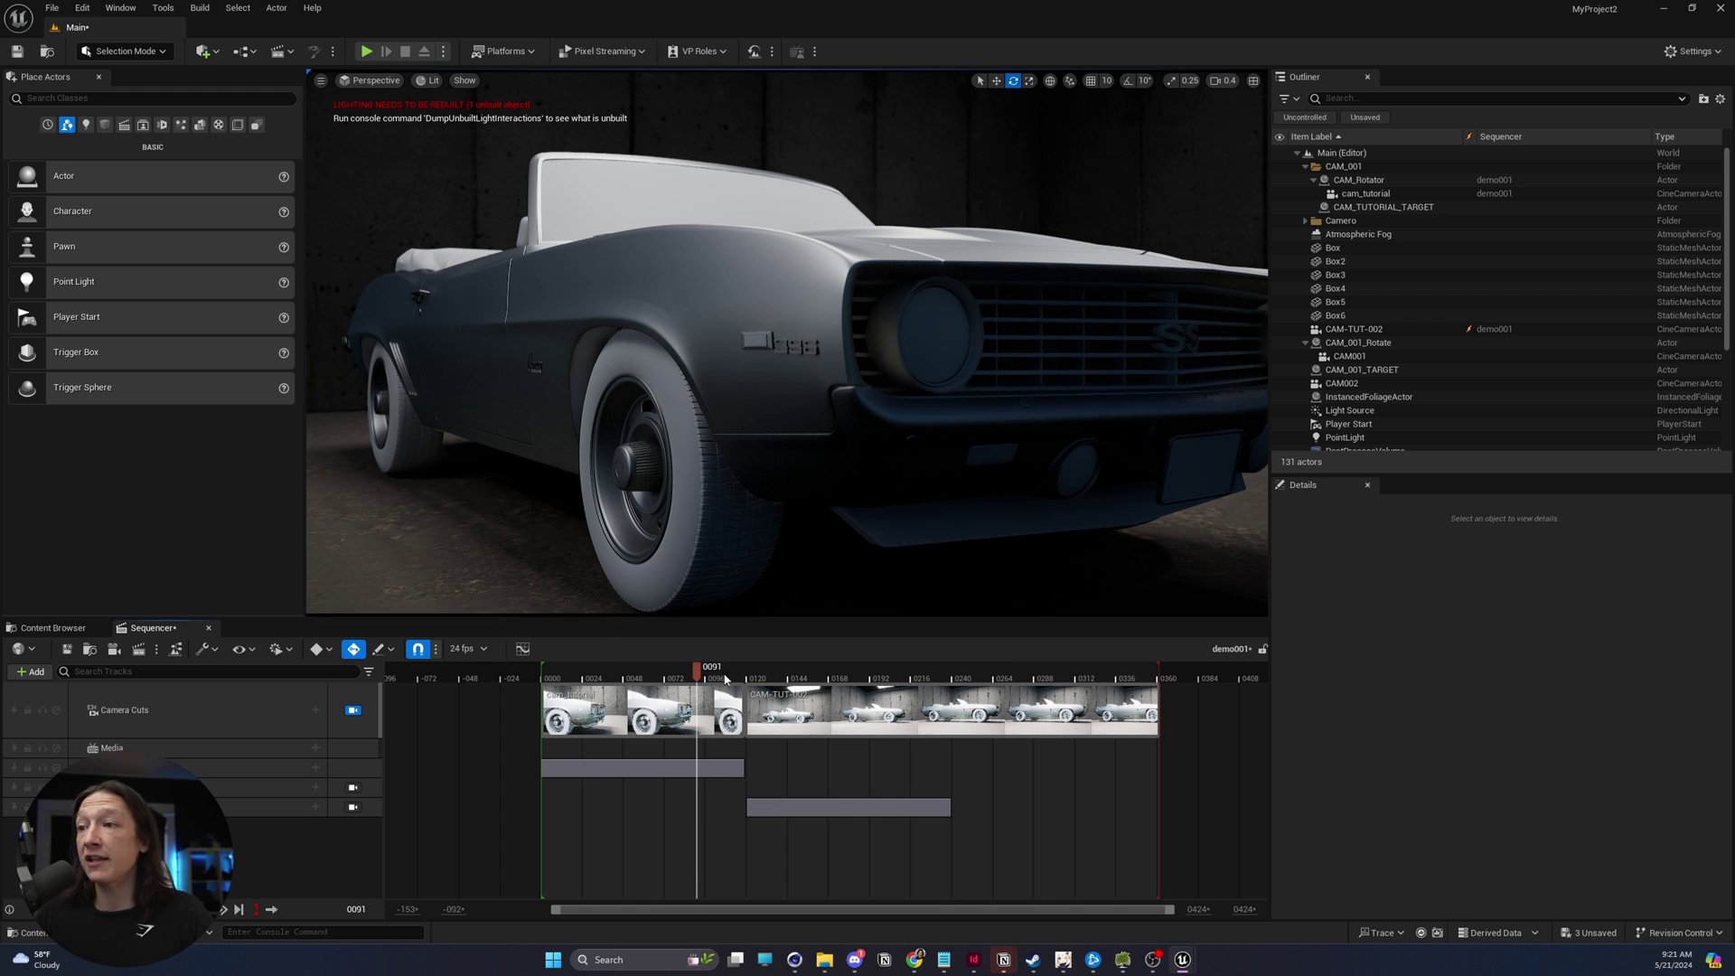
{"action": "left_click_drag", "start_coordinate": [725, 678], "coordinate": [849, 670]}
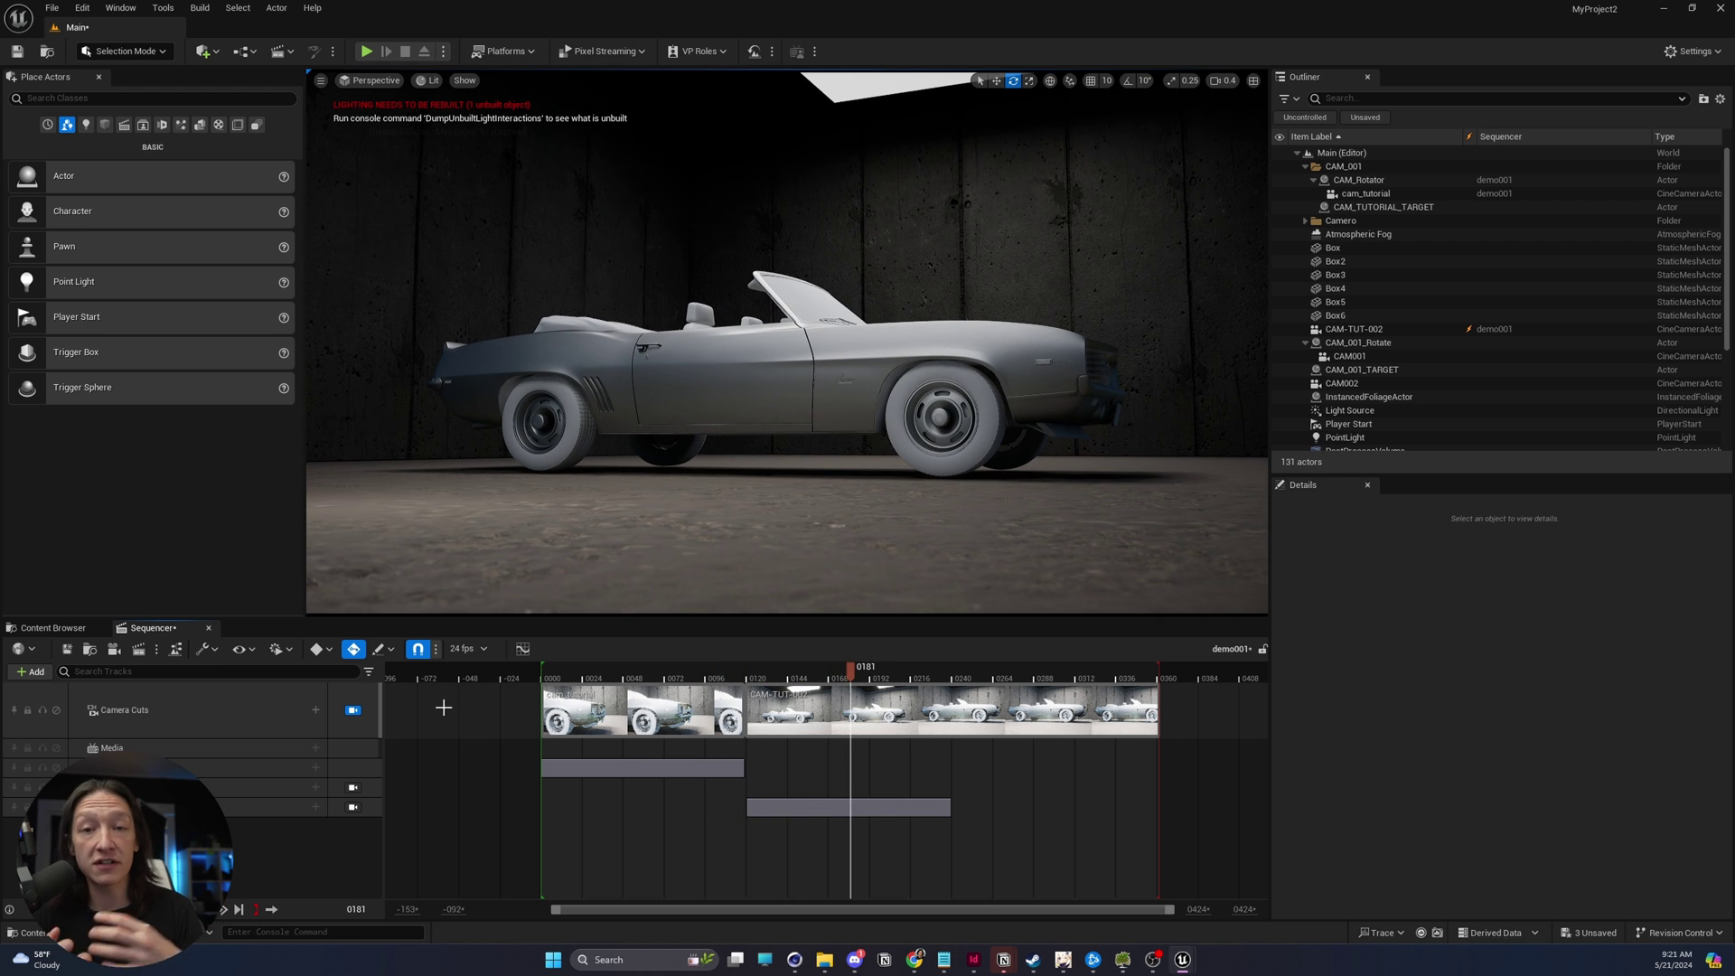